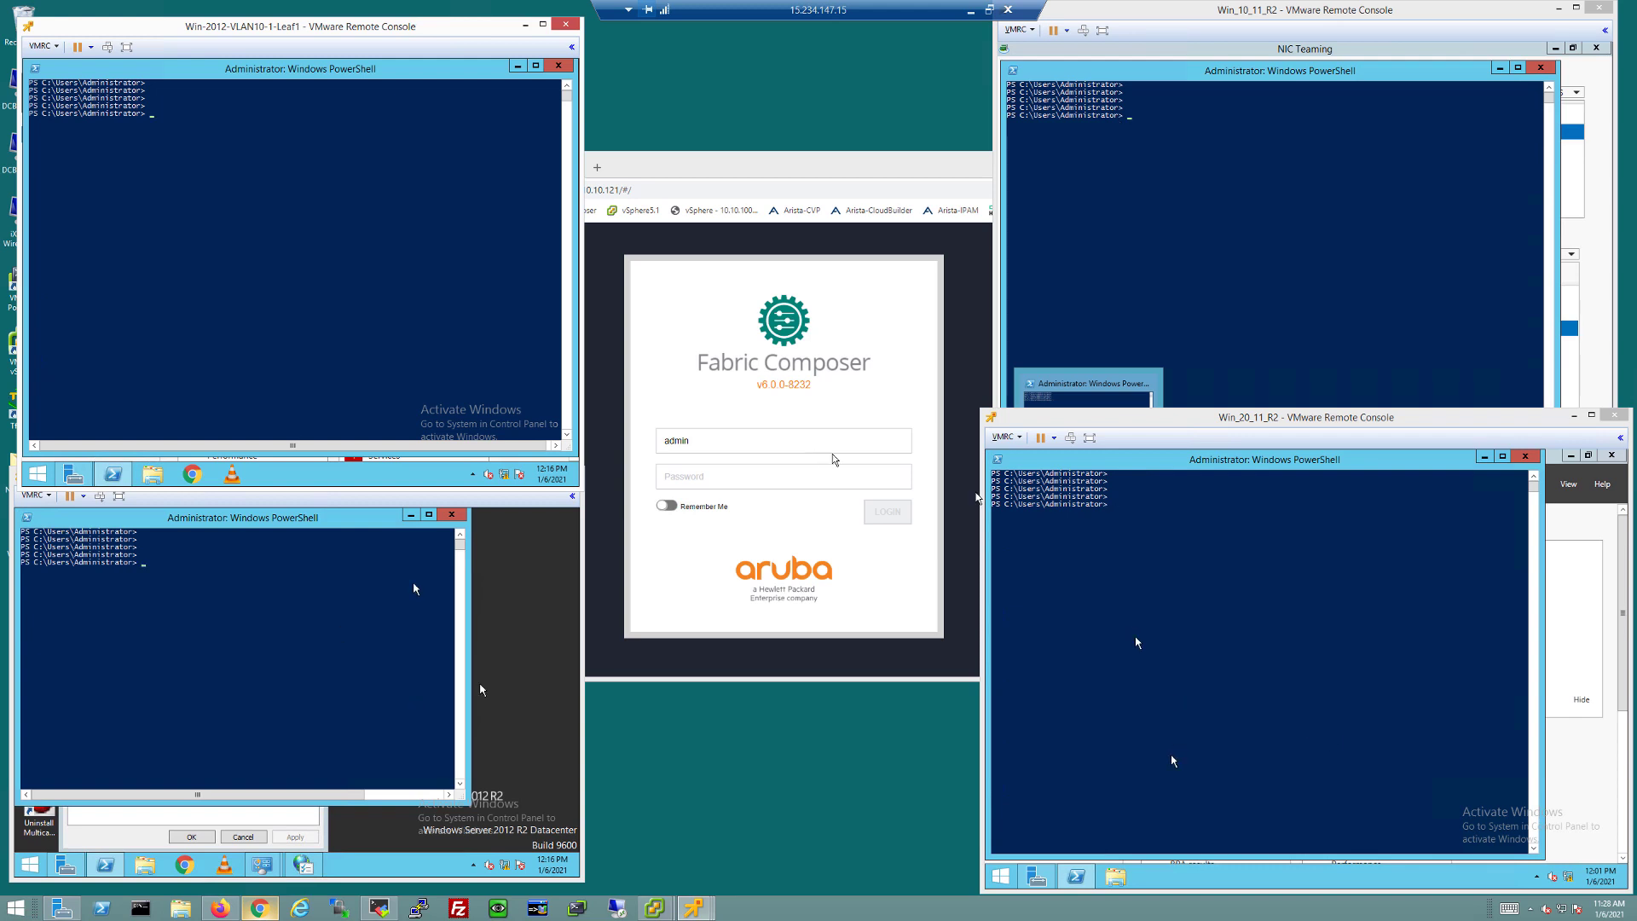
Step: Maximize the browser and log in to Fabric Composer with the admin password
double_click(783, 170)
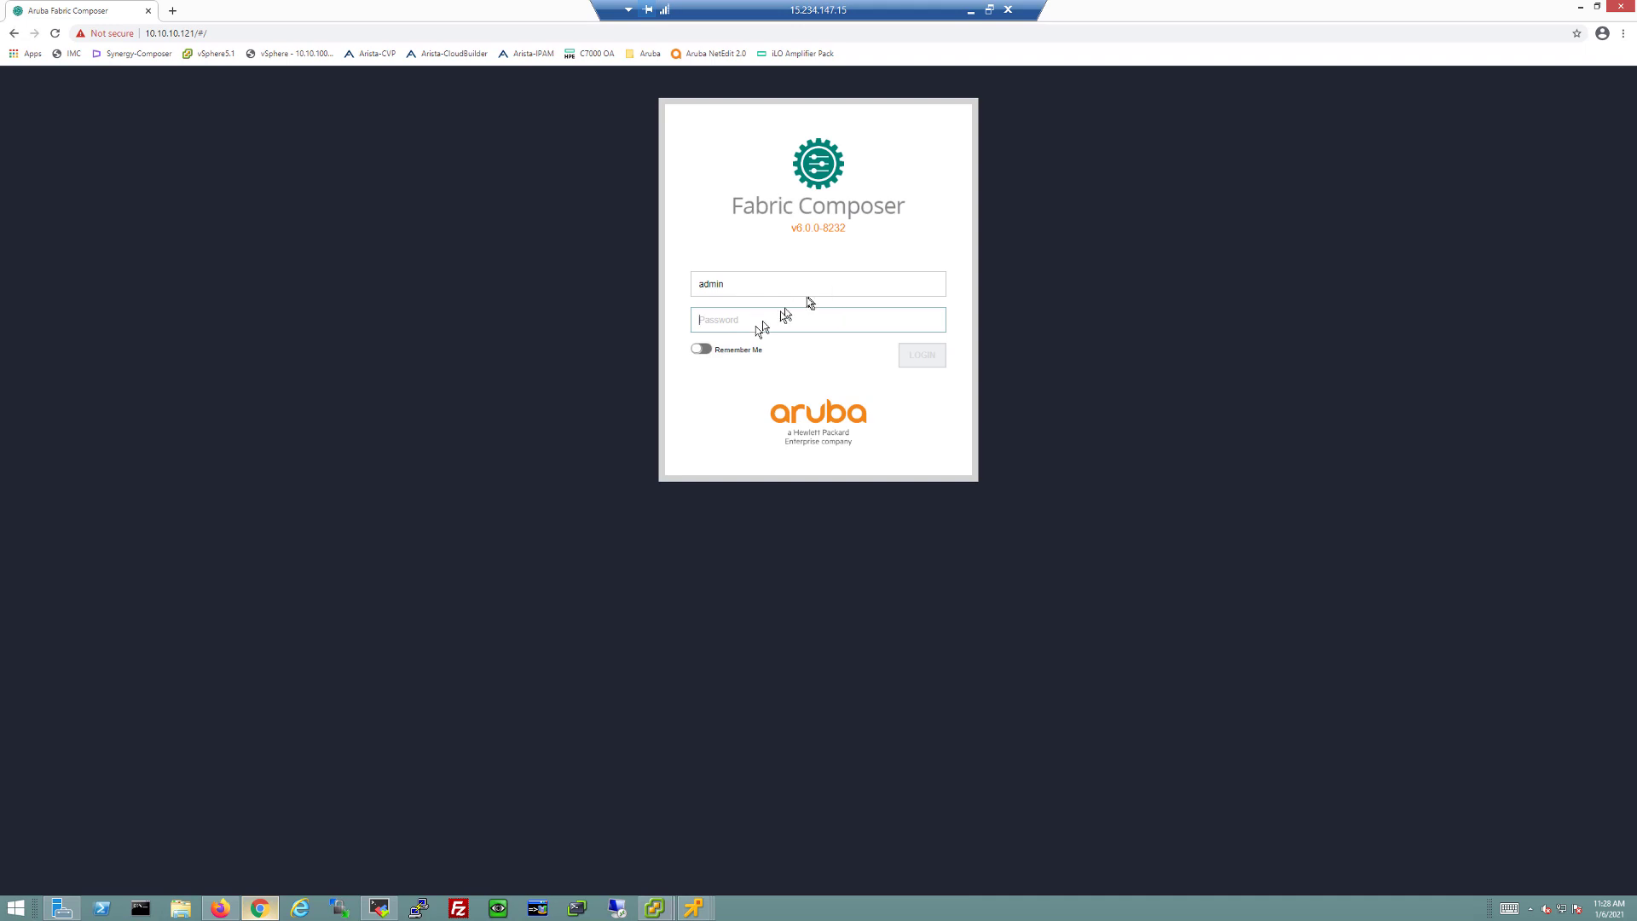
type("***")
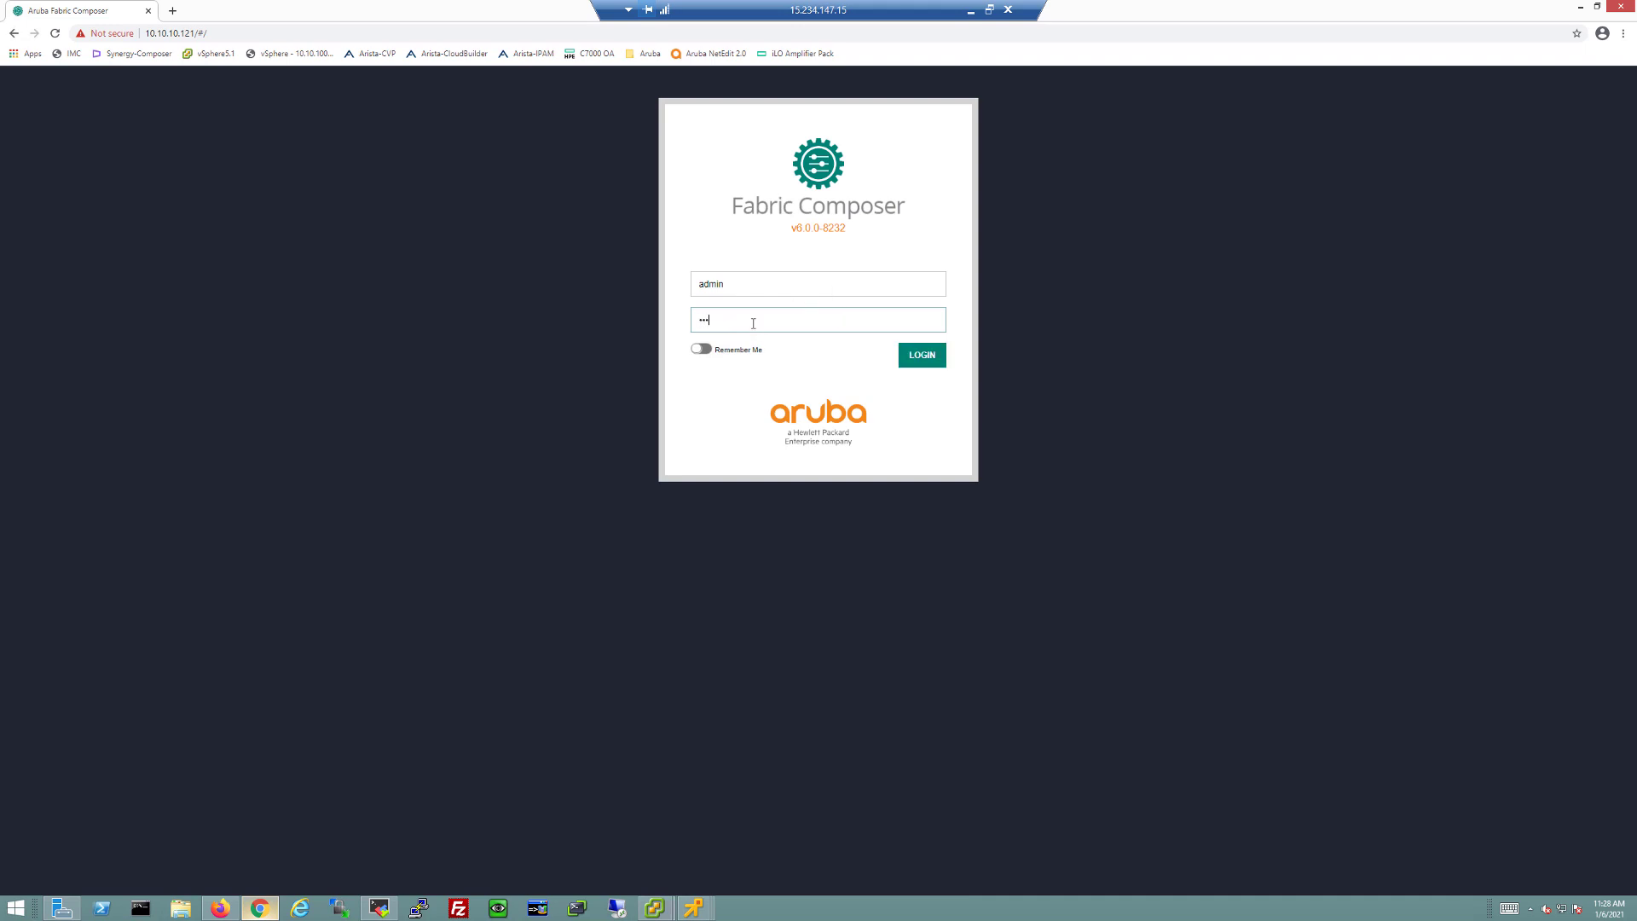
key("Return")
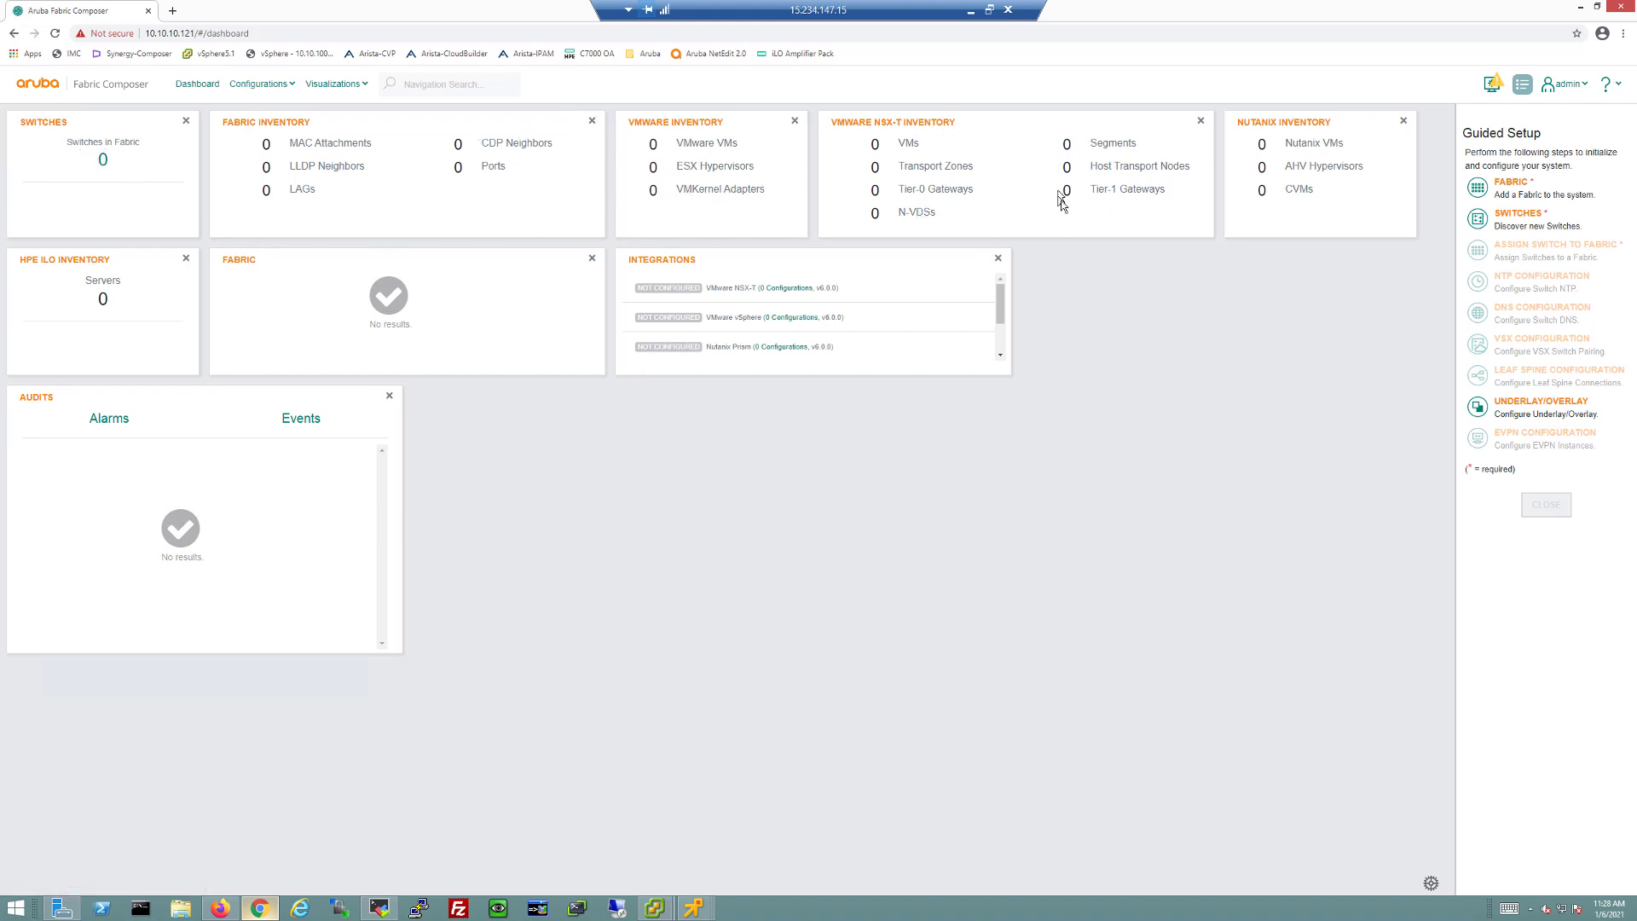
Step: Add a fabric named TME_Lab with time zone America/Los_Angeles and apply it
left_click(1500, 191)
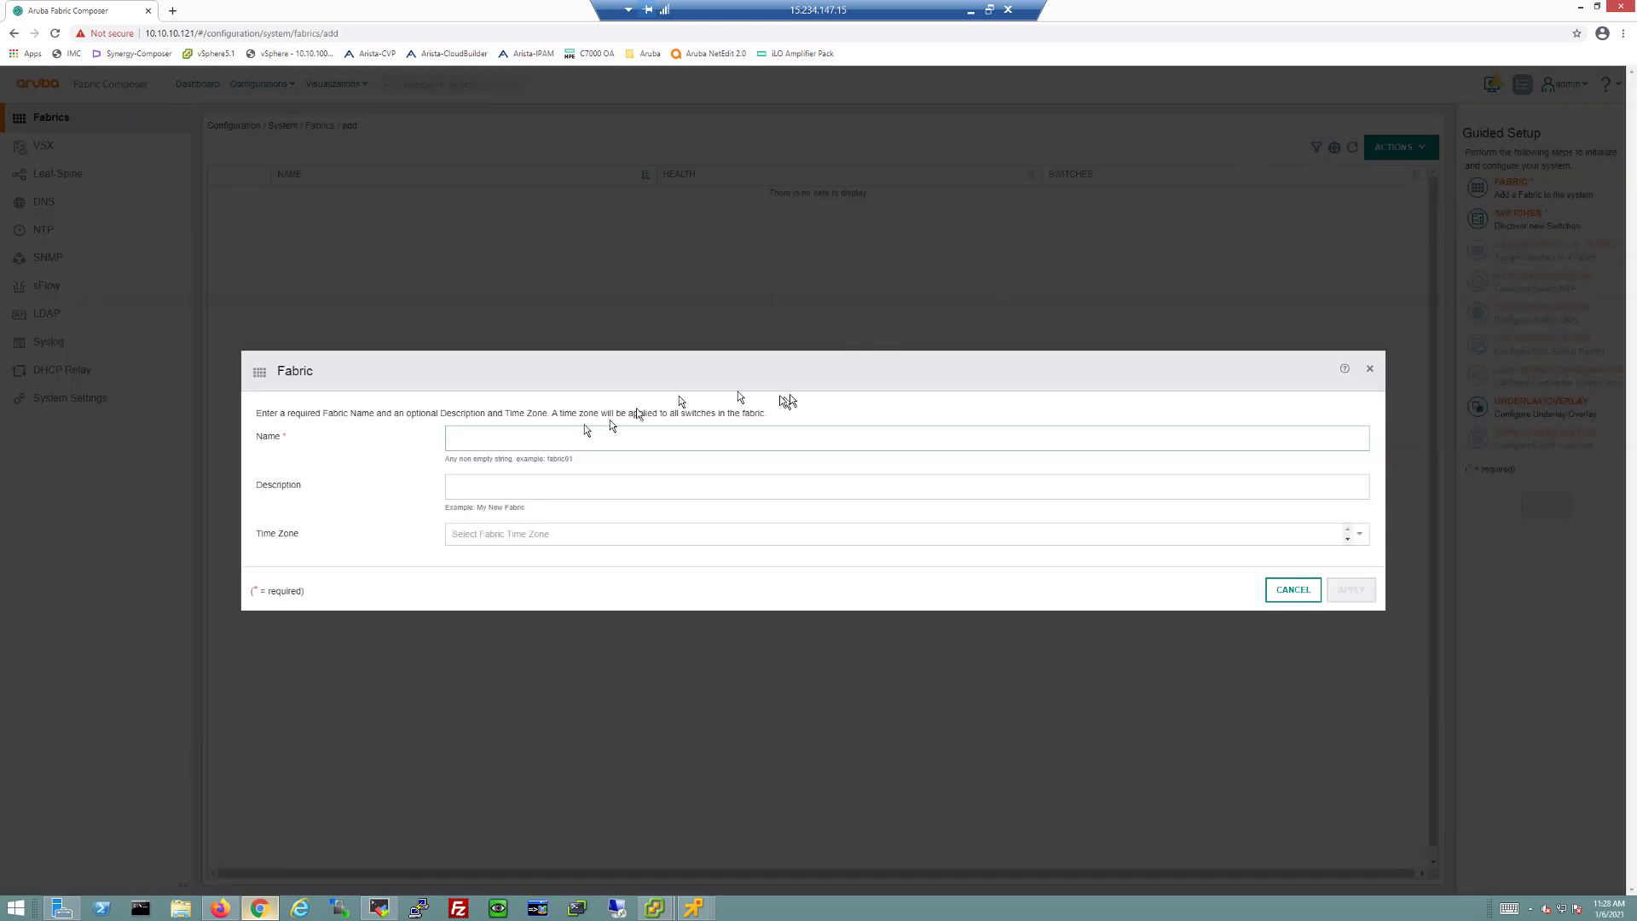
left_click(523, 434)
type("T")
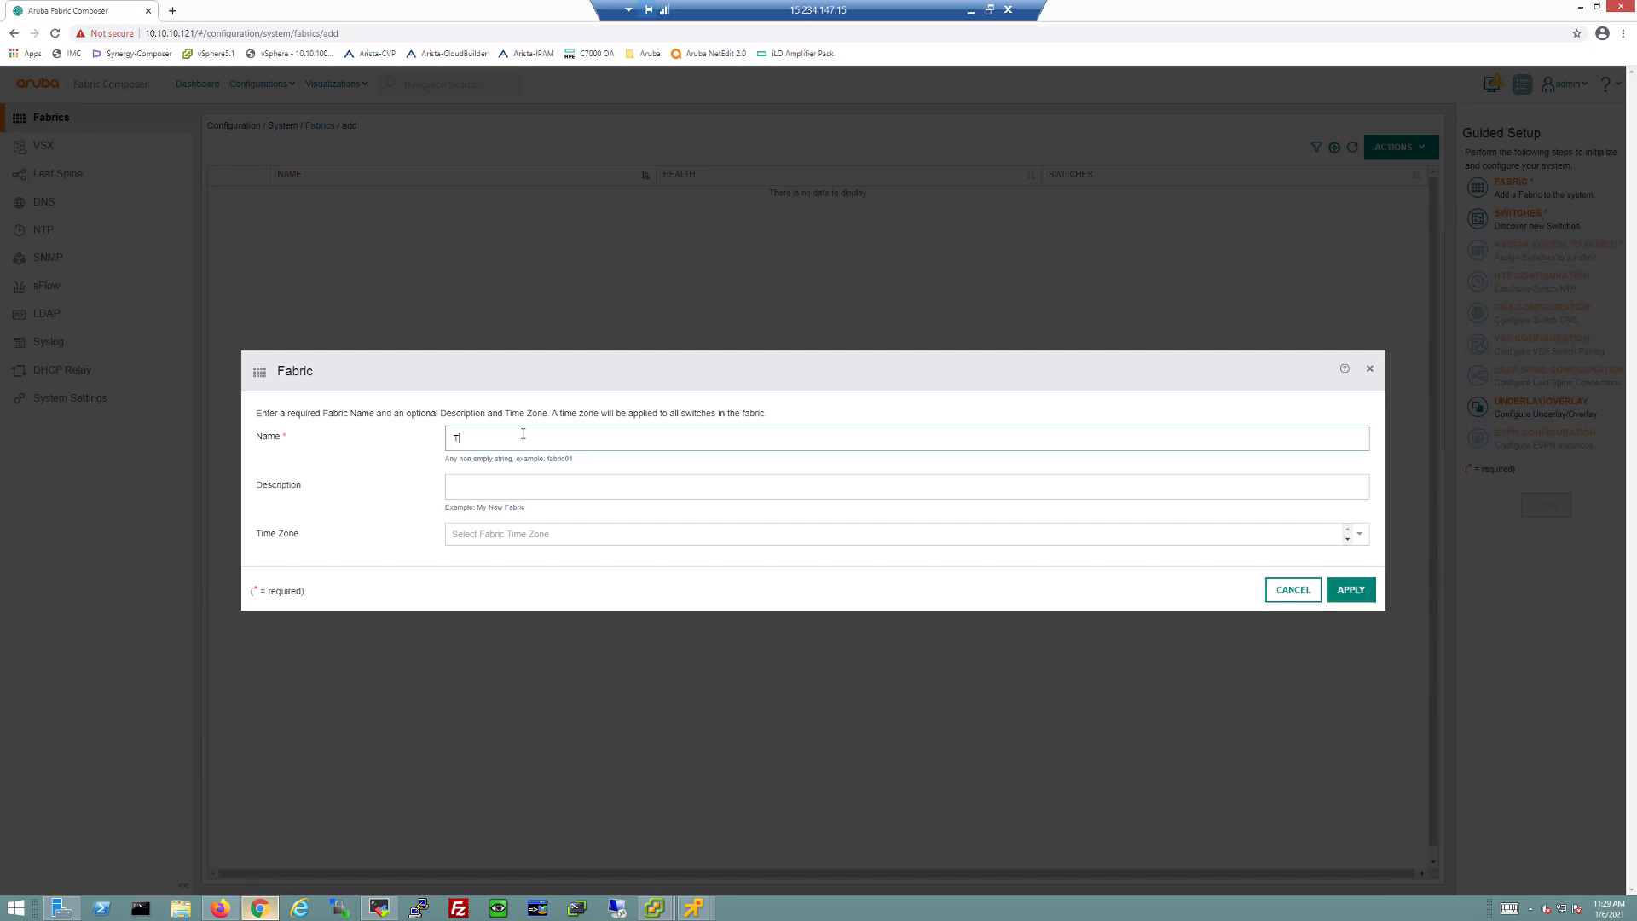
type("ME_Lab")
left_click(510, 534)
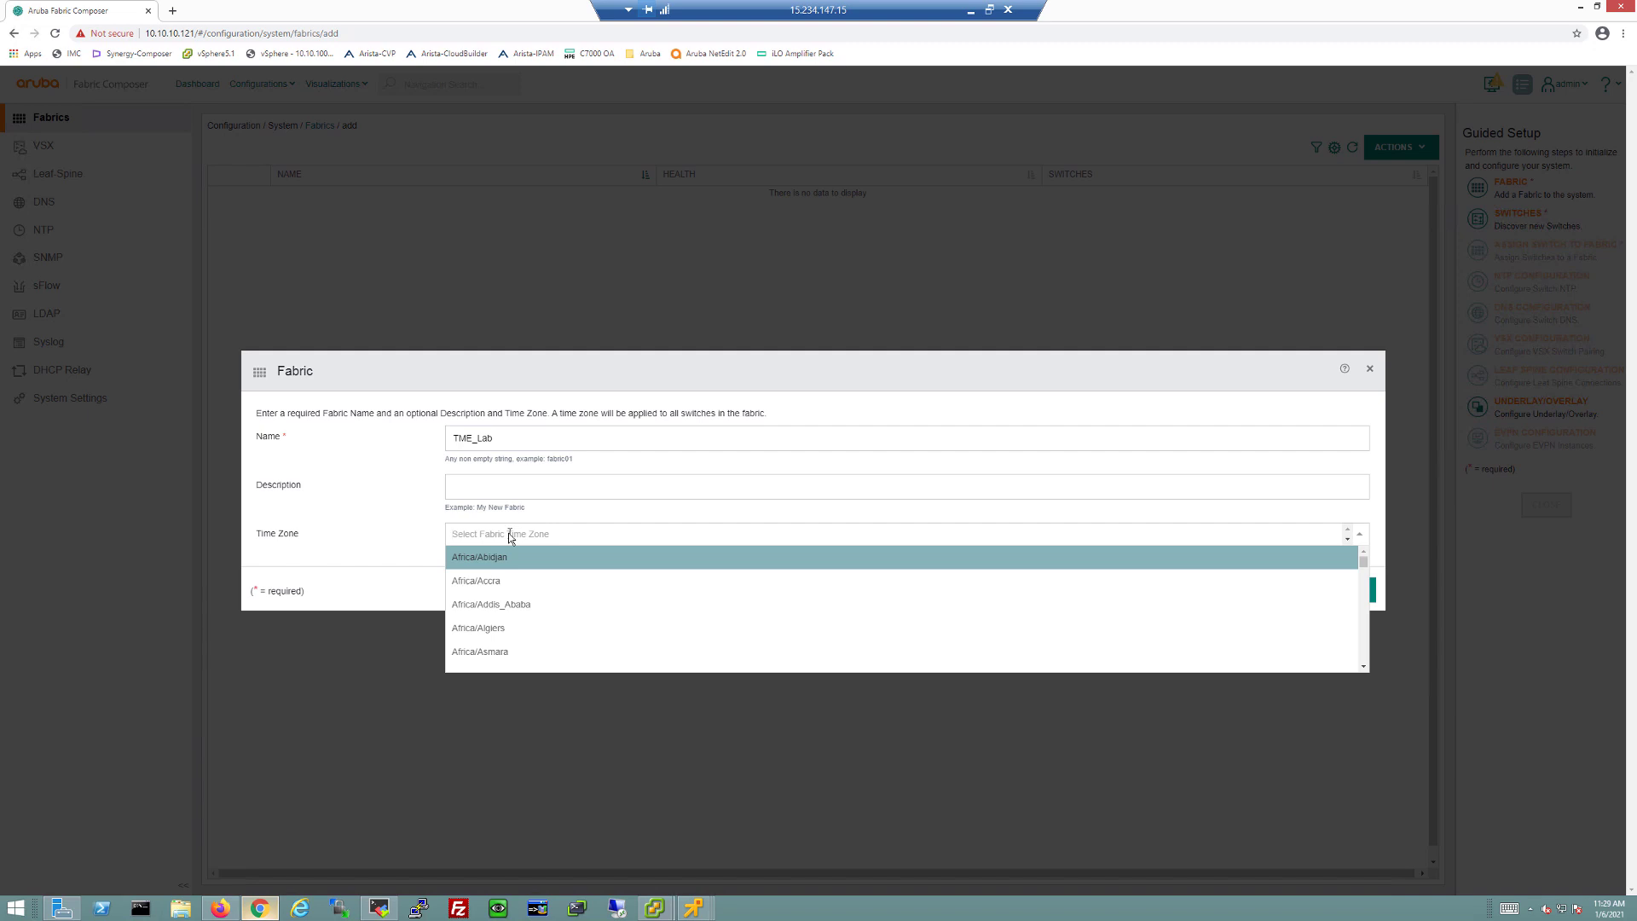
type("los")
key("Return")
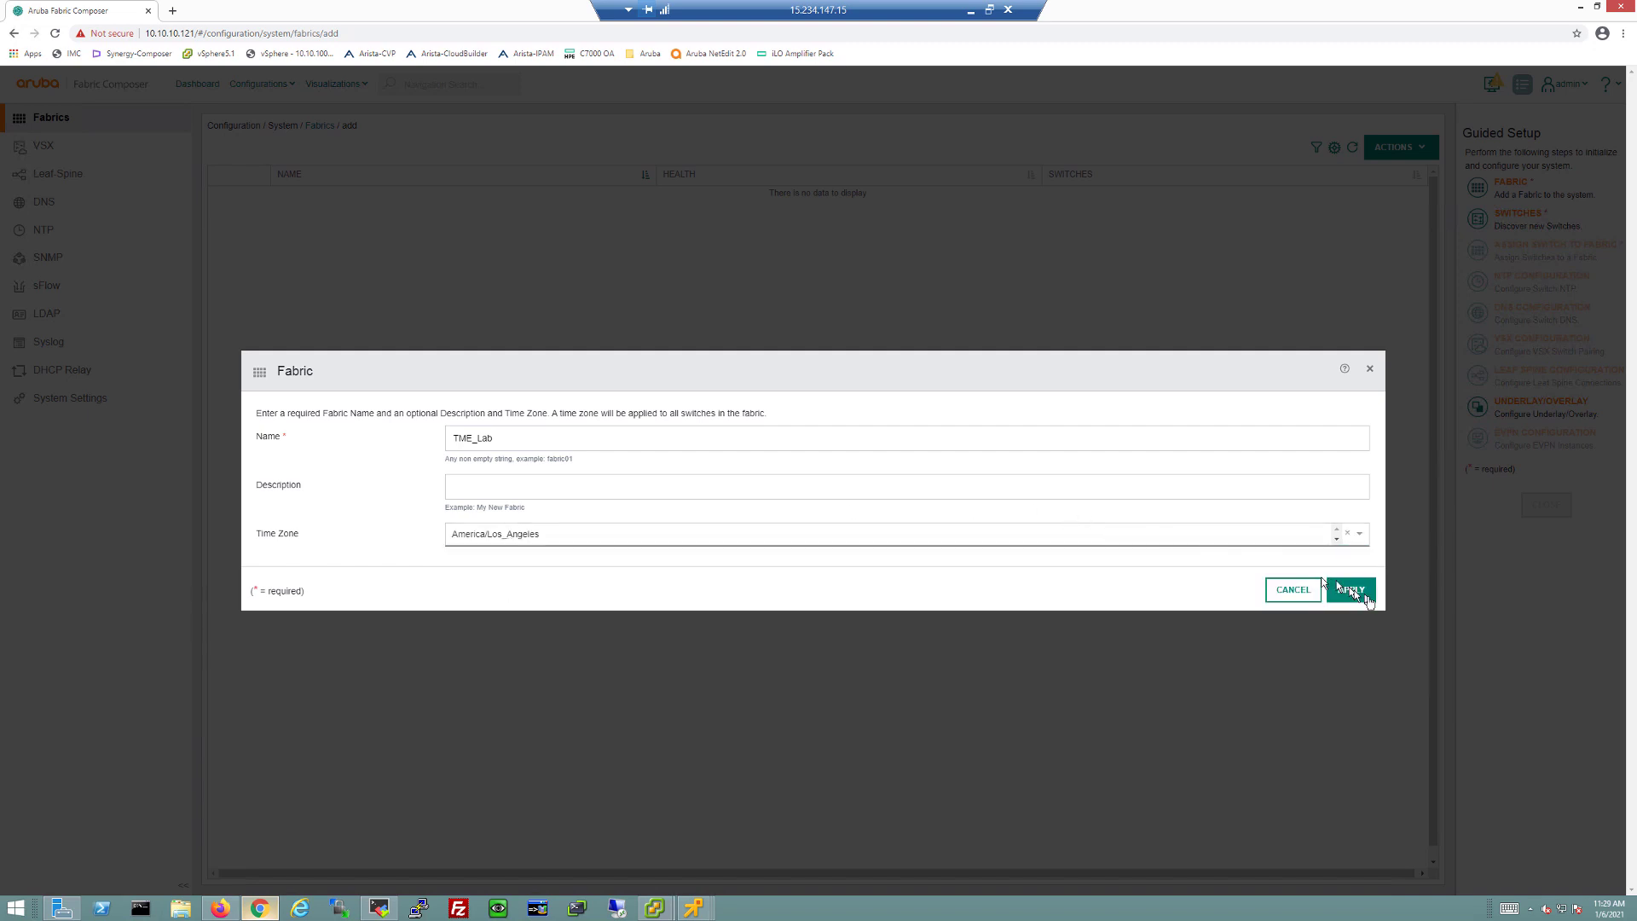
left_click(1352, 591)
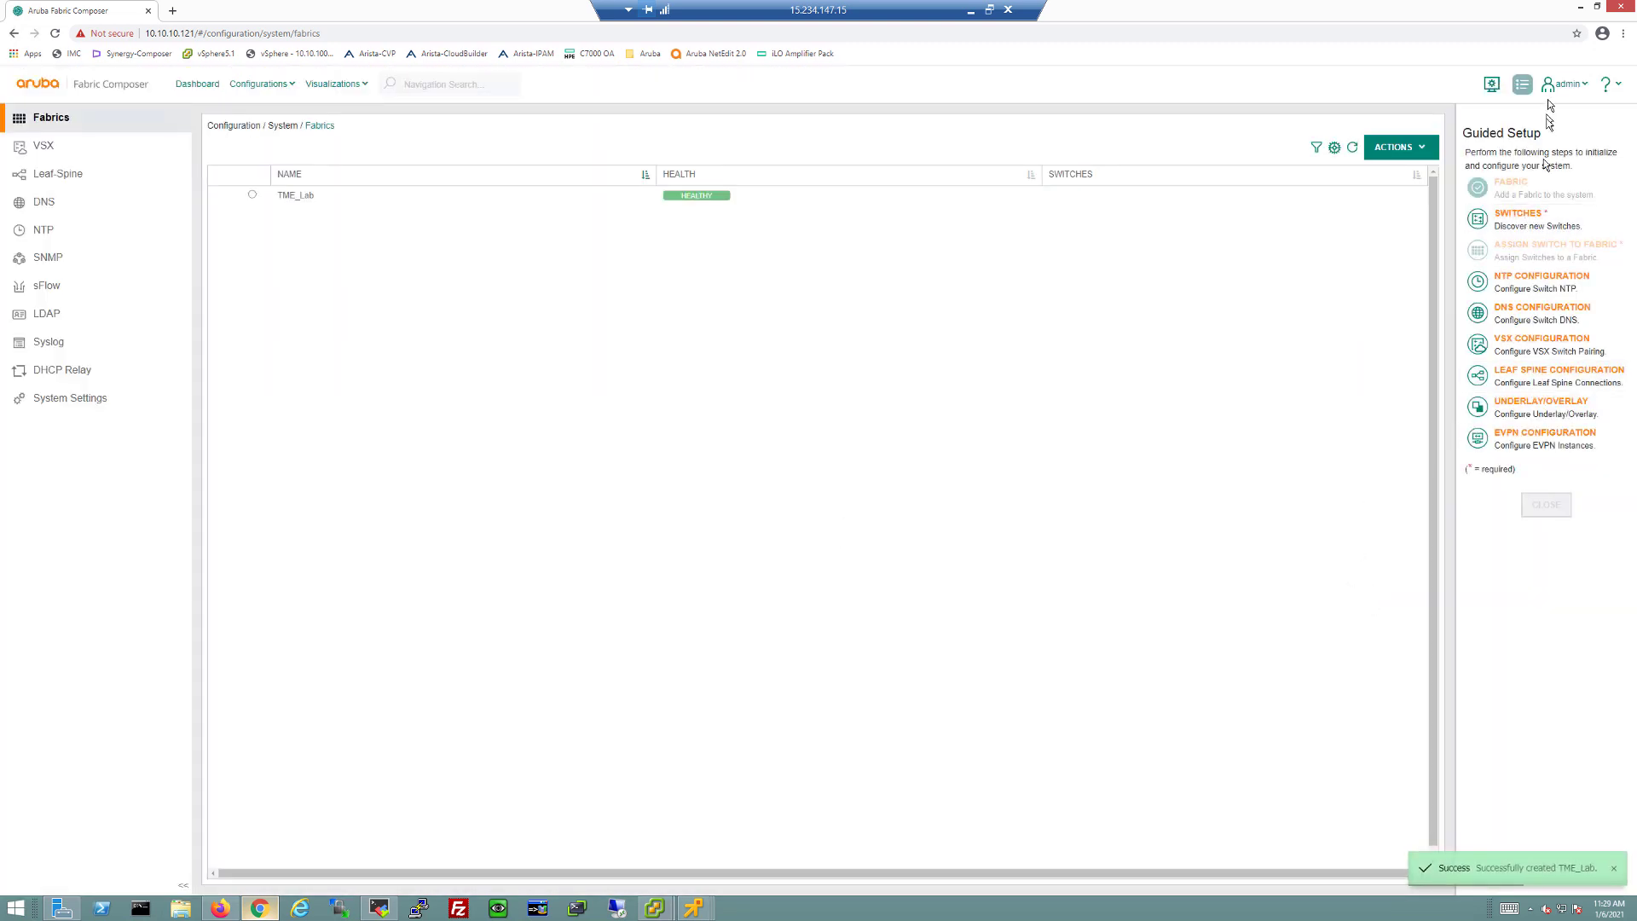
Step: Discover switches from the pasted 10.10.10.x IP ranges using the admin and afc_admin passwords
left_click(1506, 226)
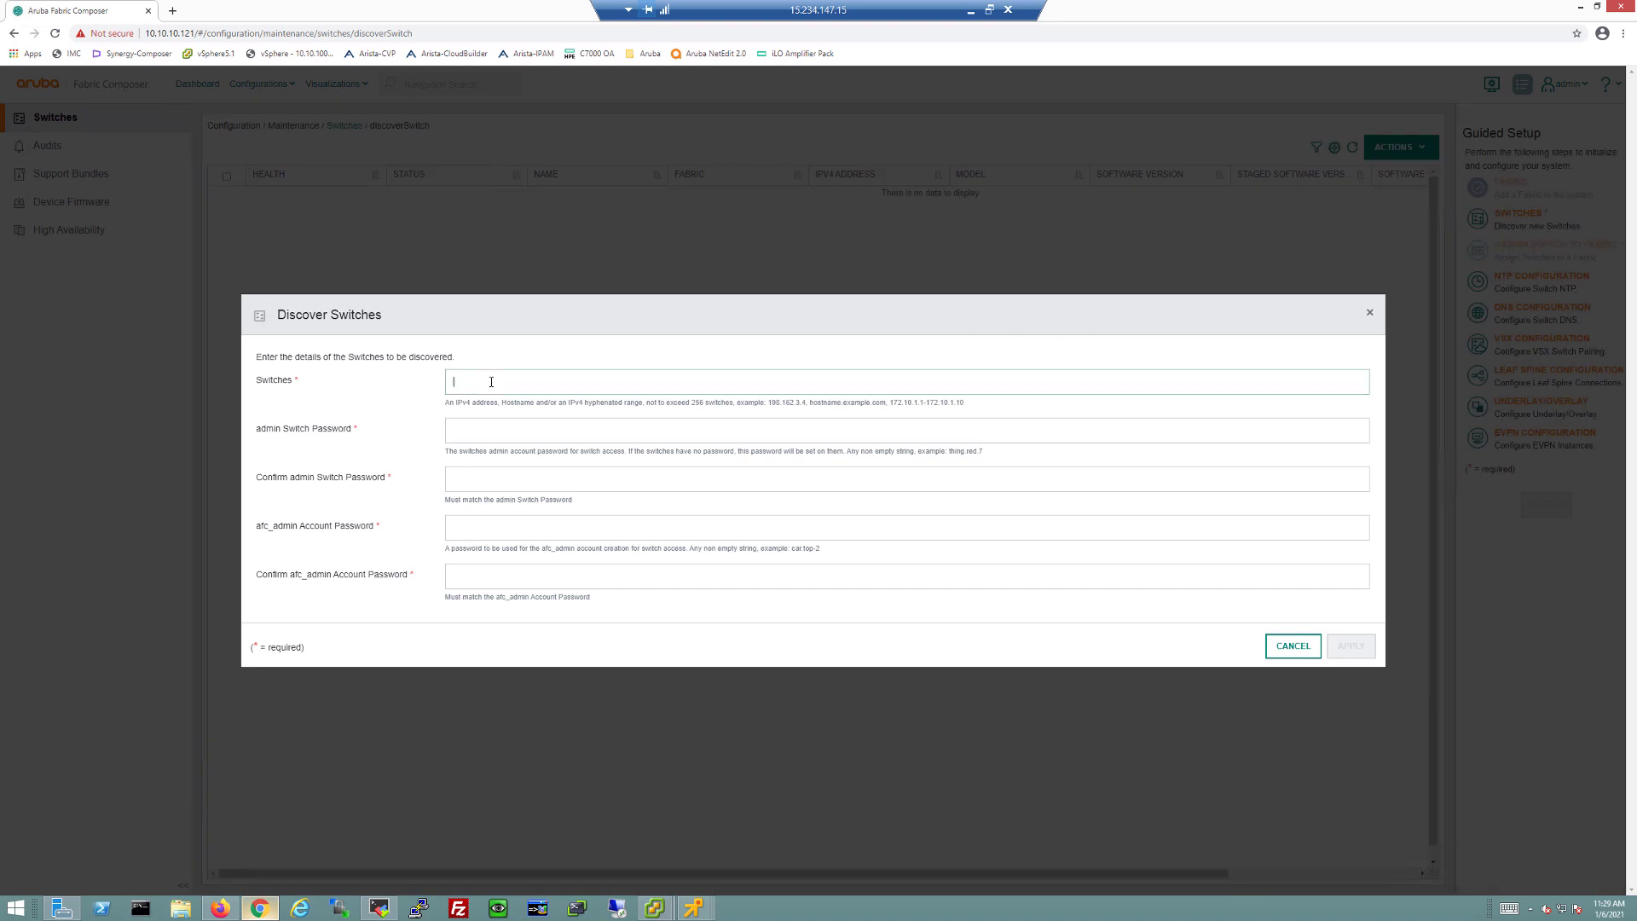
type("10.10.10.65-10.10.10.66,10.10.10.164-10.10.10.165,10.10.10.167-10.10.10.168")
left_click(492, 434)
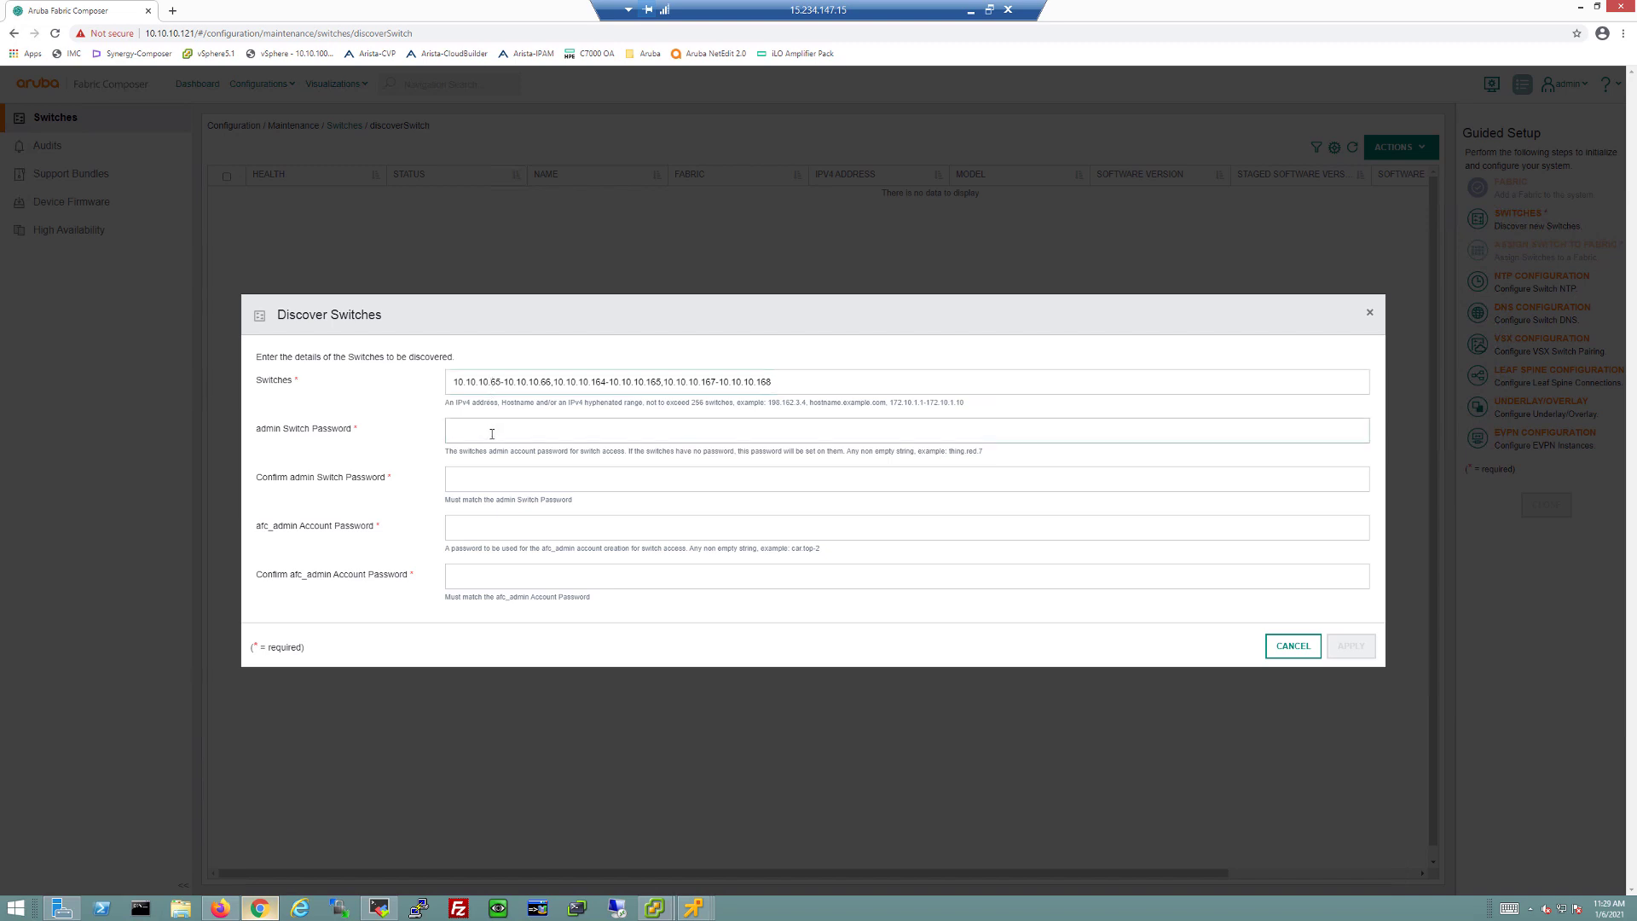
type("n")
key("Tab")
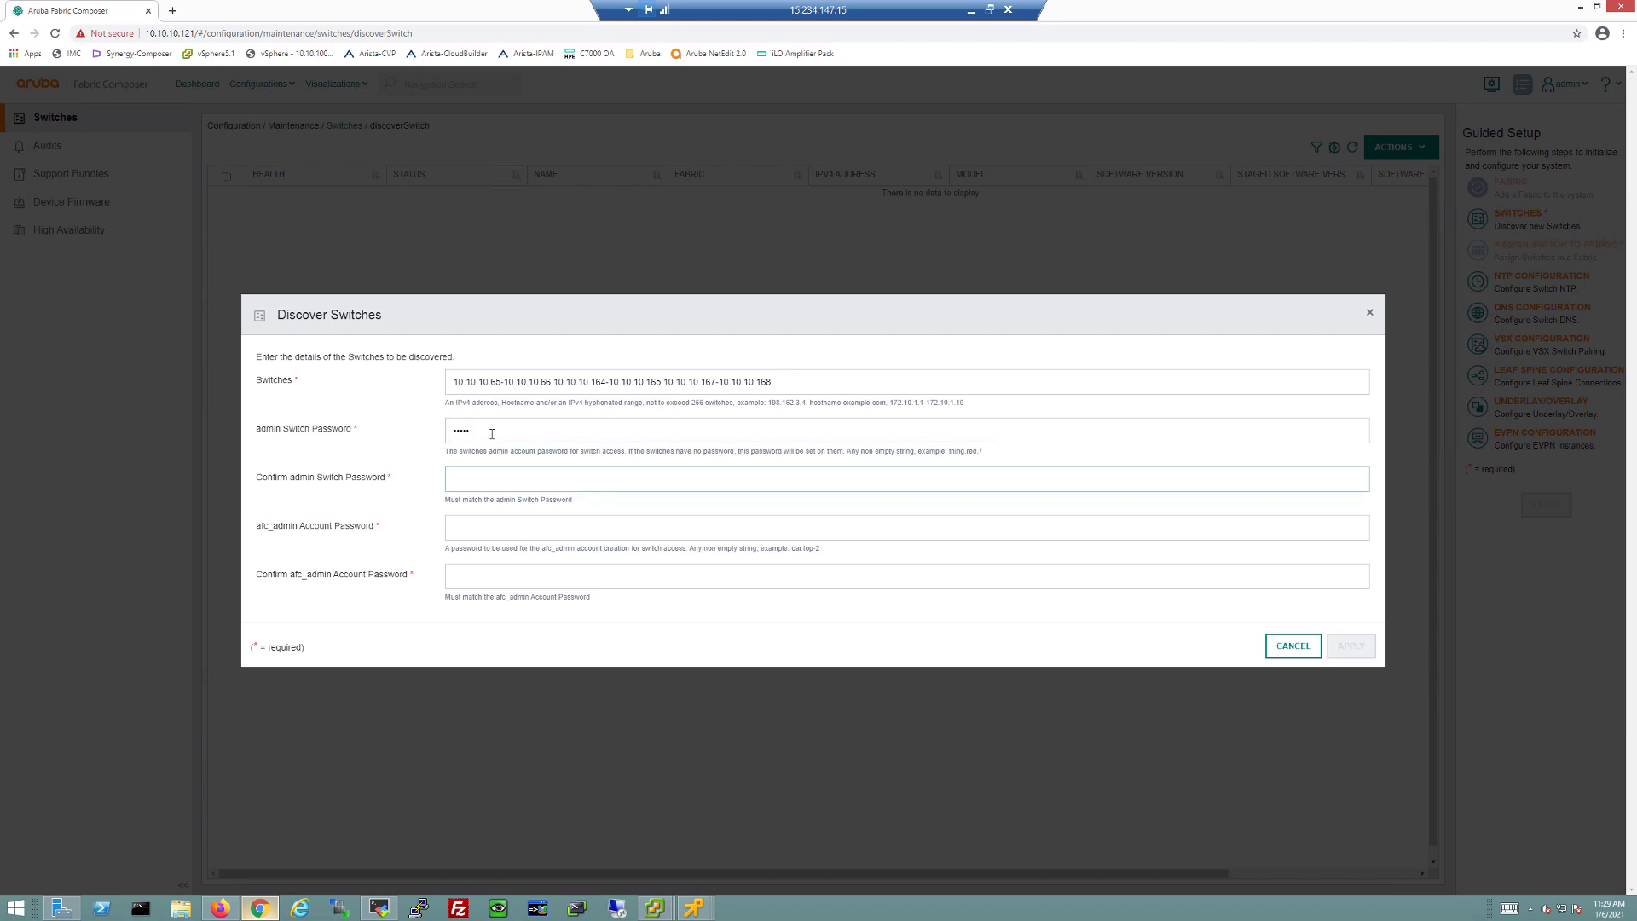
type("admin")
key("Tab")
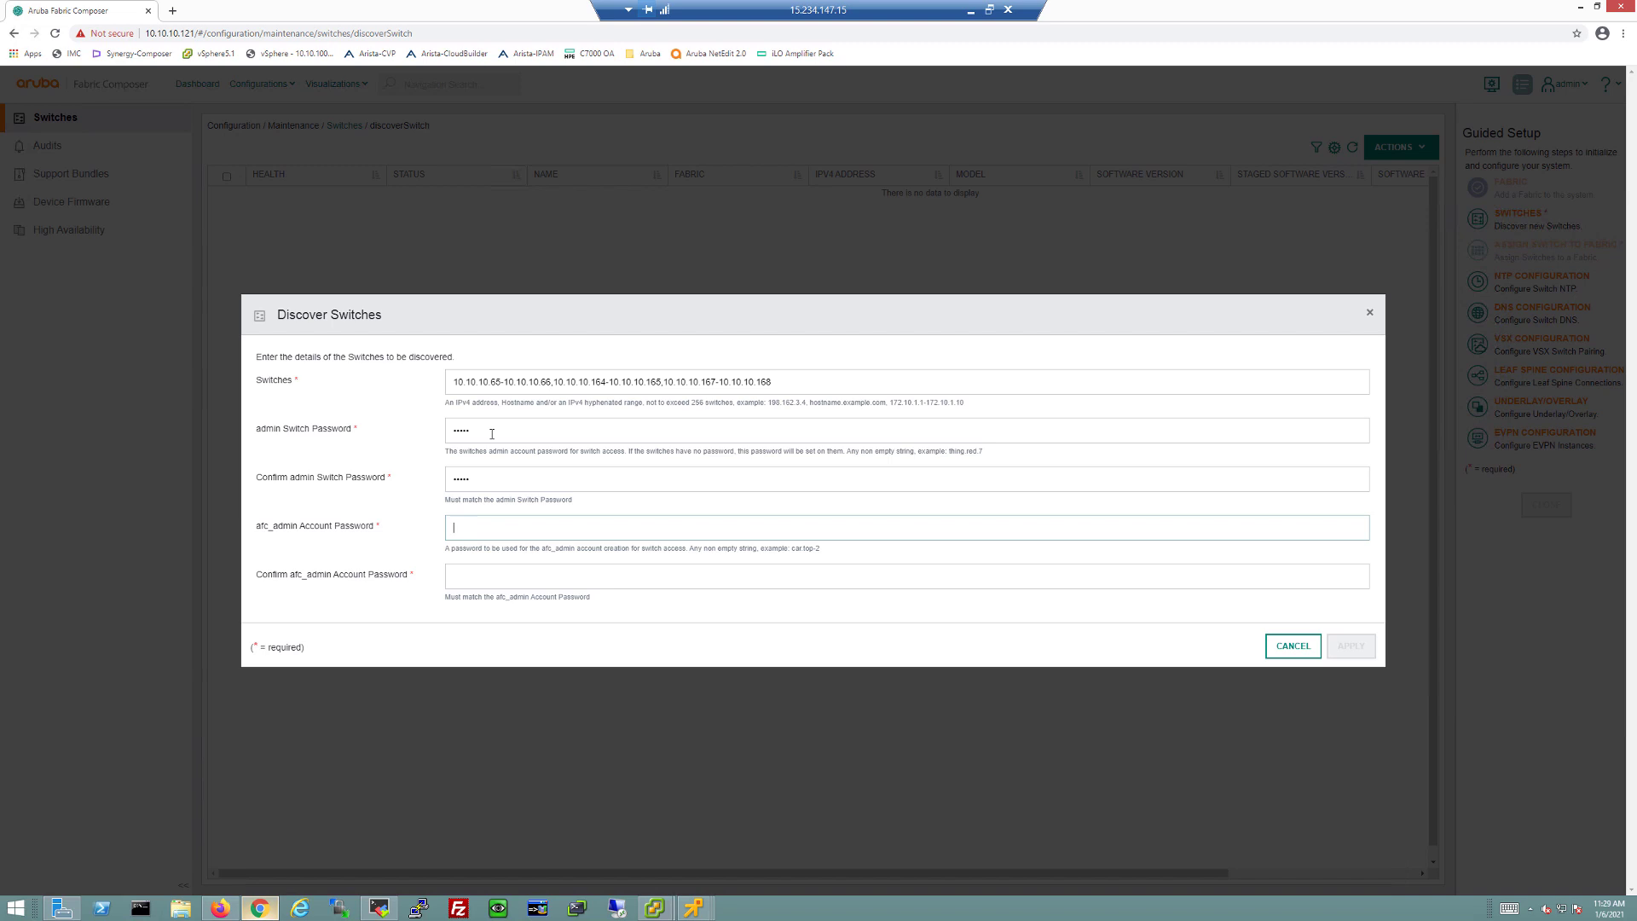
key("Tab")
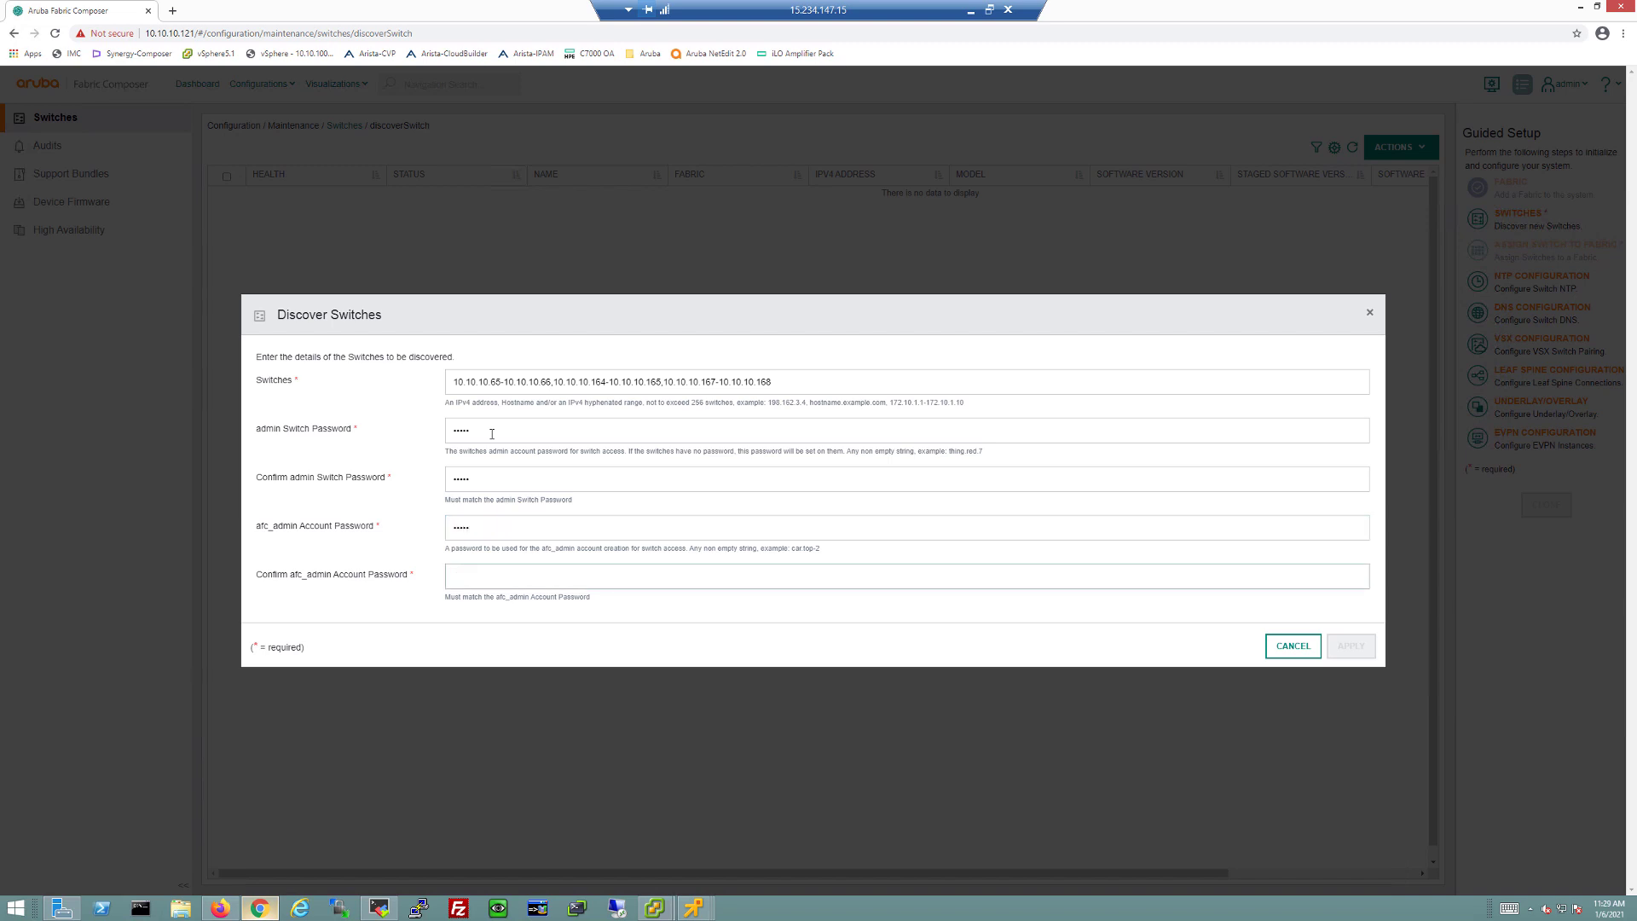
type("admin")
left_click(1353, 648)
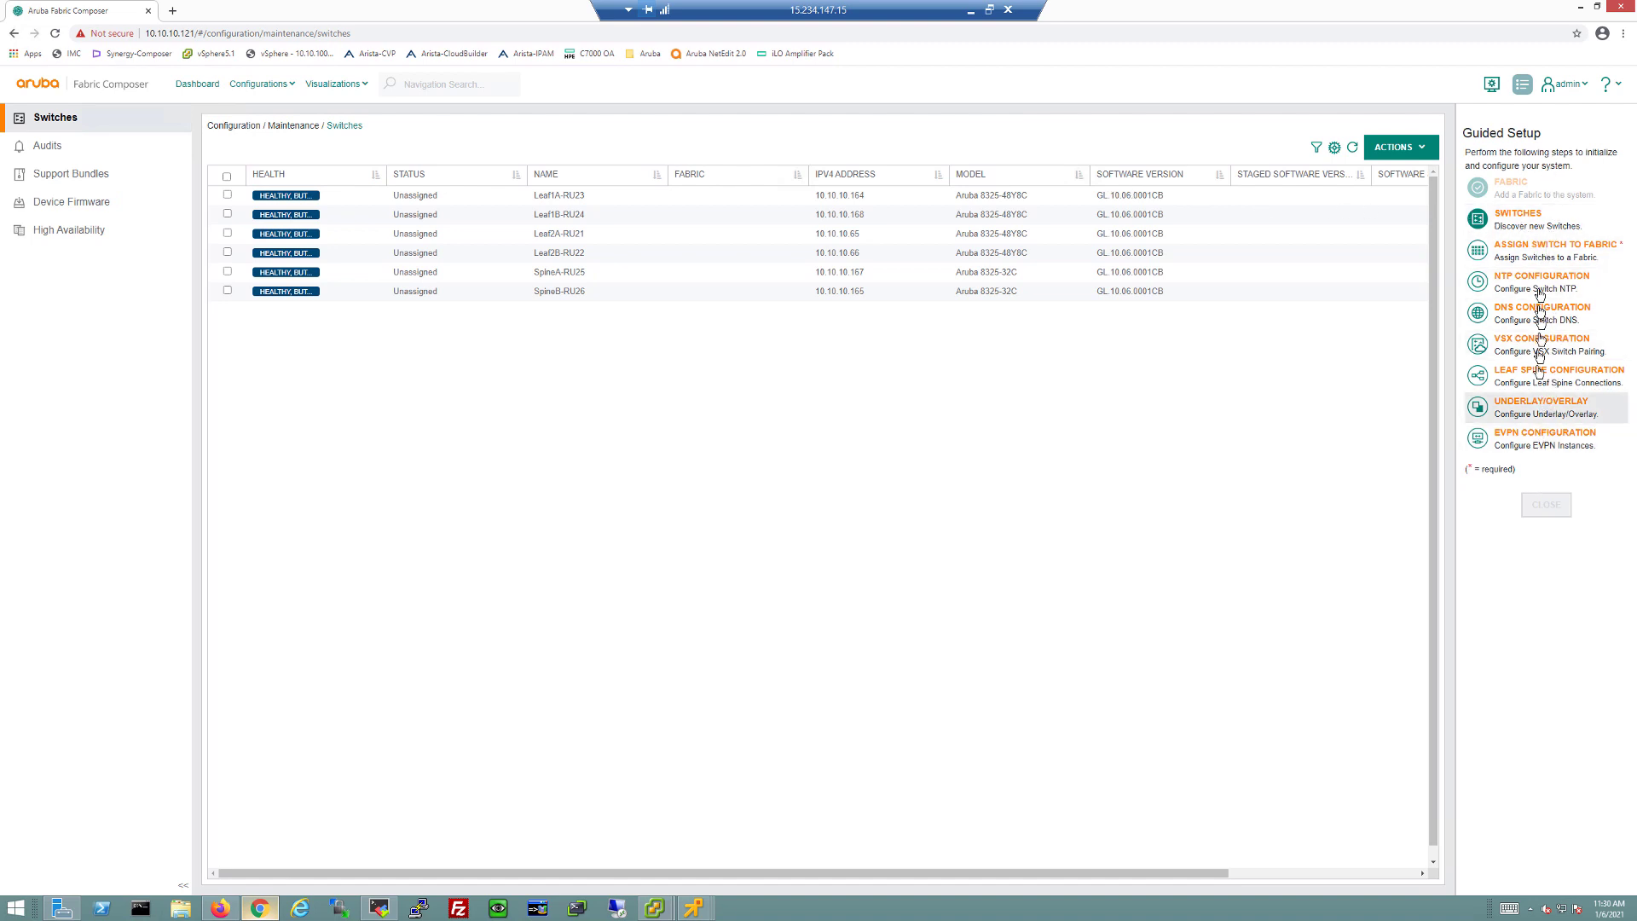
Step: Select the four leaf switches and add them to the assignment with the Leaf role
left_click(1539, 253)
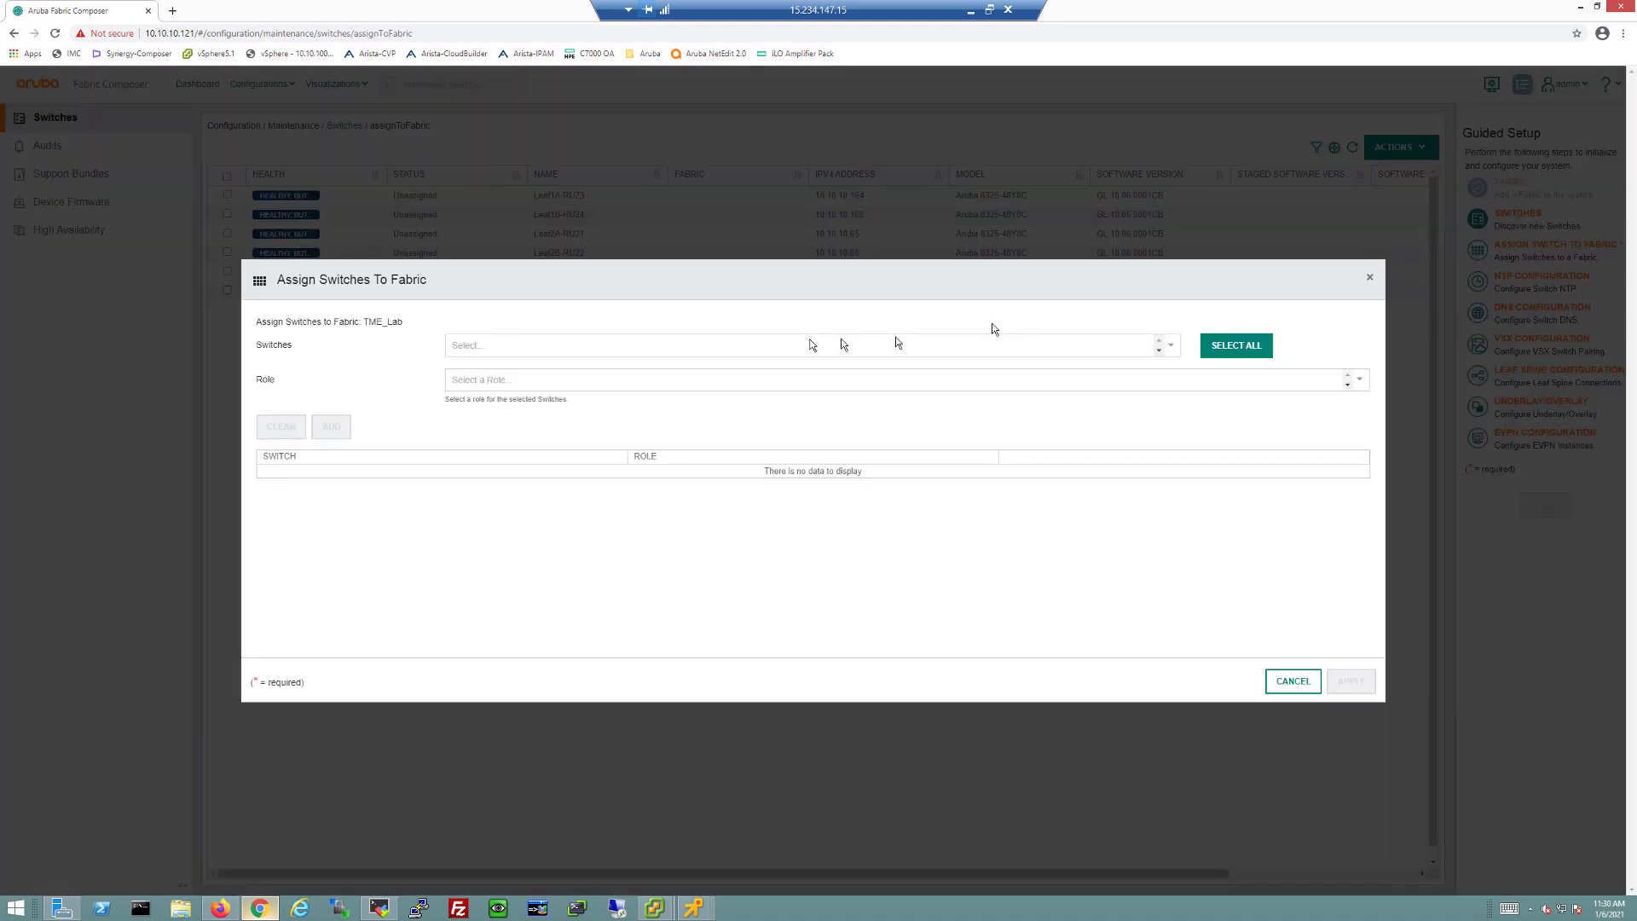
left_click(1234, 350)
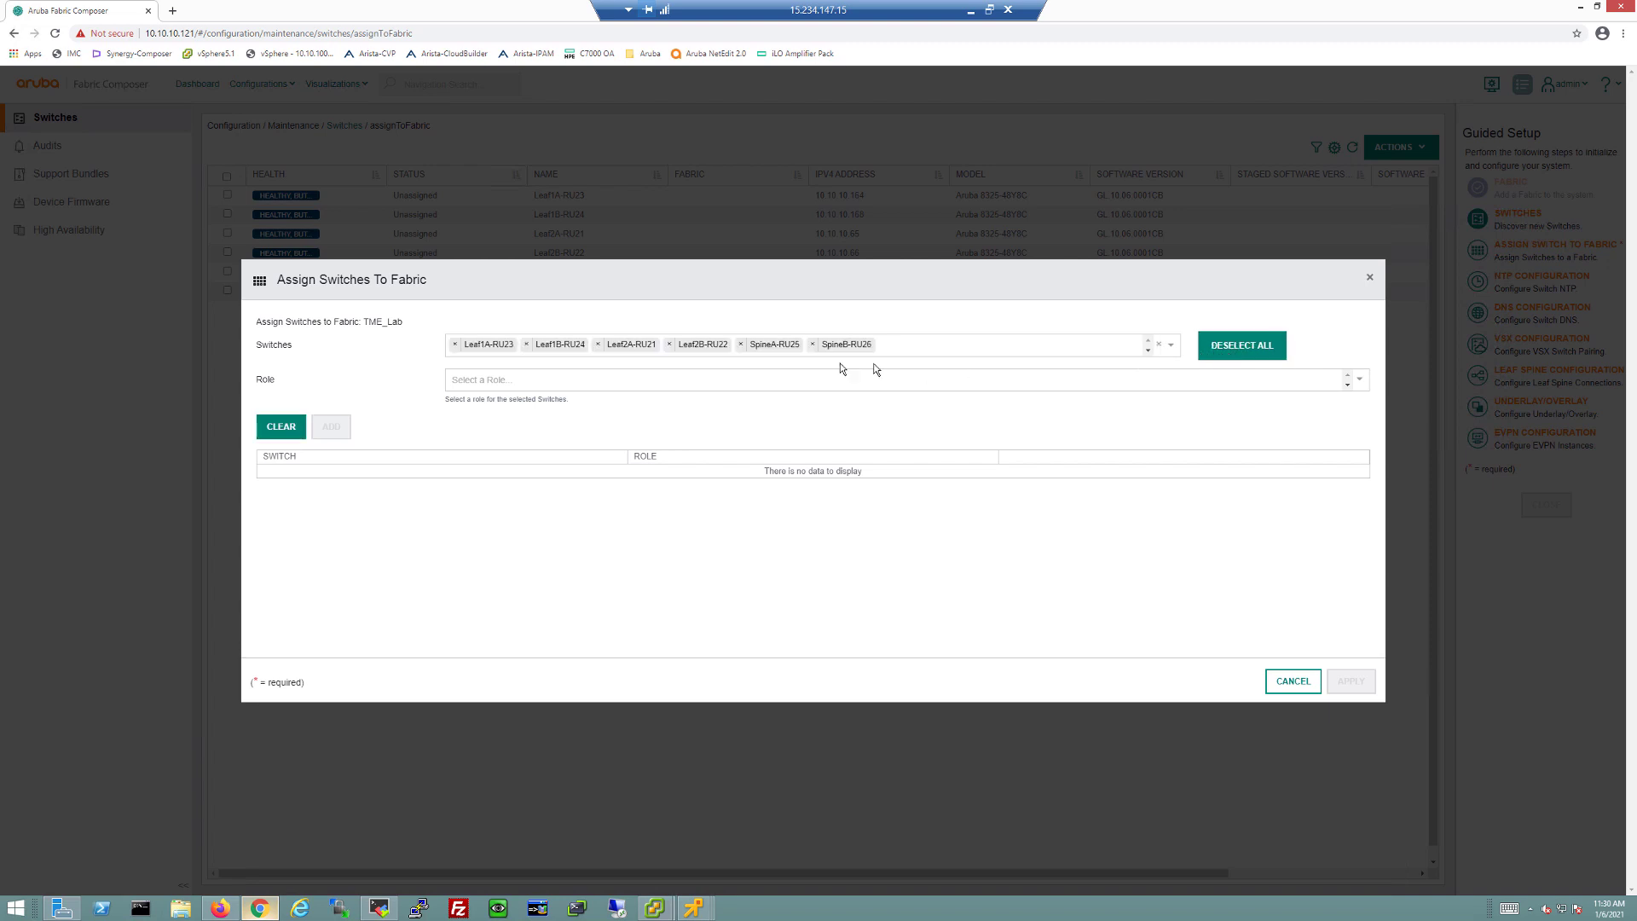
left_click(812, 344)
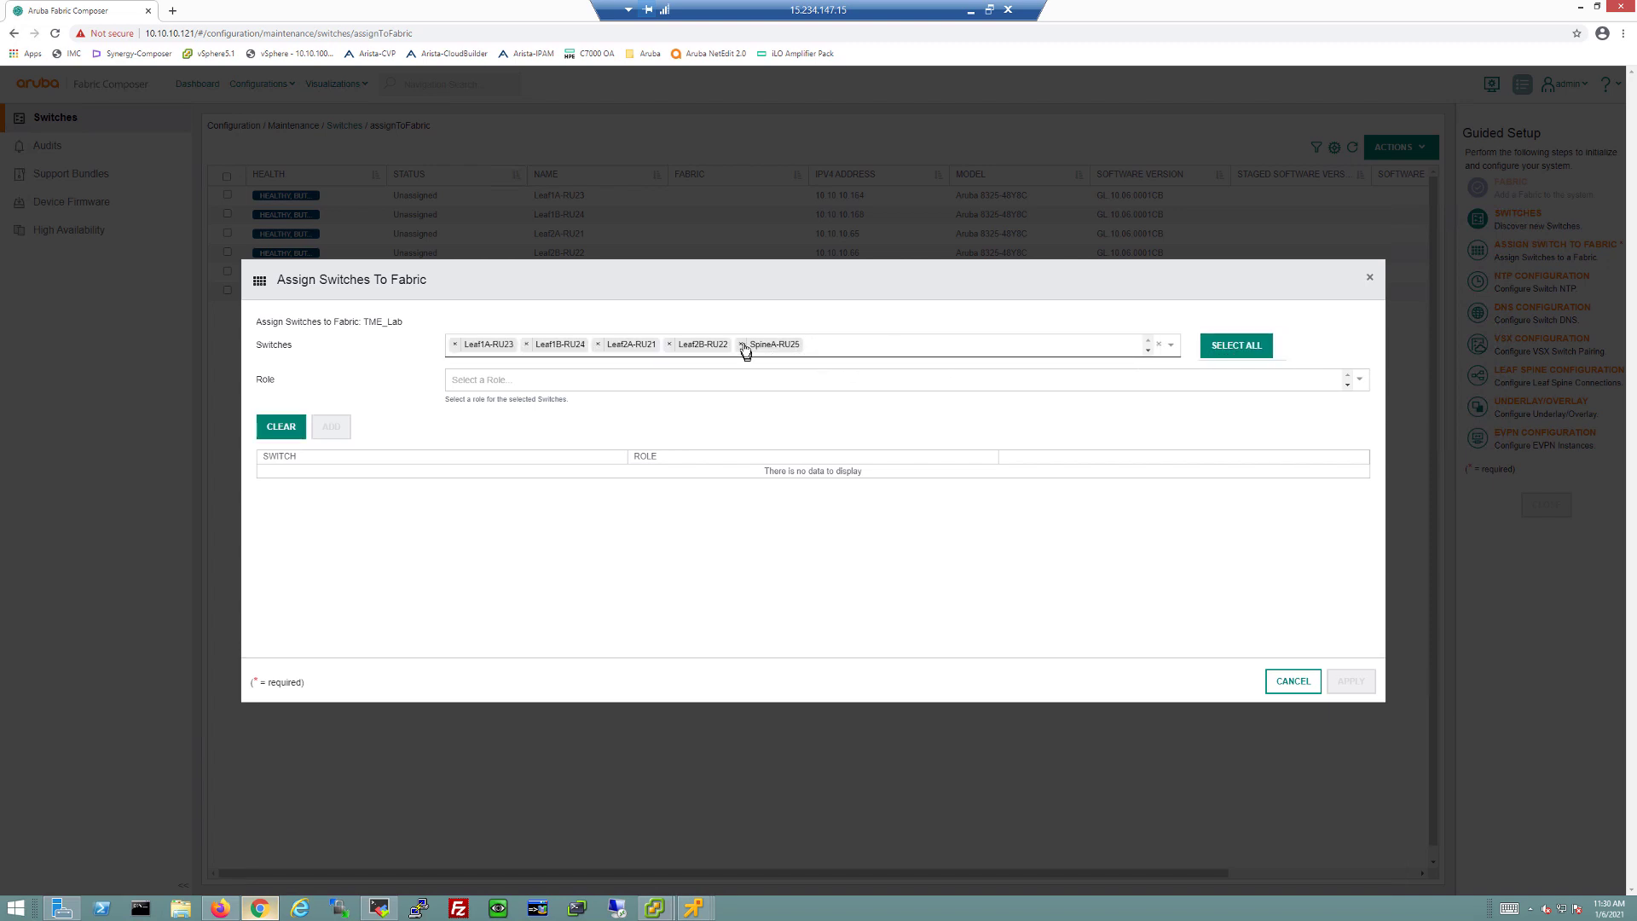
left_click(743, 344)
left_click(716, 385)
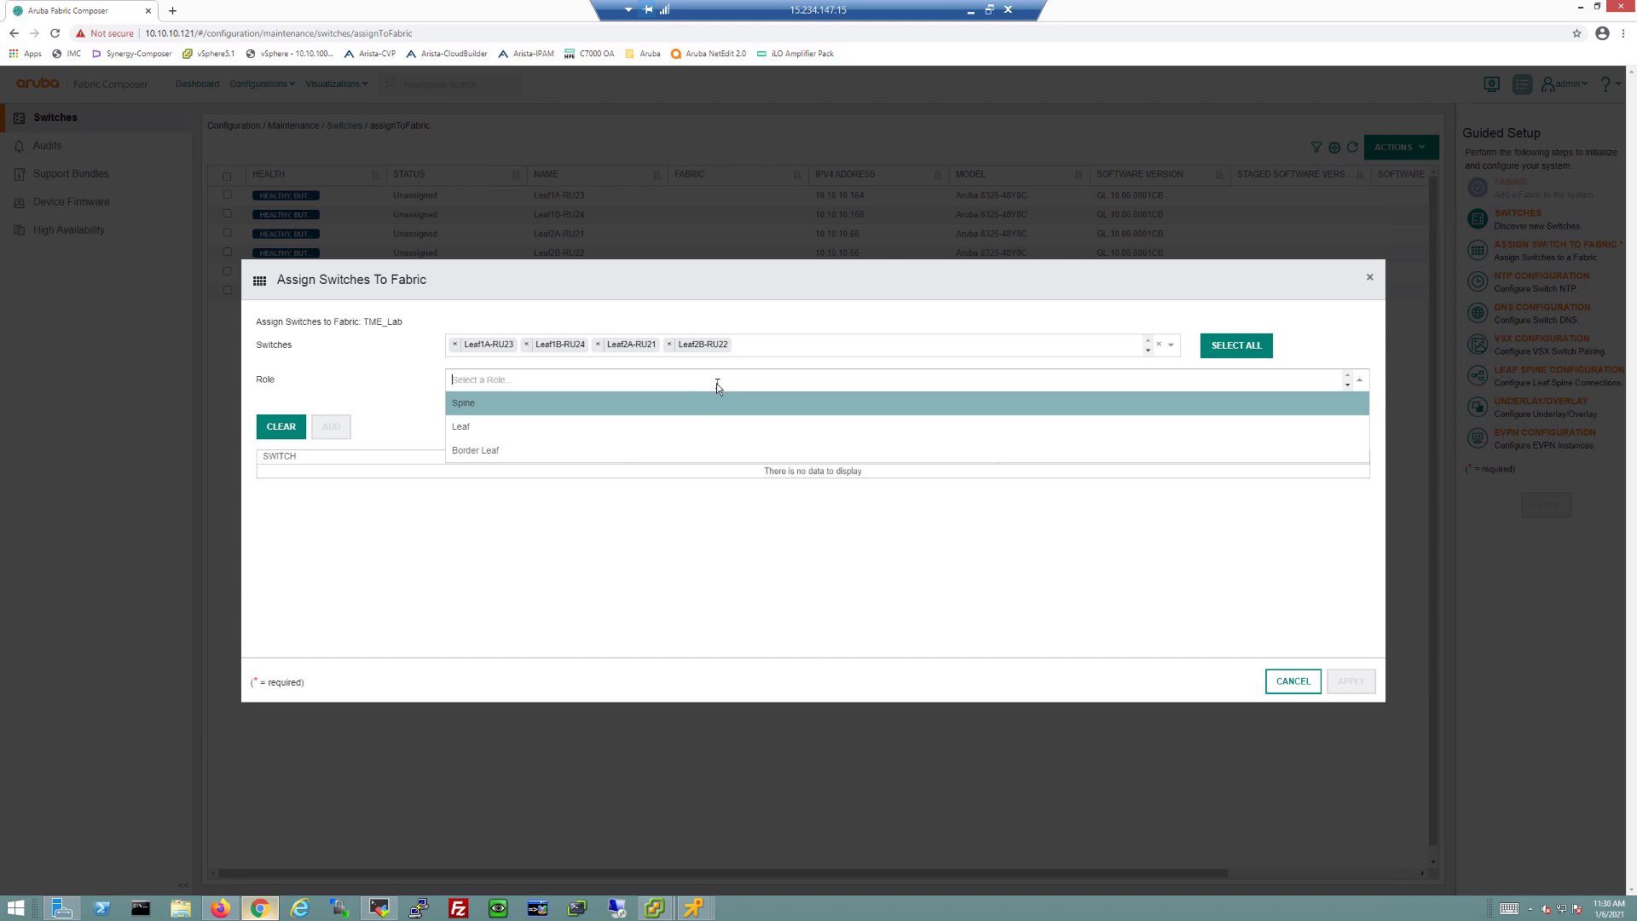
left_click(577, 429)
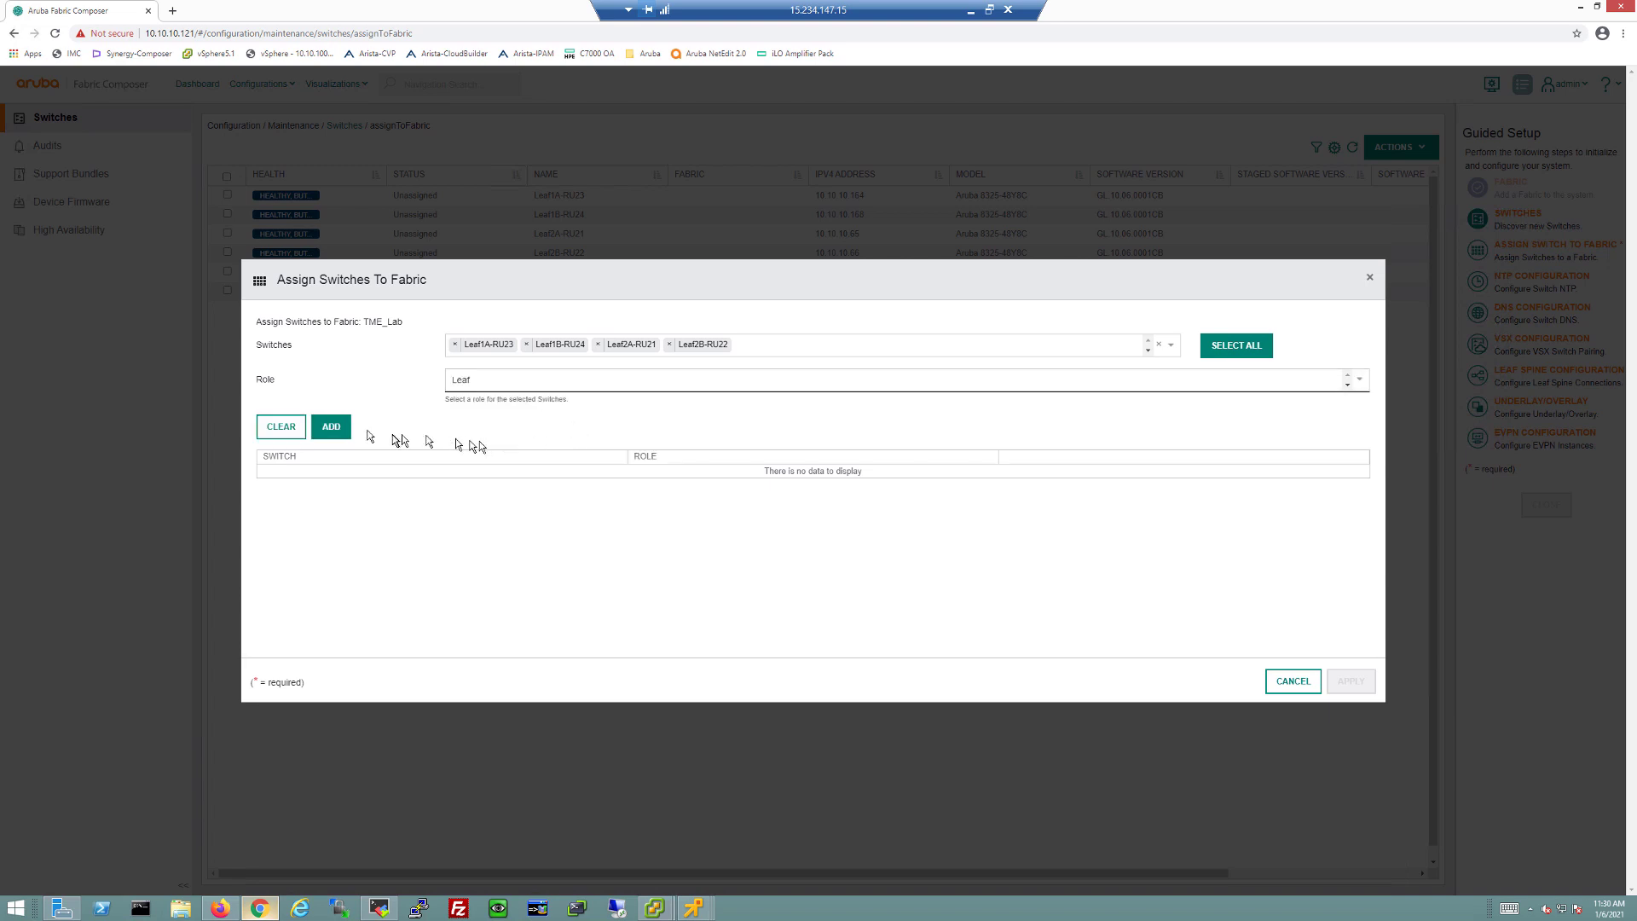
left_click(335, 430)
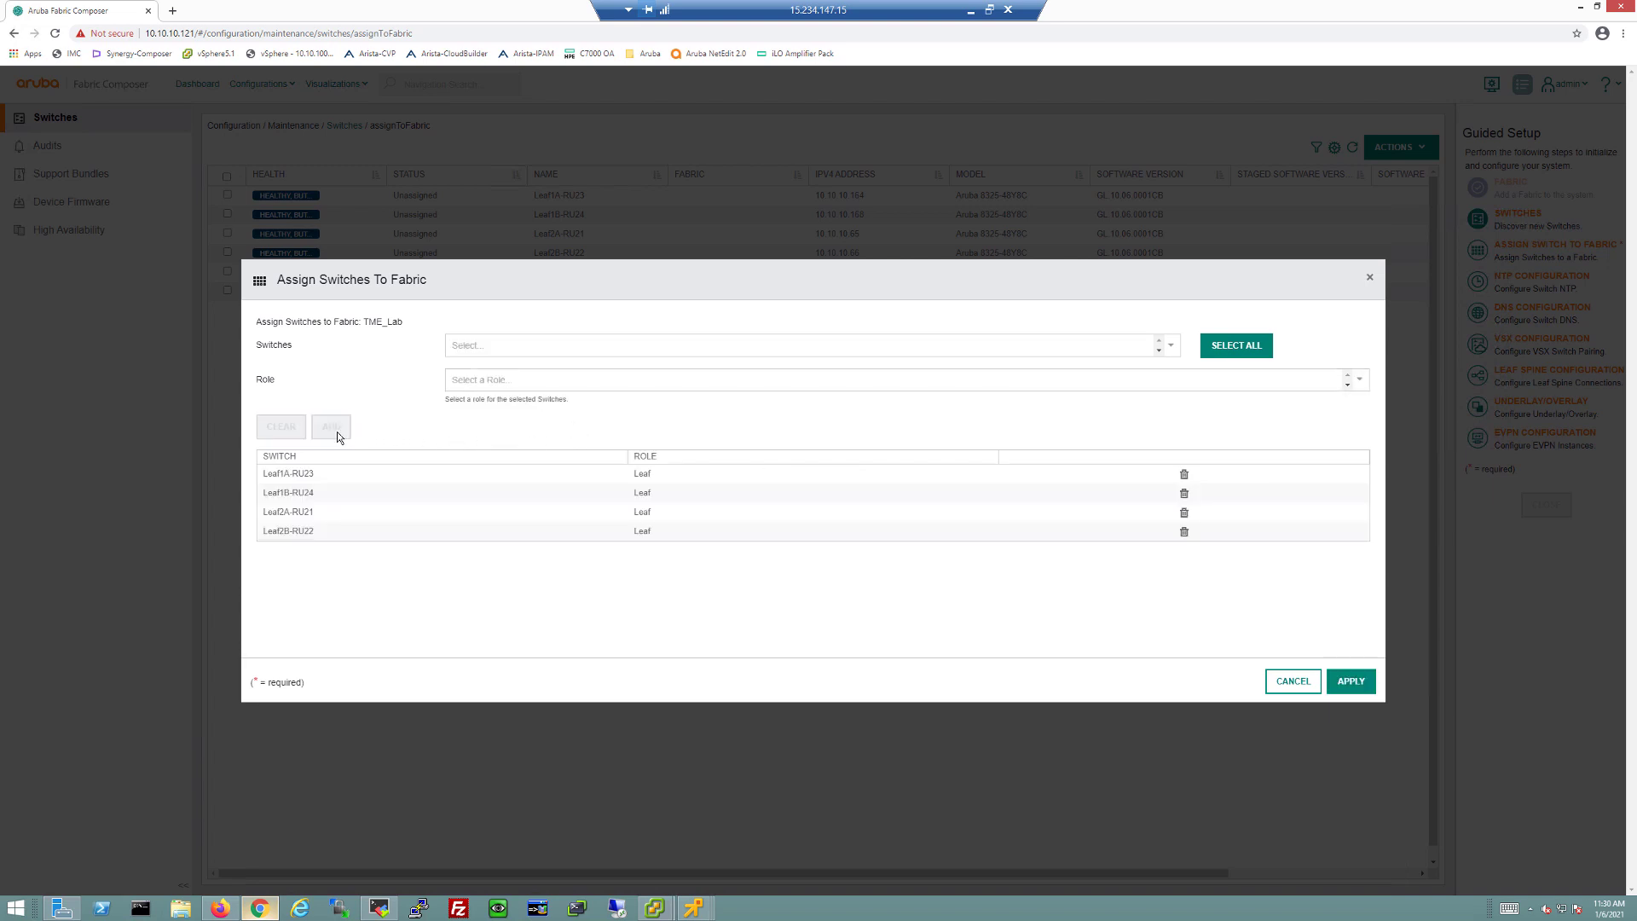
Step: Add SpineA-RU25 and SpineB-RU26 with the Spine role and assign all six switches
left_click(1241, 349)
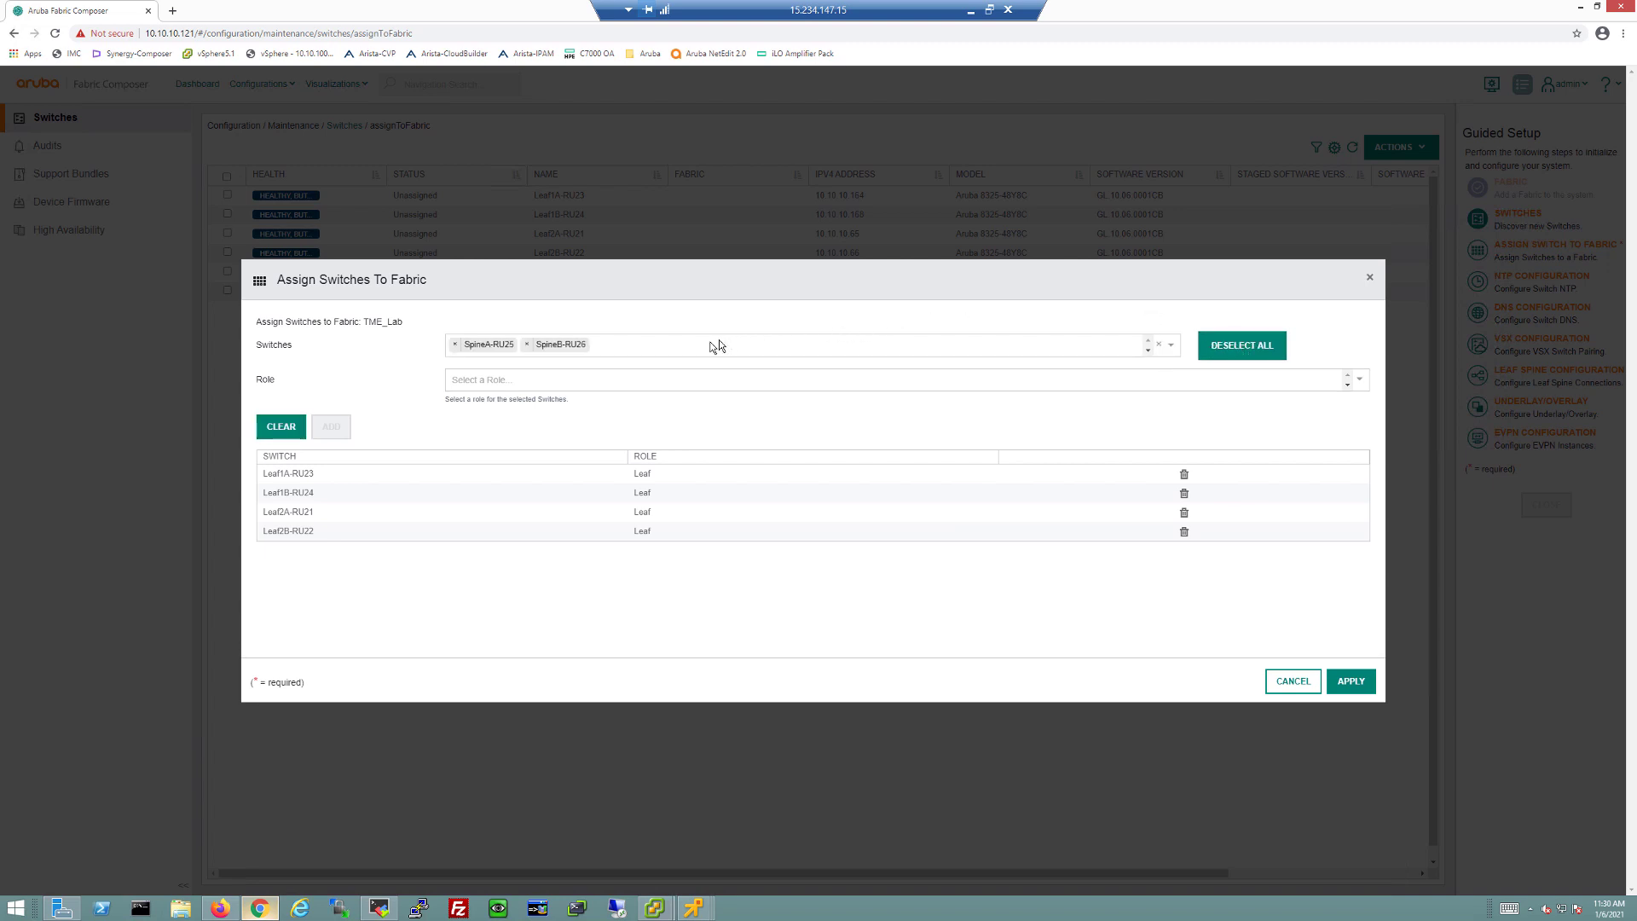
left_click(538, 381)
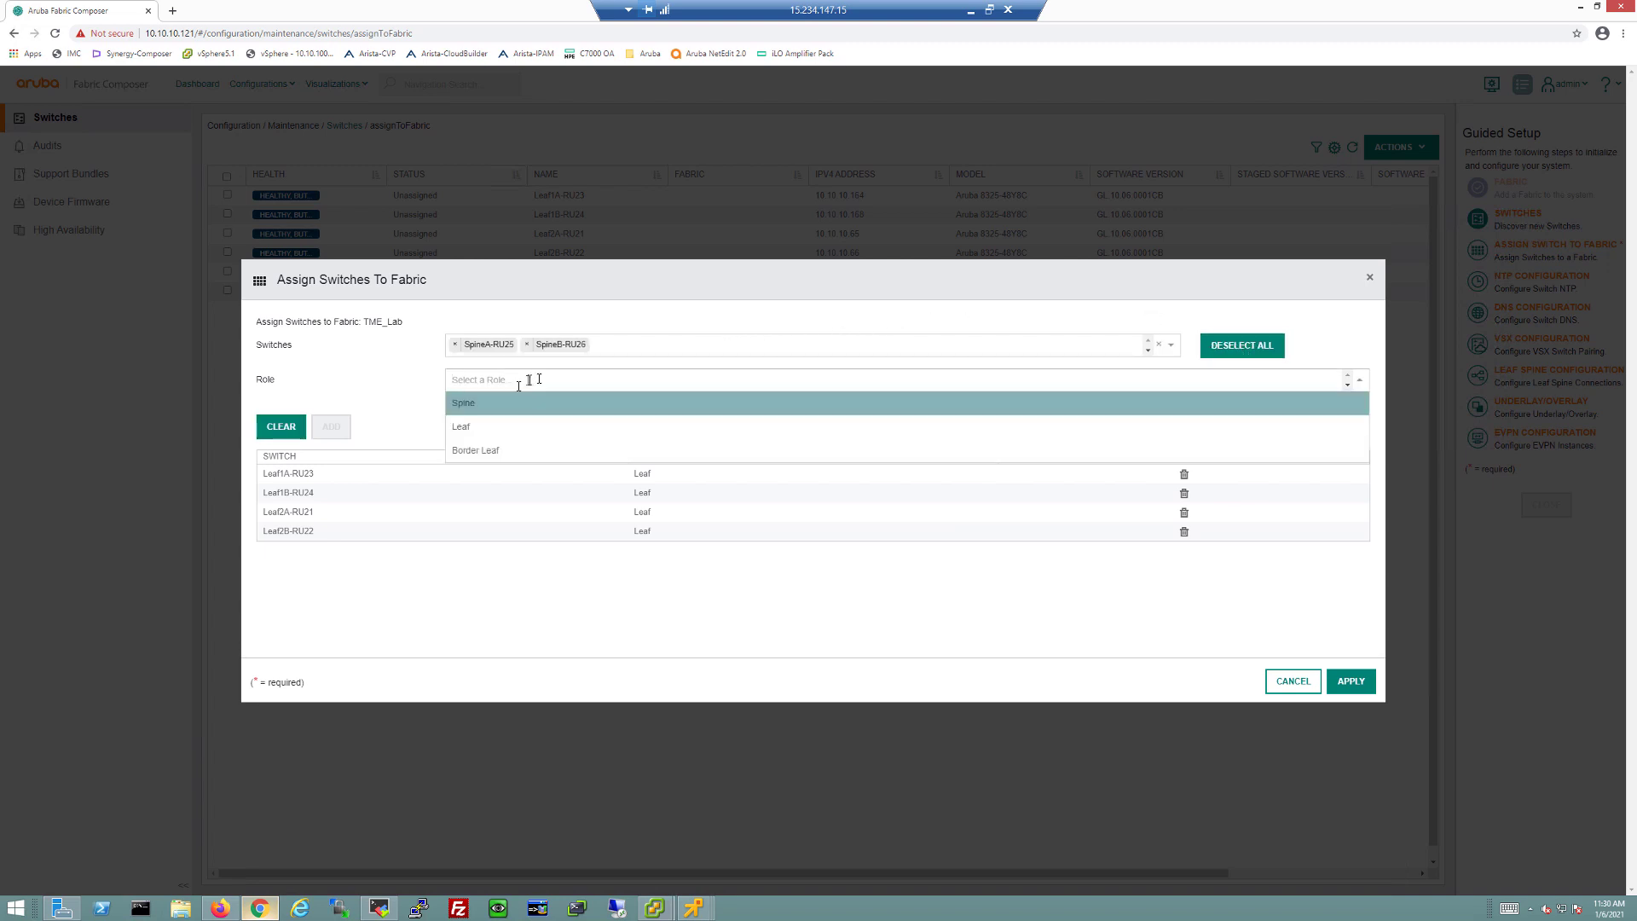
left_click(485, 410)
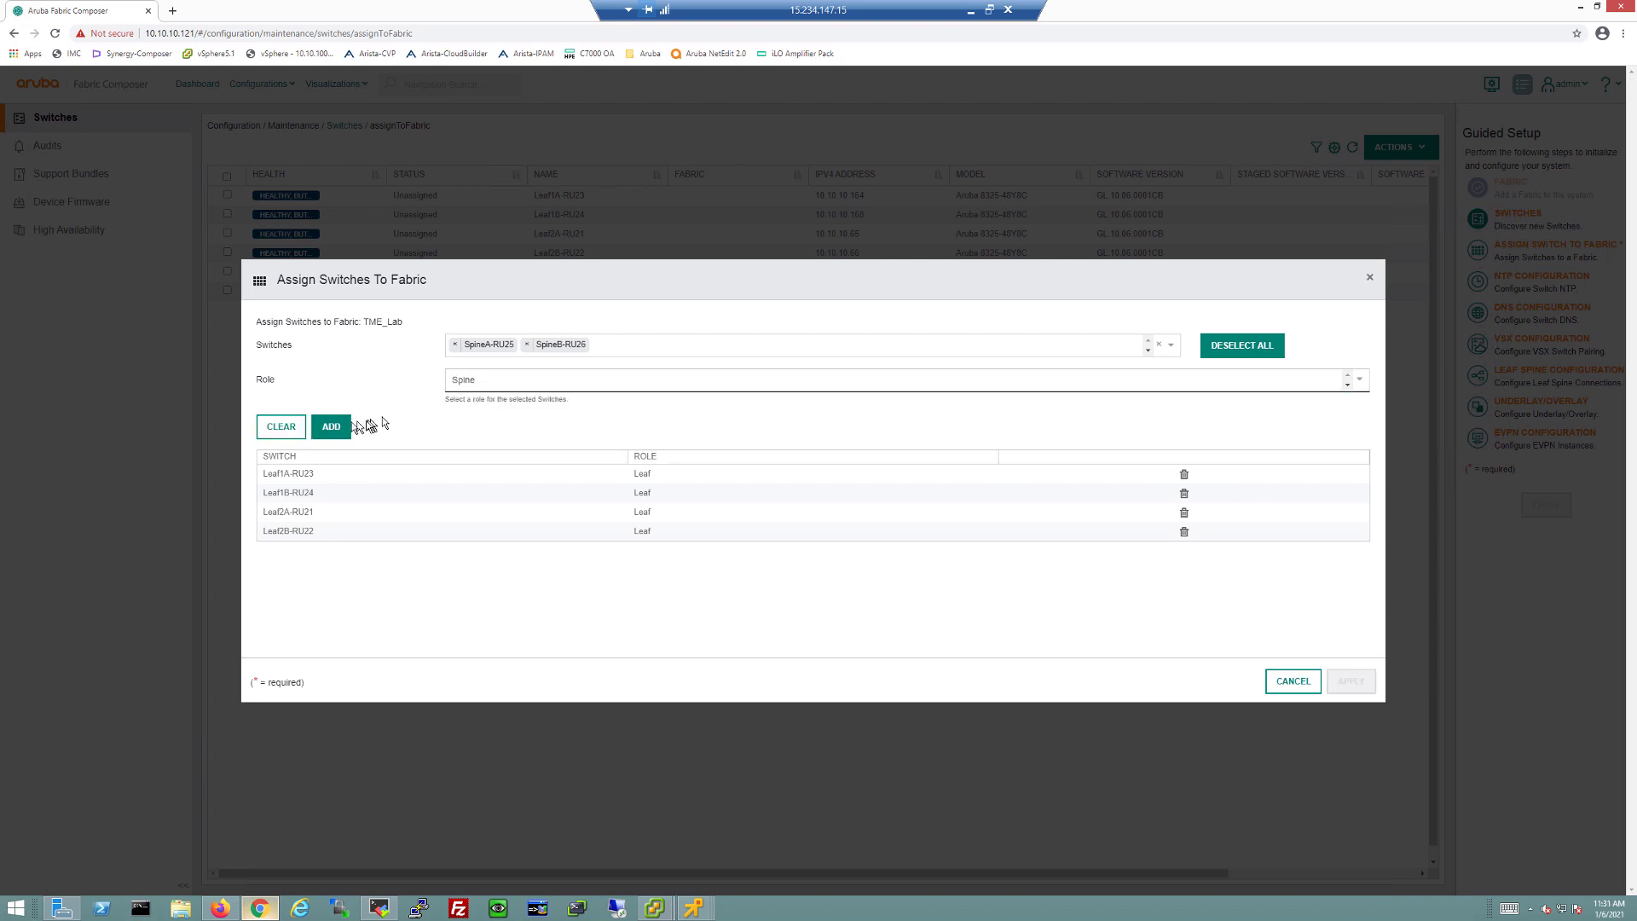
left_click(338, 426)
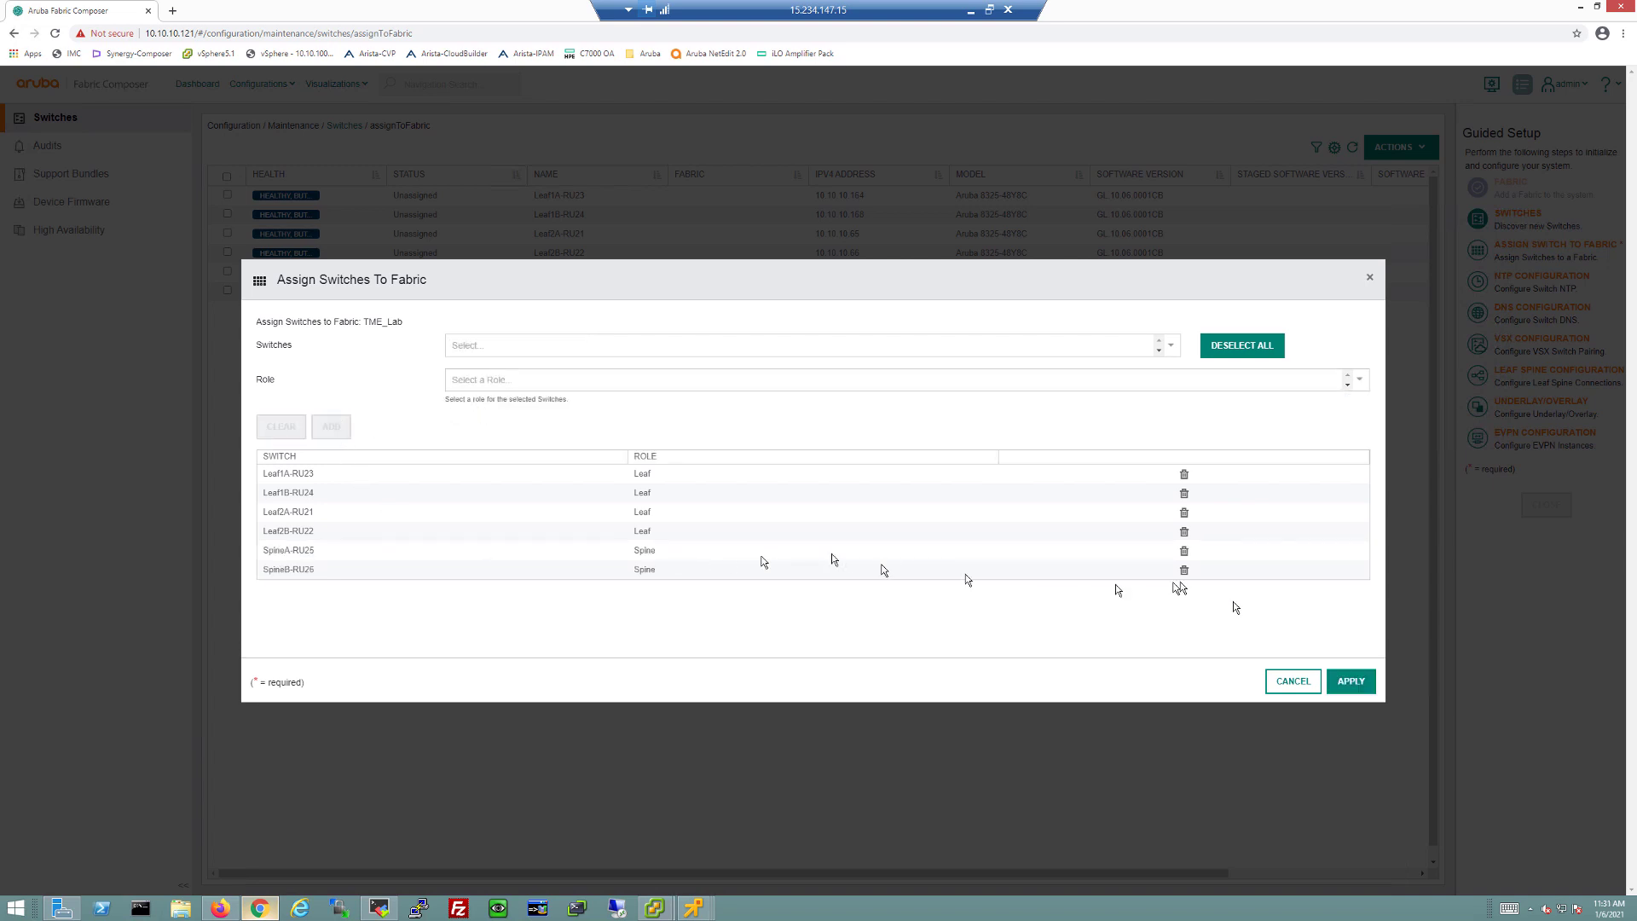
left_click(1355, 686)
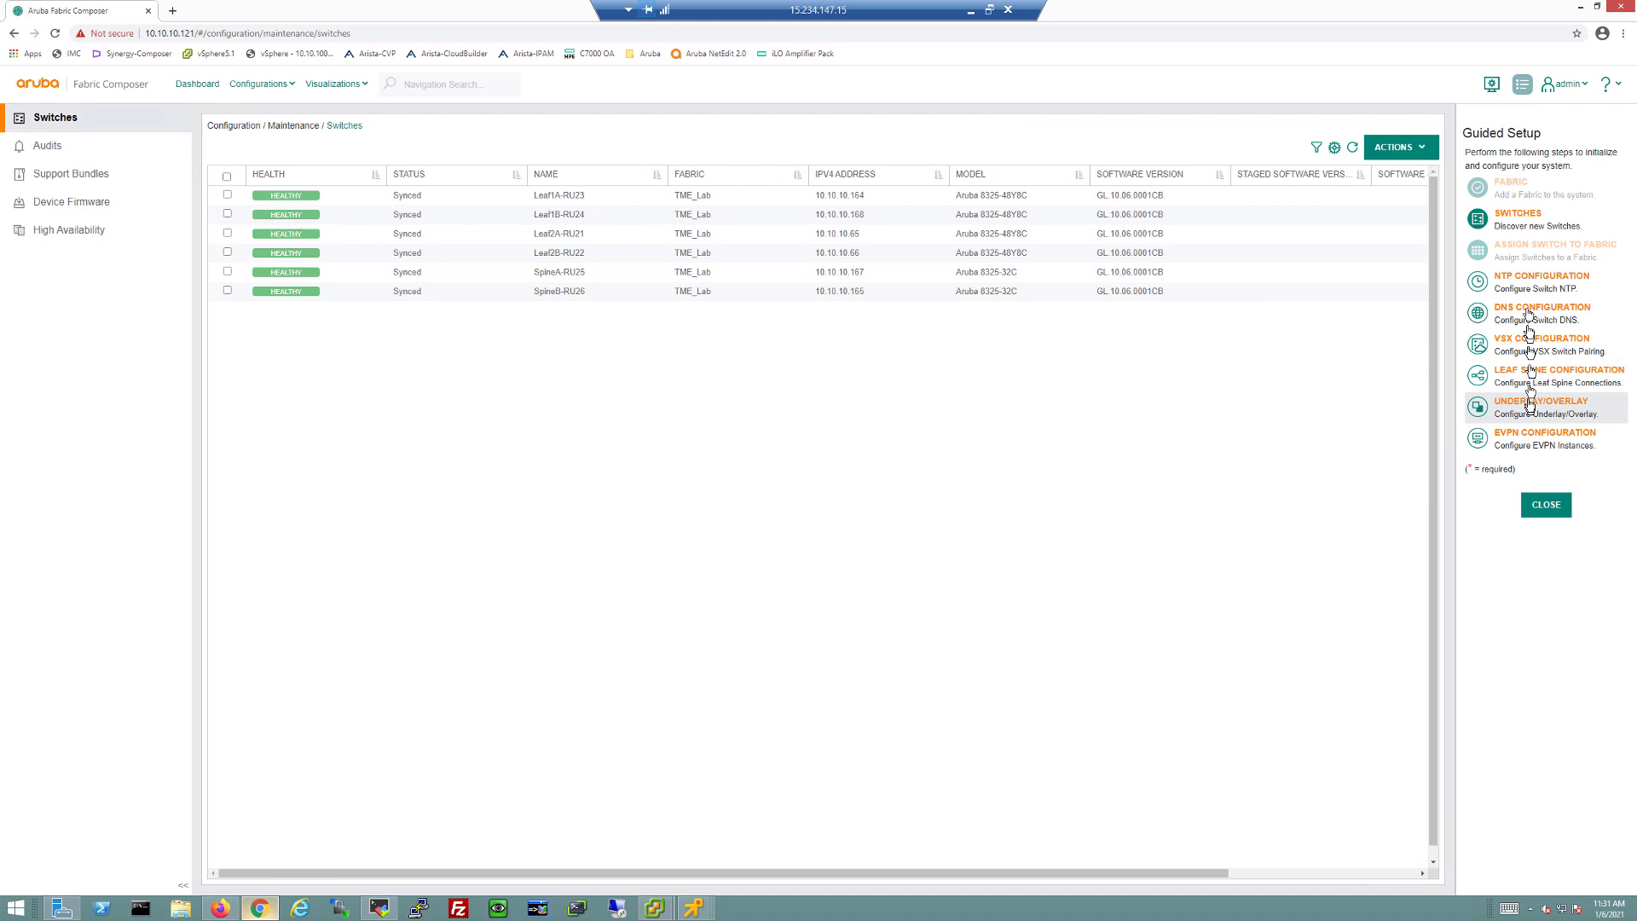
Step: Name the configuration NTP and add 10.10.10.254 as the NTP server
left_click(1523, 285)
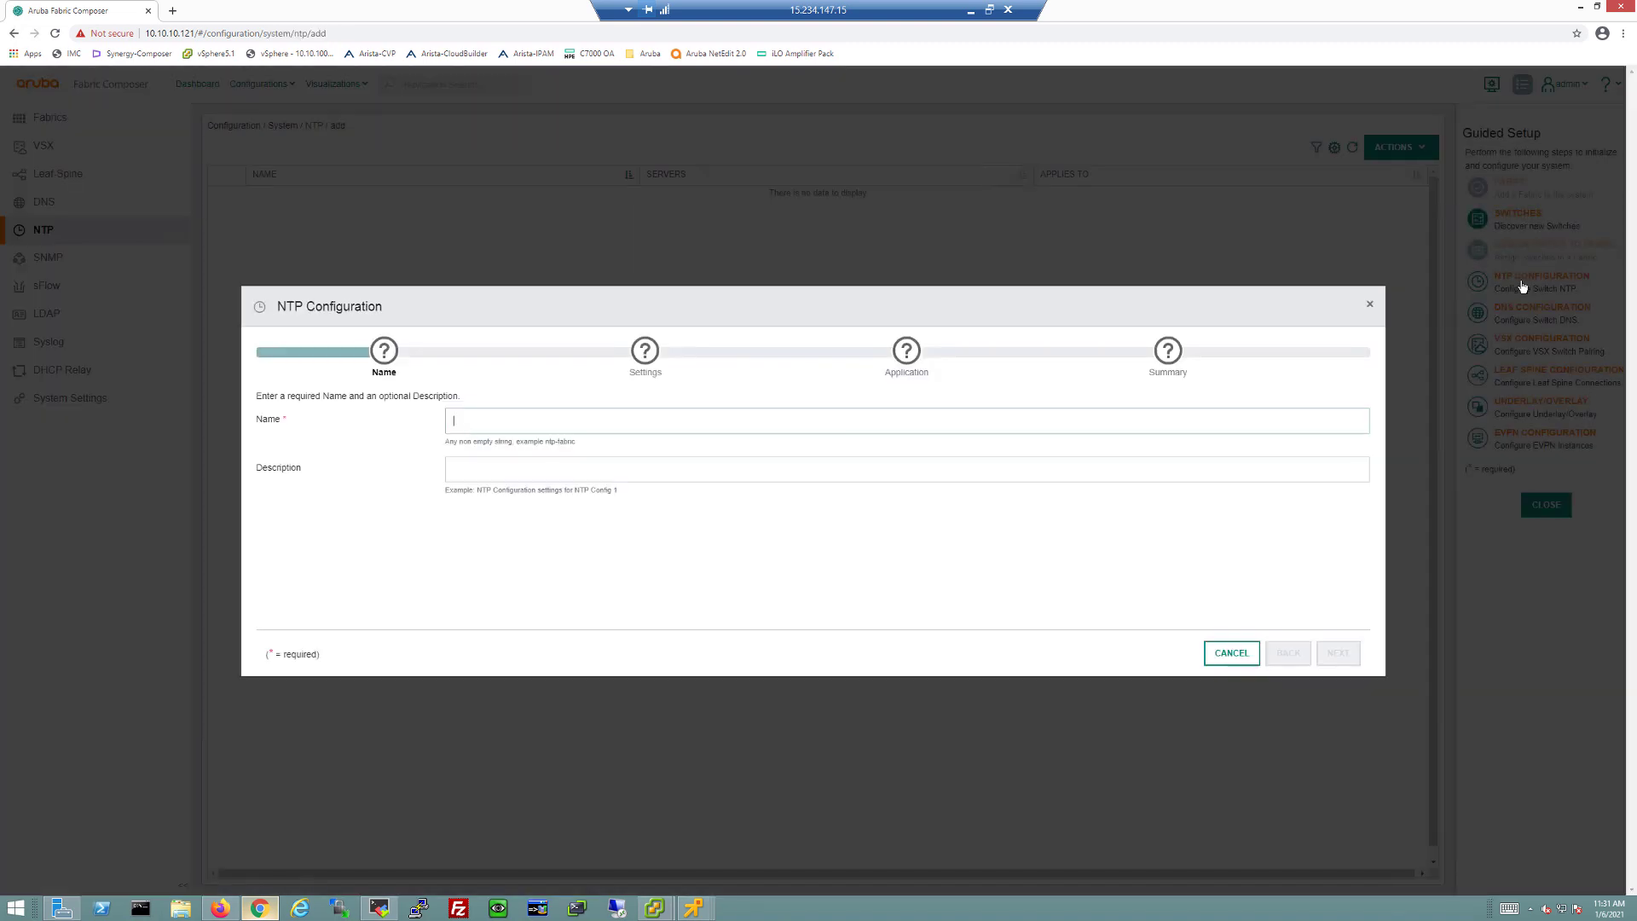
left_click(479, 426)
type("NTP")
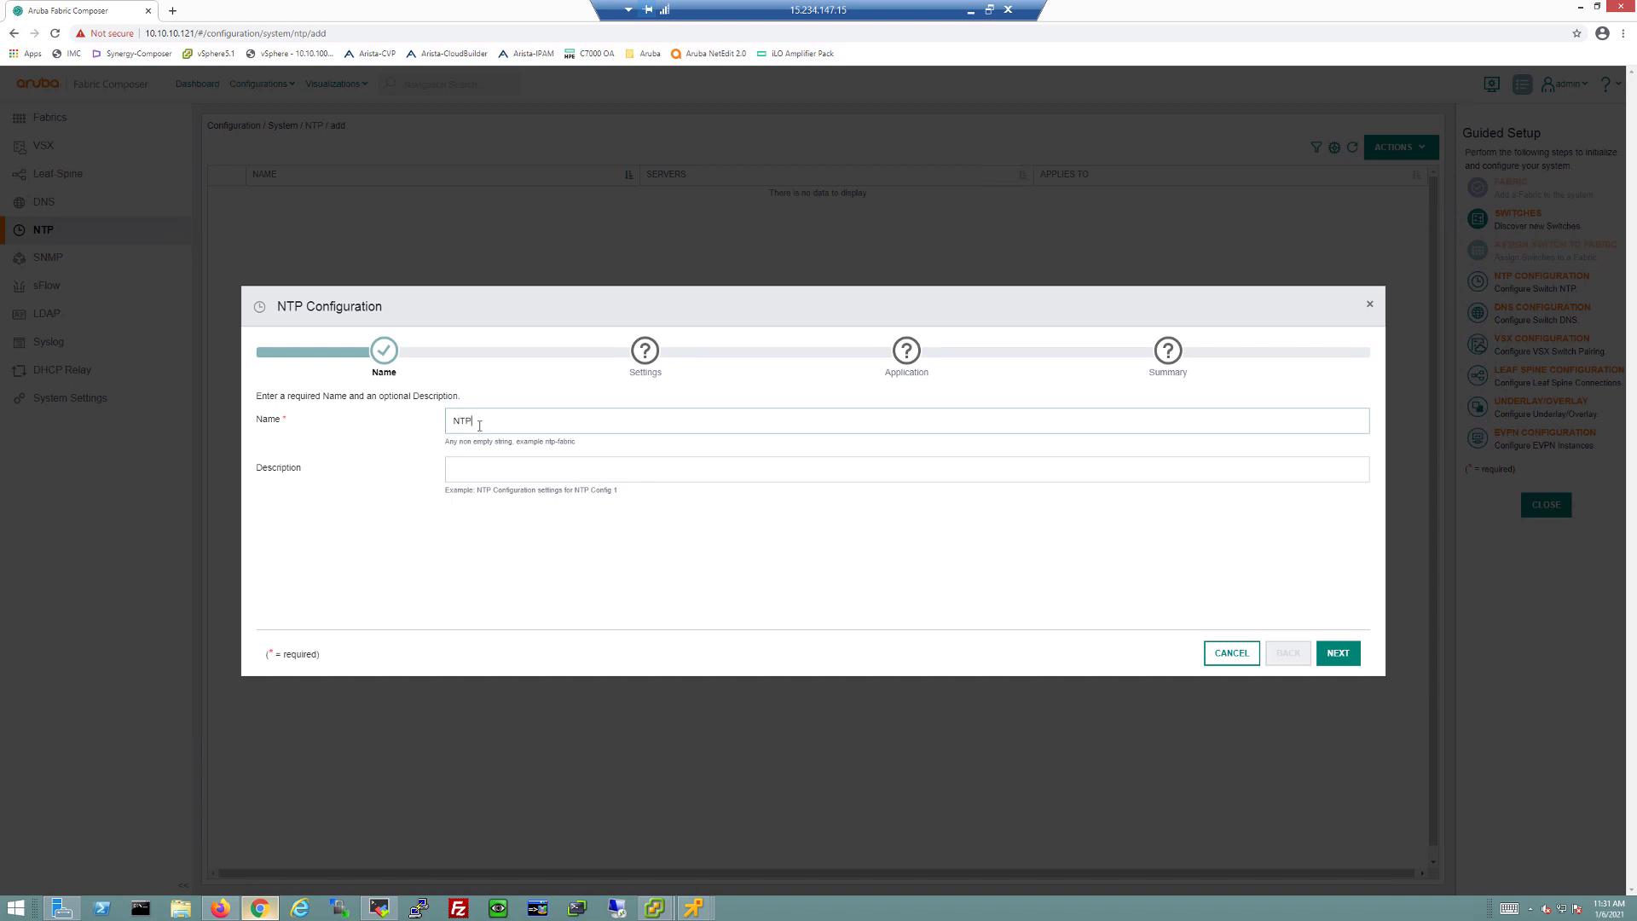
left_click(1337, 653)
left_click(533, 422)
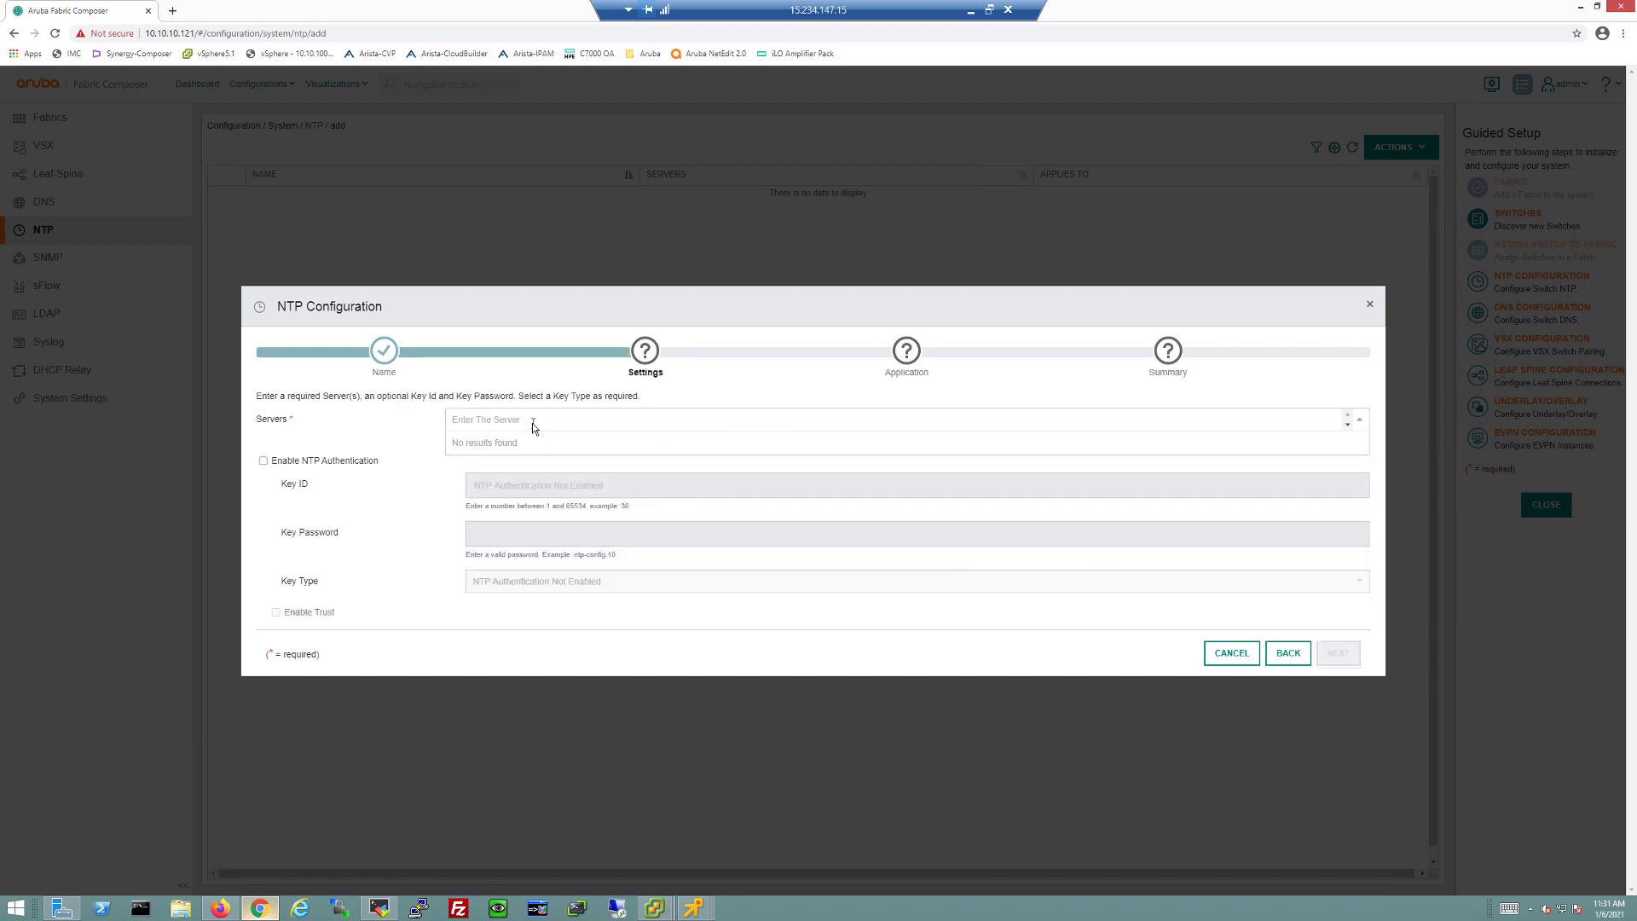
type("10.10.10.254")
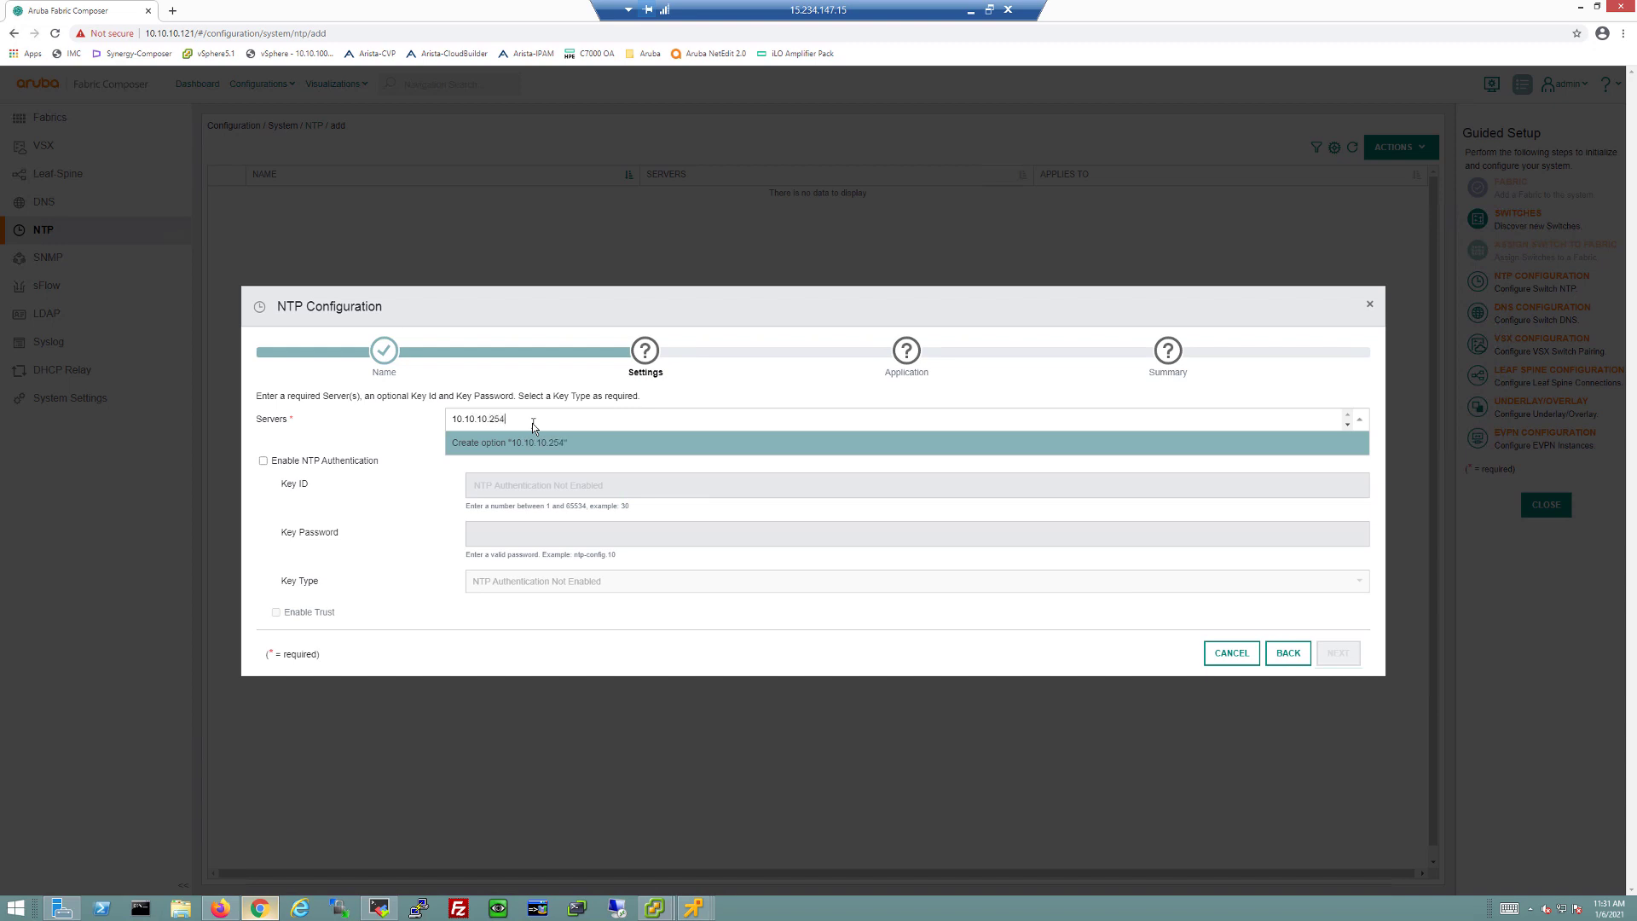
key("Return")
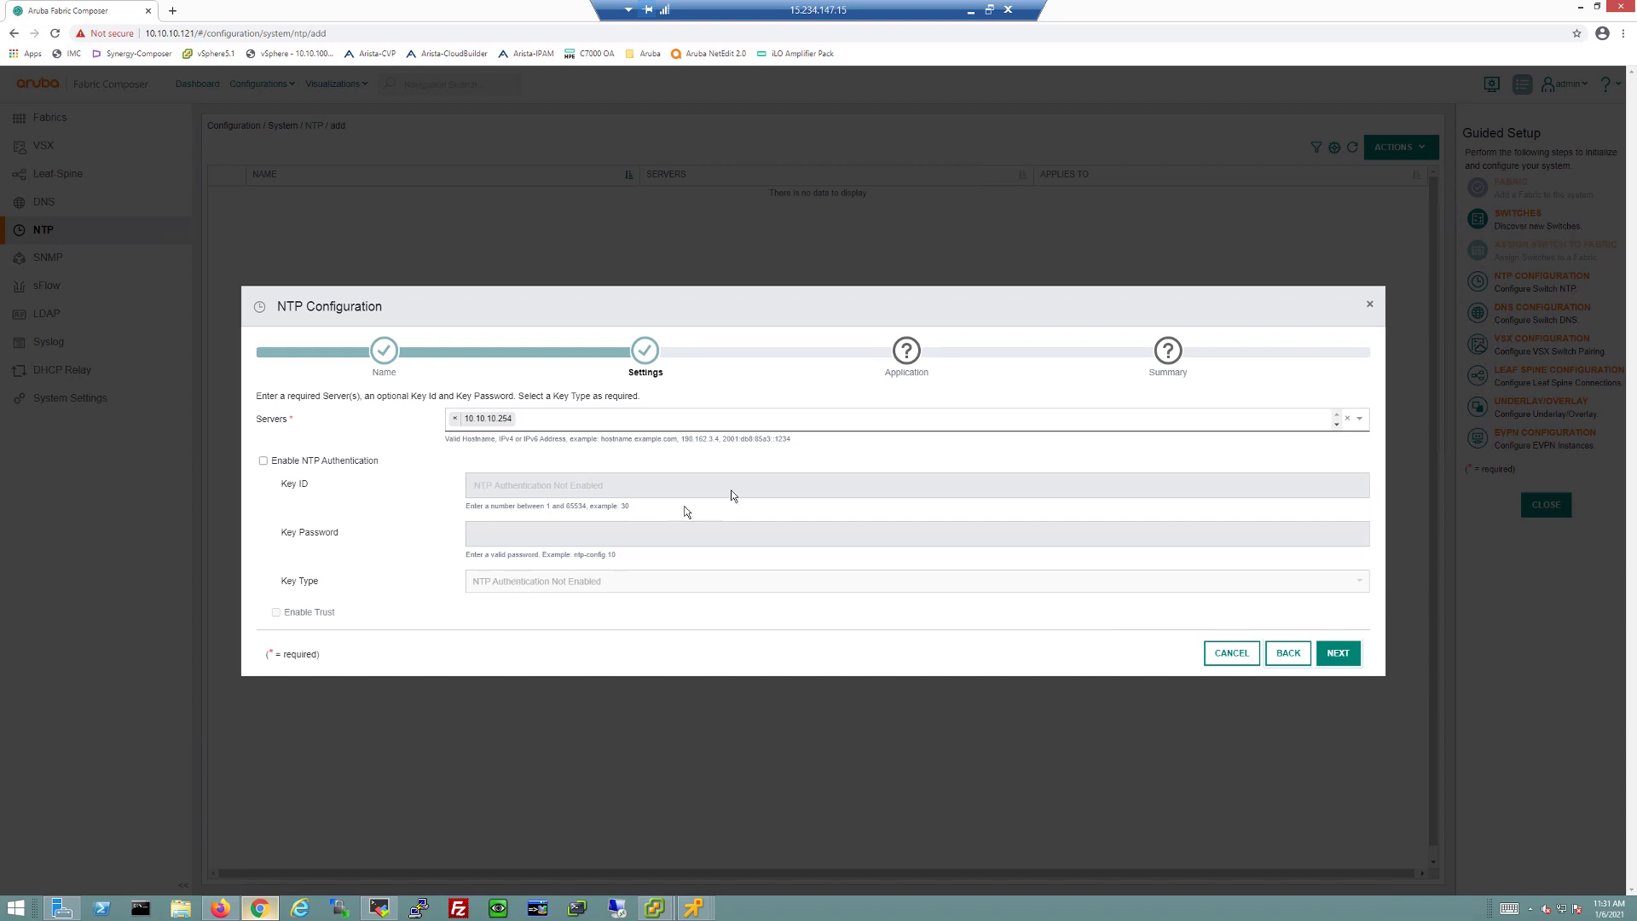
left_click(1344, 658)
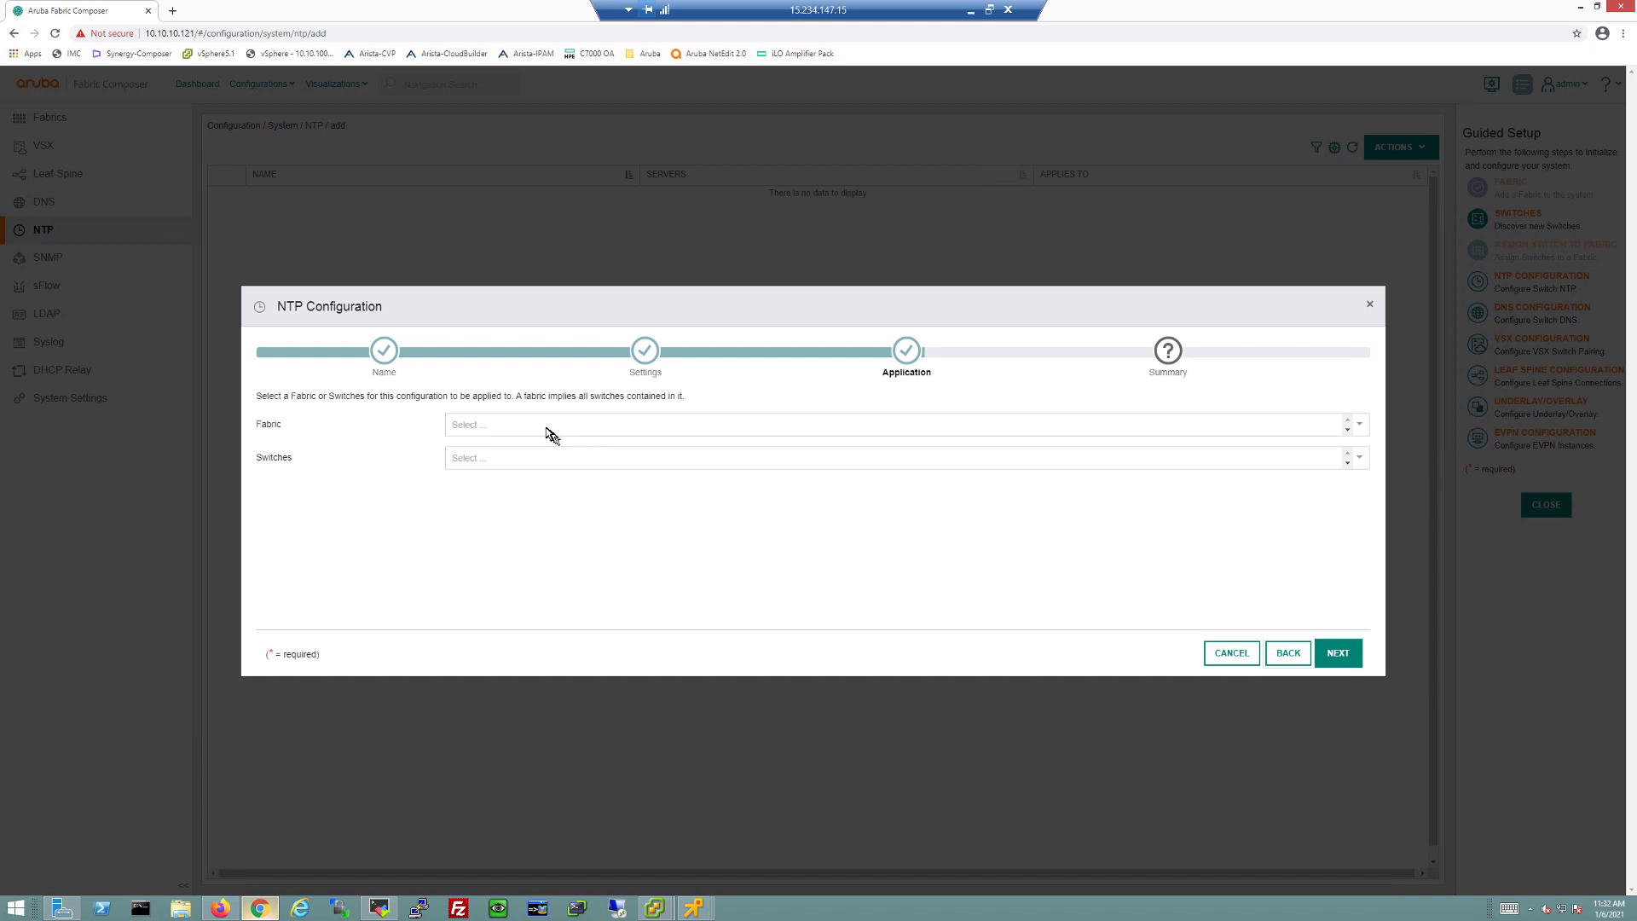
Step: Apply the NTP configuration to the TME_Lab fabric and save it
left_click(545, 427)
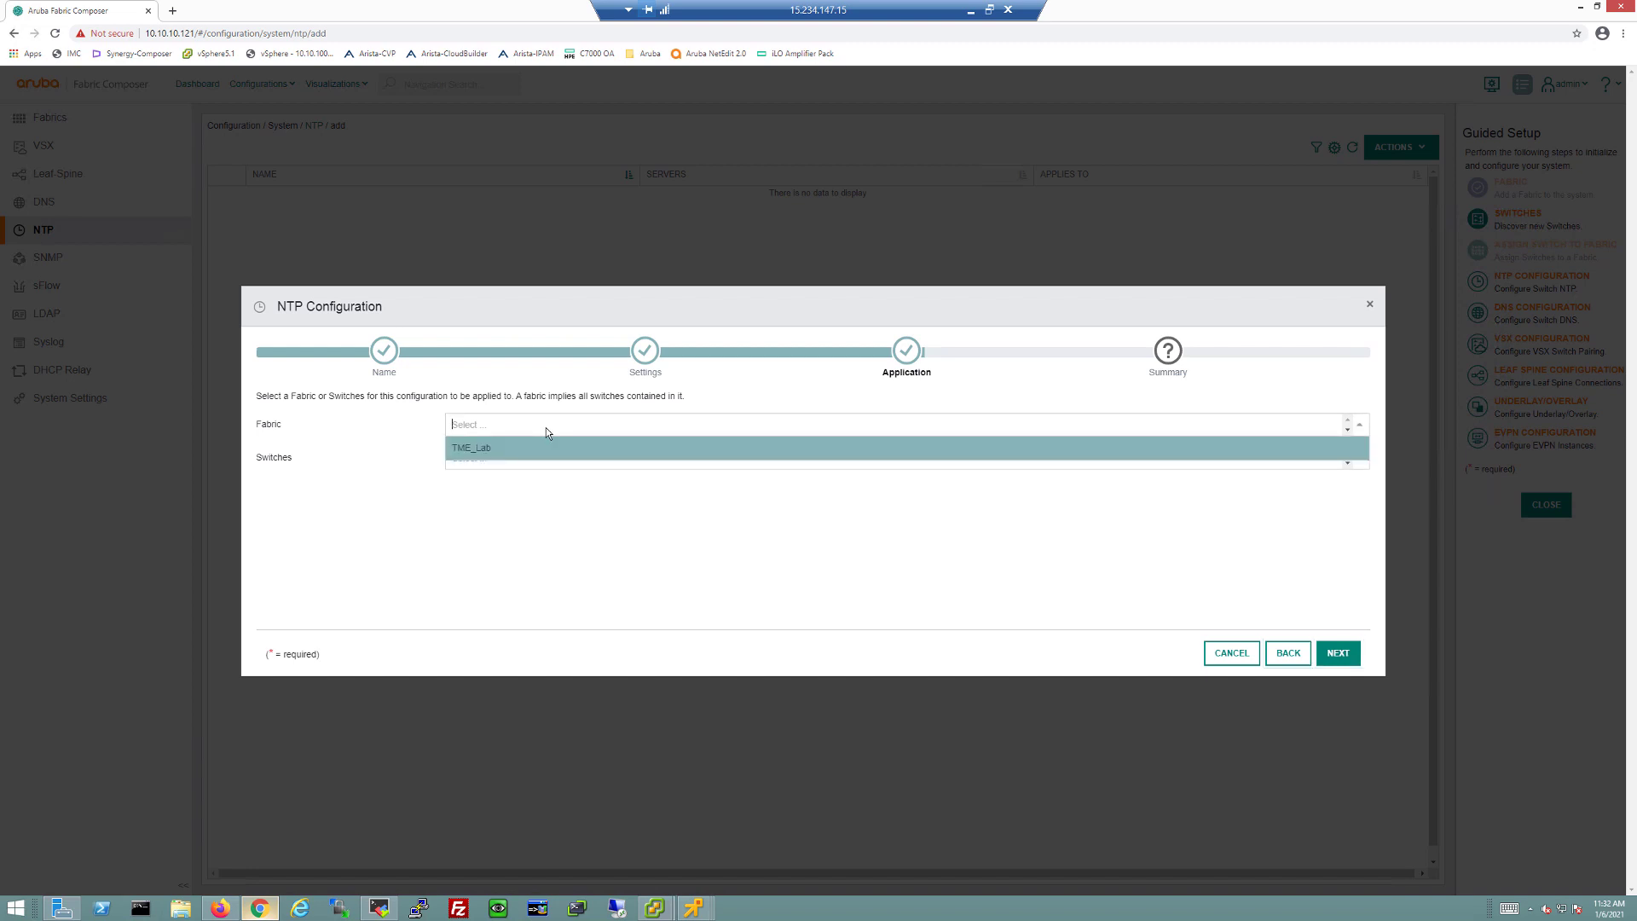
left_click(552, 537)
left_click(505, 463)
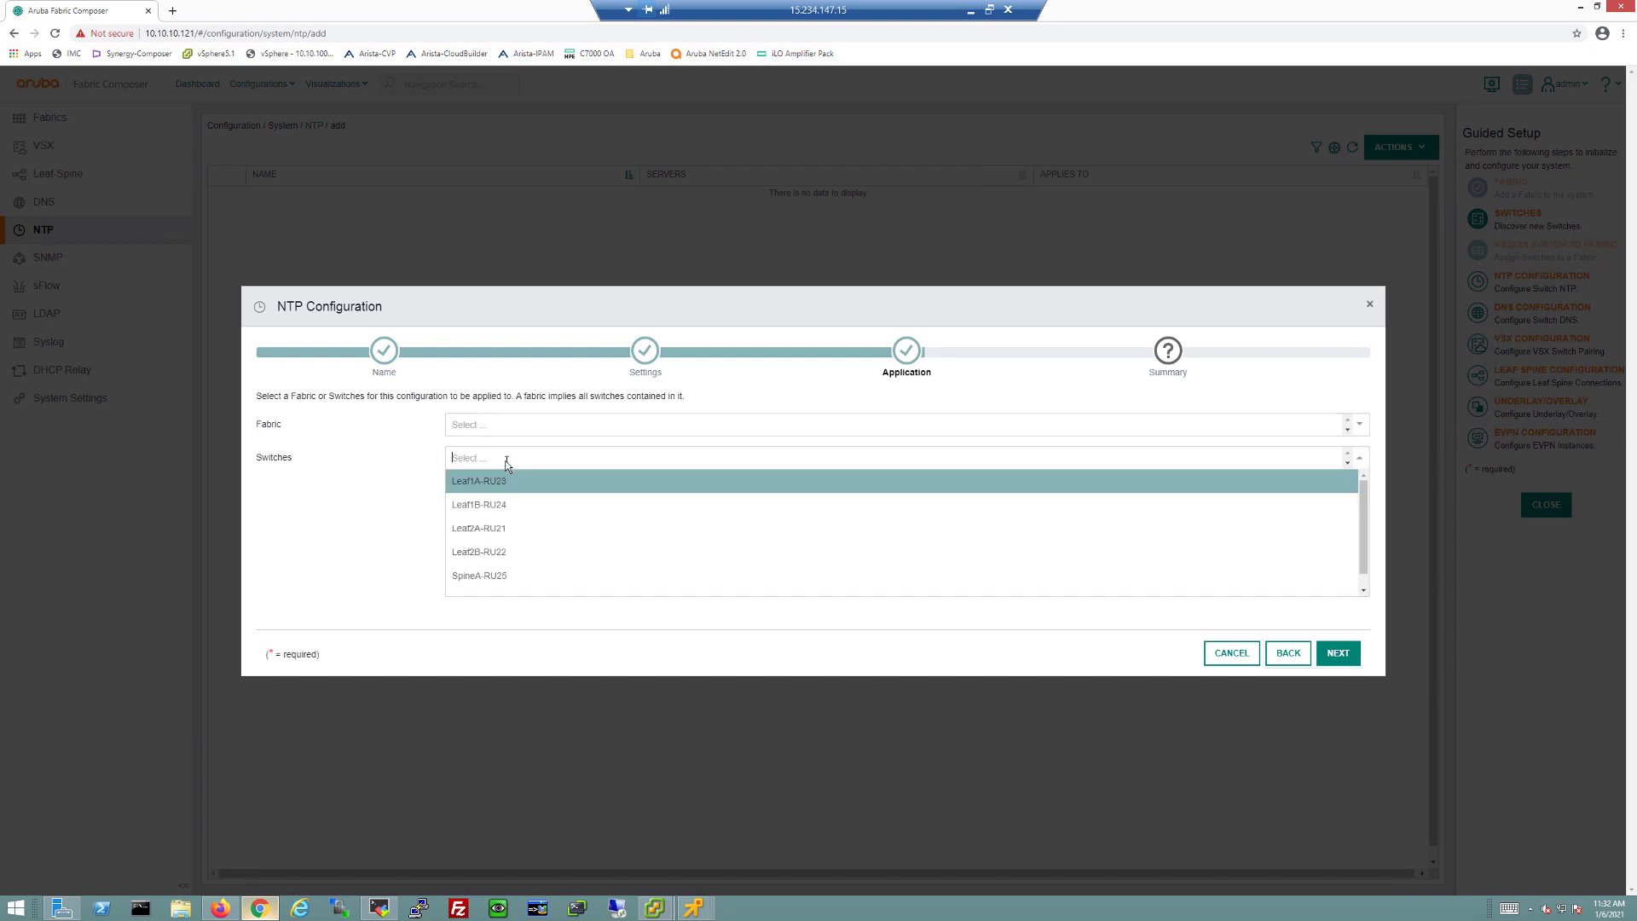
left_click(414, 518)
left_click(520, 424)
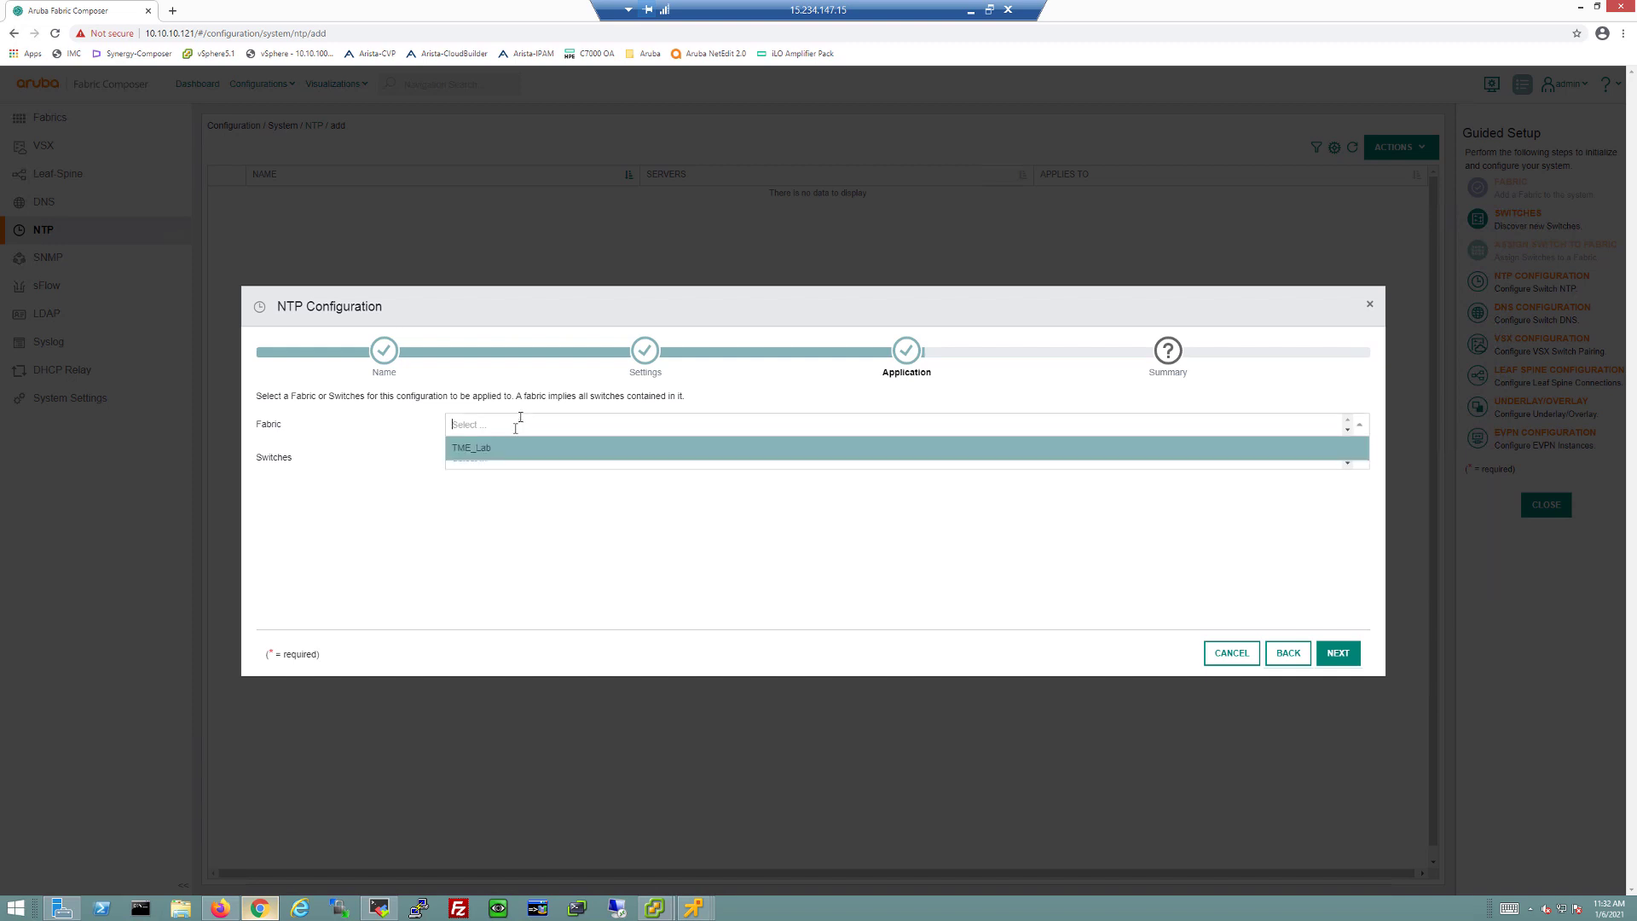
left_click(505, 449)
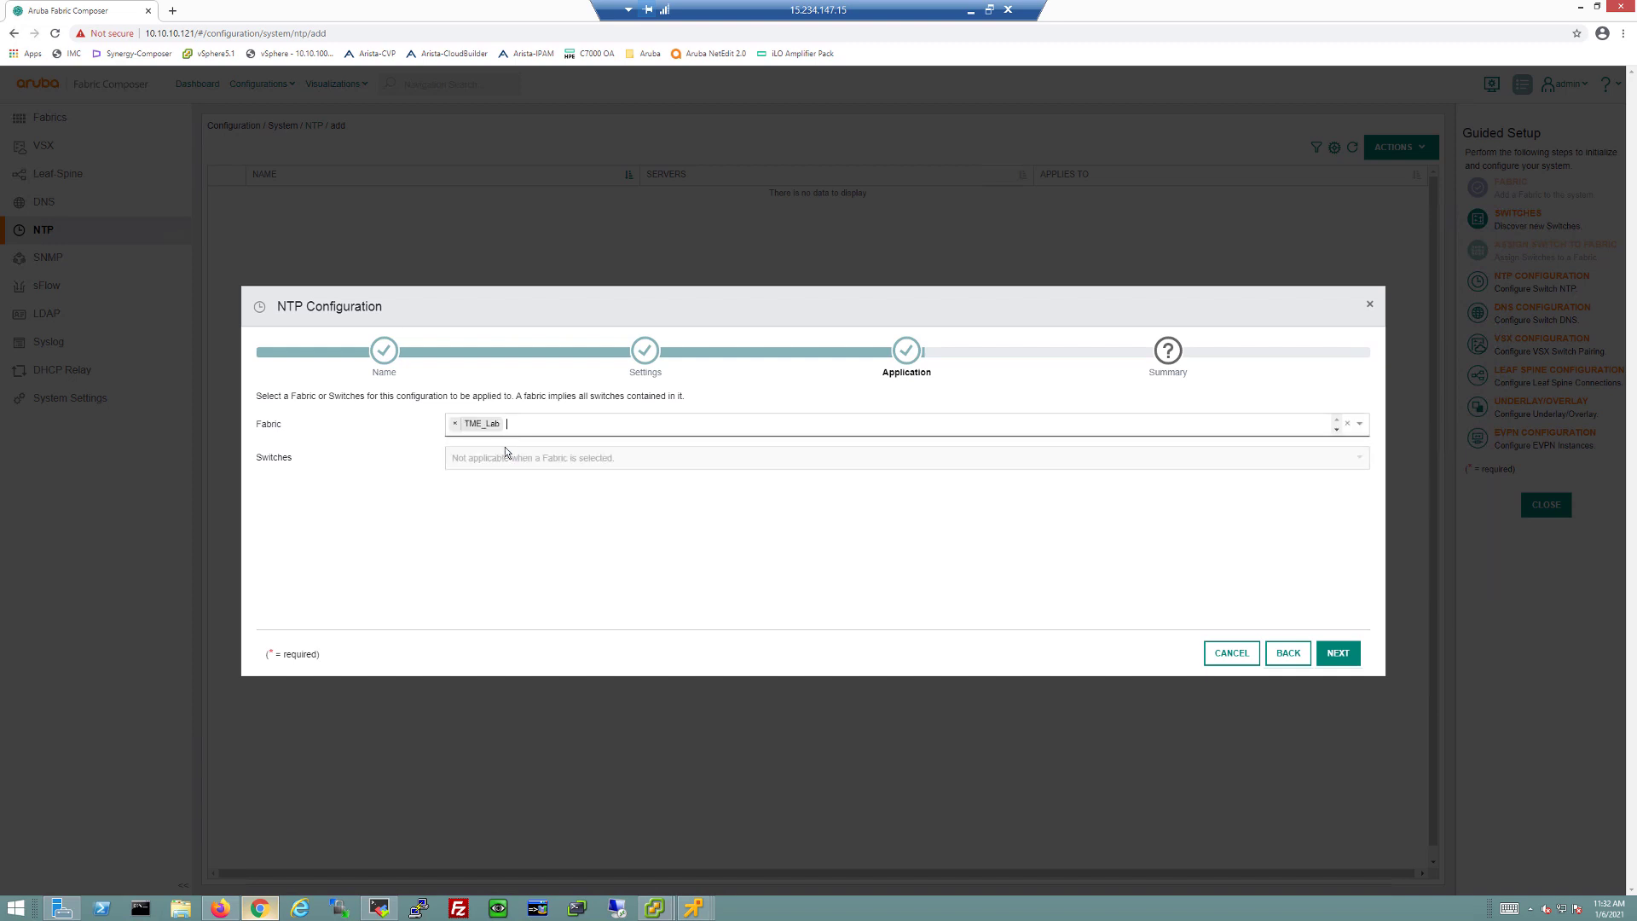
left_click(1356, 660)
left_click(1335, 653)
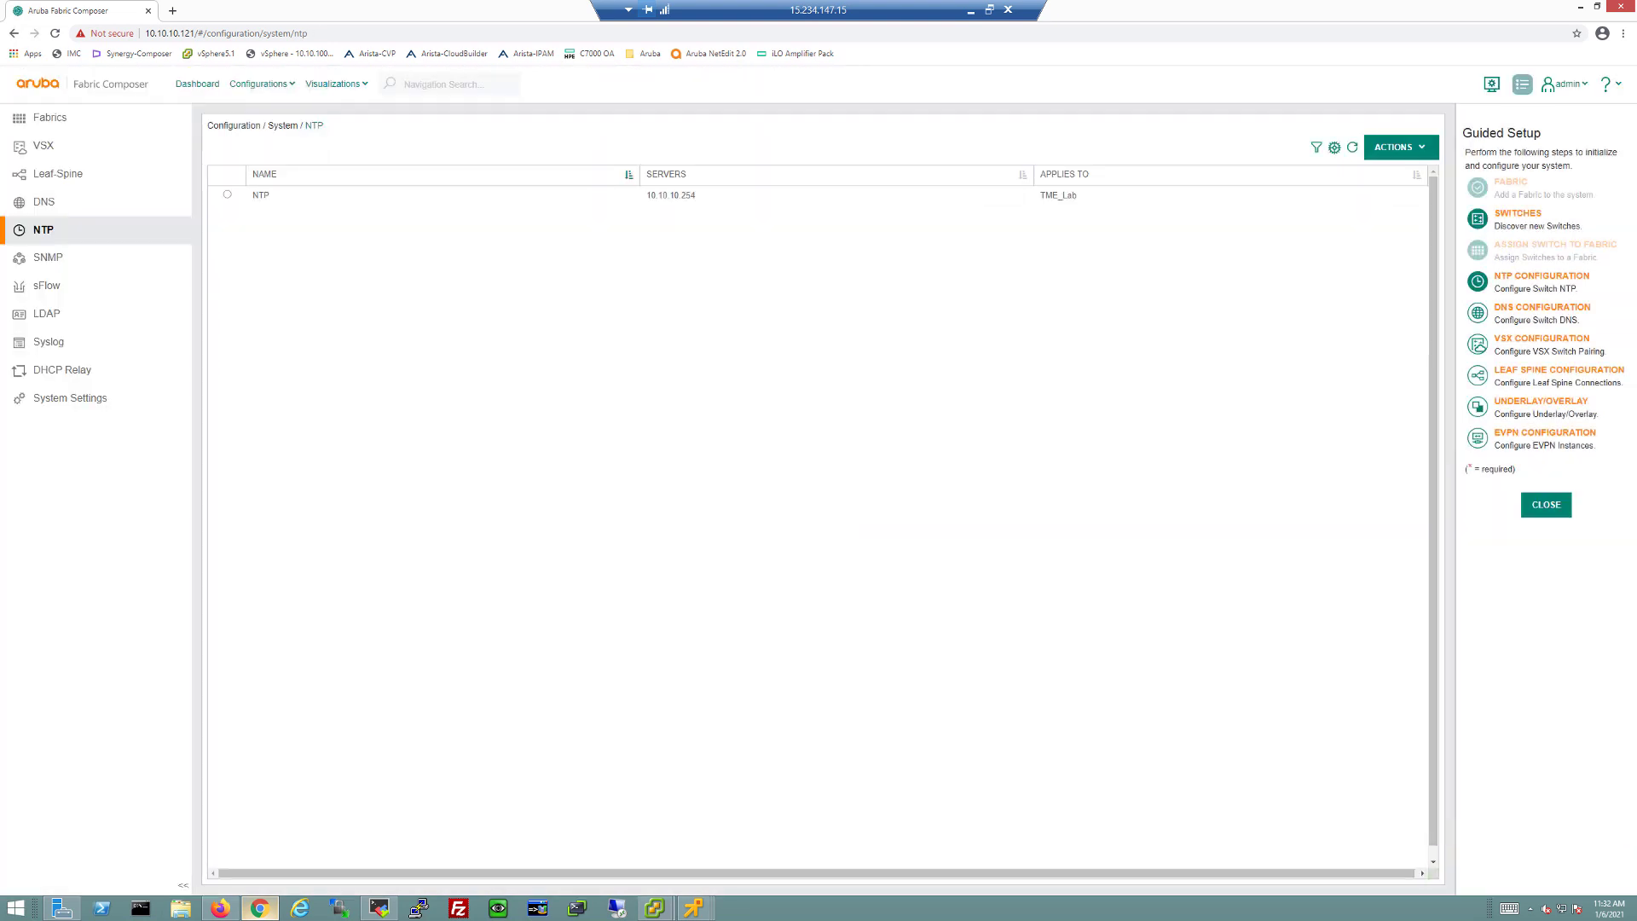
Step: Name the configuration DNS with domain TME.com and name server 15.234.147.195
left_click(1545, 309)
left_click(561, 433)
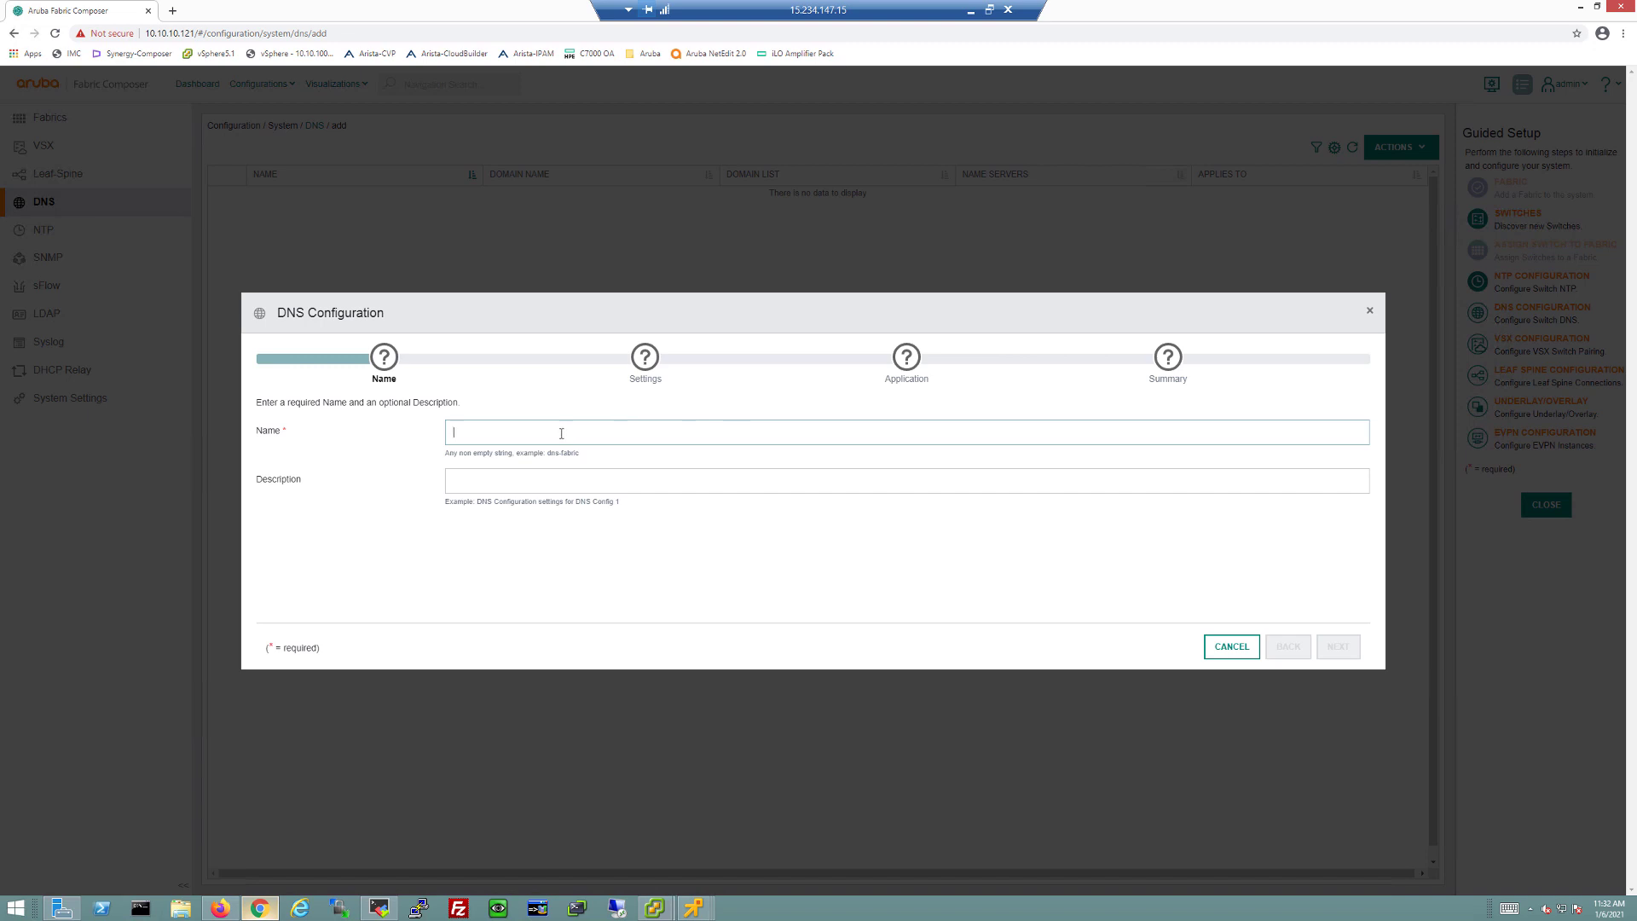
type("DN")
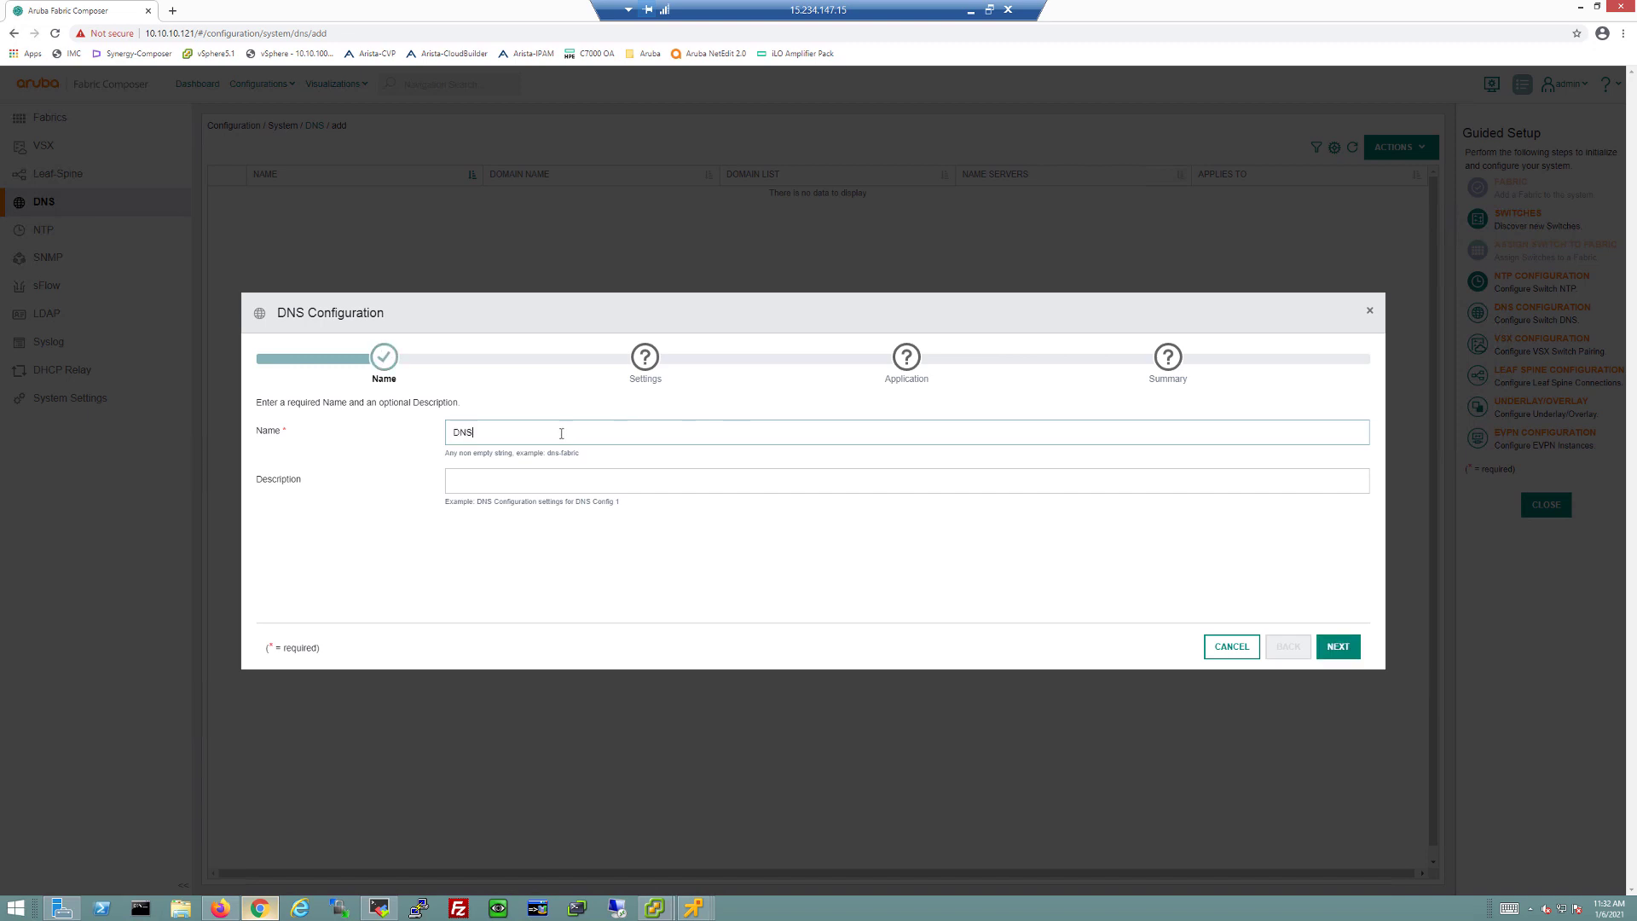
type("S")
left_click(1335, 646)
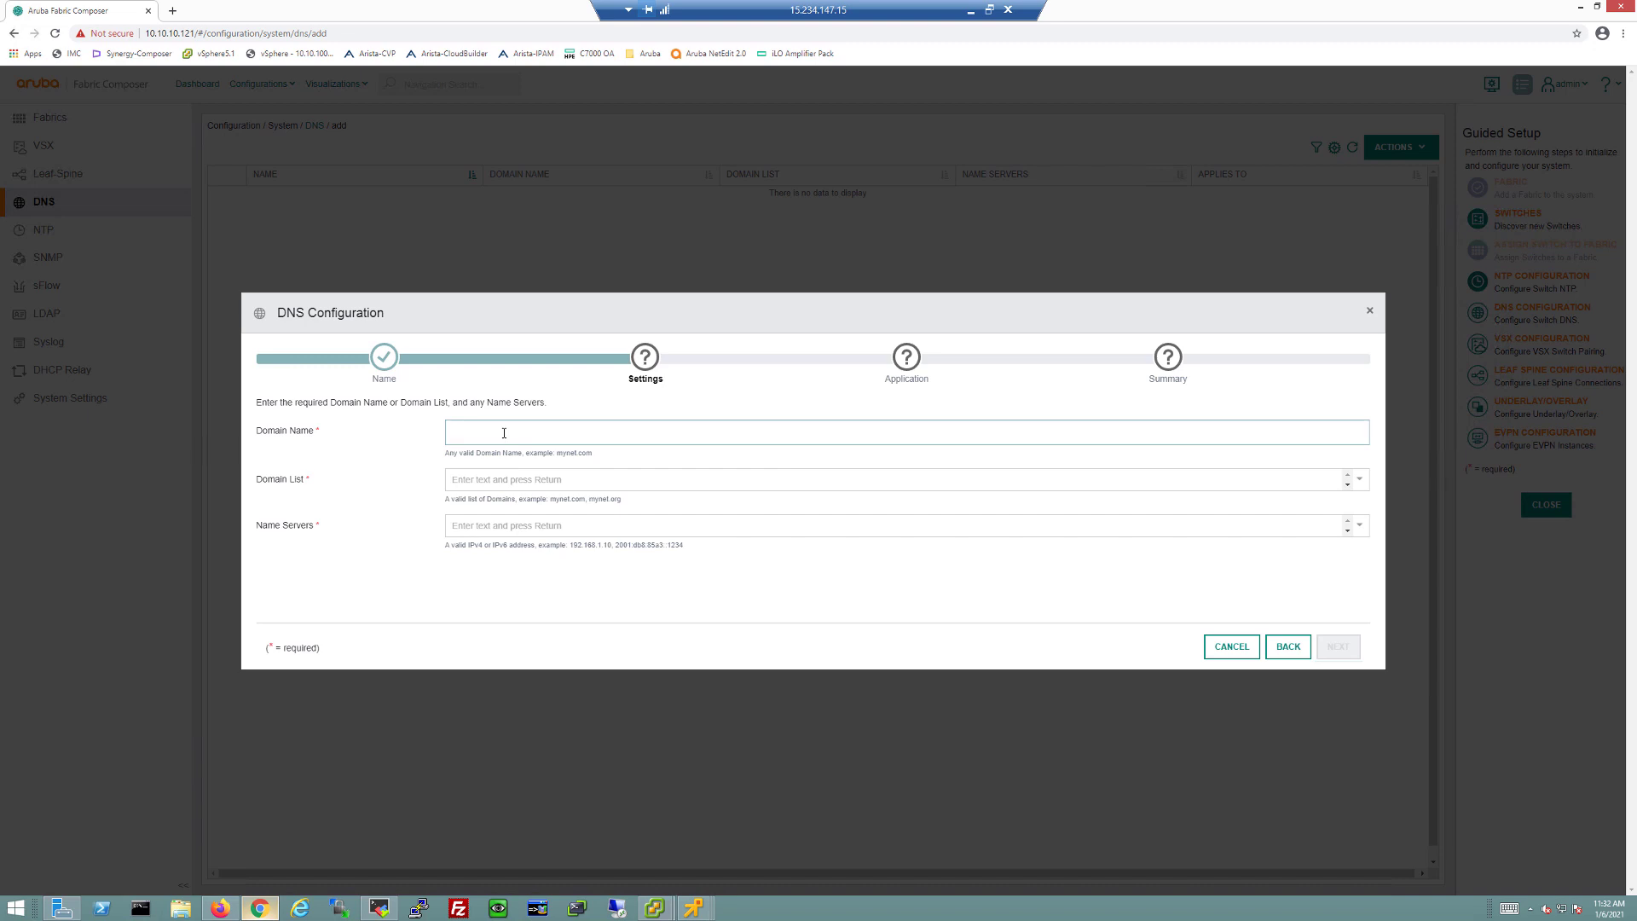
type("TME.com")
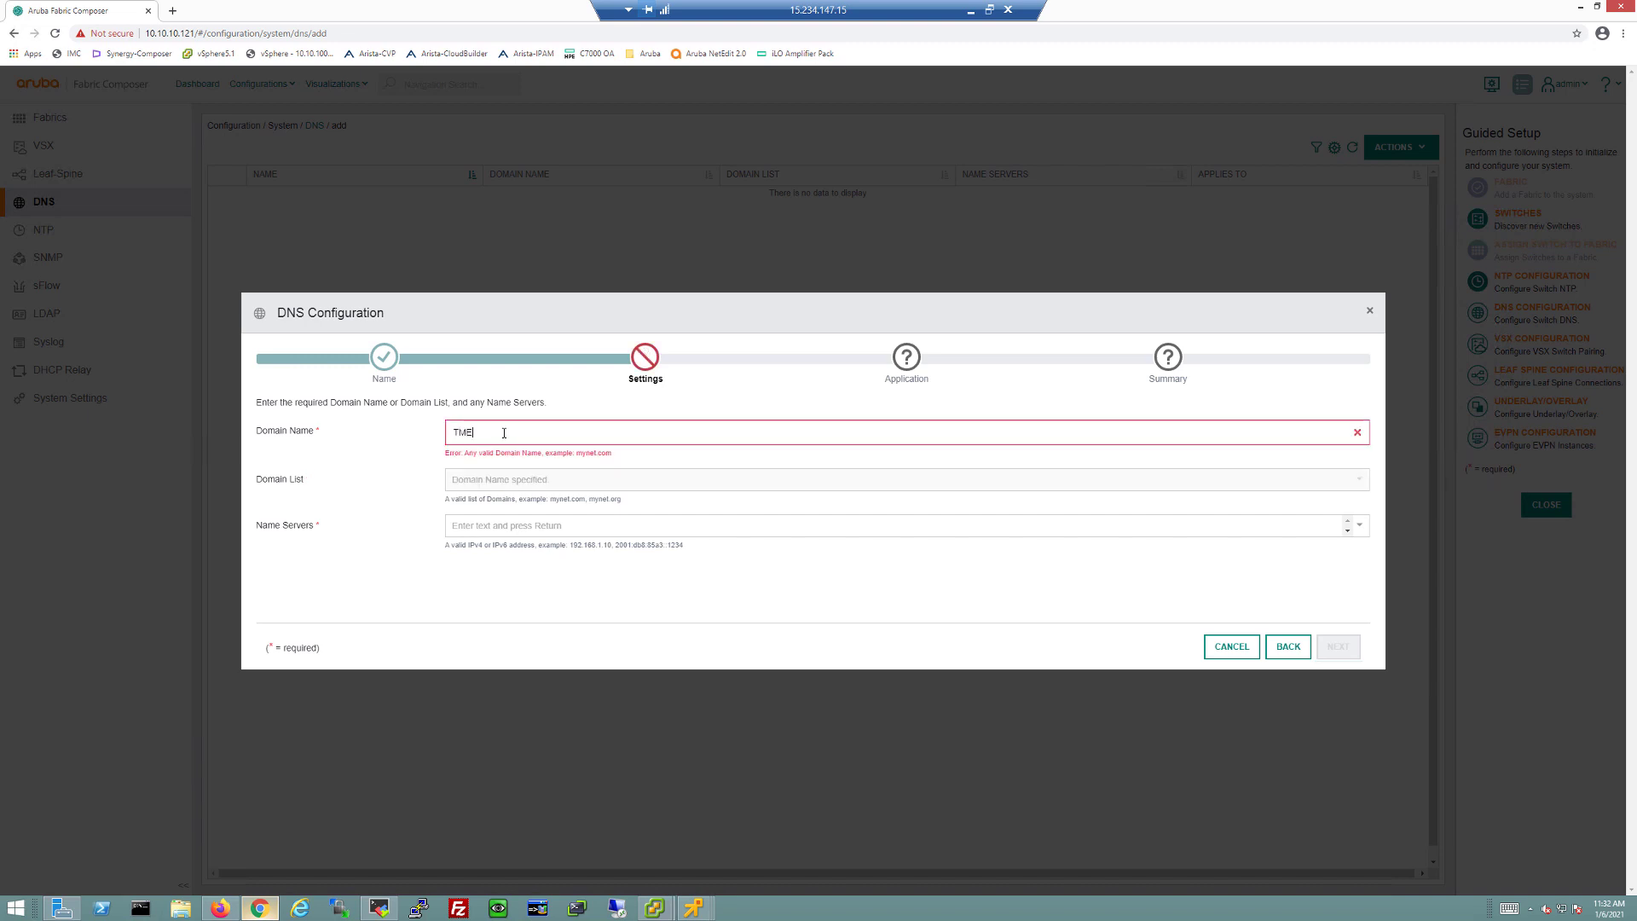
left_click(503, 524)
type("15.2")
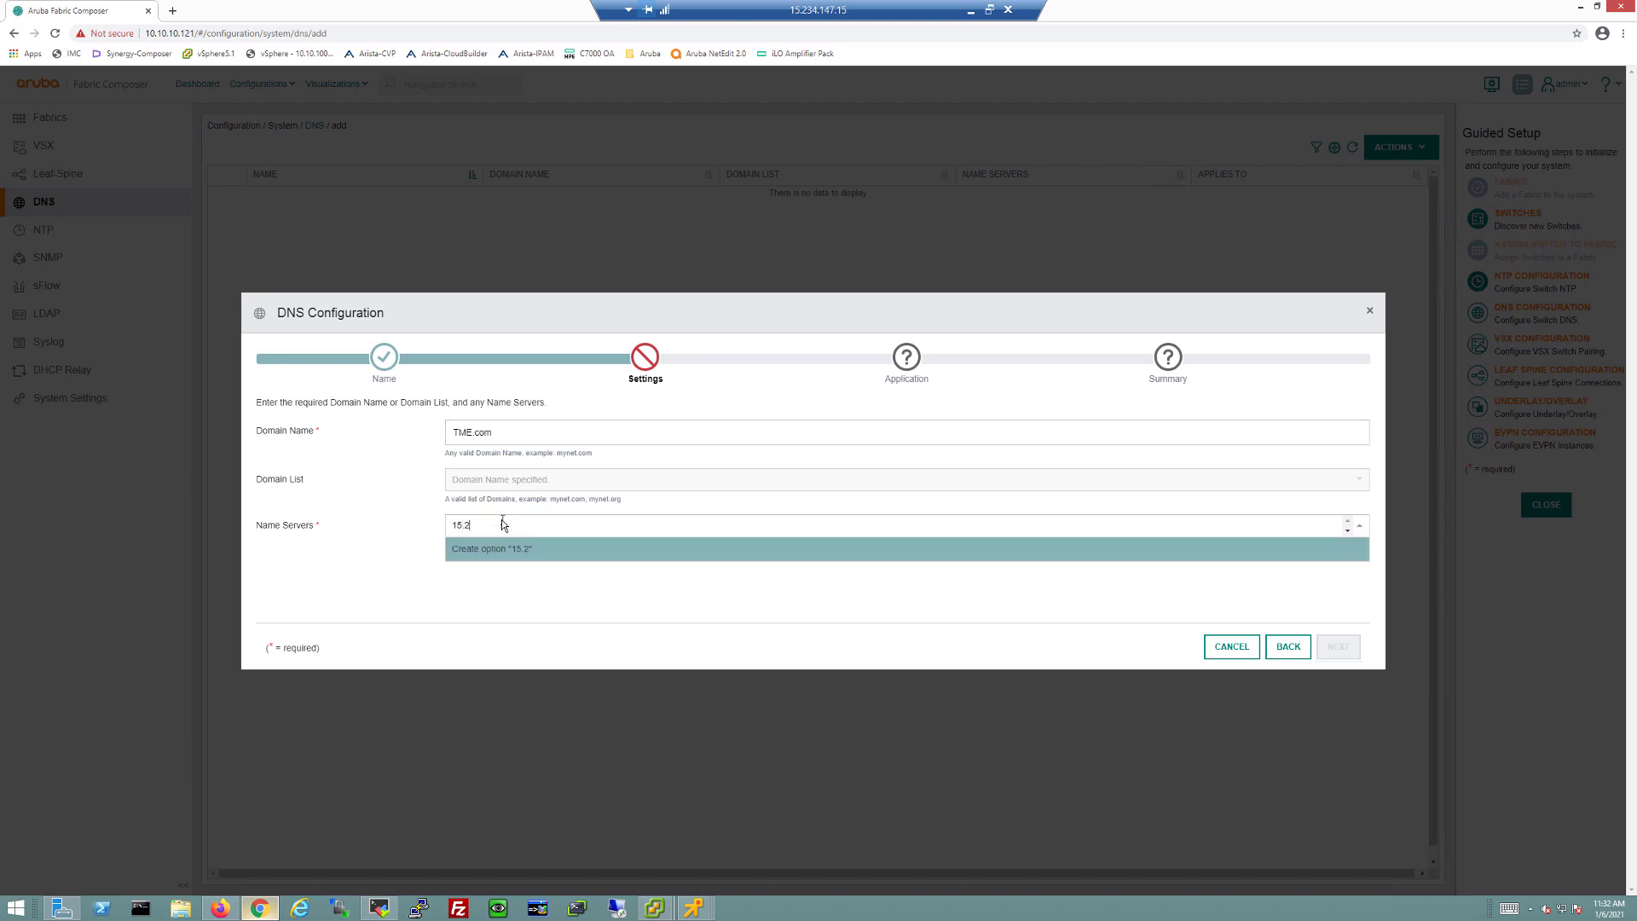
type("34.147.195")
key("Return")
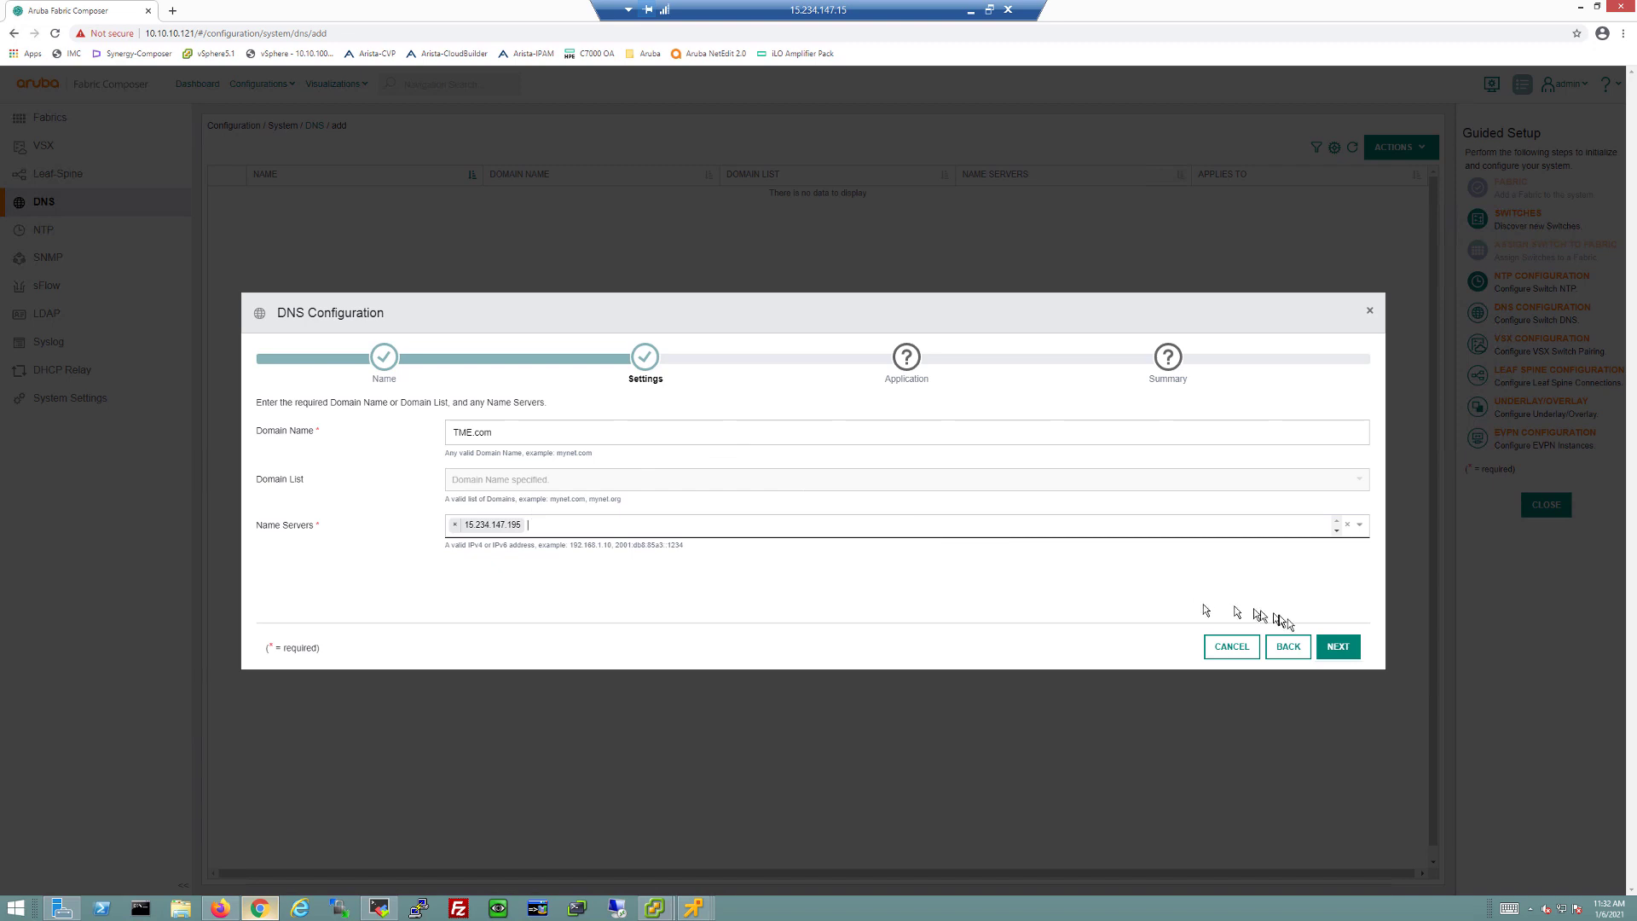
Step: Apply the DNS configuration to TME_Lab, save it, and start the VSX pairing setup
left_click(1337, 646)
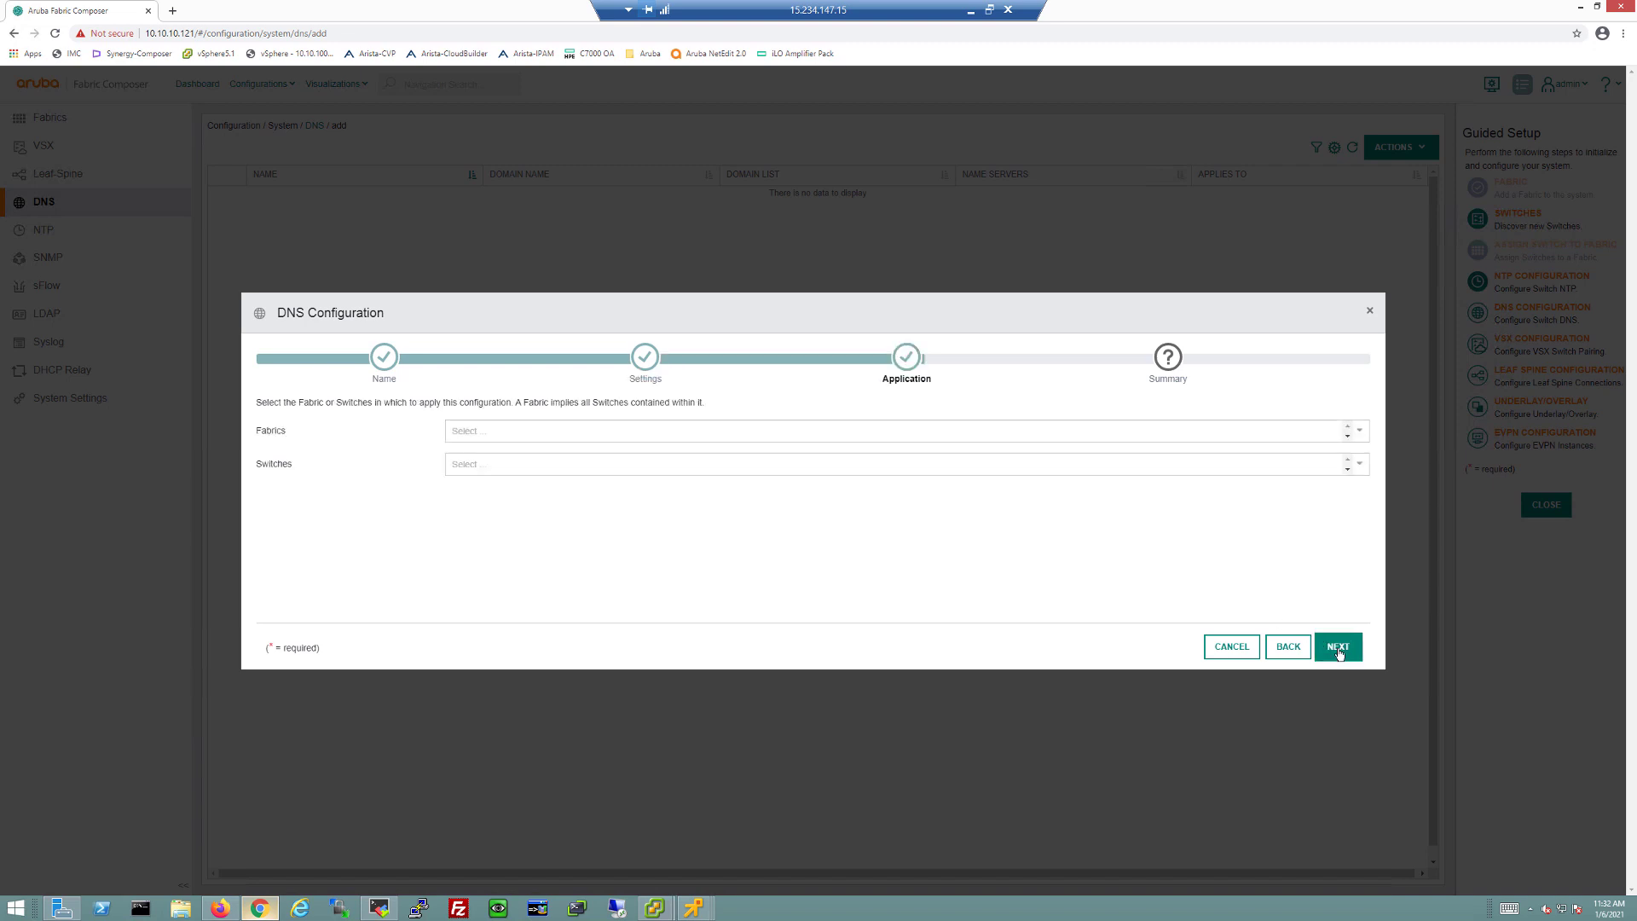
left_click(658, 439)
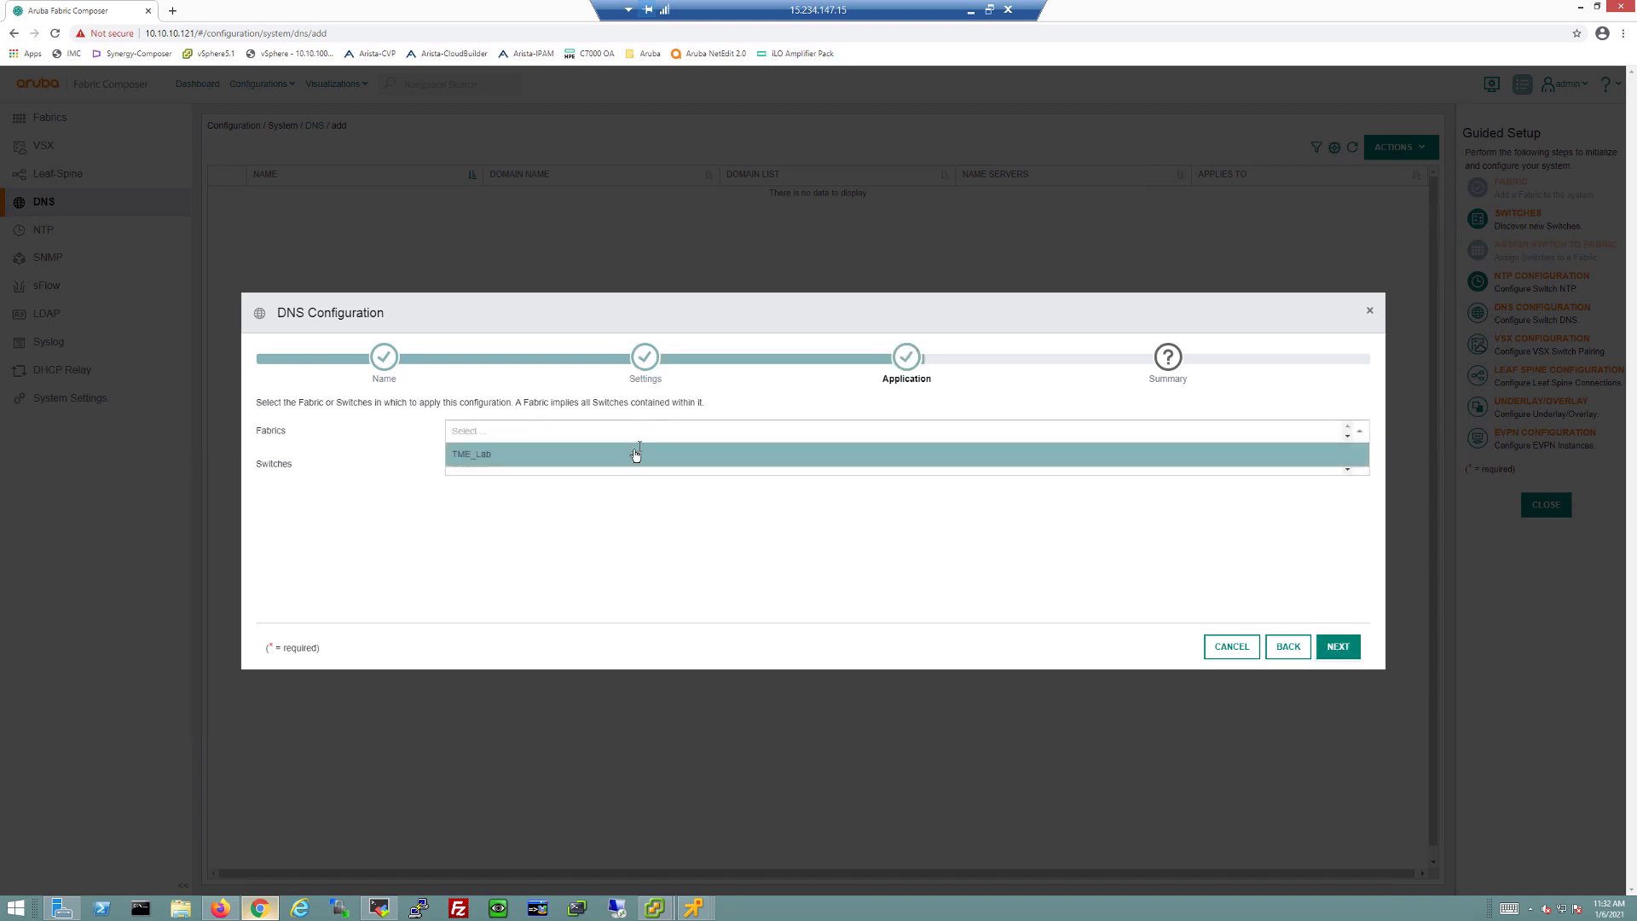
left_click(632, 456)
left_click(1344, 653)
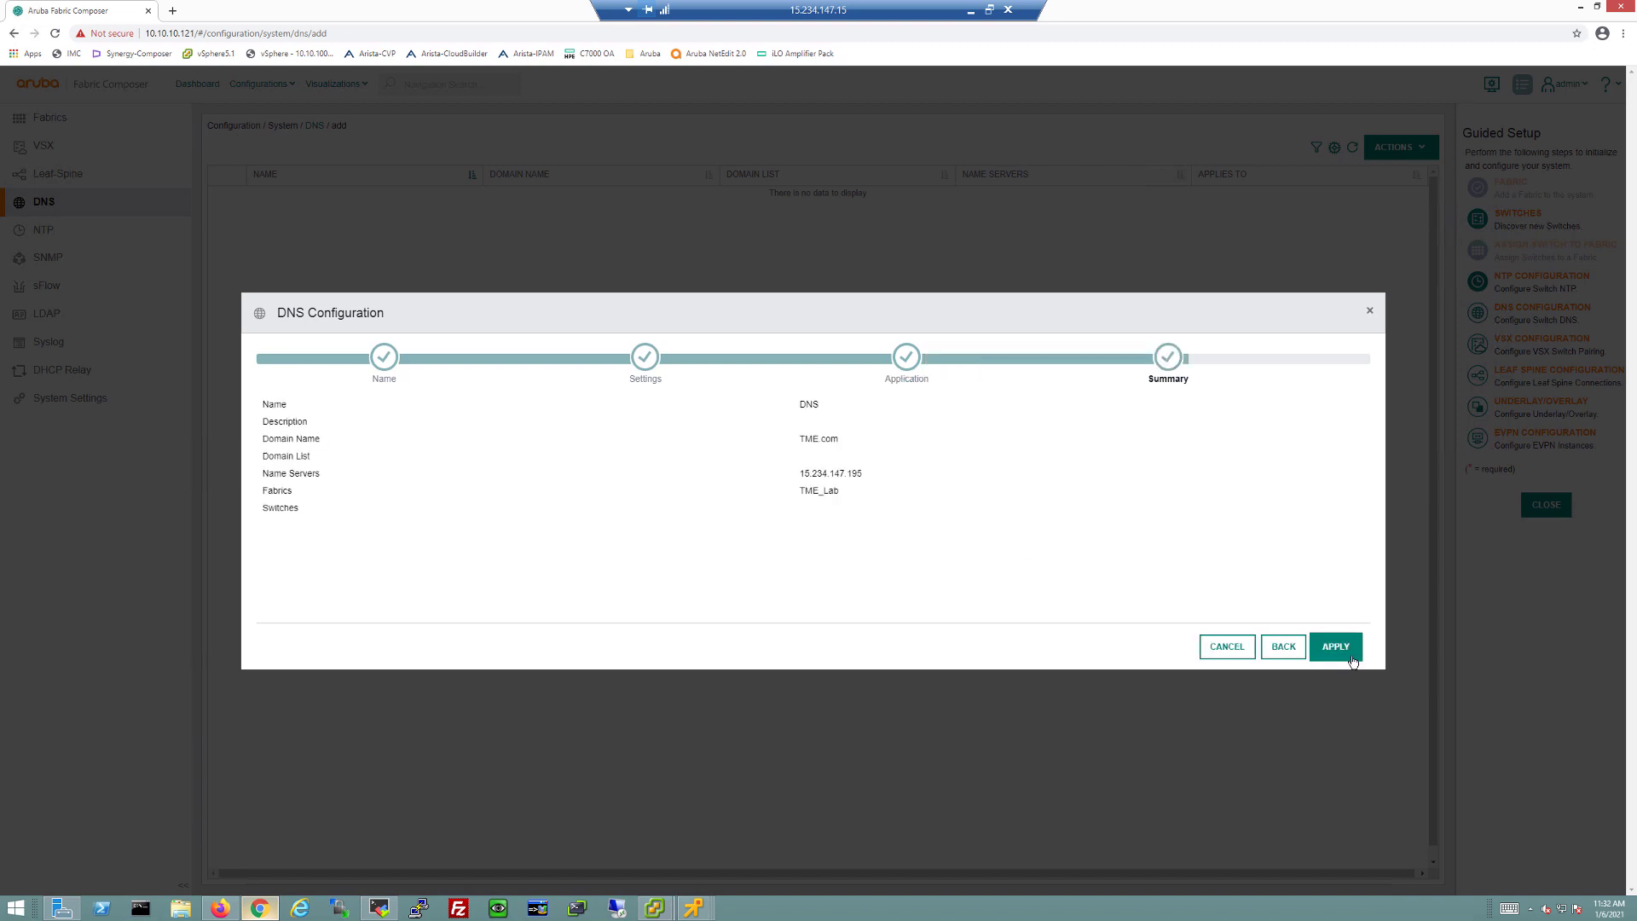
left_click(1351, 656)
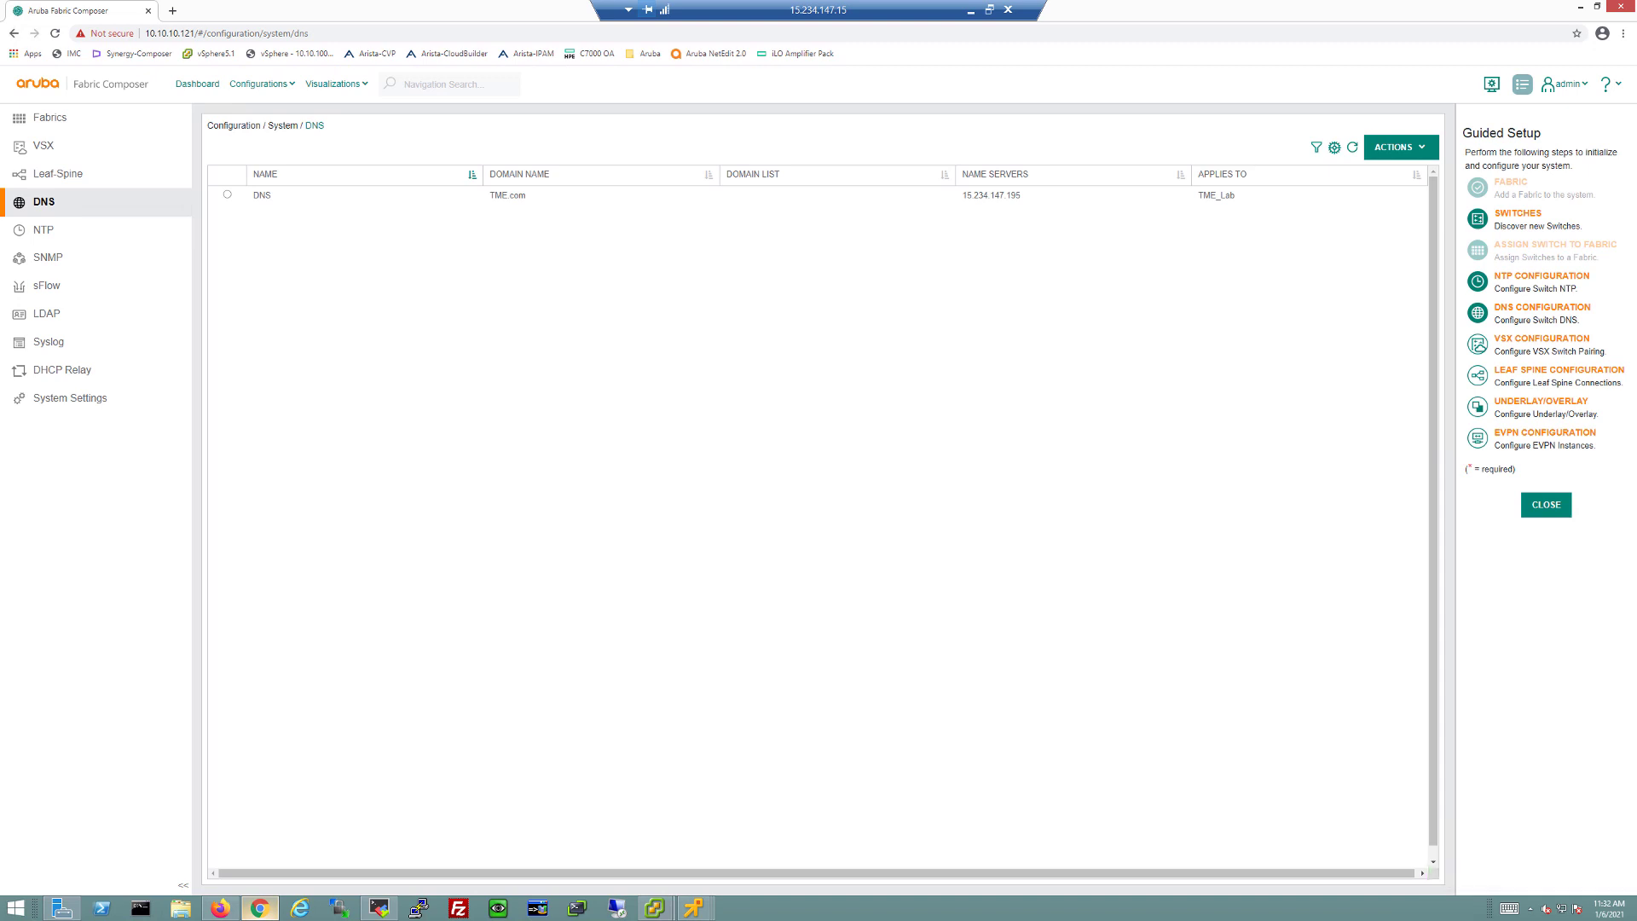
left_click(1501, 342)
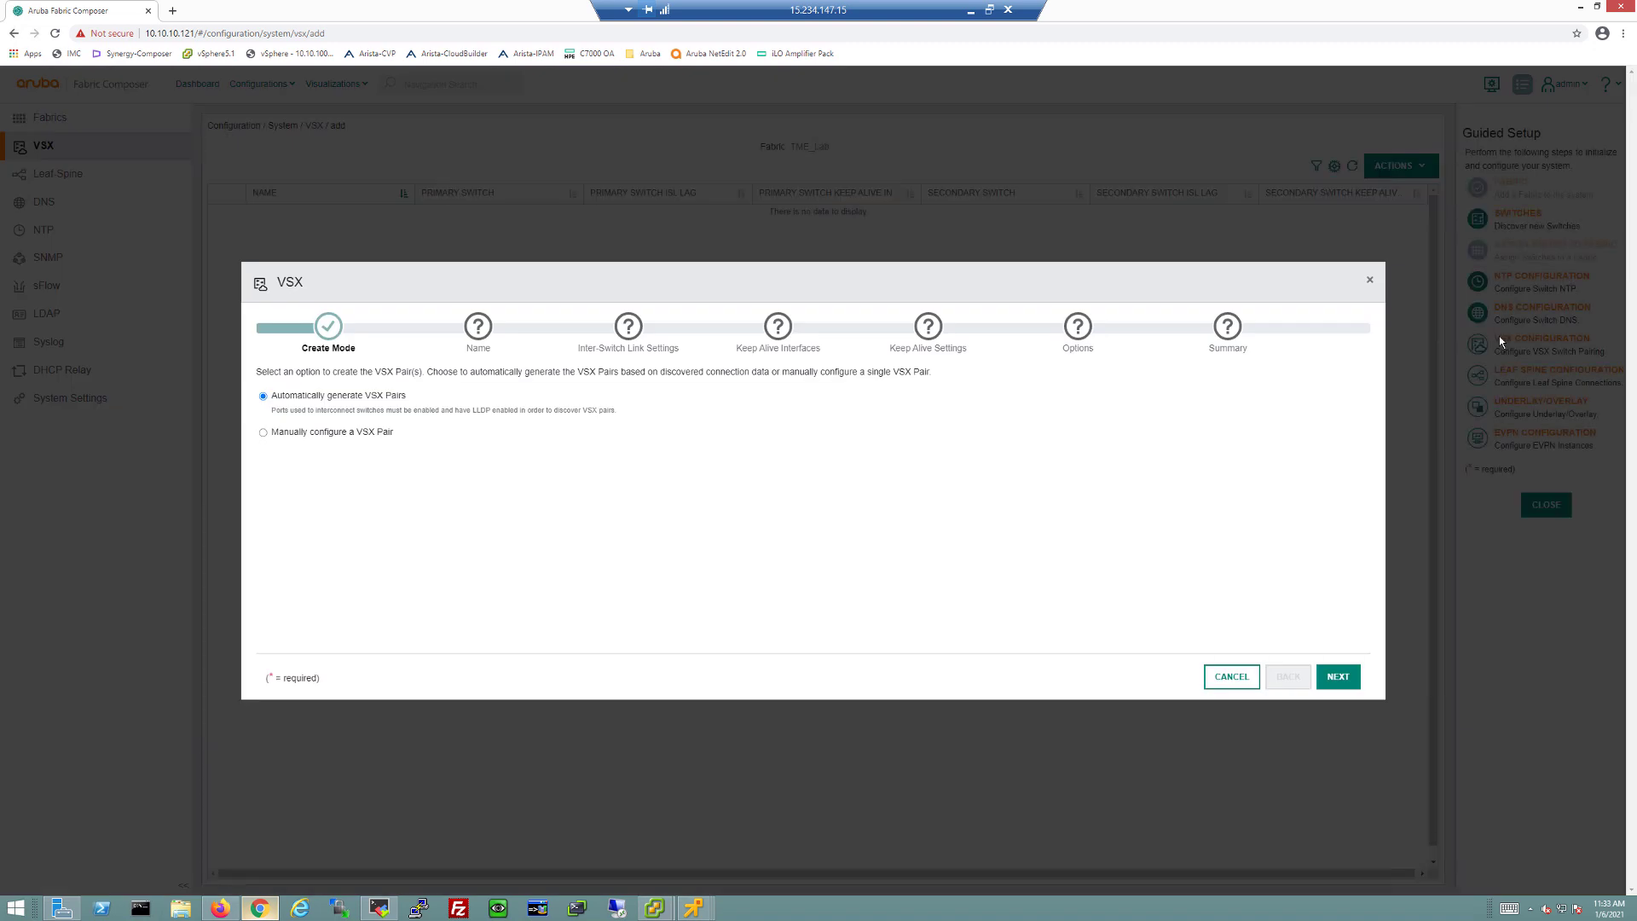
left_click(379, 908)
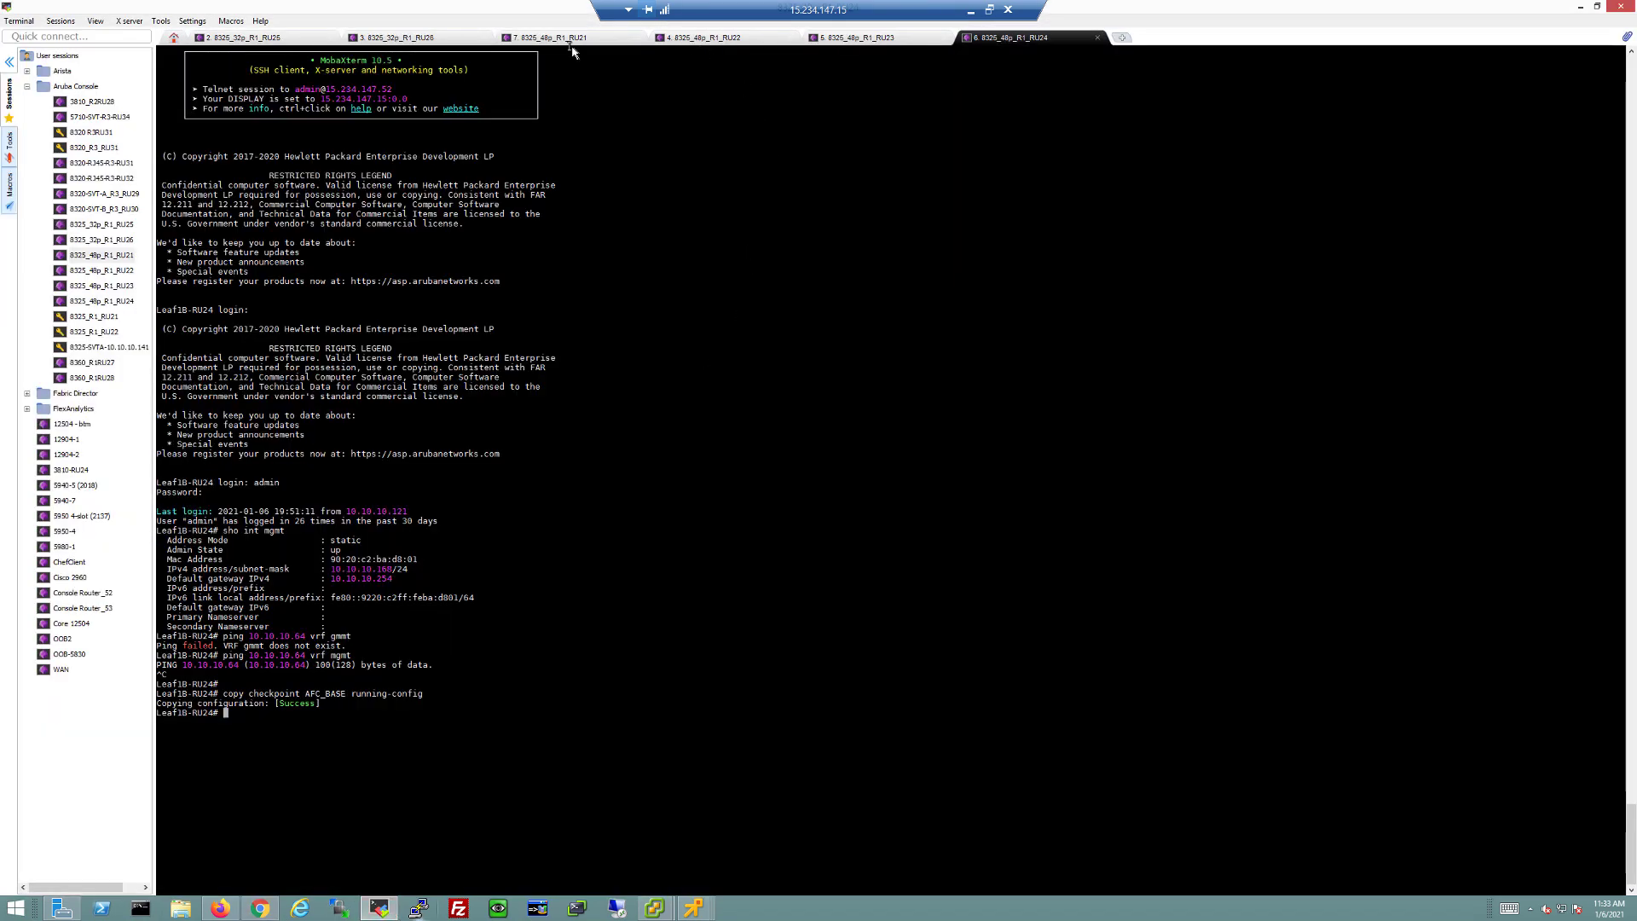
Step: Run 'show vsx status' on Leaf2A-RU21 to confirm VSX is not yet configured
left_click(567, 40)
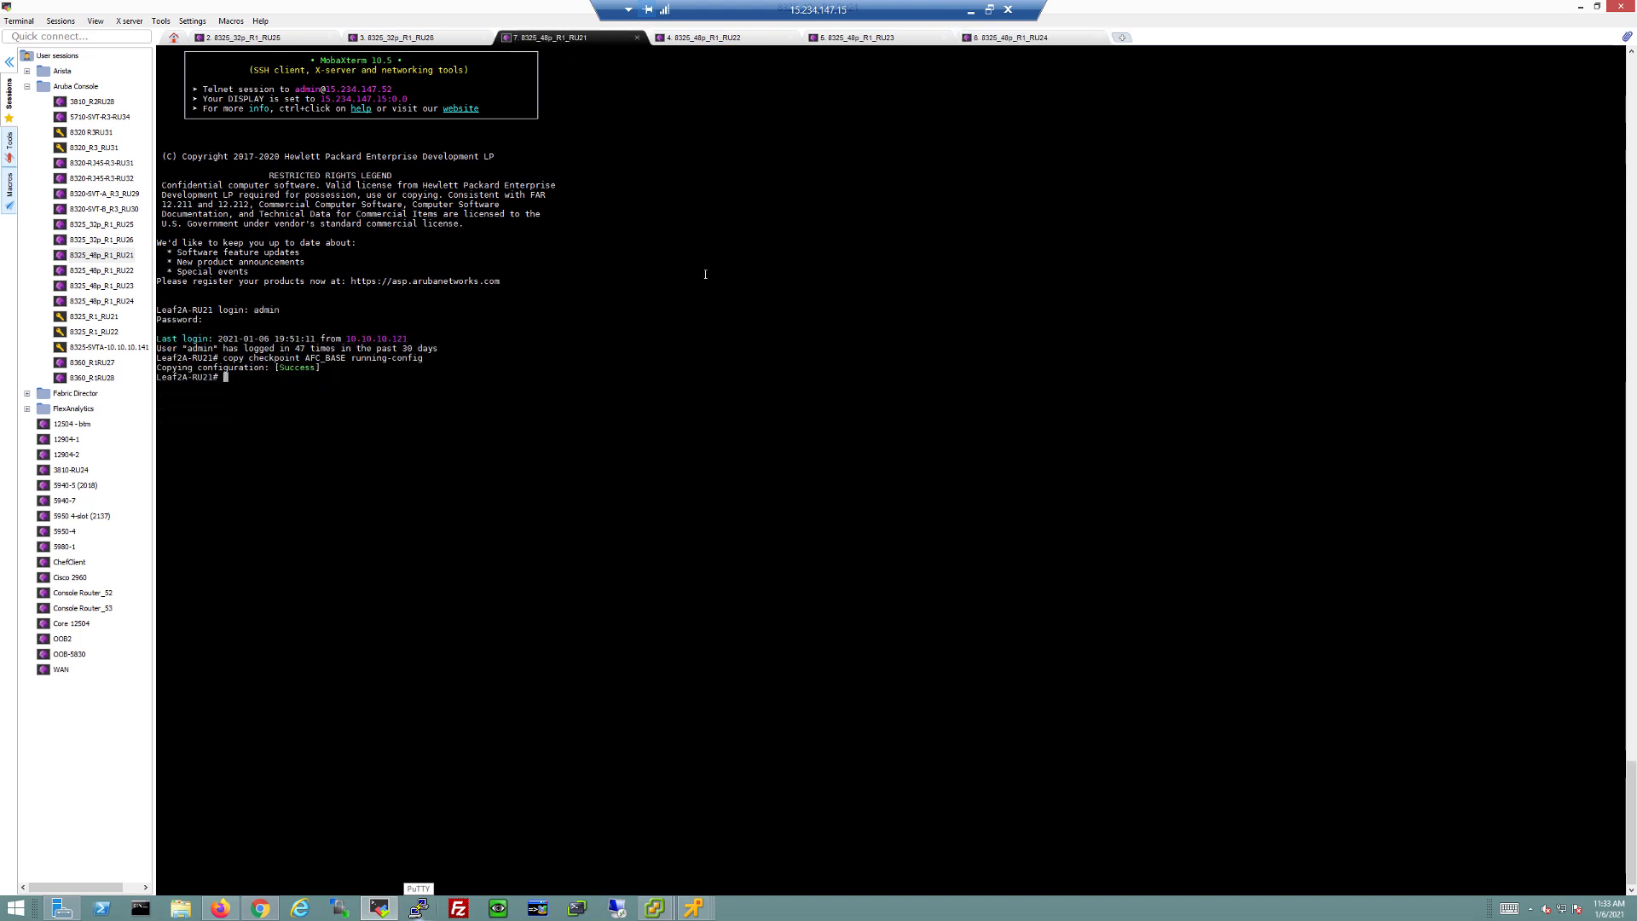
key("Return")
type("sho vwsx stsatus")
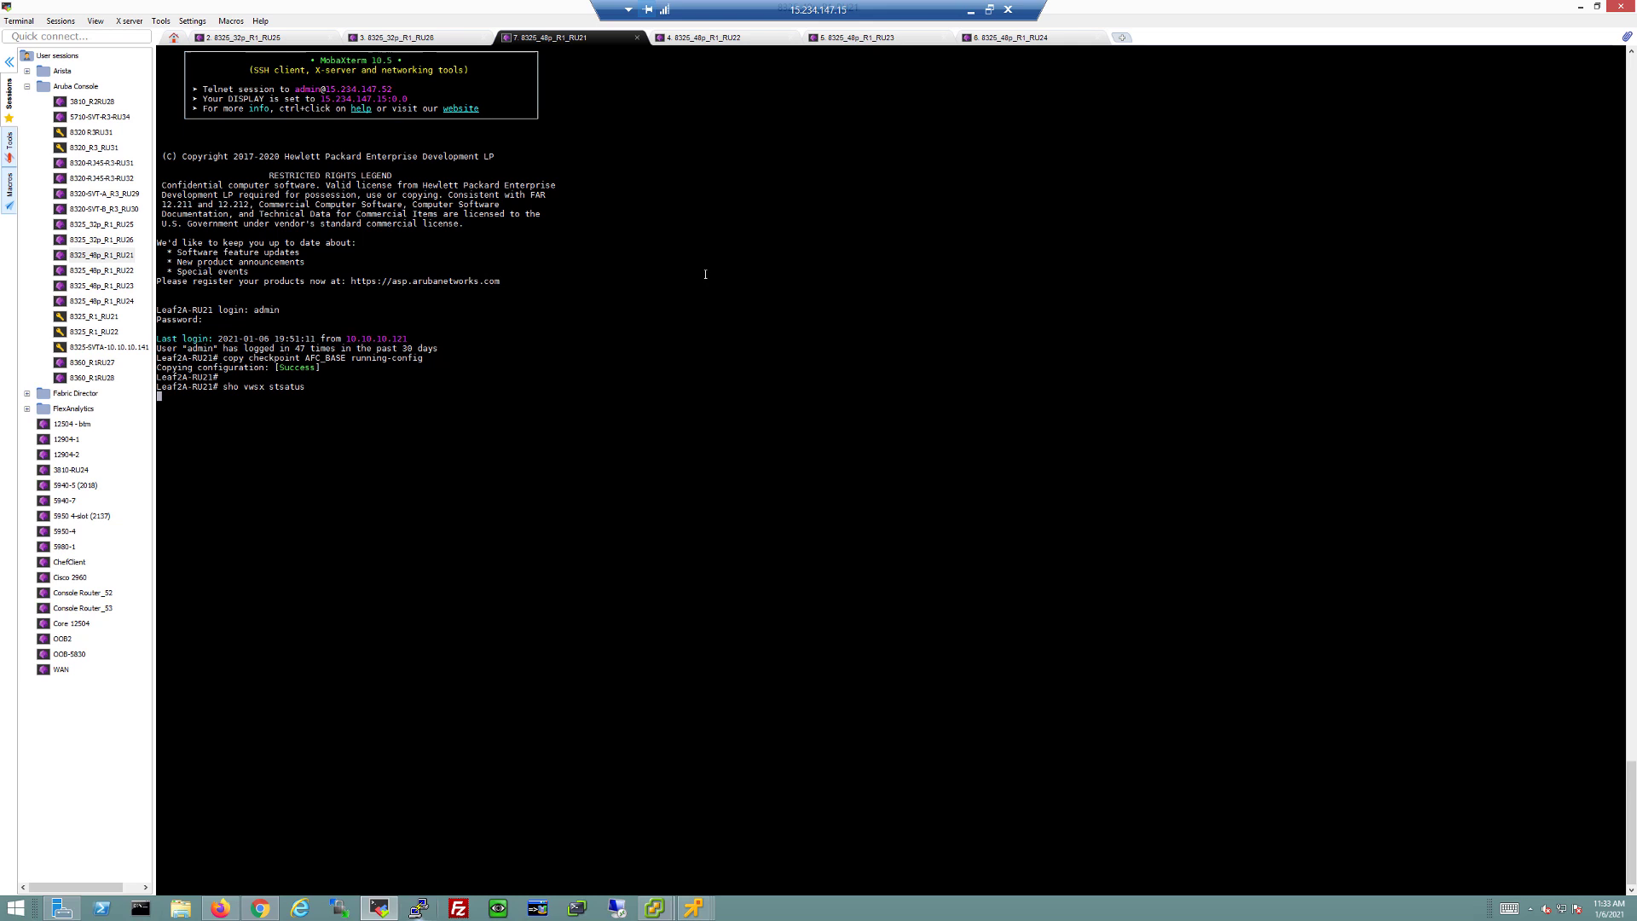
key("Return")
key("Up")
key("BackSpace")
key("BackSpace")
key("BackSpace")
key("BackSpace")
key("BackSpace")
key("BackSpace")
key("BackSpace")
key("BackSpace")
key("BackSpace")
key("BackSpace")
key("BackSpace")
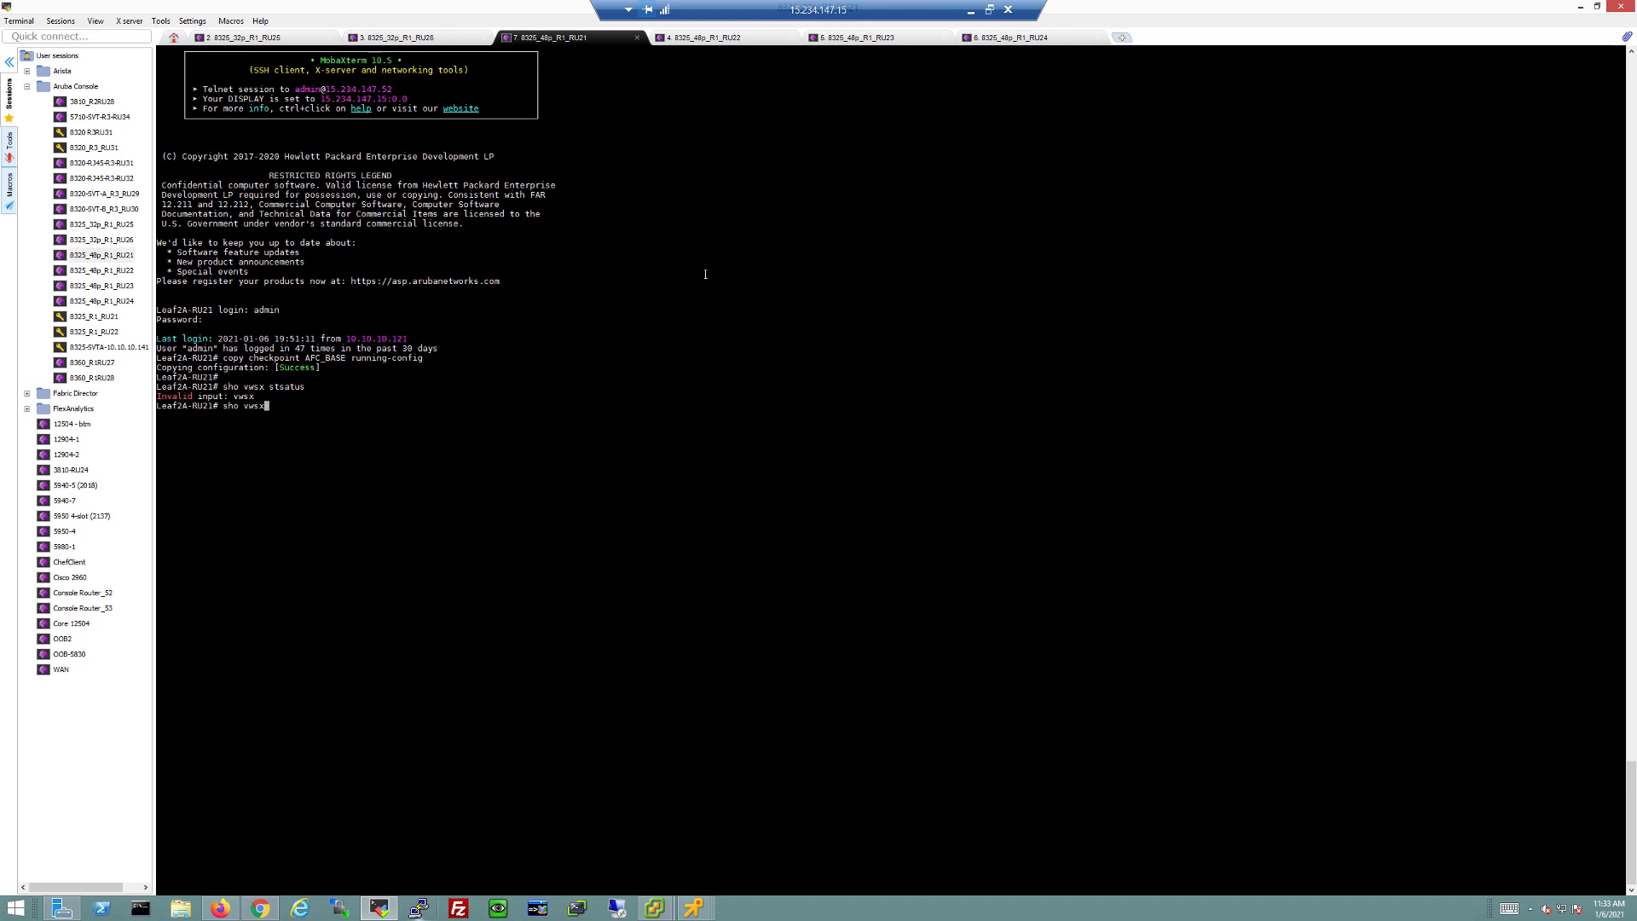
type("sx status")
key("Return")
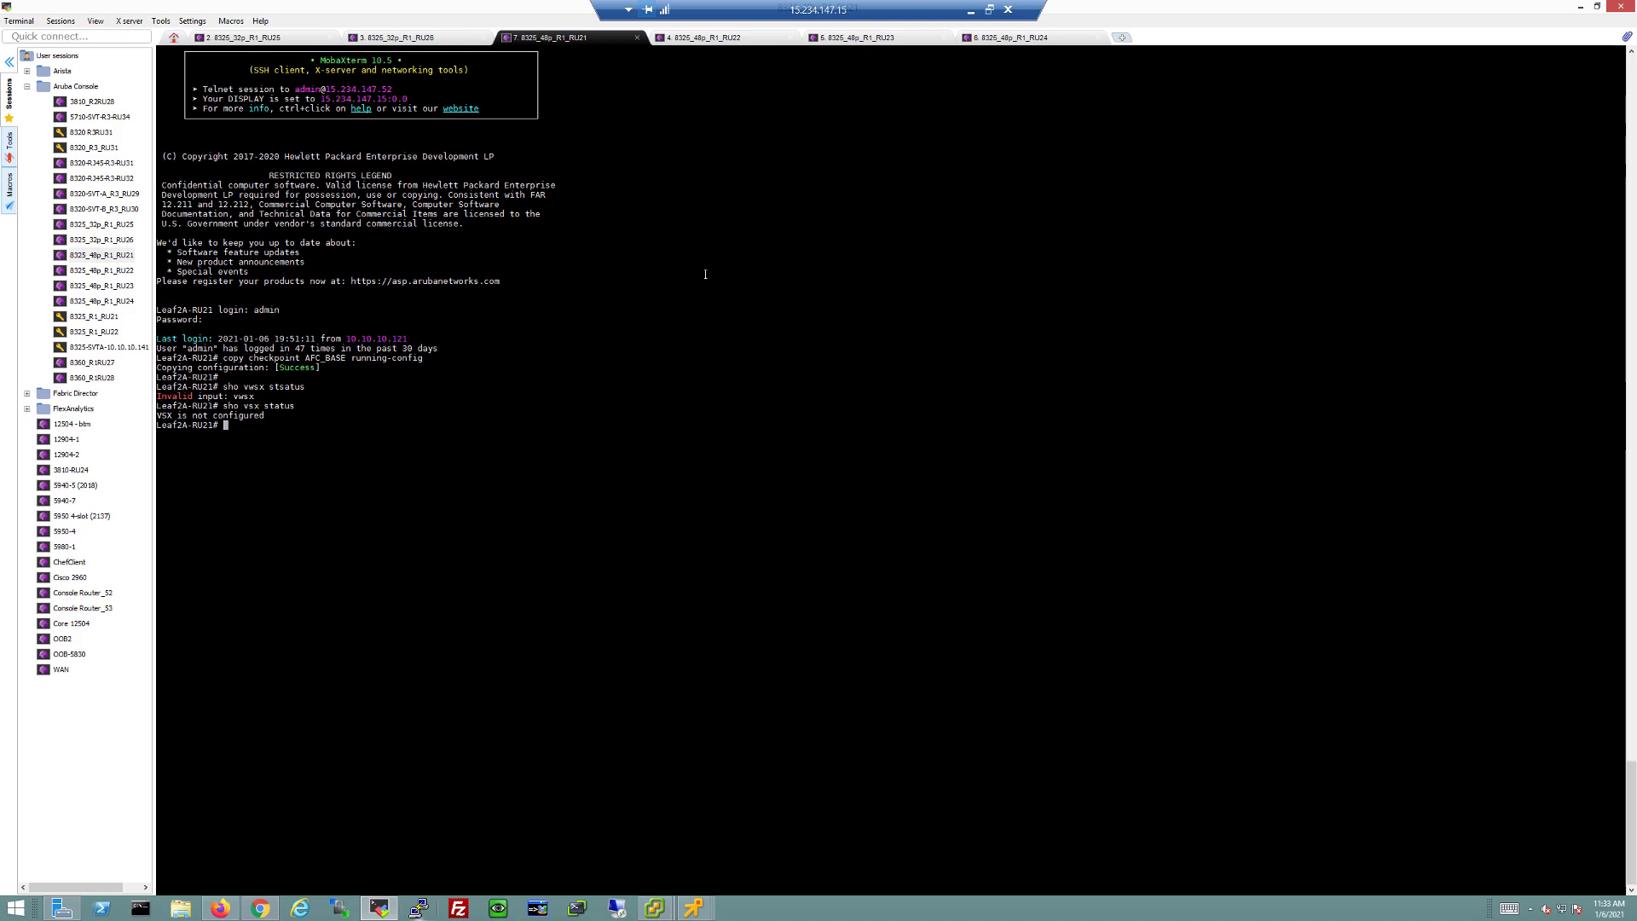
key("alt+Tab")
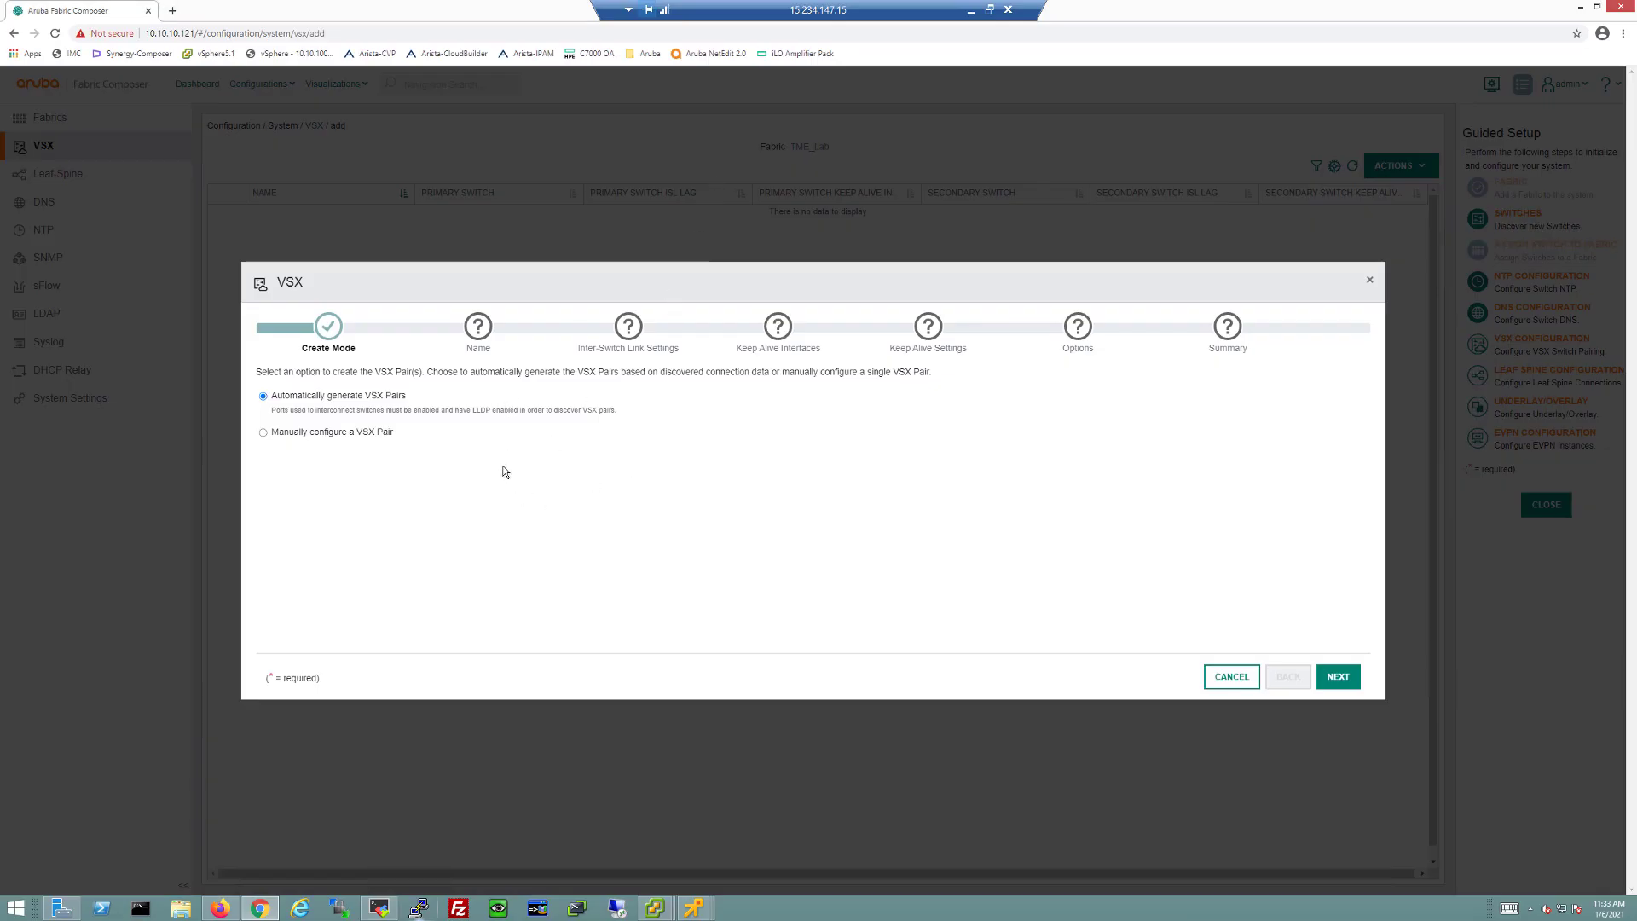
Step: Use VSX_Pair as the pair name prefix and keep the default inter-switch link timers
left_click(1337, 679)
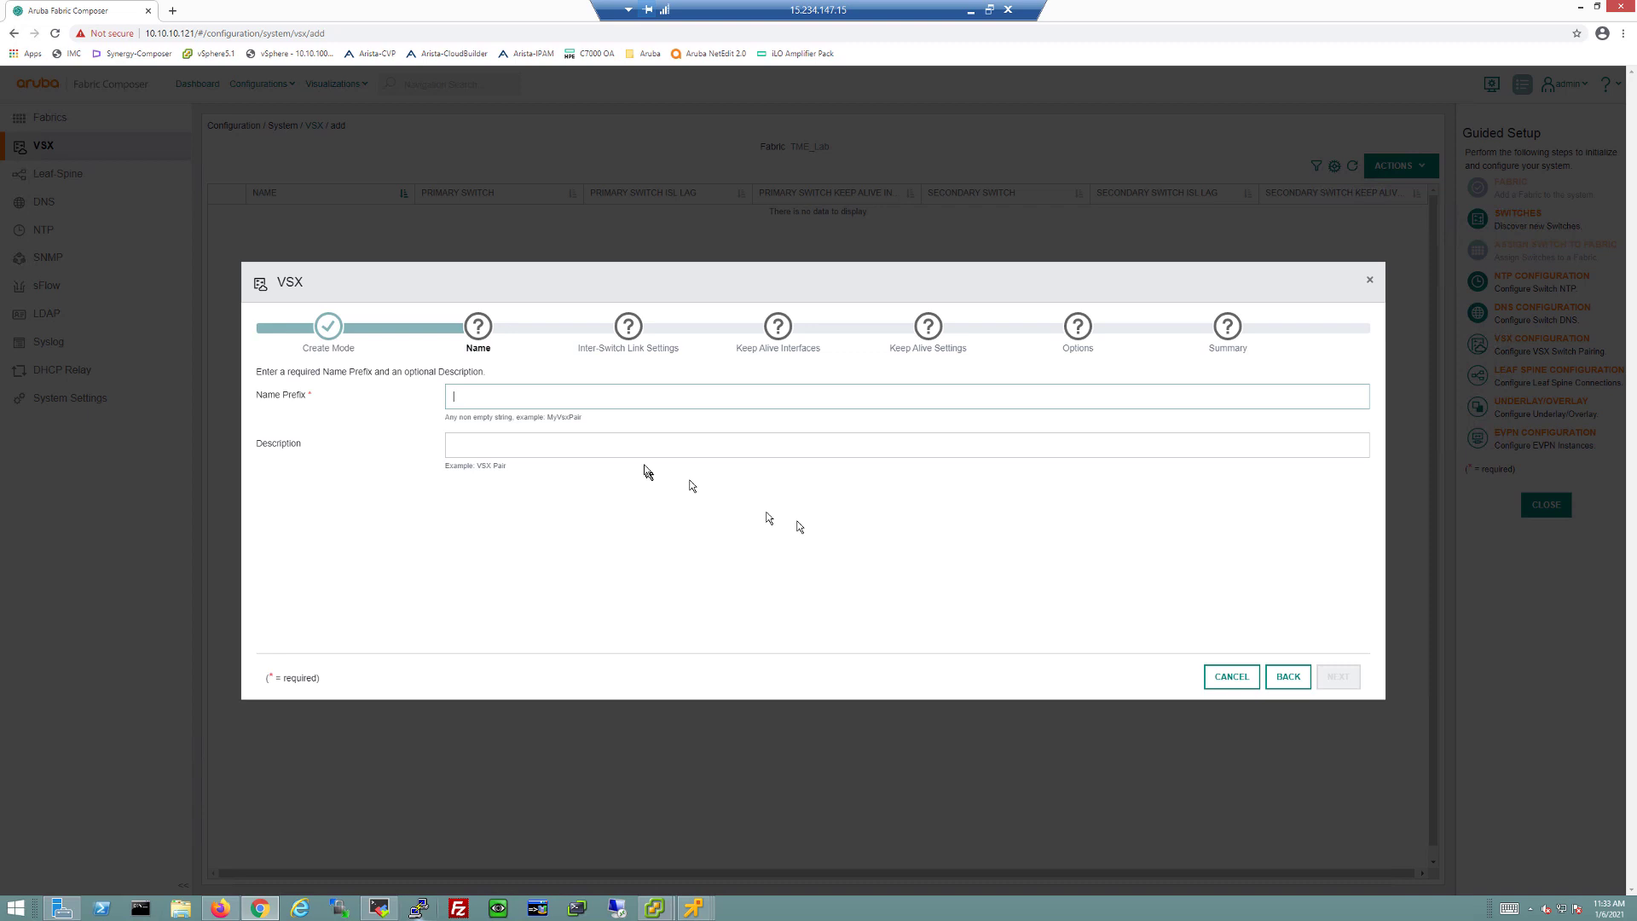
type("VSX_P")
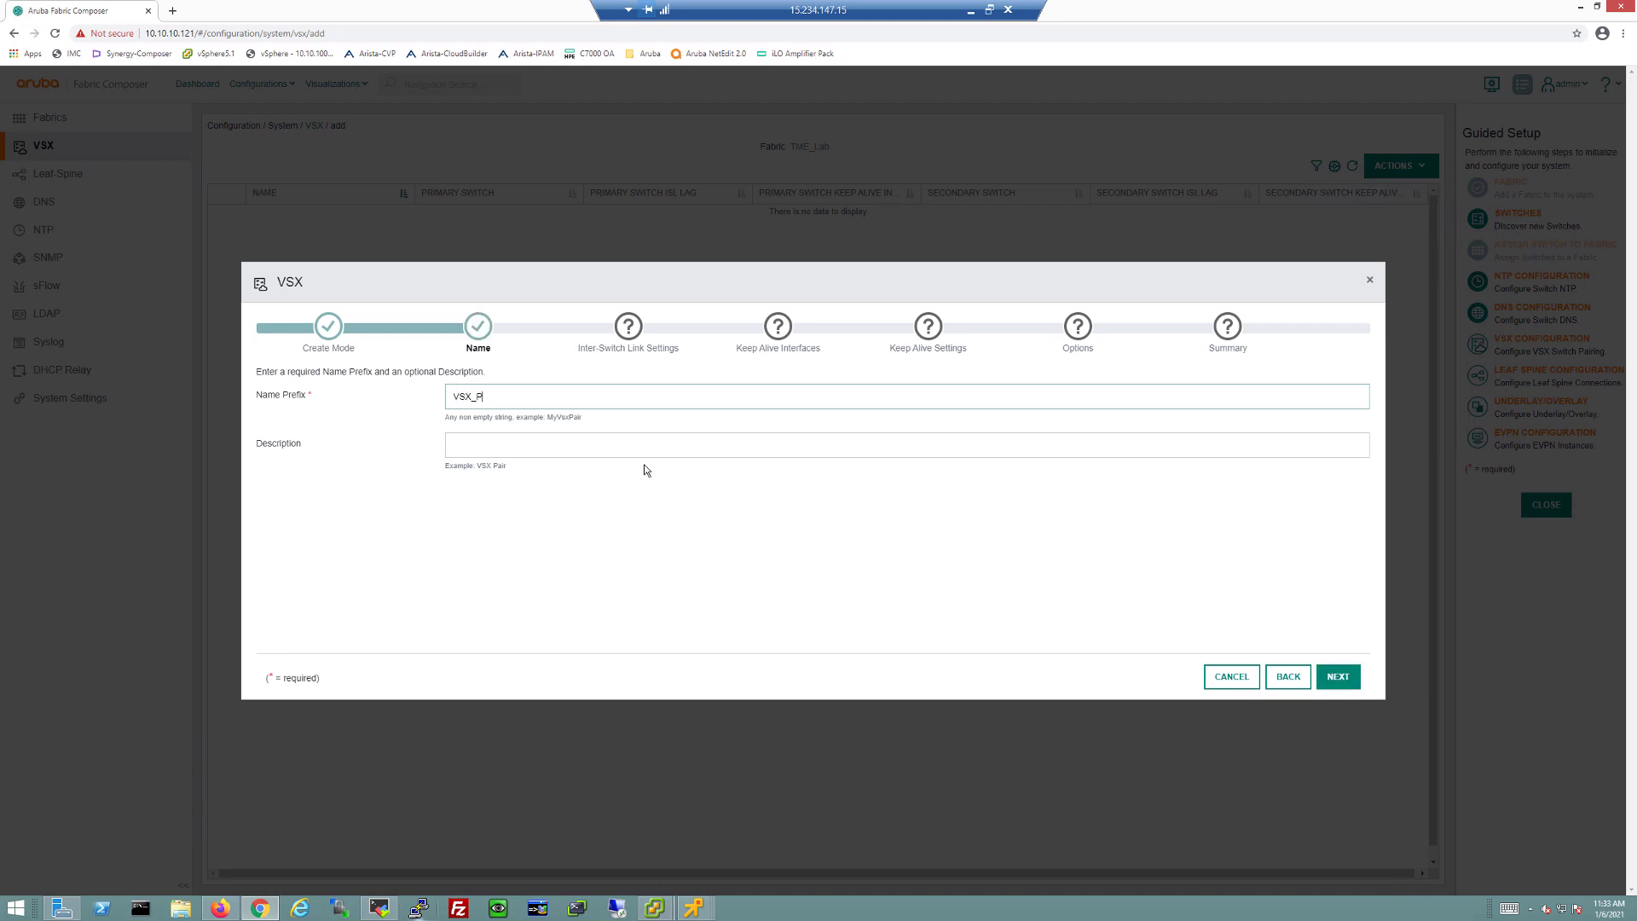
type("air")
left_click(1336, 687)
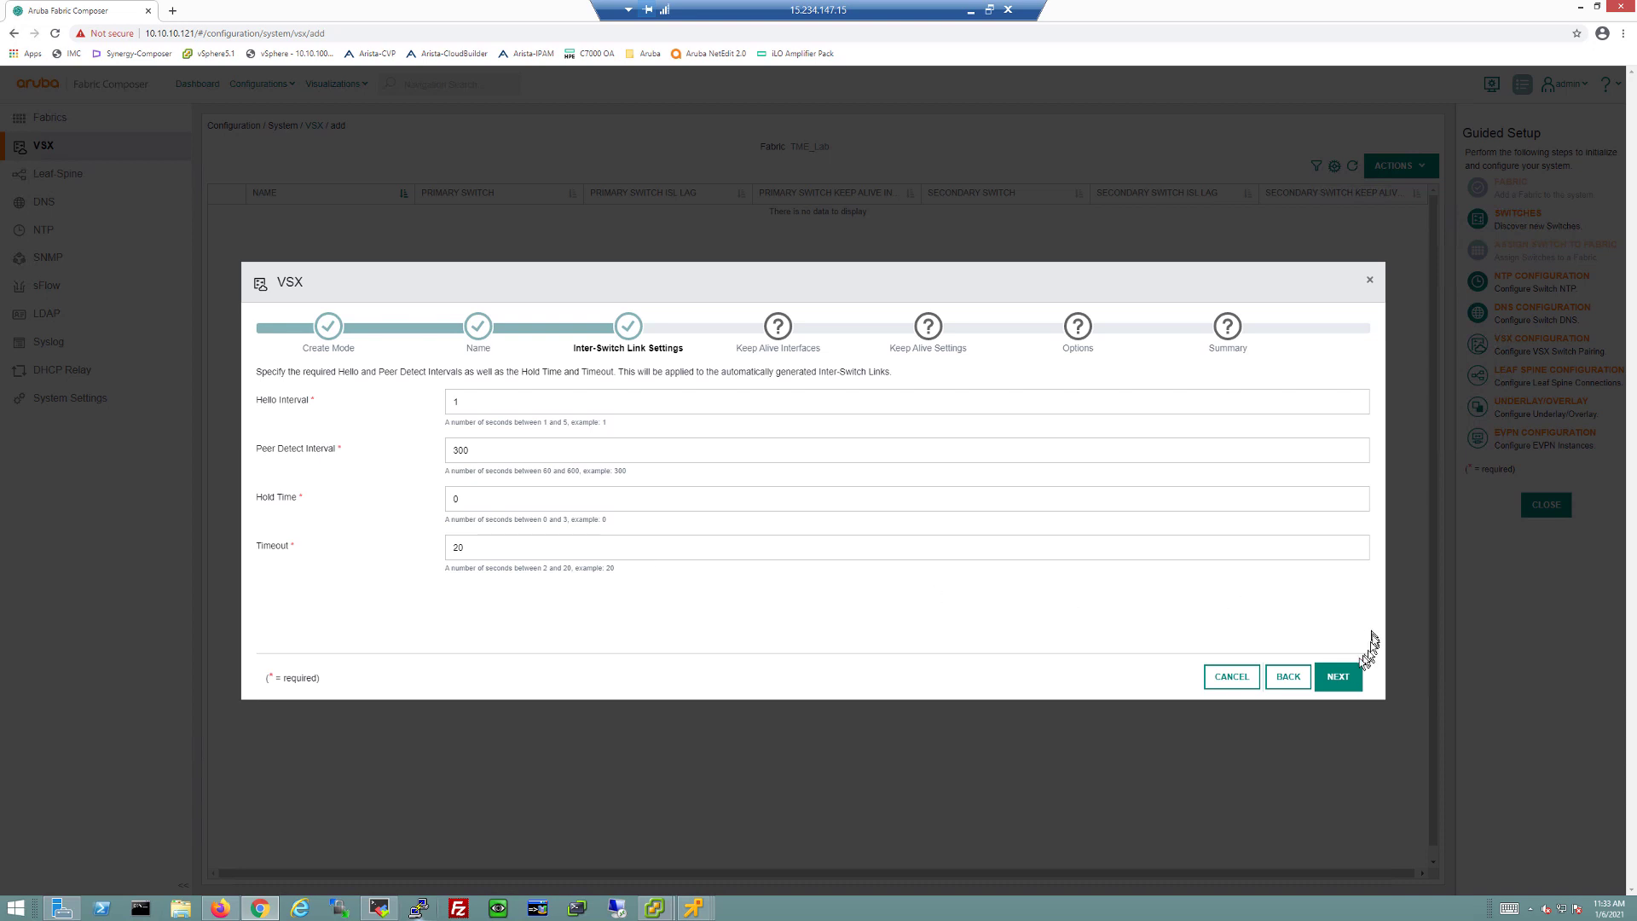
left_click(1335, 677)
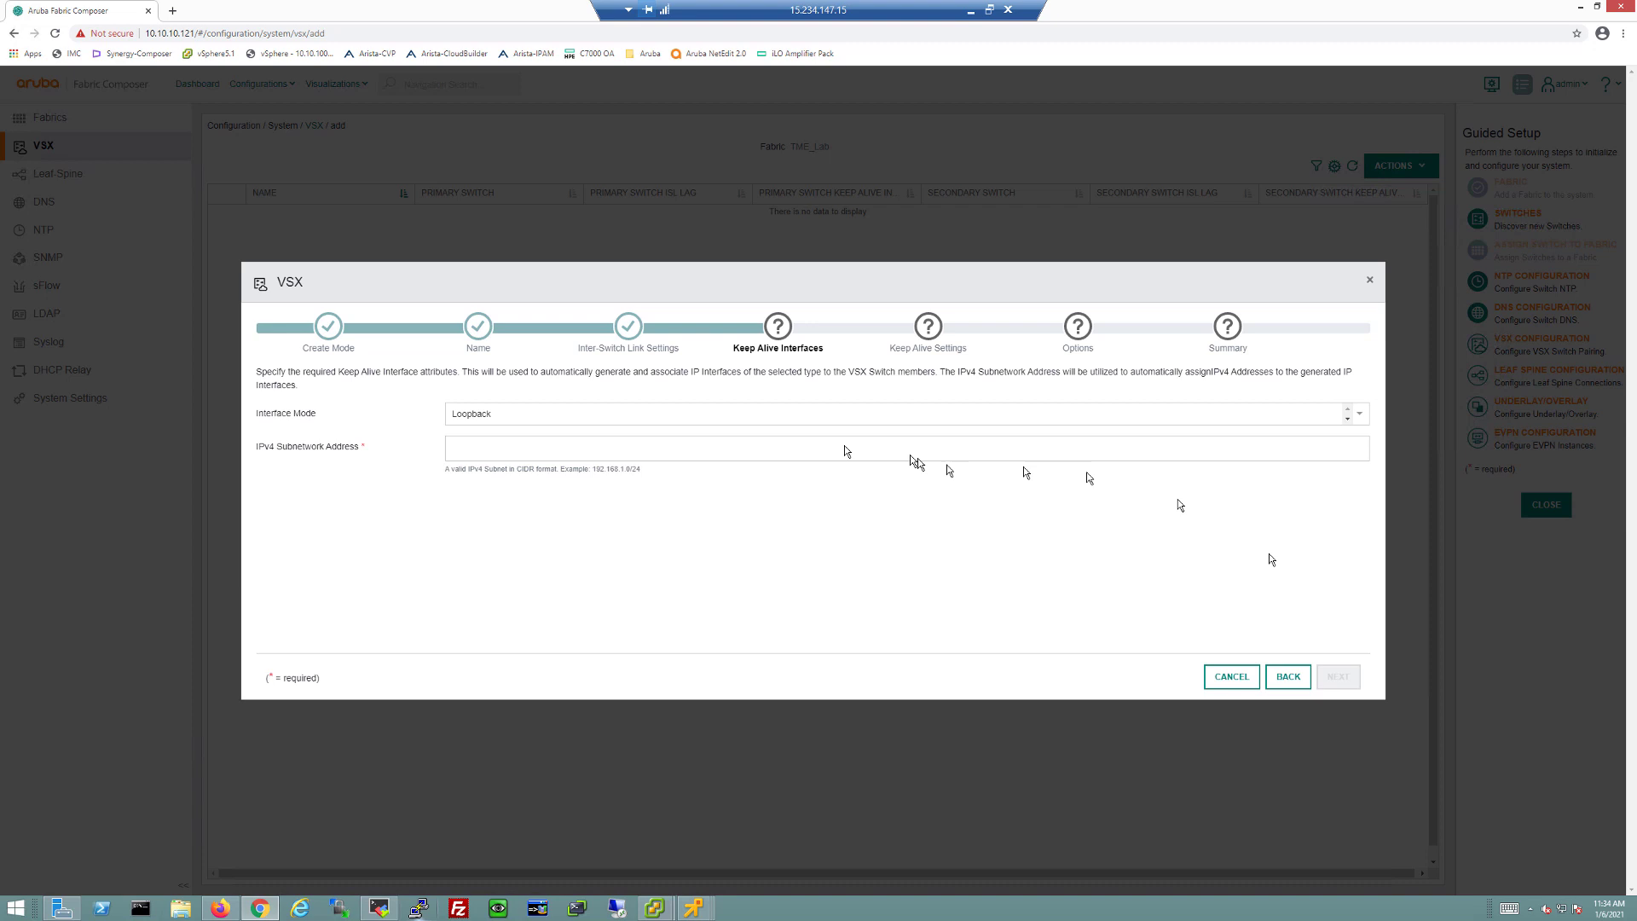
Step: Set Point-to-Point keep-alive on subnet 192.168.0.0/24, keeping default timers and options
left_click(681, 413)
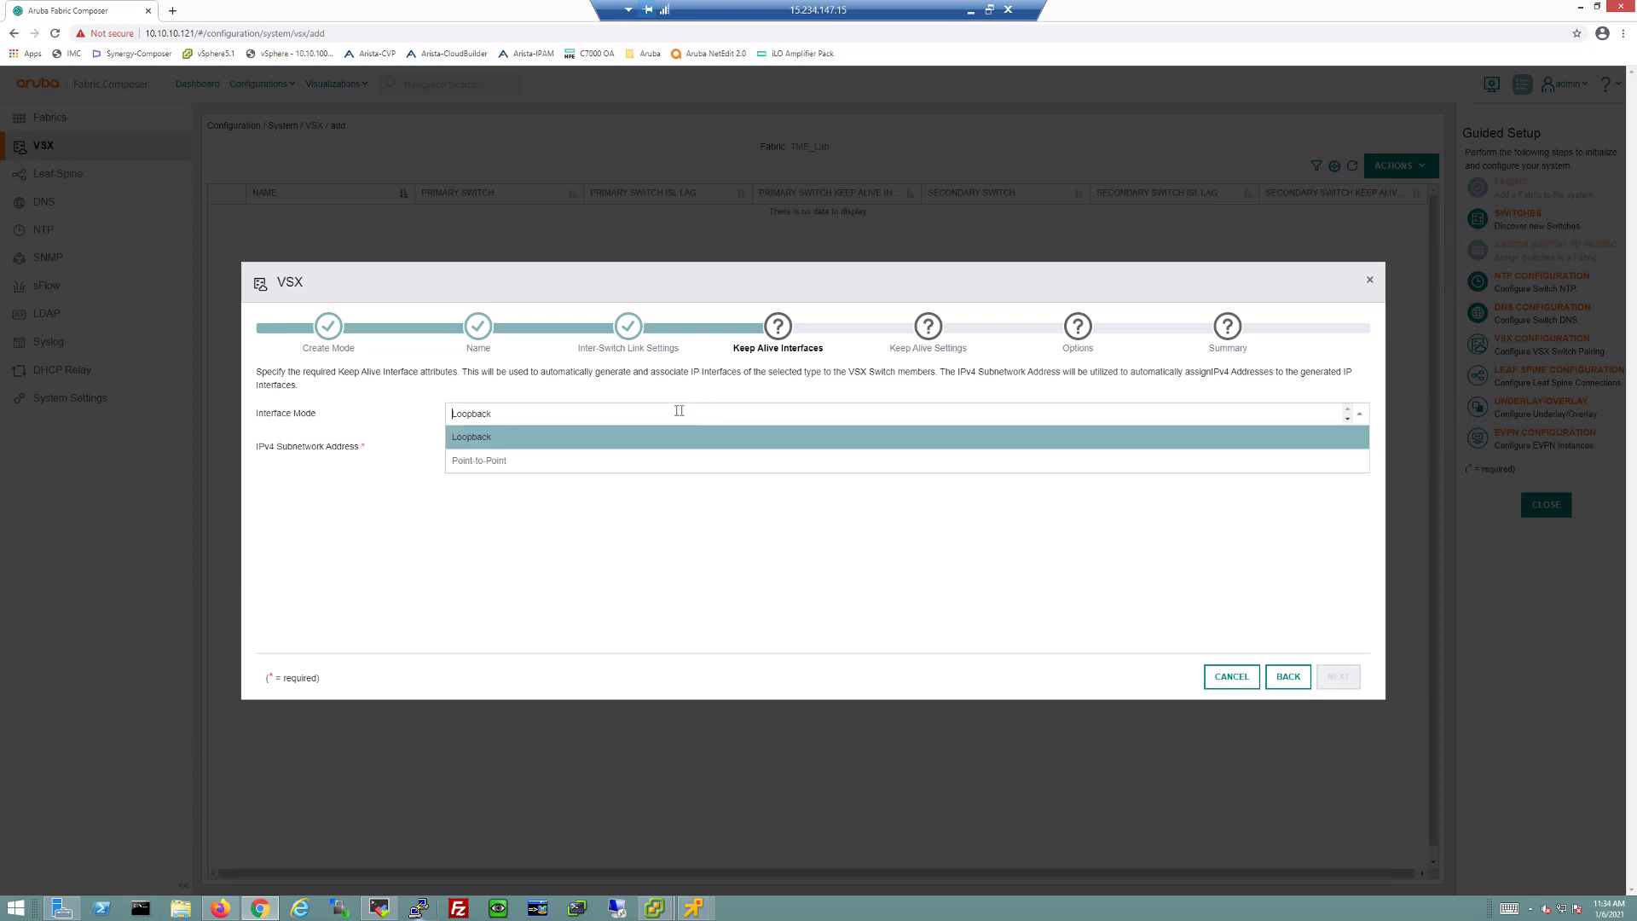
left_click(513, 461)
left_click(499, 446)
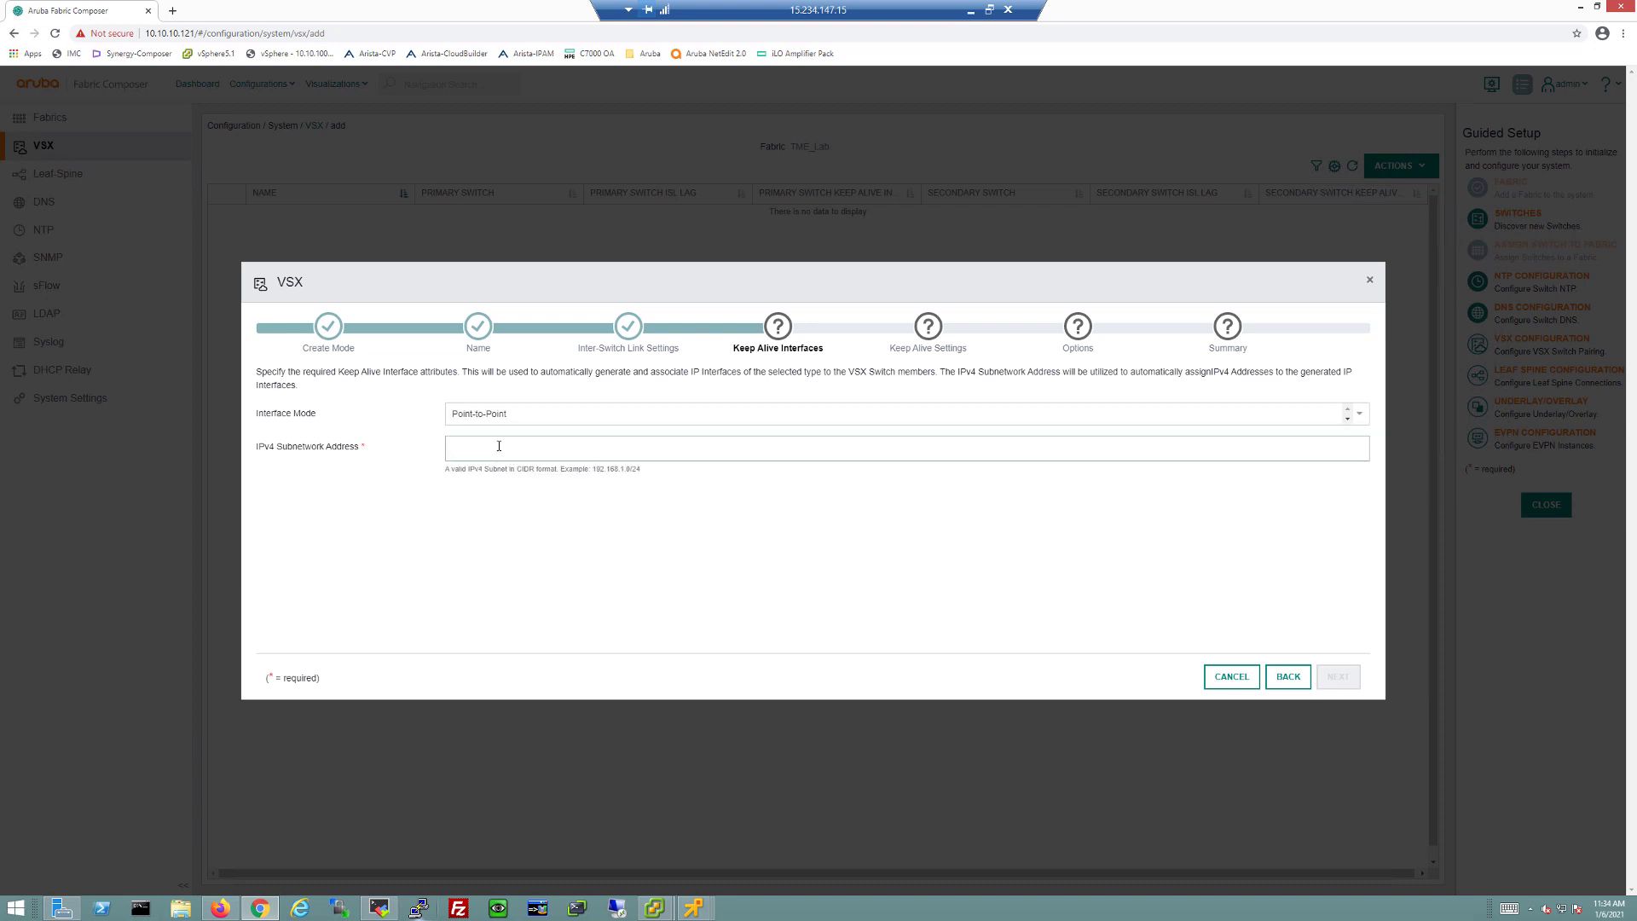
type("192")
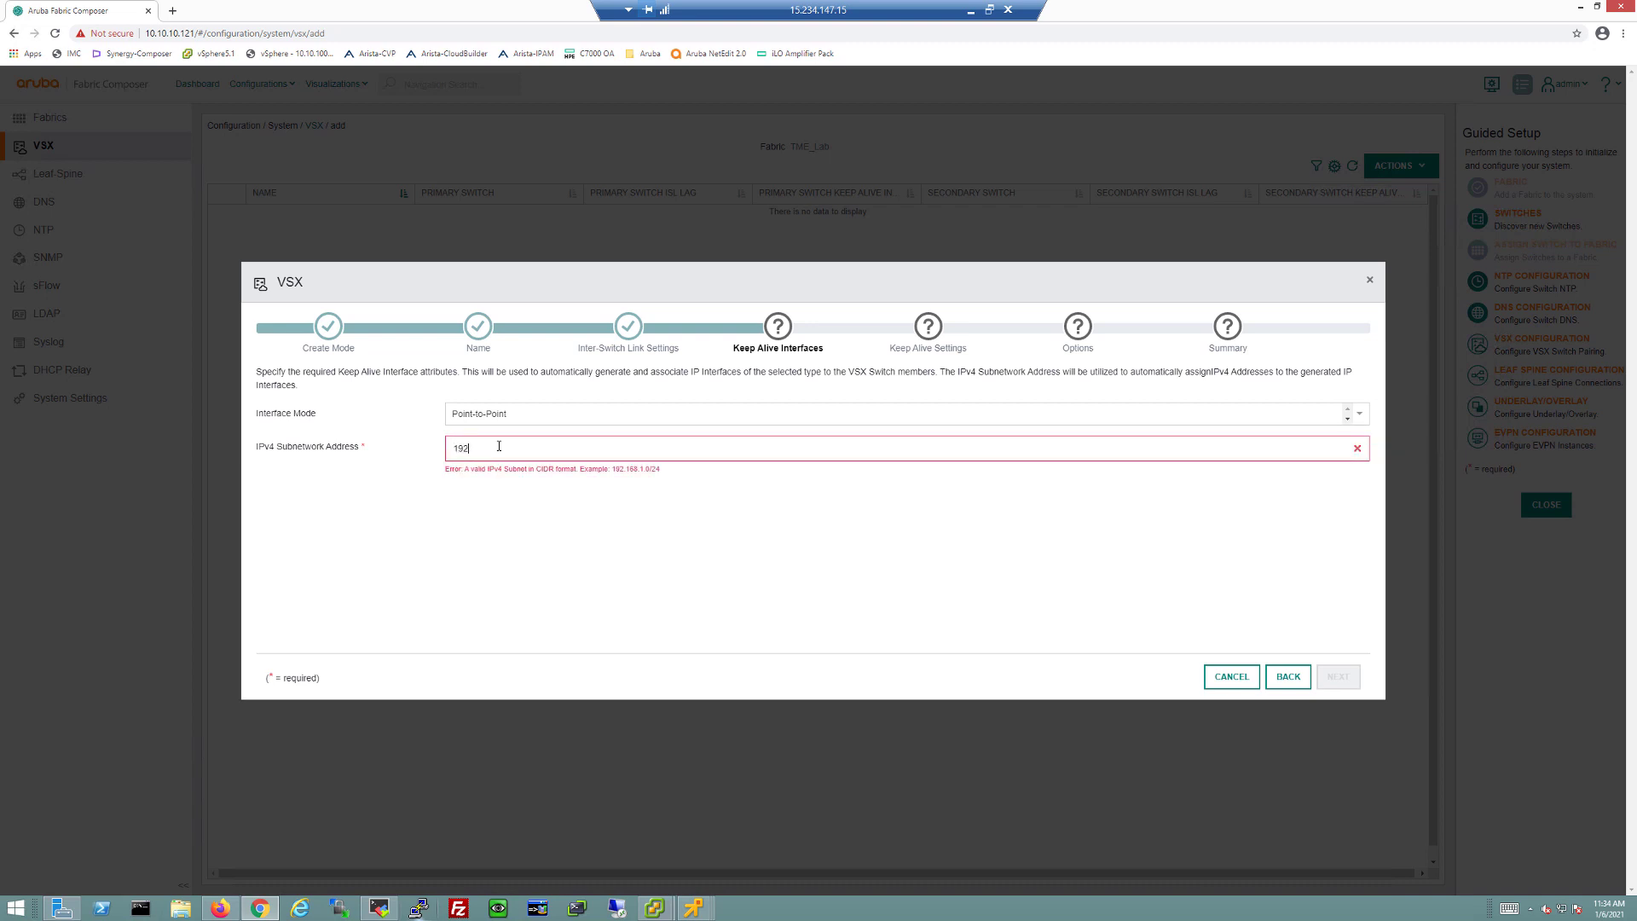
type(".168.0.0/24")
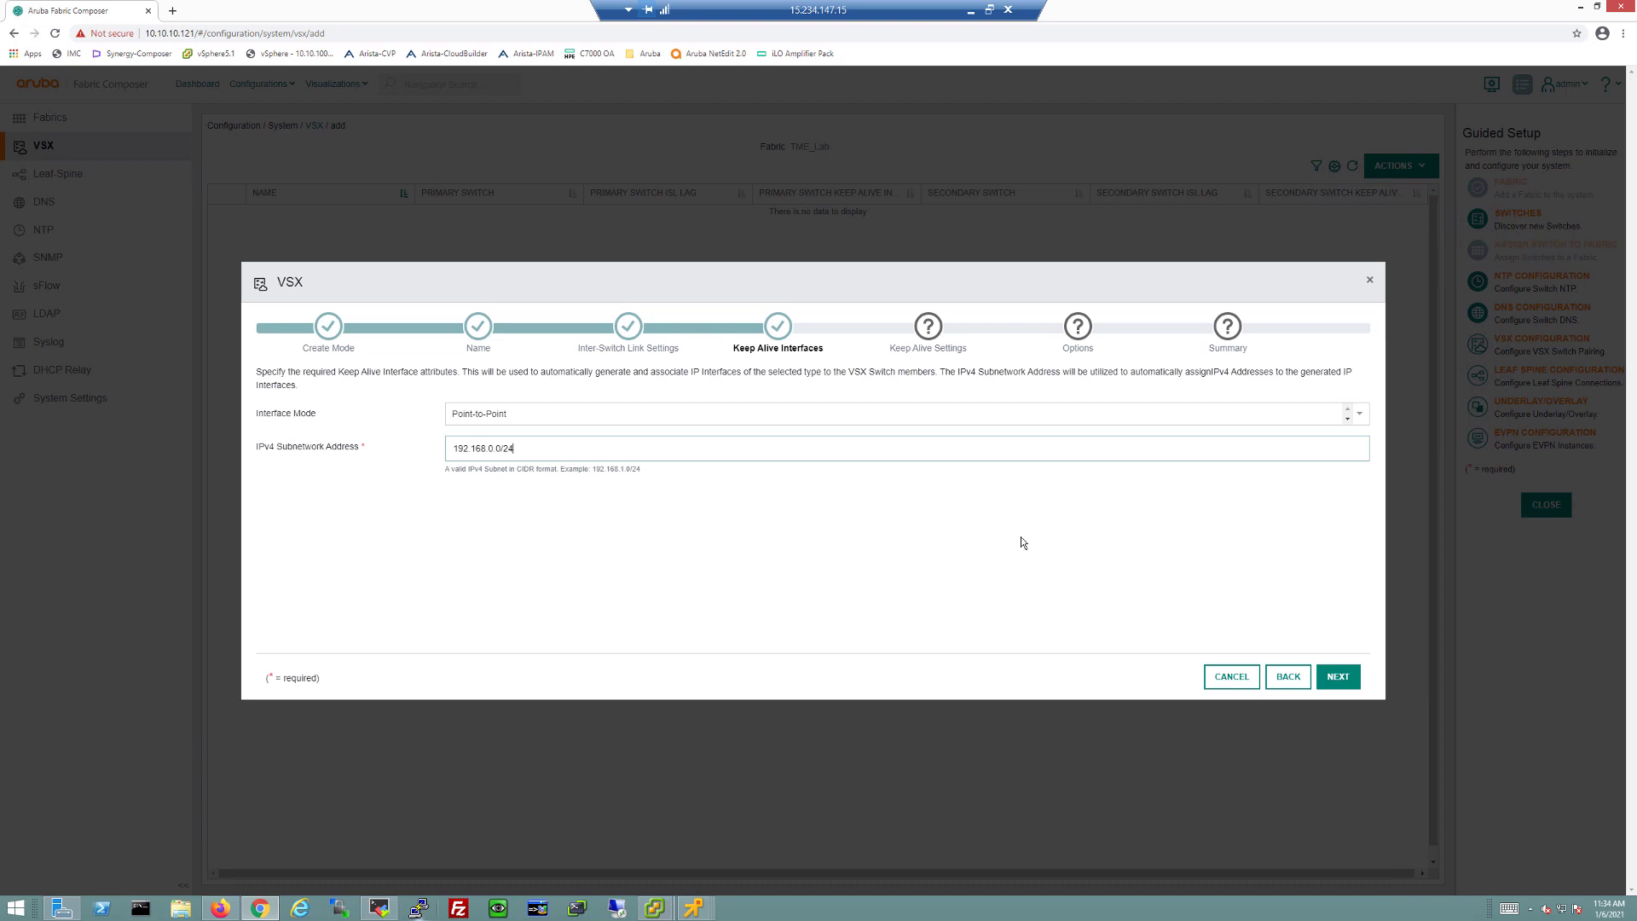
left_click(1338, 677)
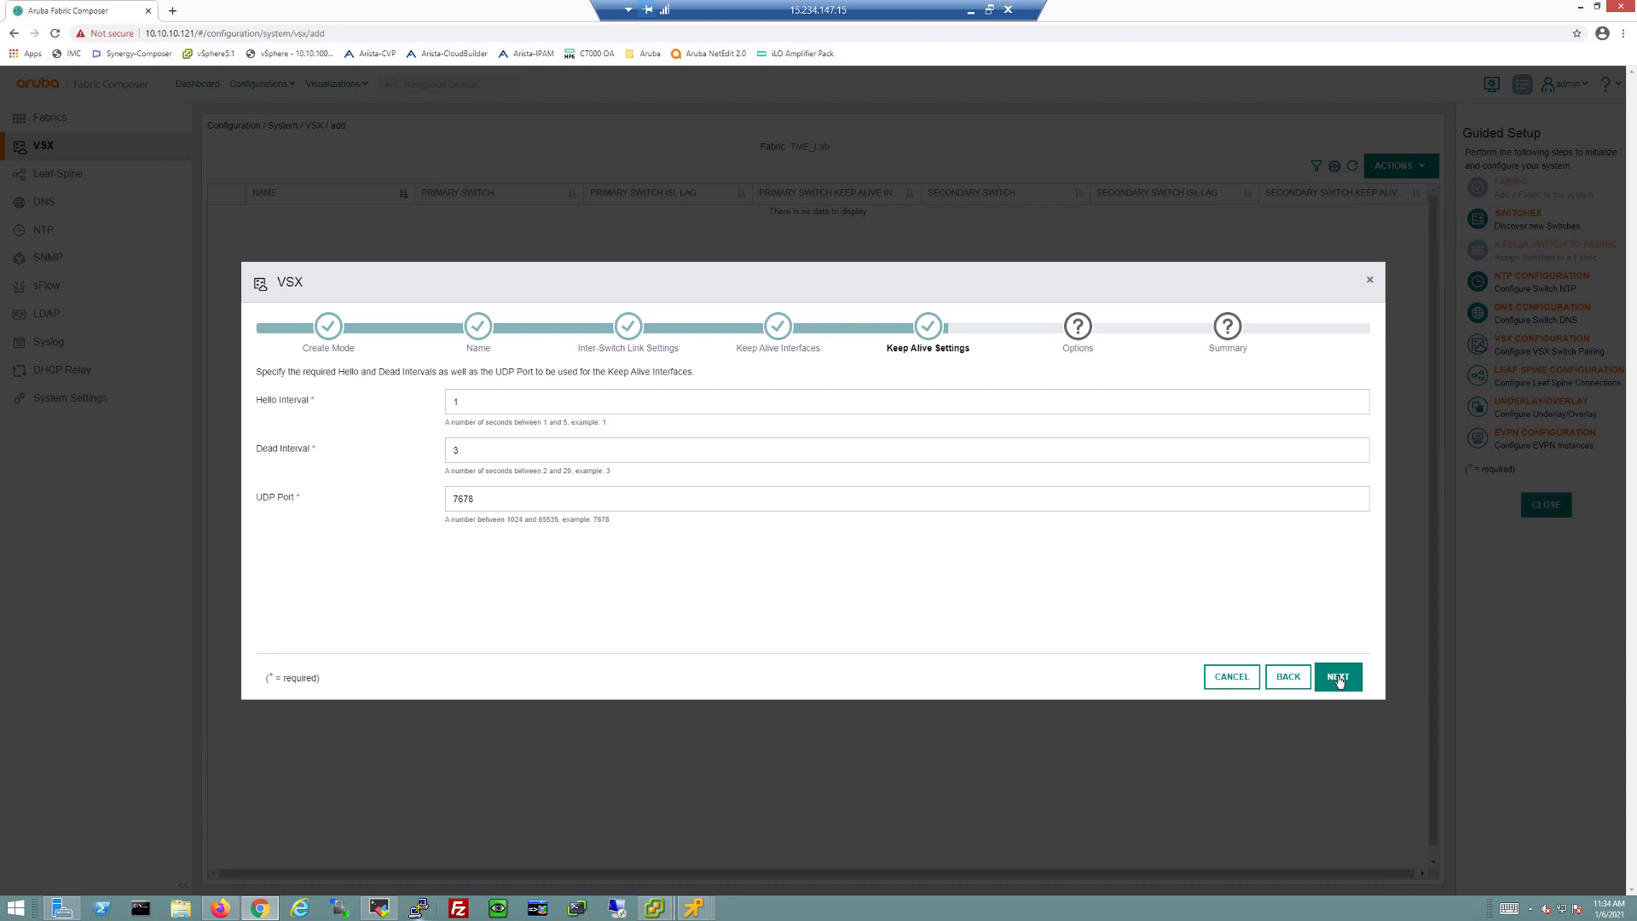
left_click(1337, 677)
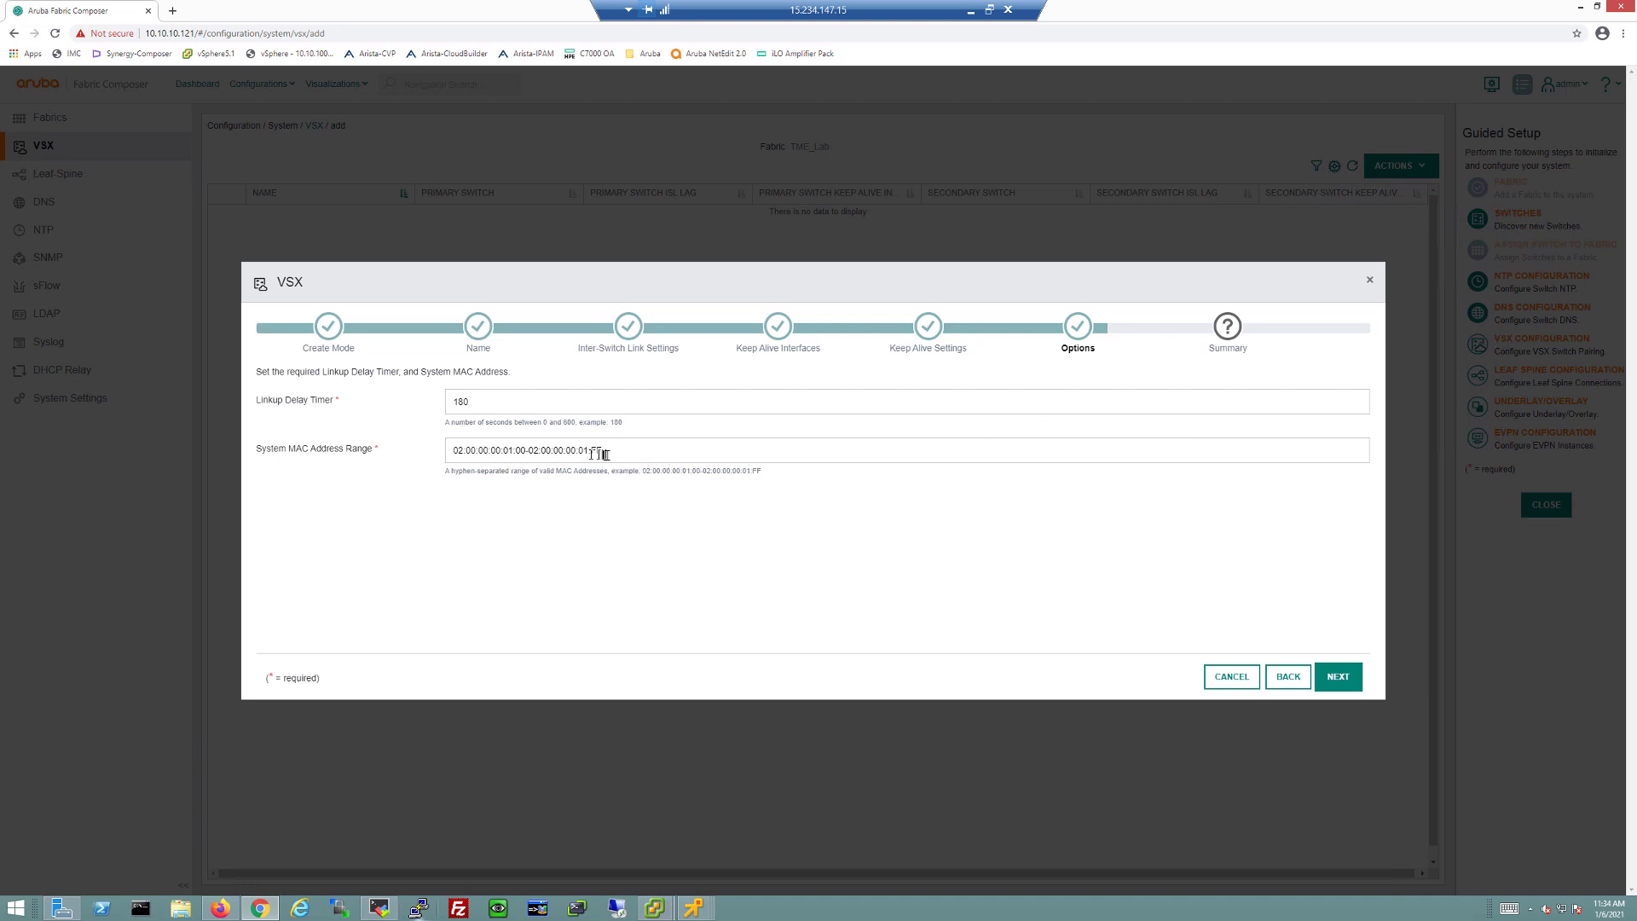
left_click(1339, 681)
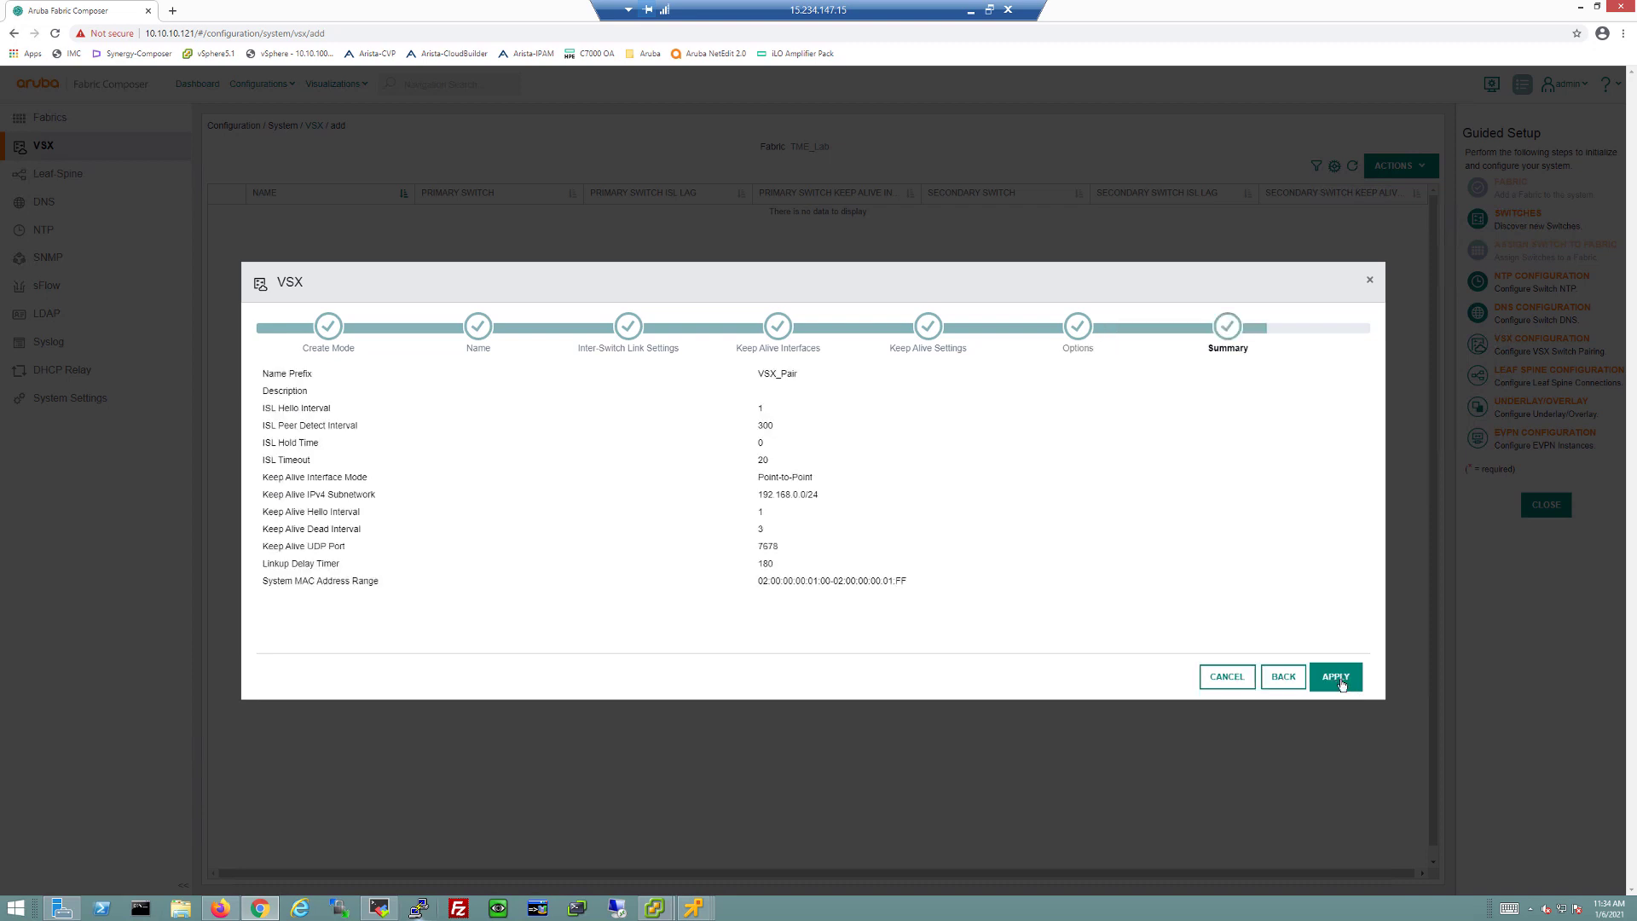
Step: Create VSX pairs Leaf1B-RU24/Leaf1A-RU23 and Leaf2A-RU21/Leaf2B-RU22
left_click(1337, 679)
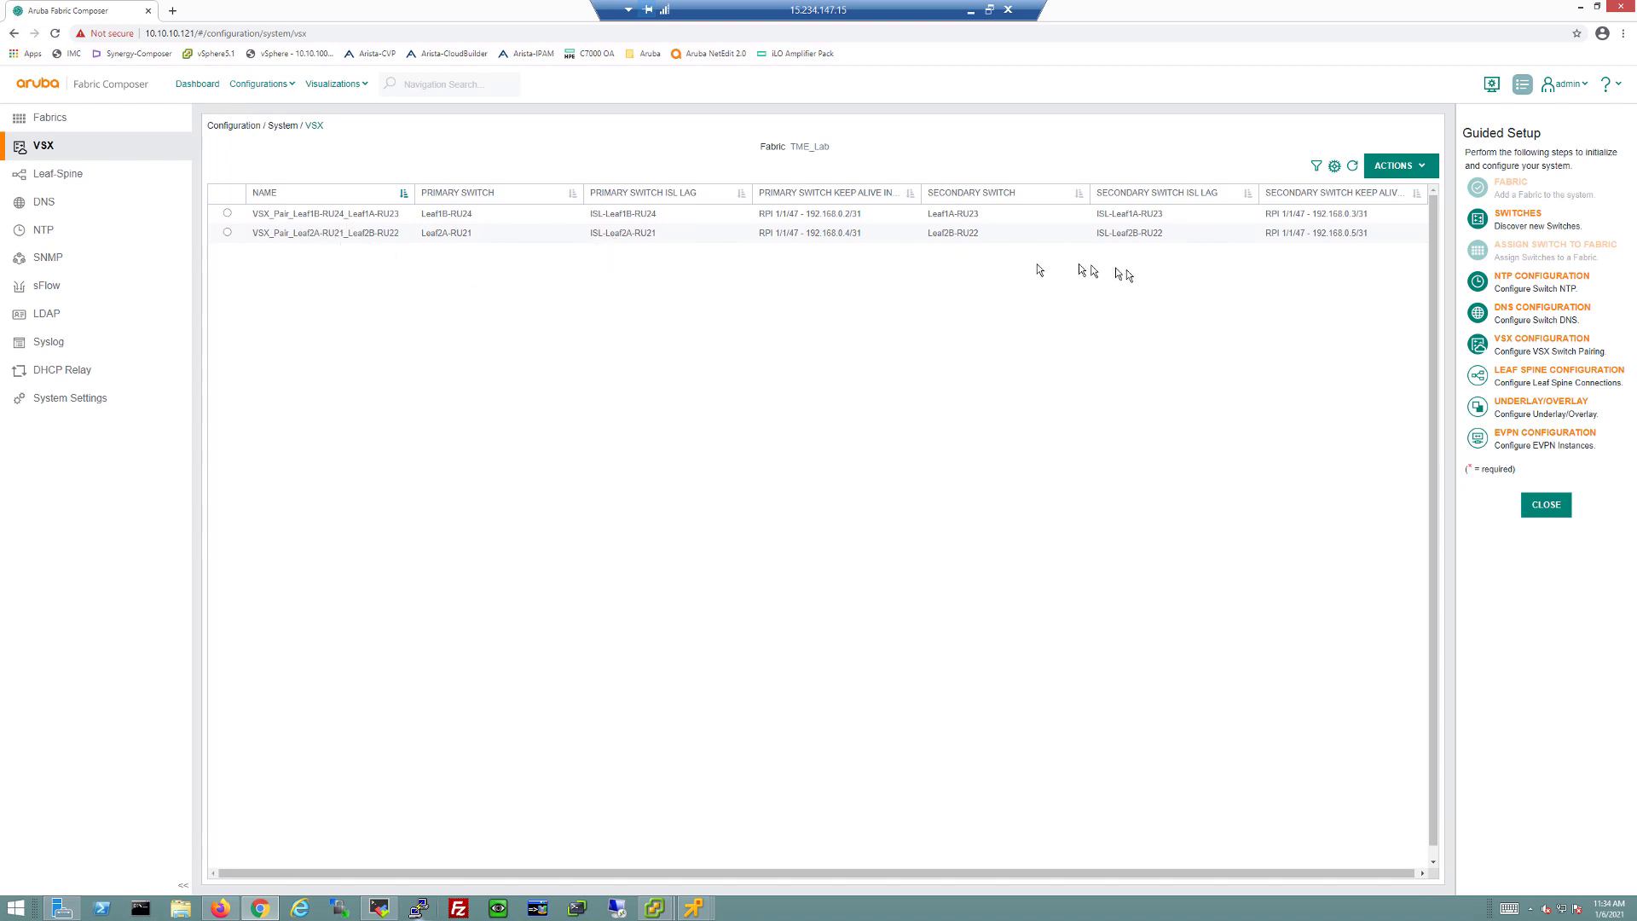
left_click(380, 911)
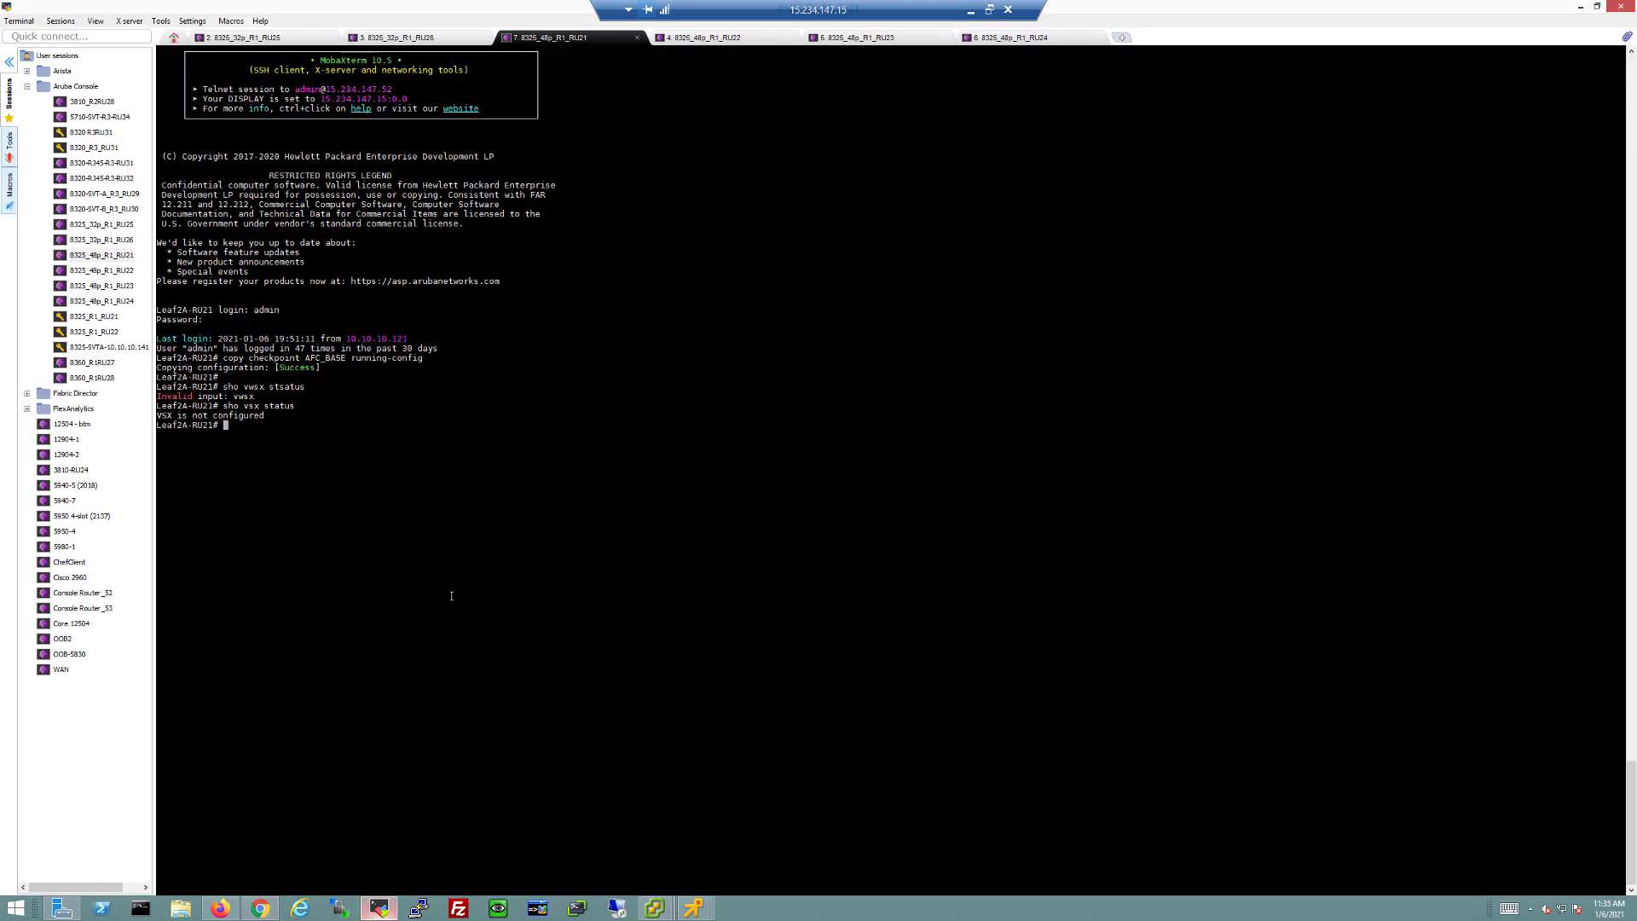
Step: Rerun 'show vsx status' on Leaf2A-RU21 to see ISL In-Sync with its secondary peer
key("Up")
key("Return")
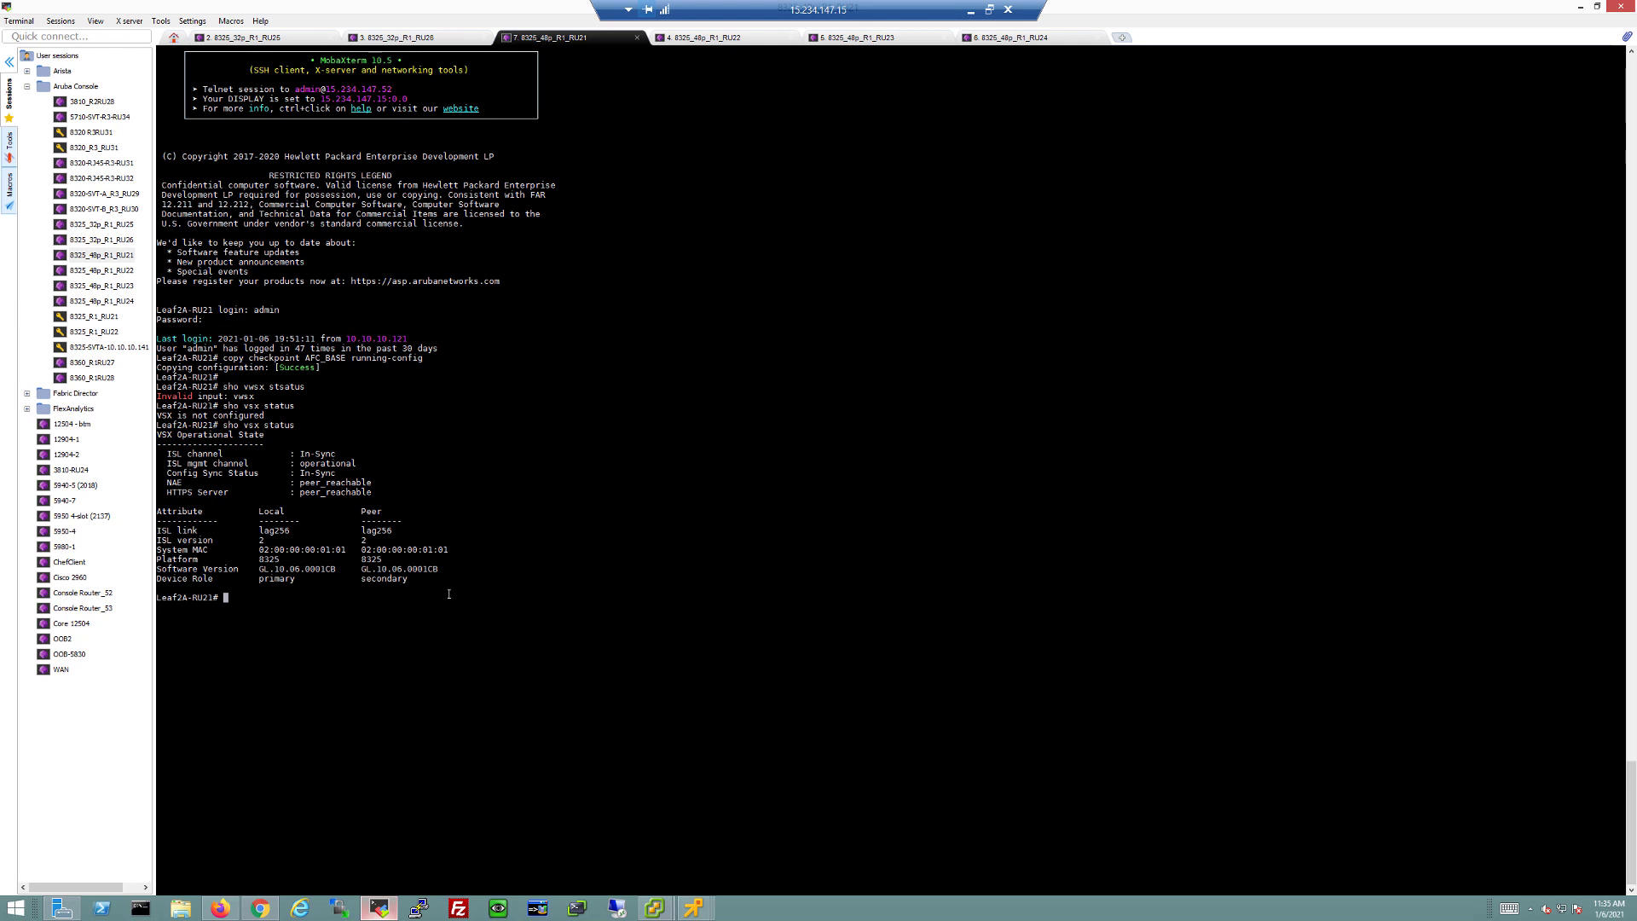
key("alt+Tab")
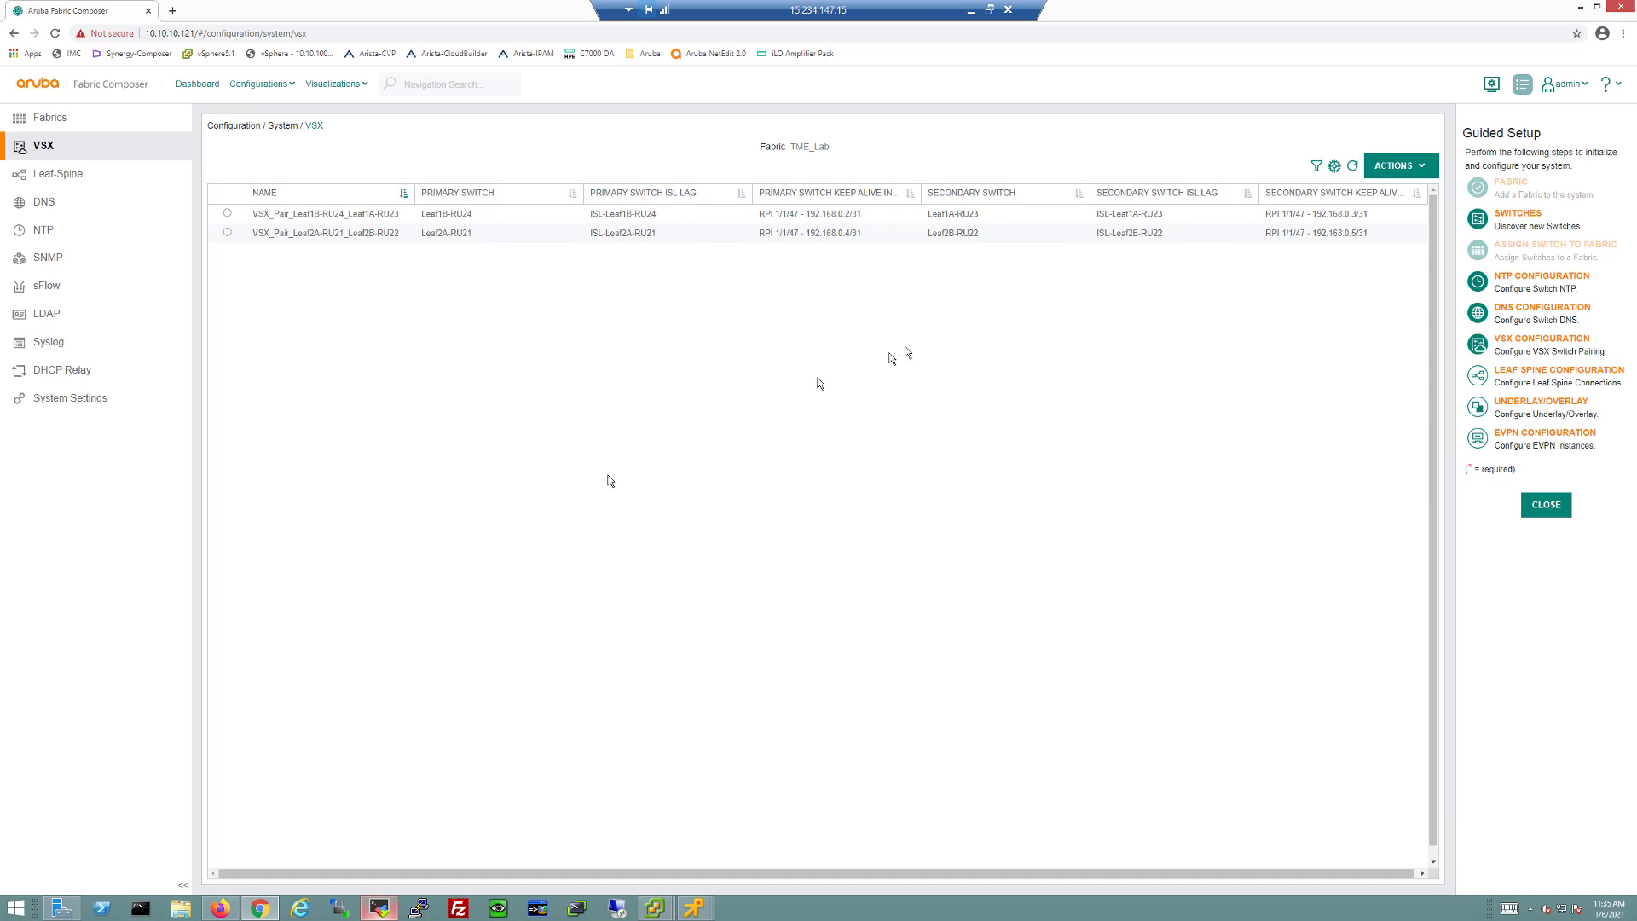
Step: Automatically generate leaf-spine pairs with name prefix LeafSpine on subnet 192.168.10.0/24
left_click(1528, 378)
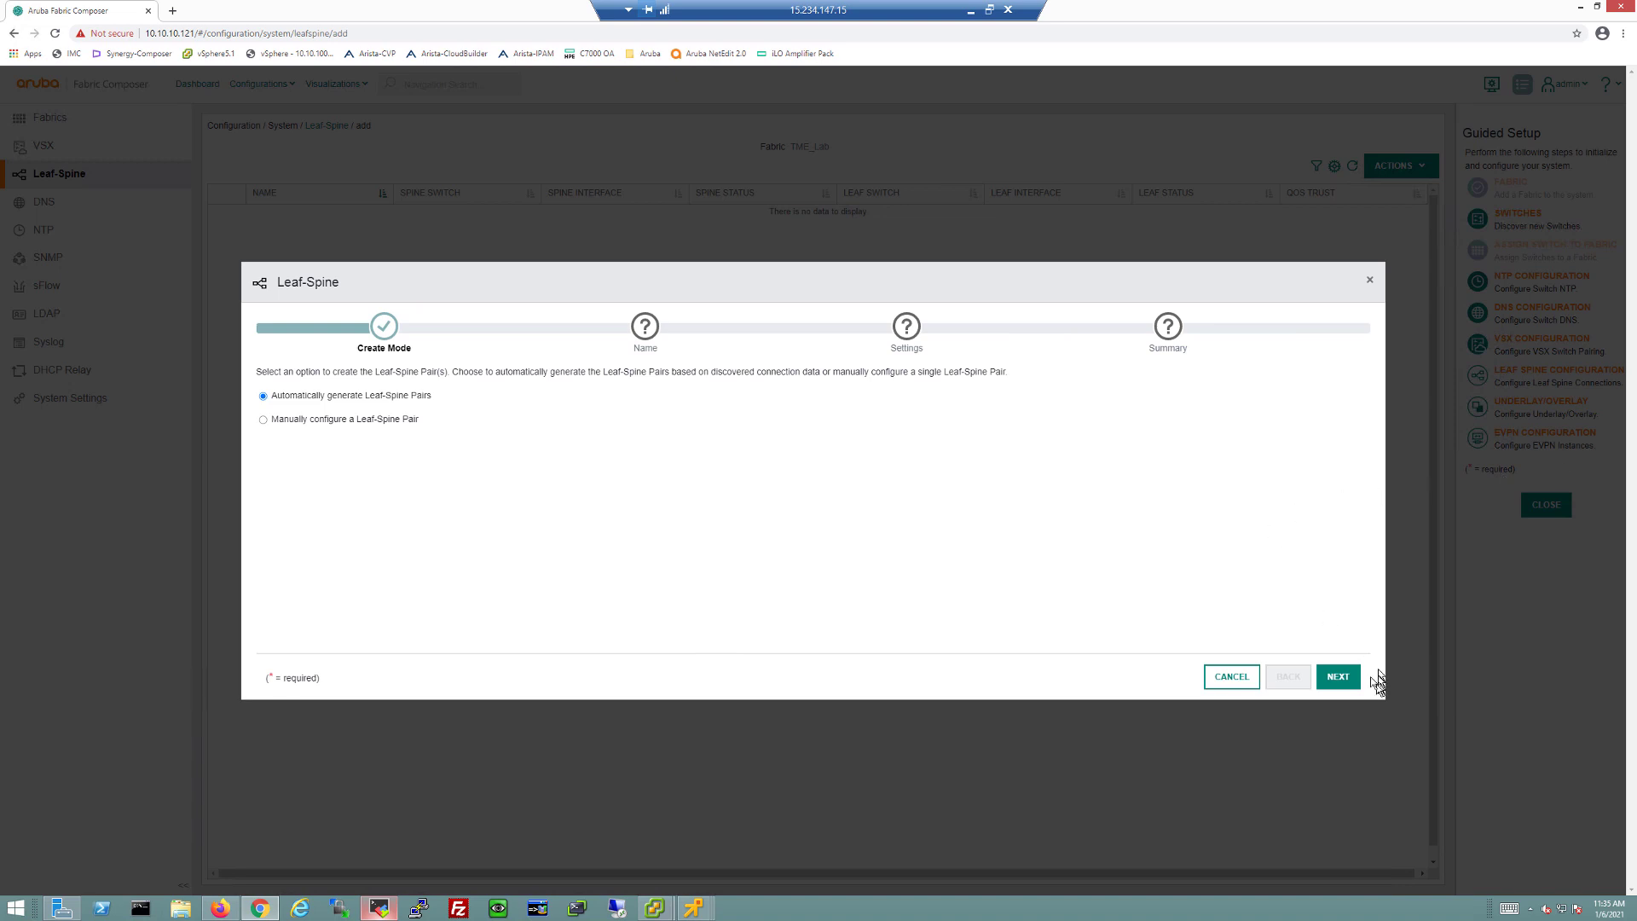
left_click(1341, 678)
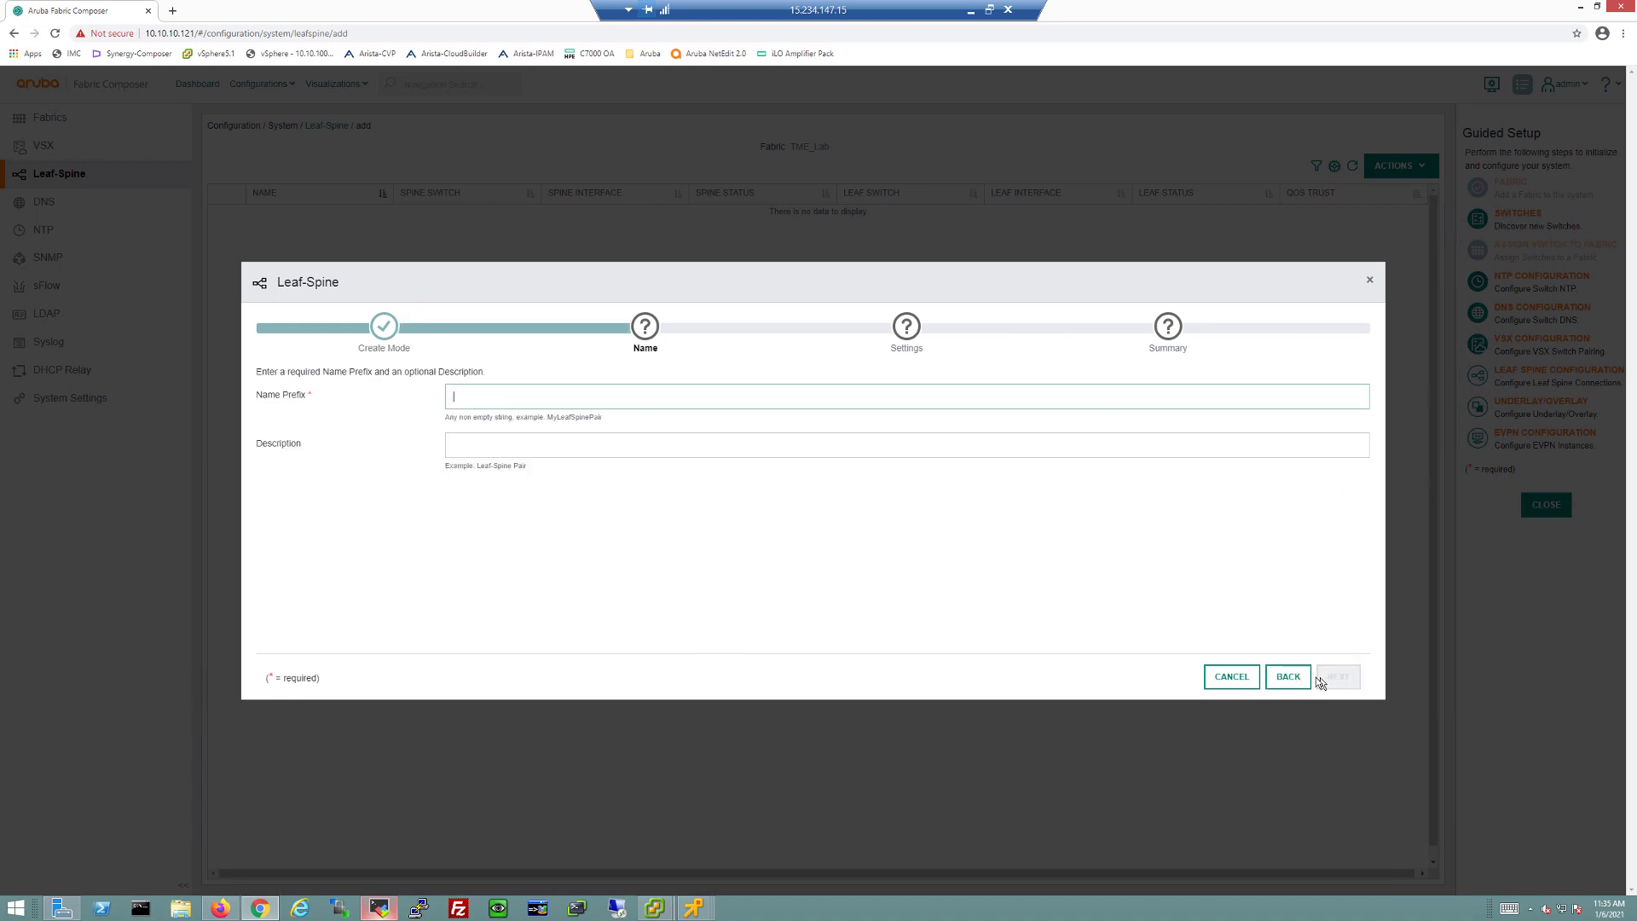
left_click(1288, 677)
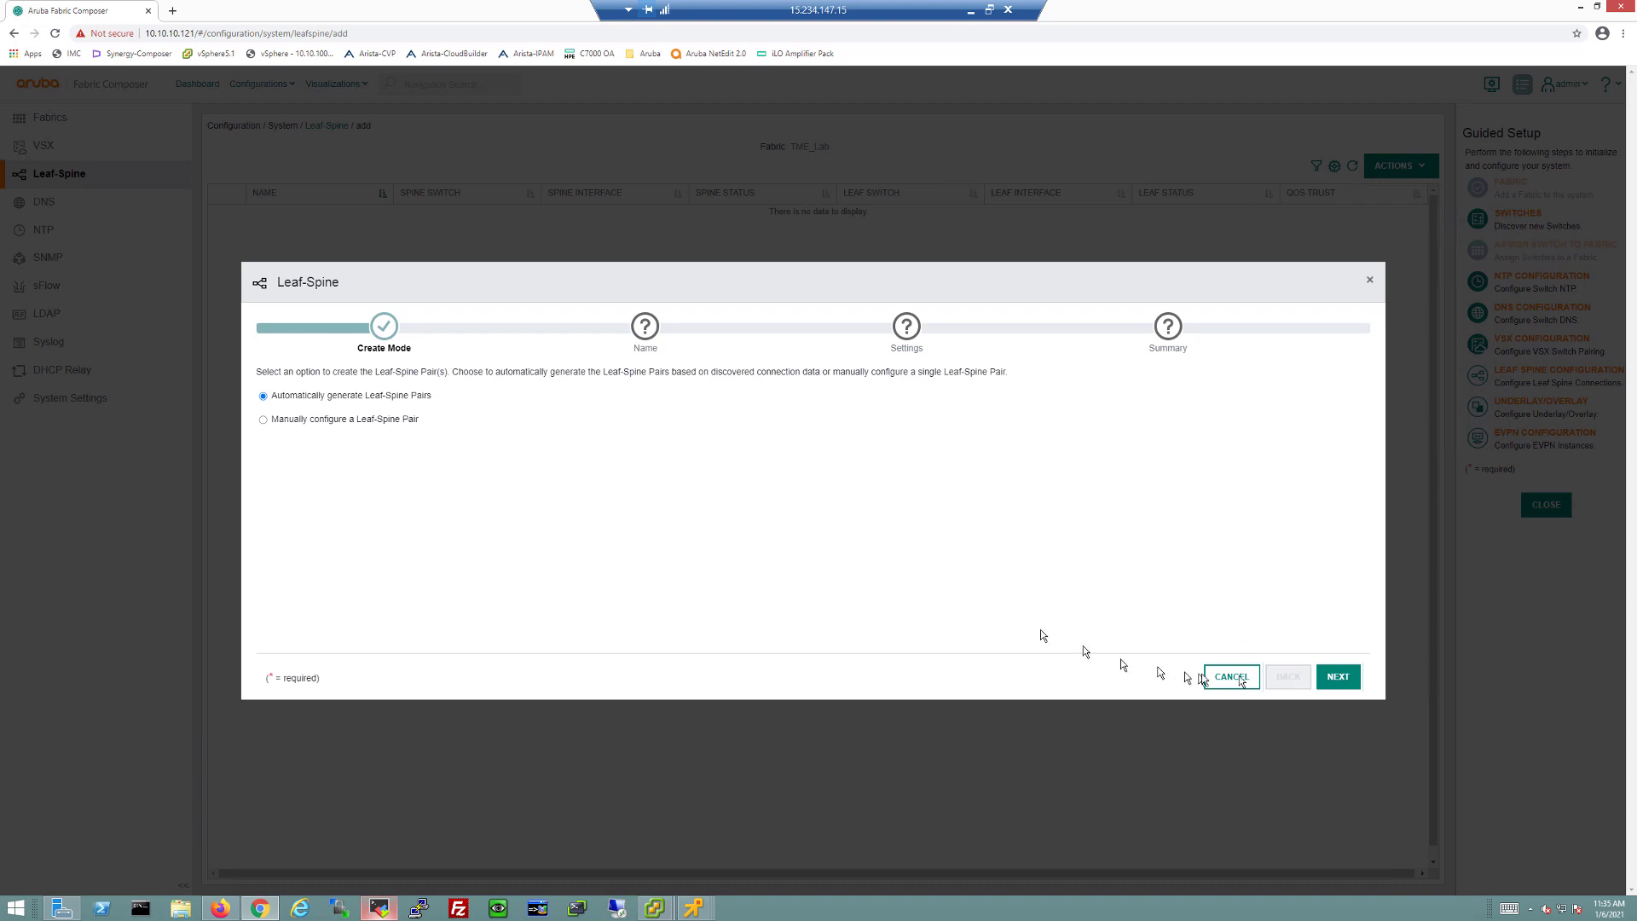
left_click(1337, 678)
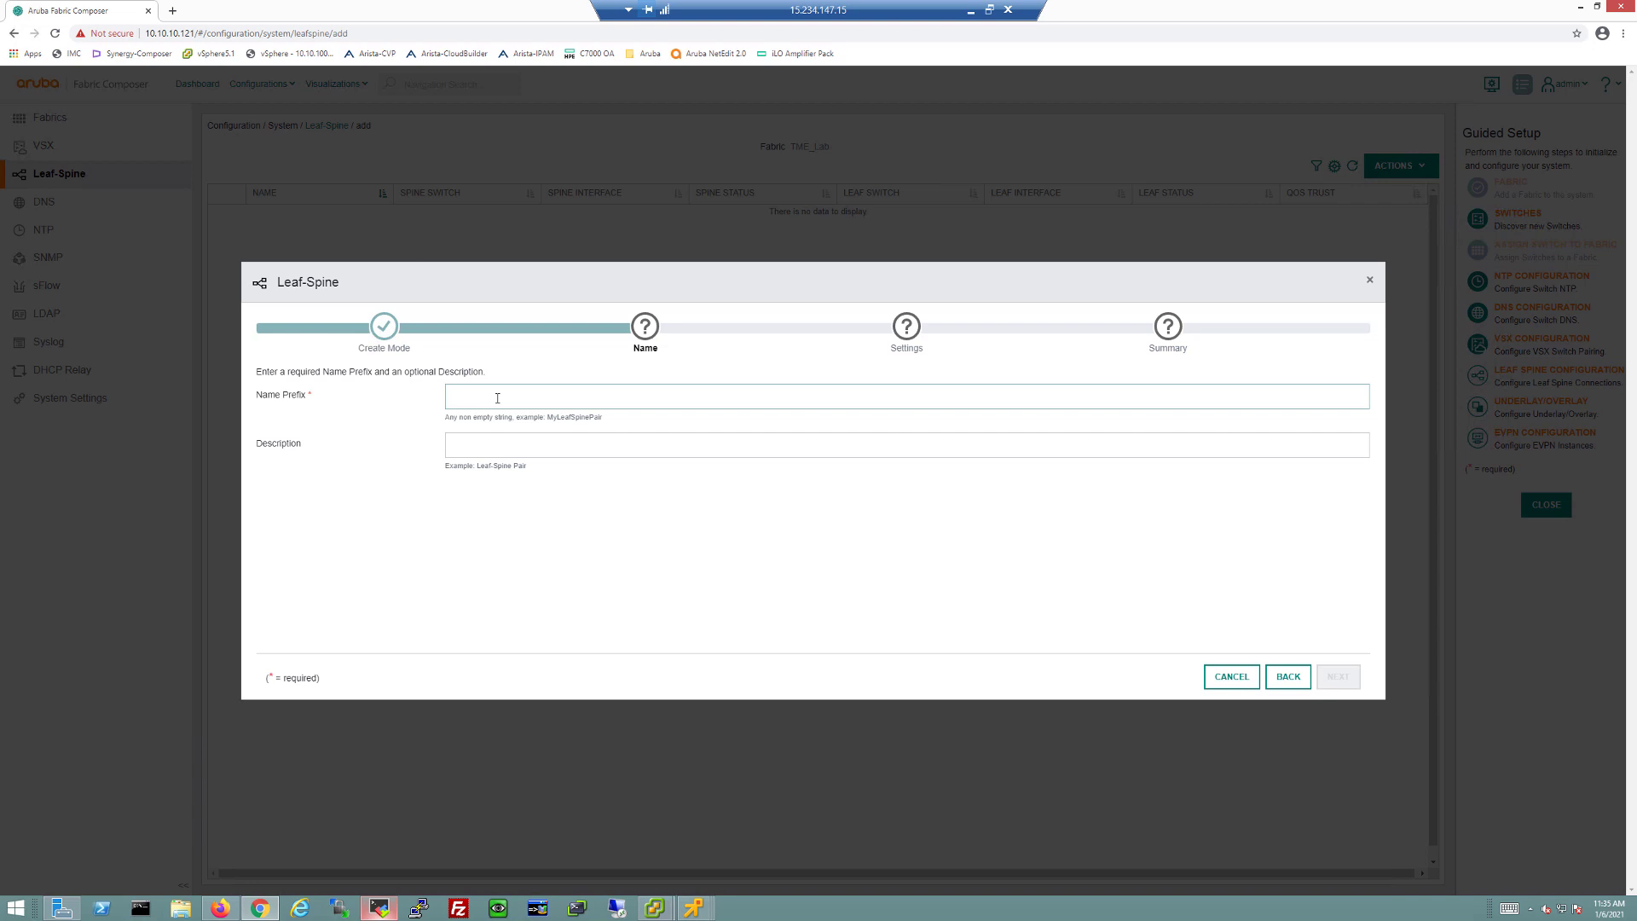
left_click(497, 398)
type("LeafSpine")
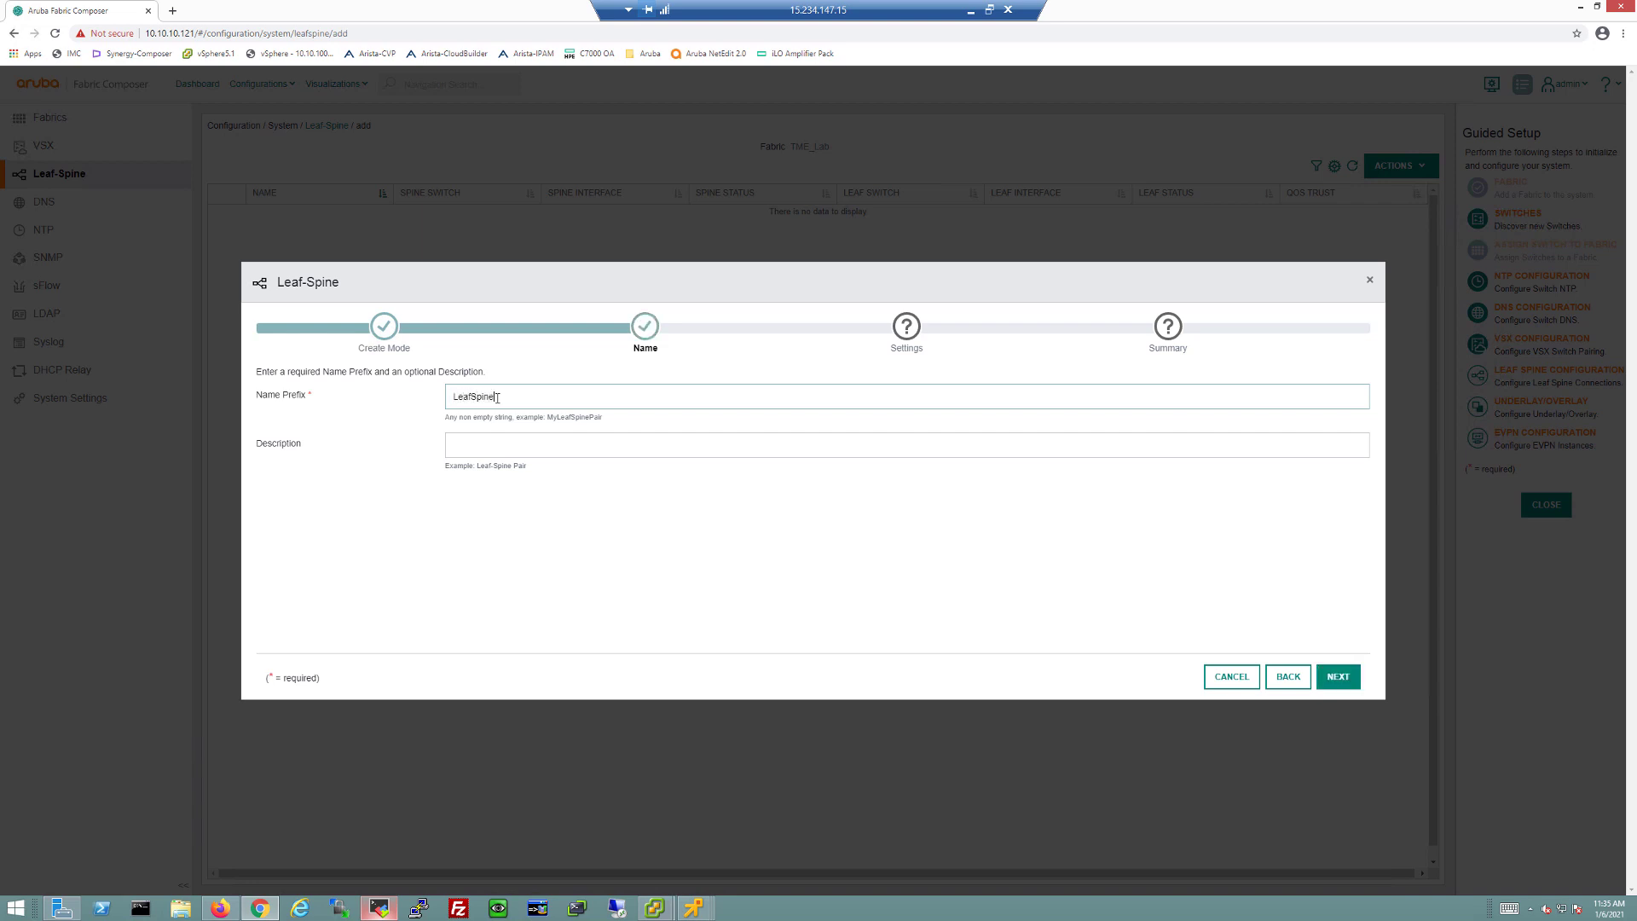
left_click(1339, 678)
left_click(512, 398)
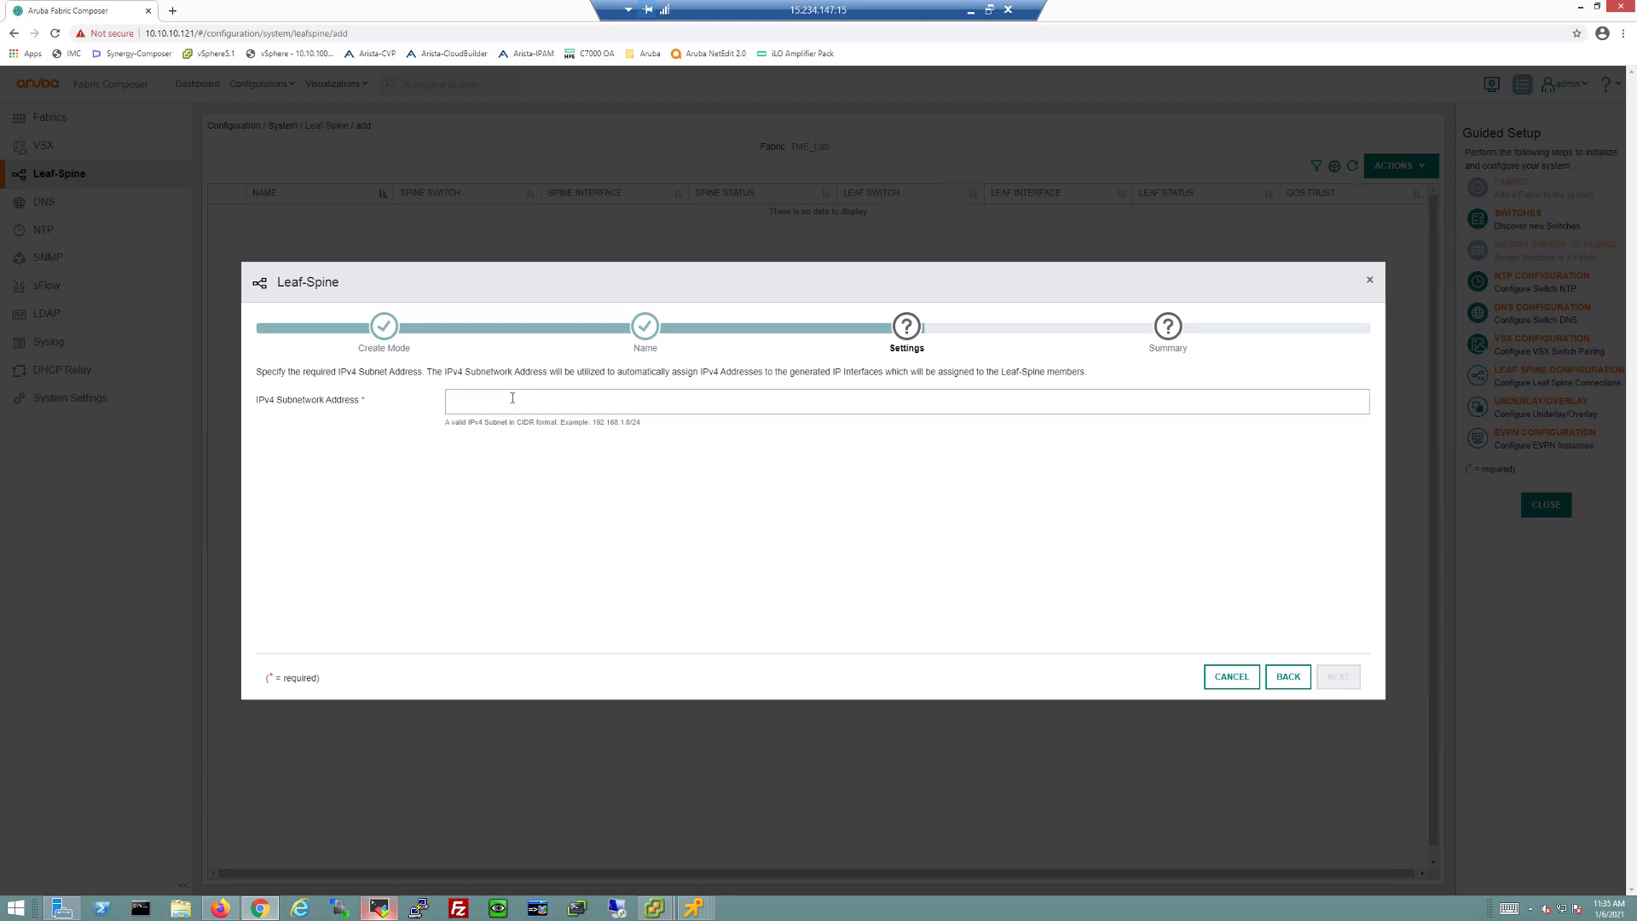
type("192.168")
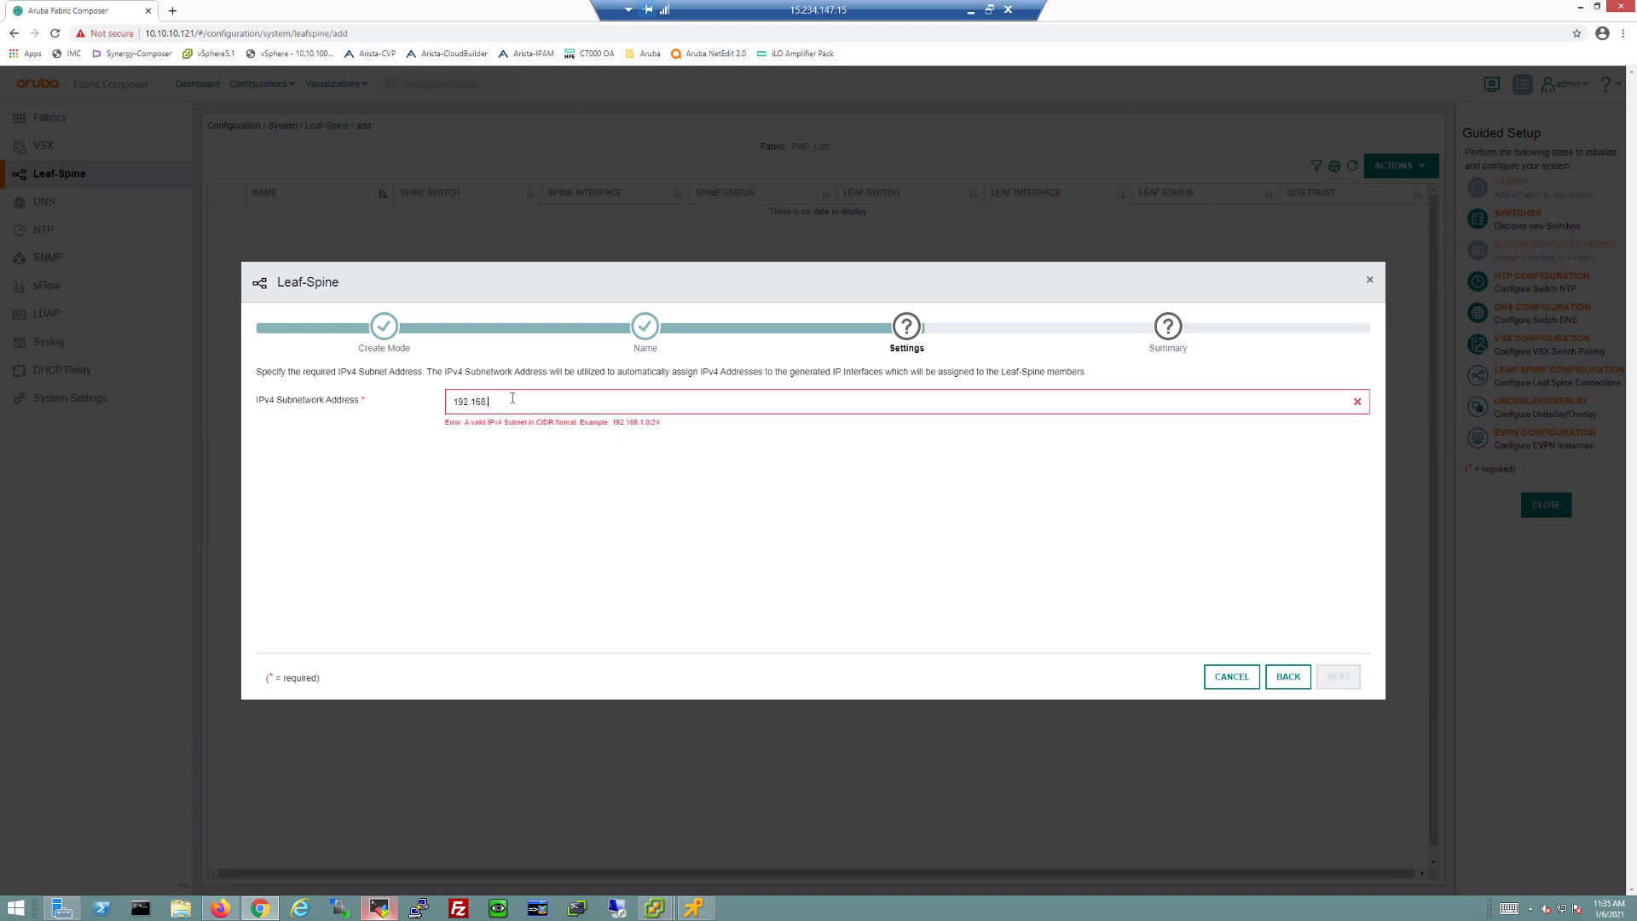
type(".10.0/24")
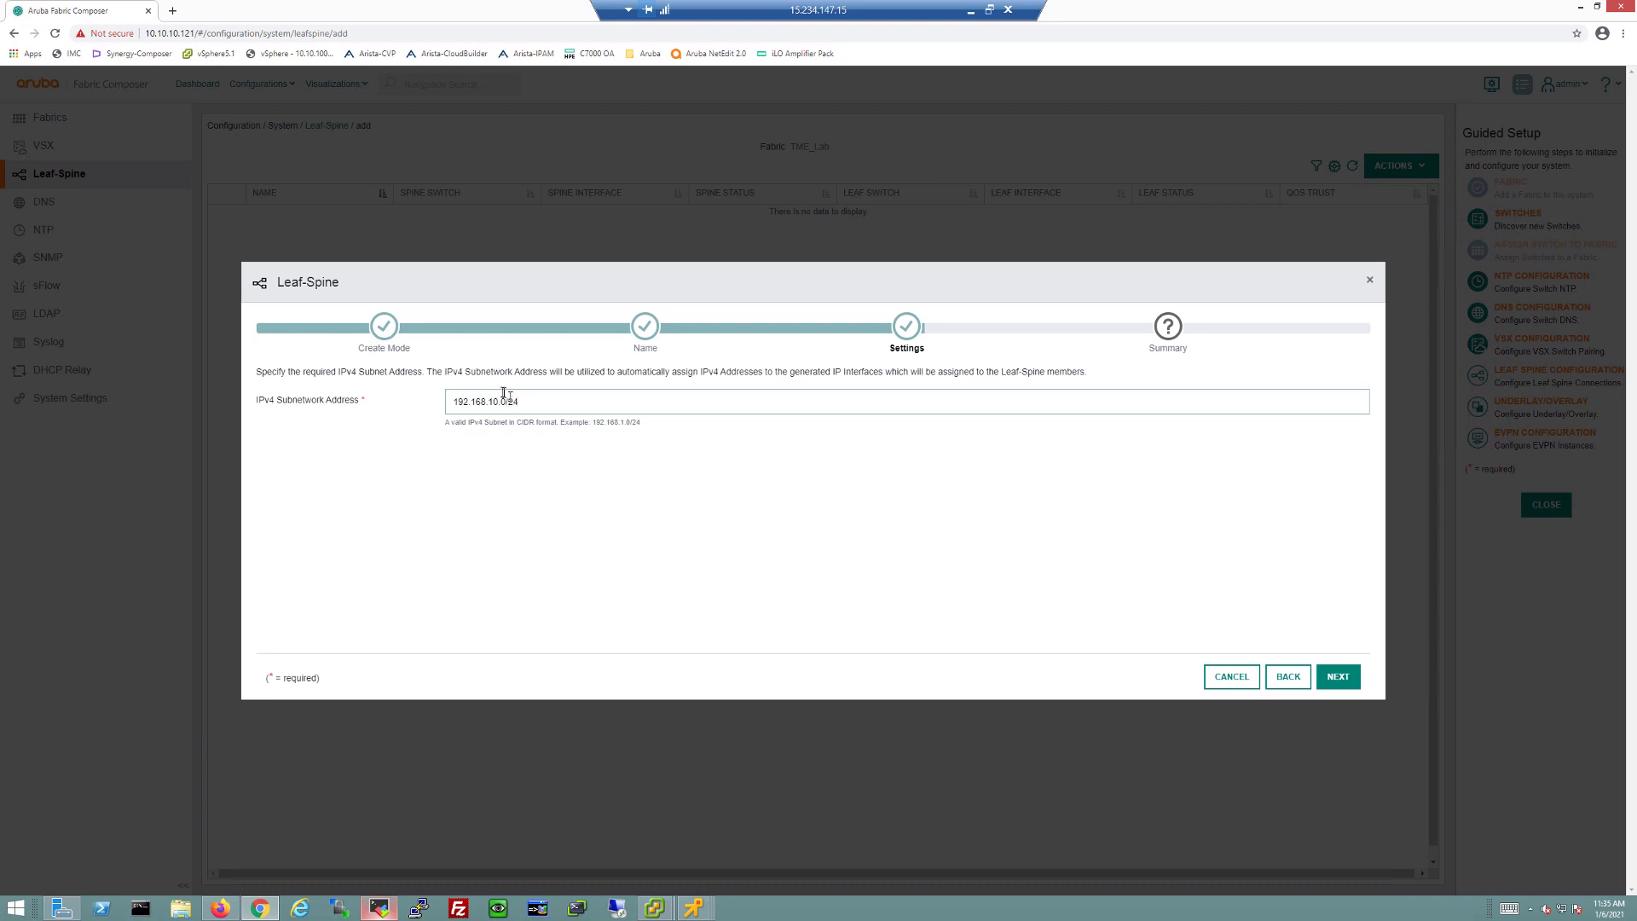
left_click(1339, 677)
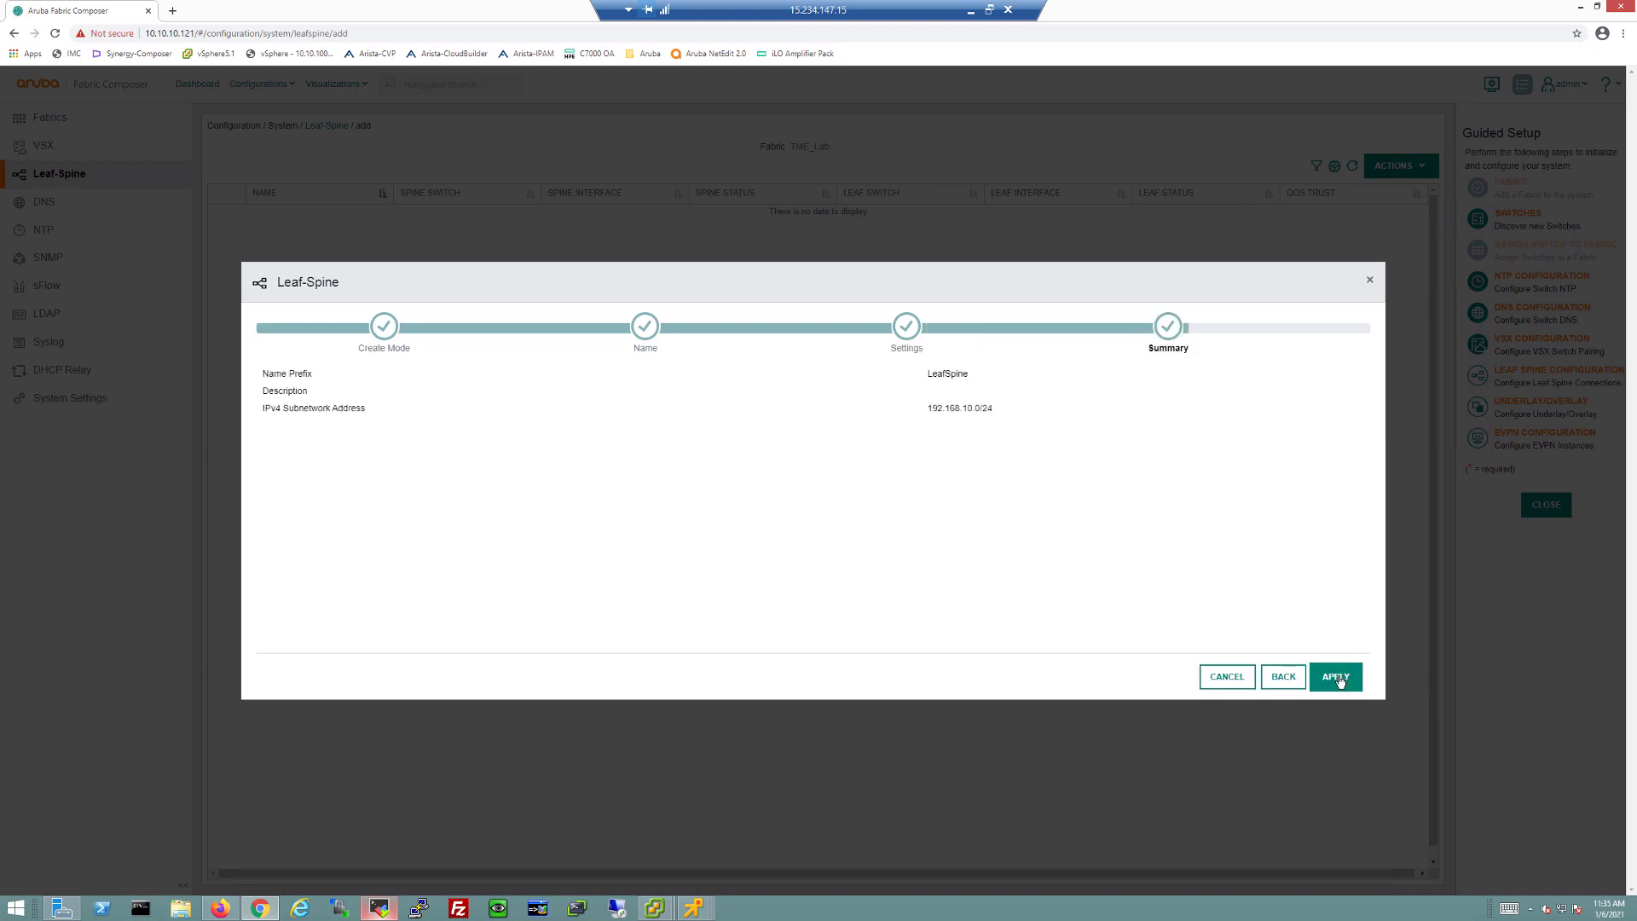
left_click(1338, 678)
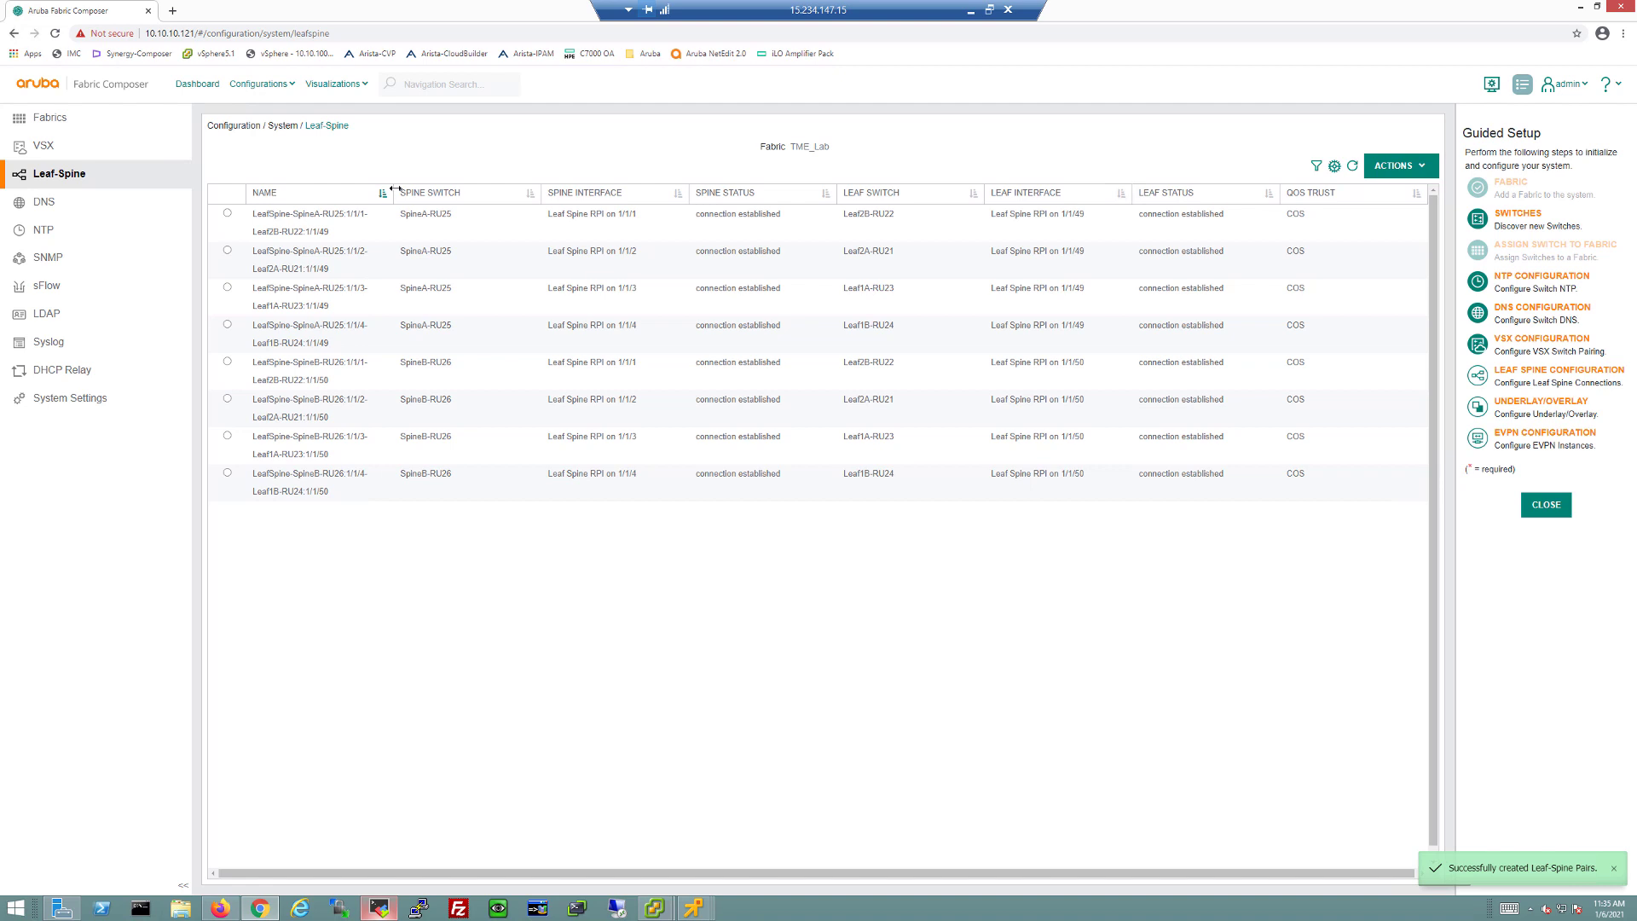
Step: Widen the leaf-spine NAME column so names fit, then switch over to MobaXterm
left_click_drag(431, 188, 483, 194)
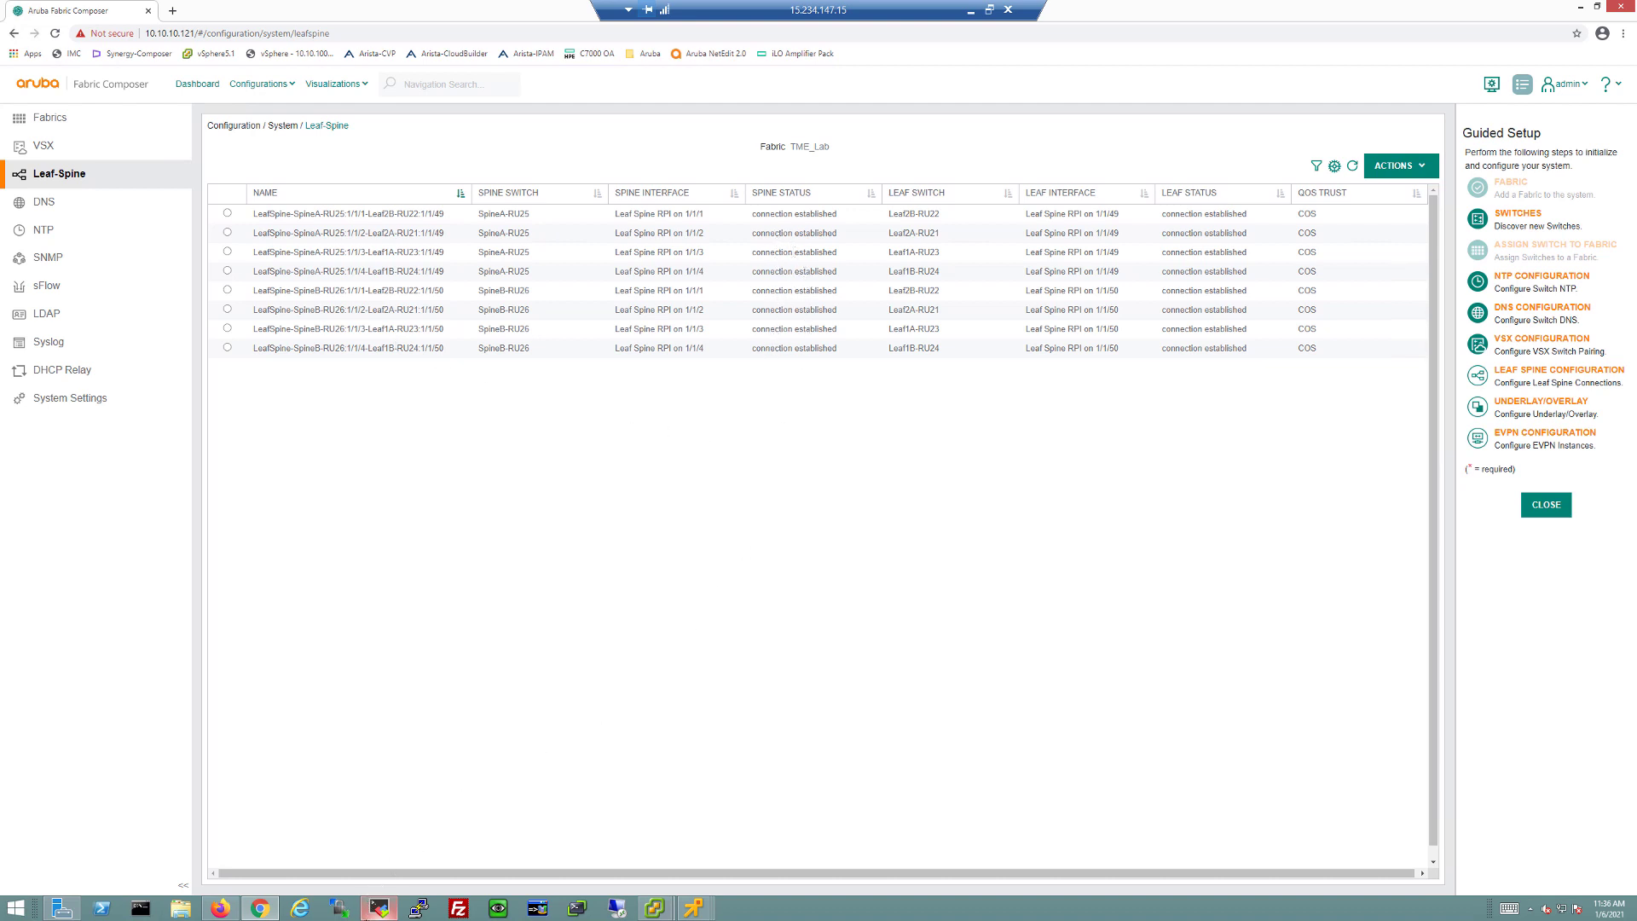
left_click(383, 910)
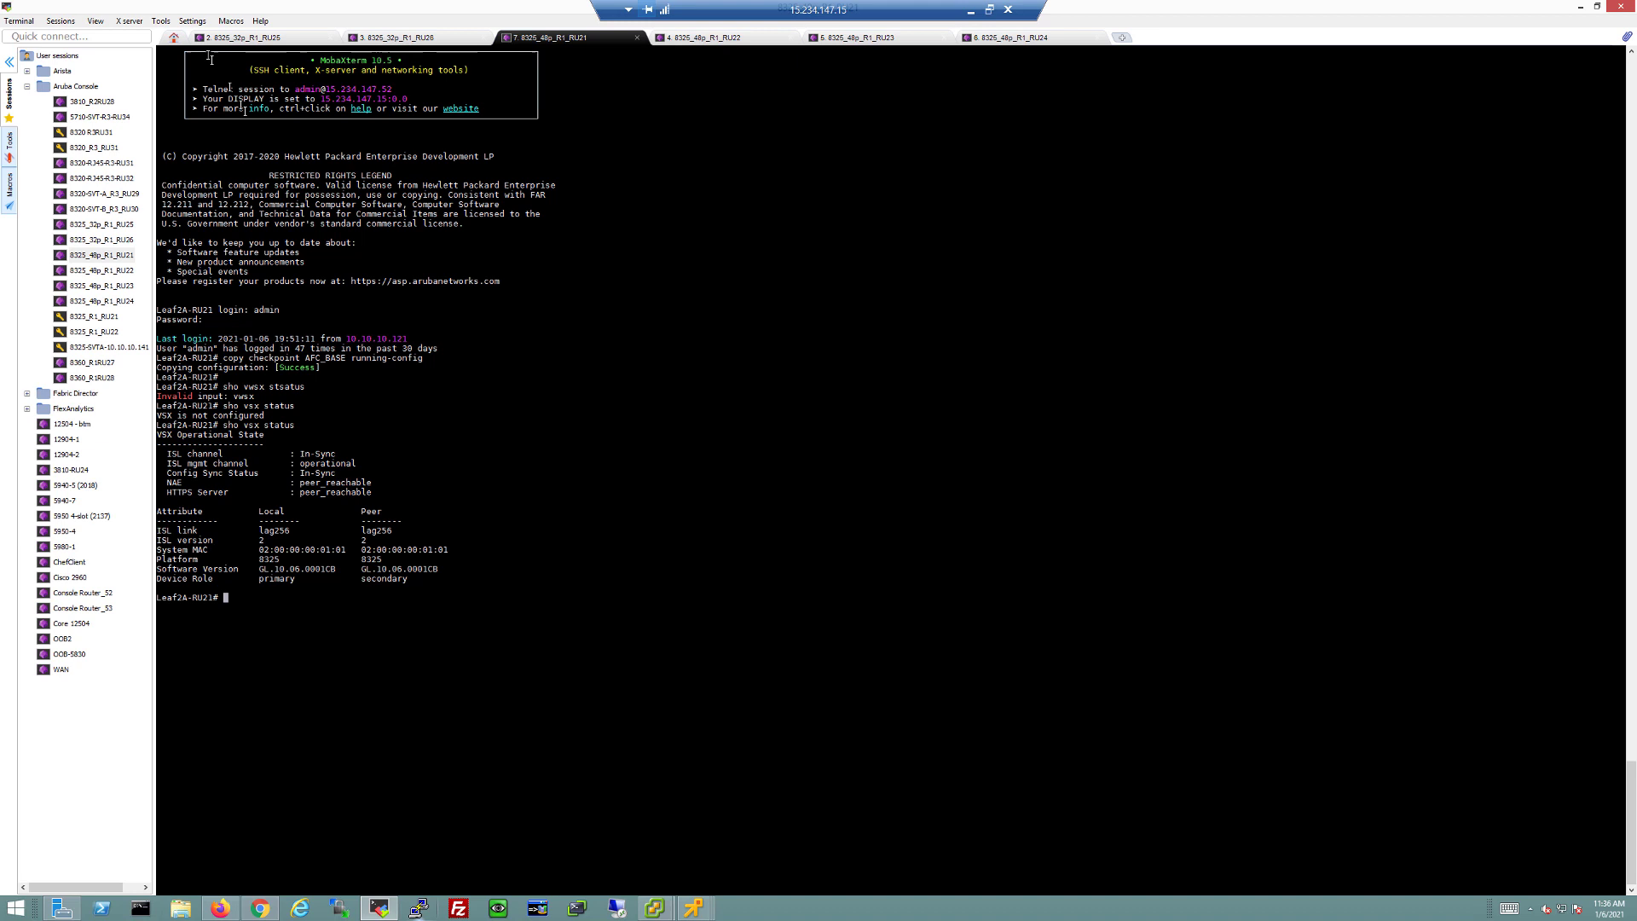
Step: On SpineA-RU25, run 'sho ip int brie' to confirm 1/1/1–1/1/4 are up with 192.168.10.x/31 addresses
left_click(231, 38)
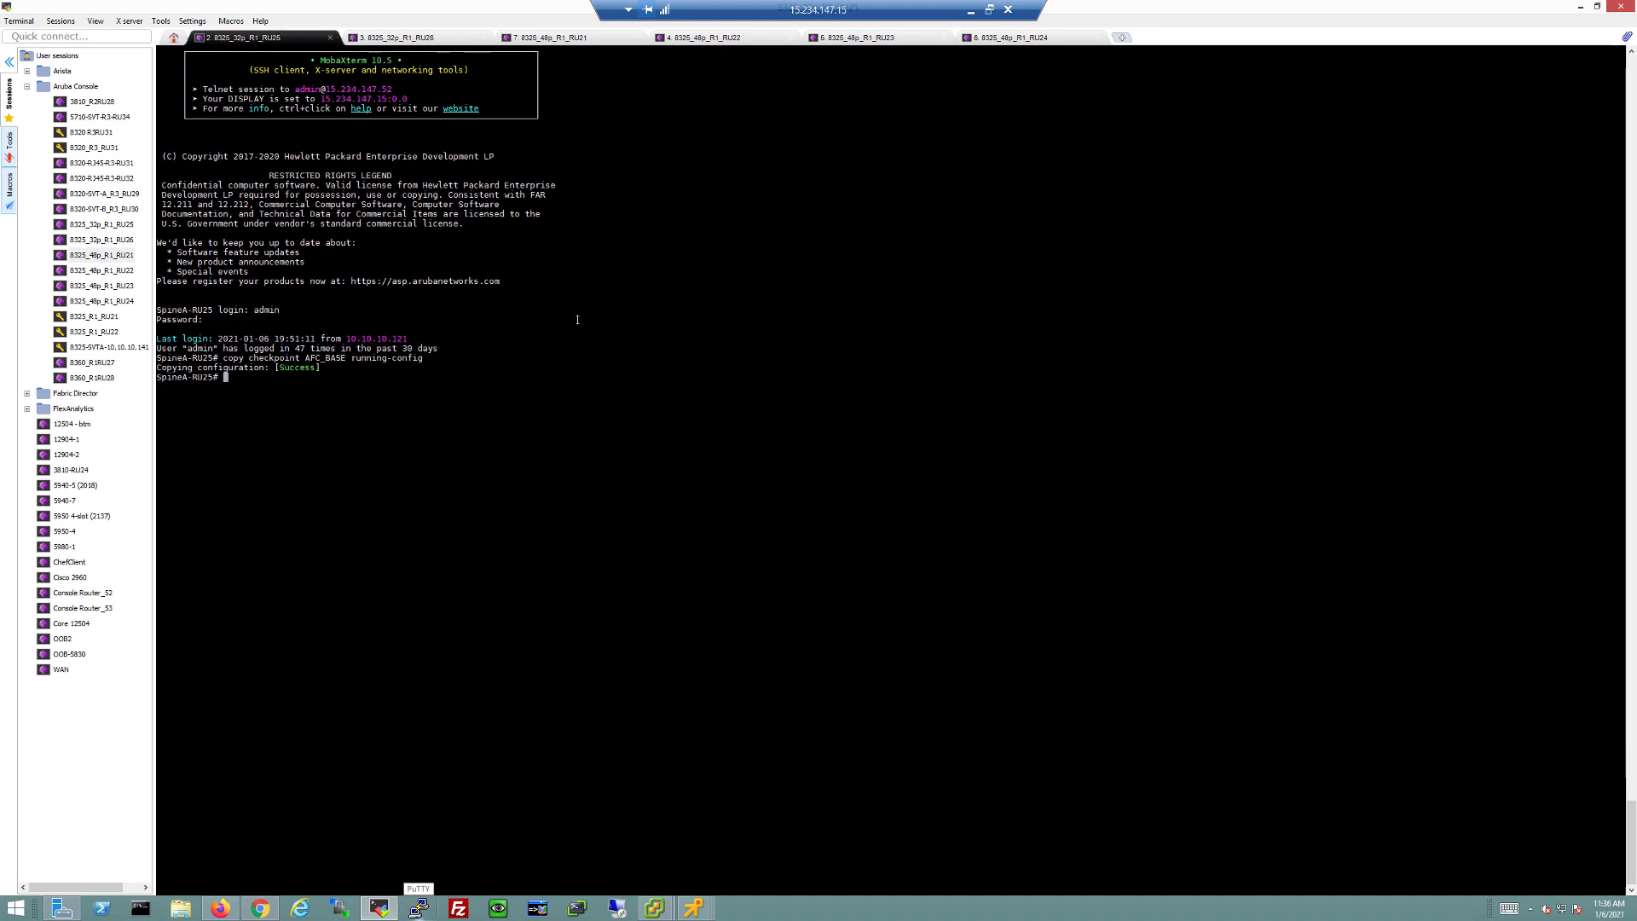
type("sho ip oint brie")
key("Return")
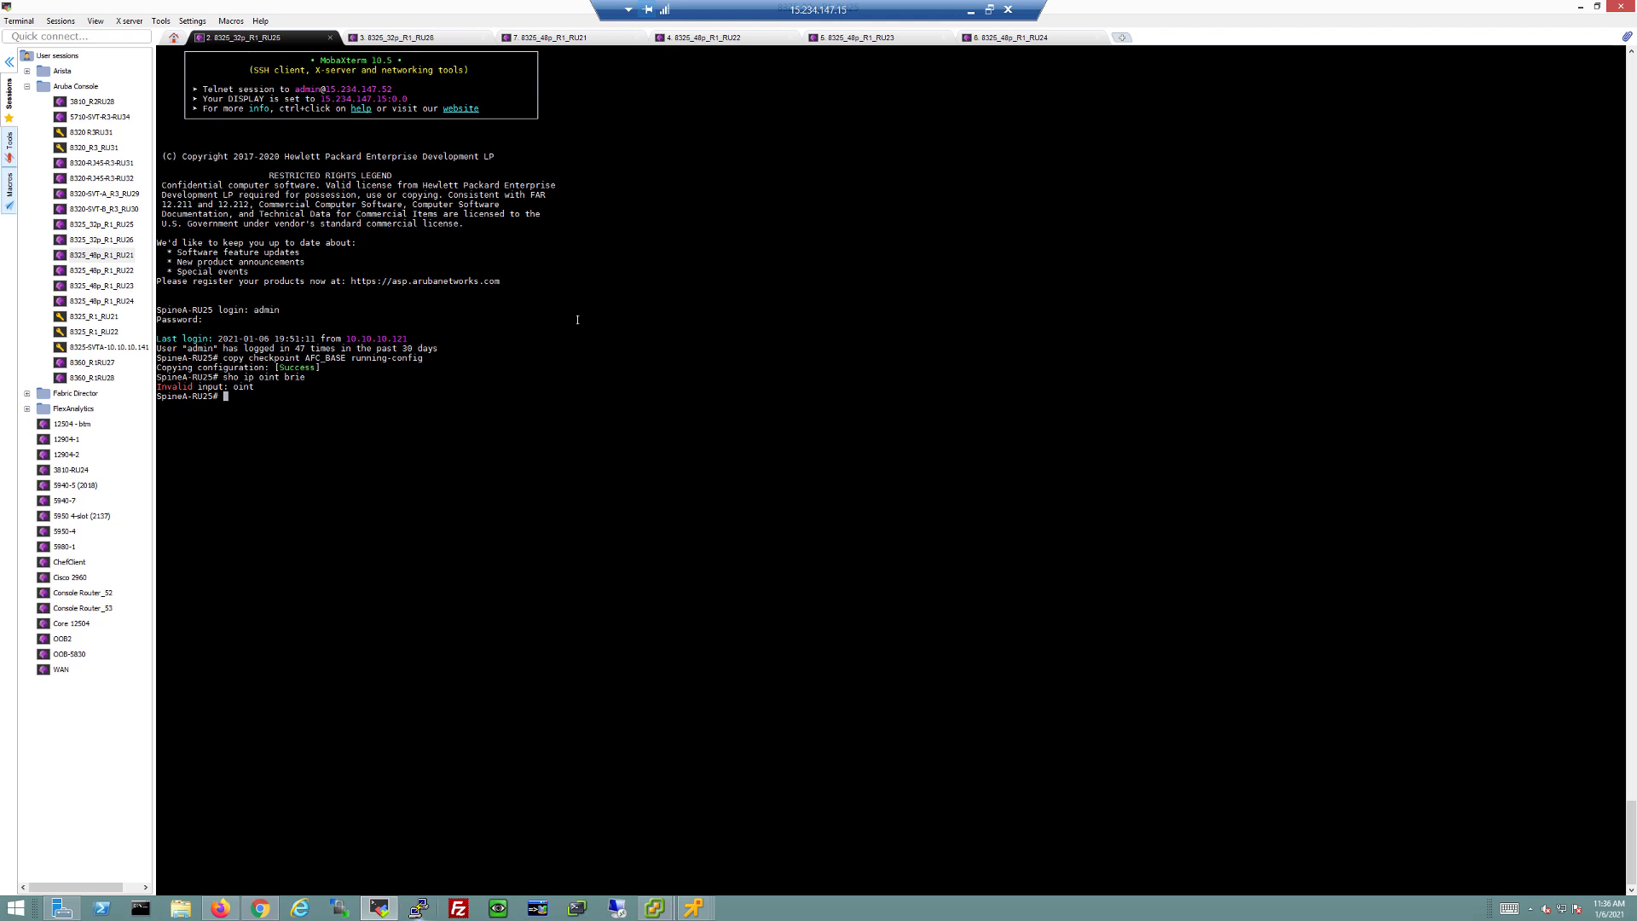
type("sho ip int brie")
key("Return")
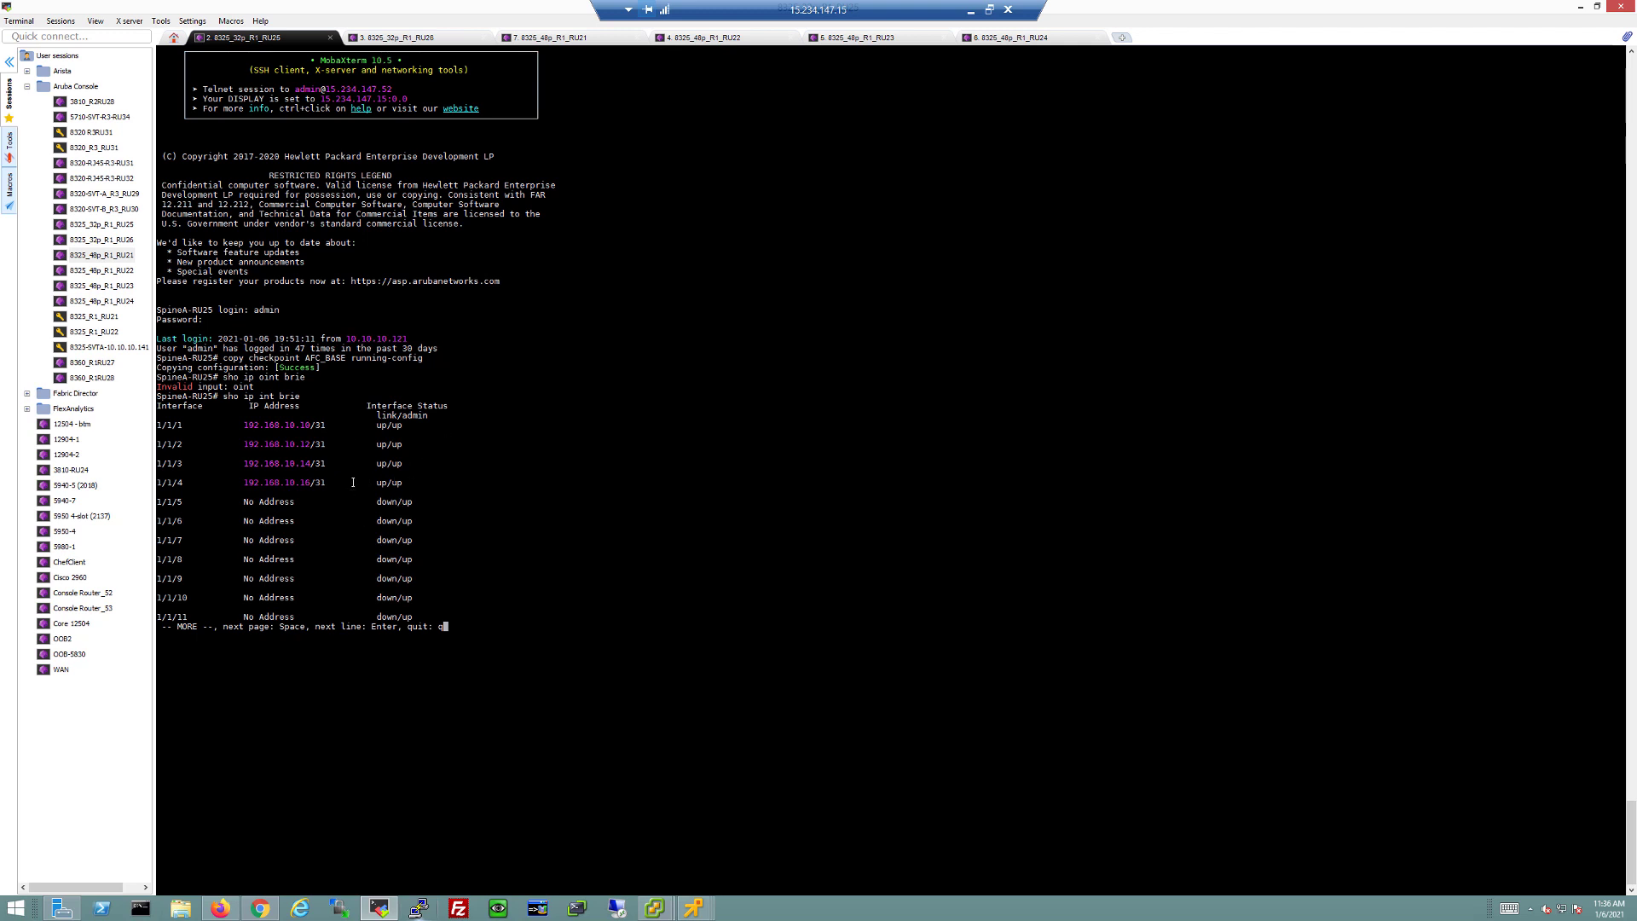
key("alt+Tab")
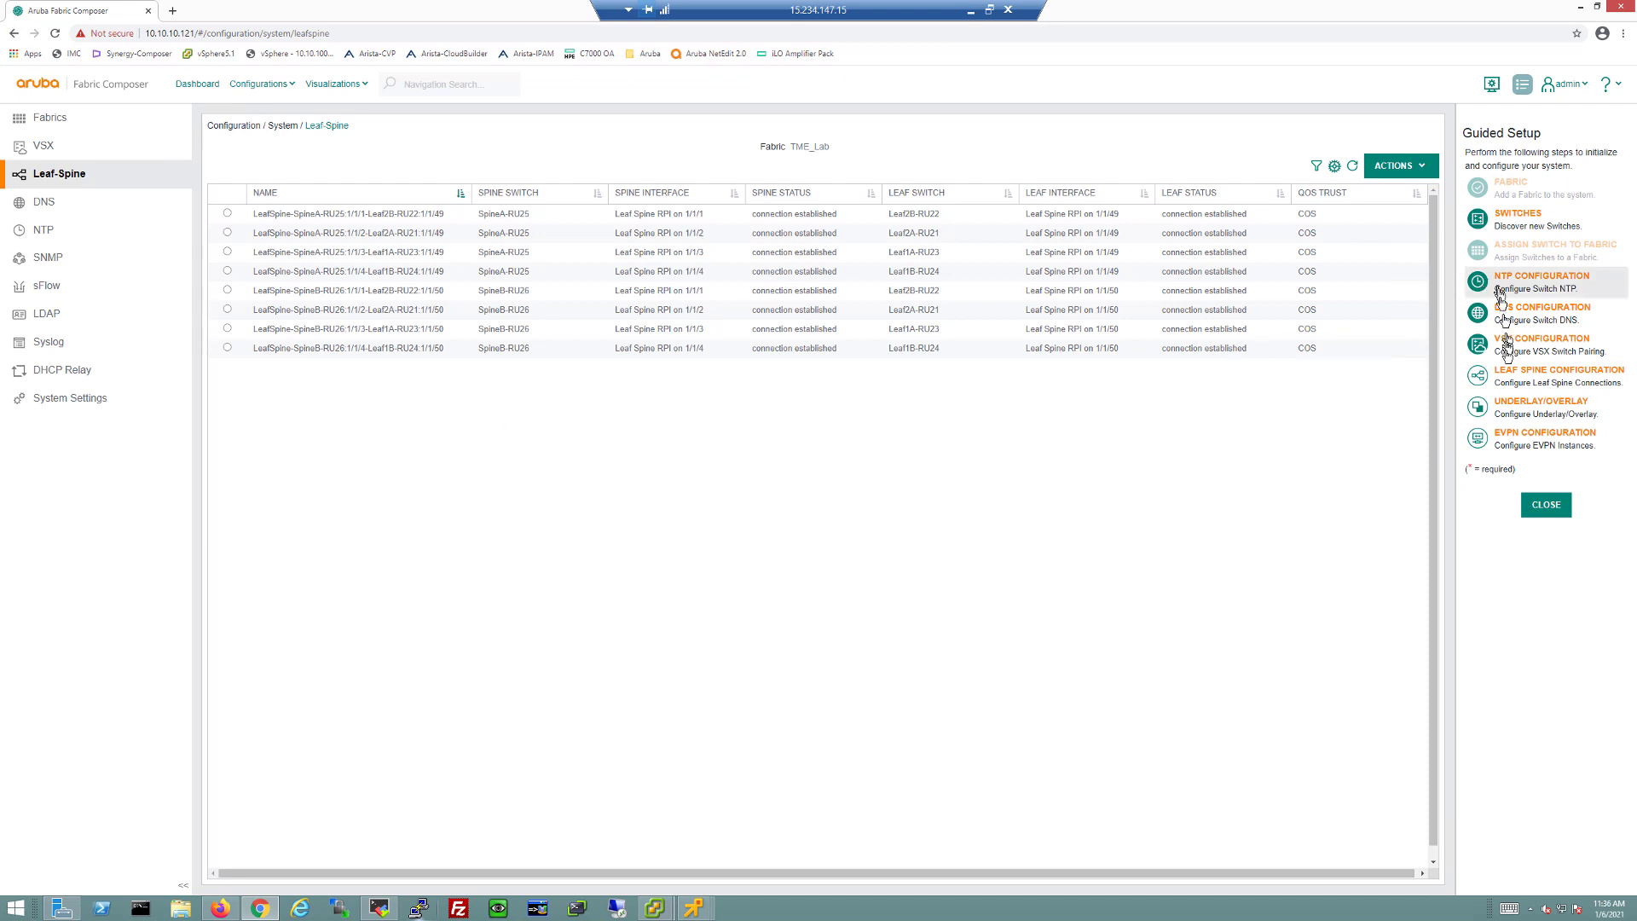
Step: Start a new underlay on the default VRF from Underlay/Overlay's Underlays ACTIONS > Add
left_click(1500, 416)
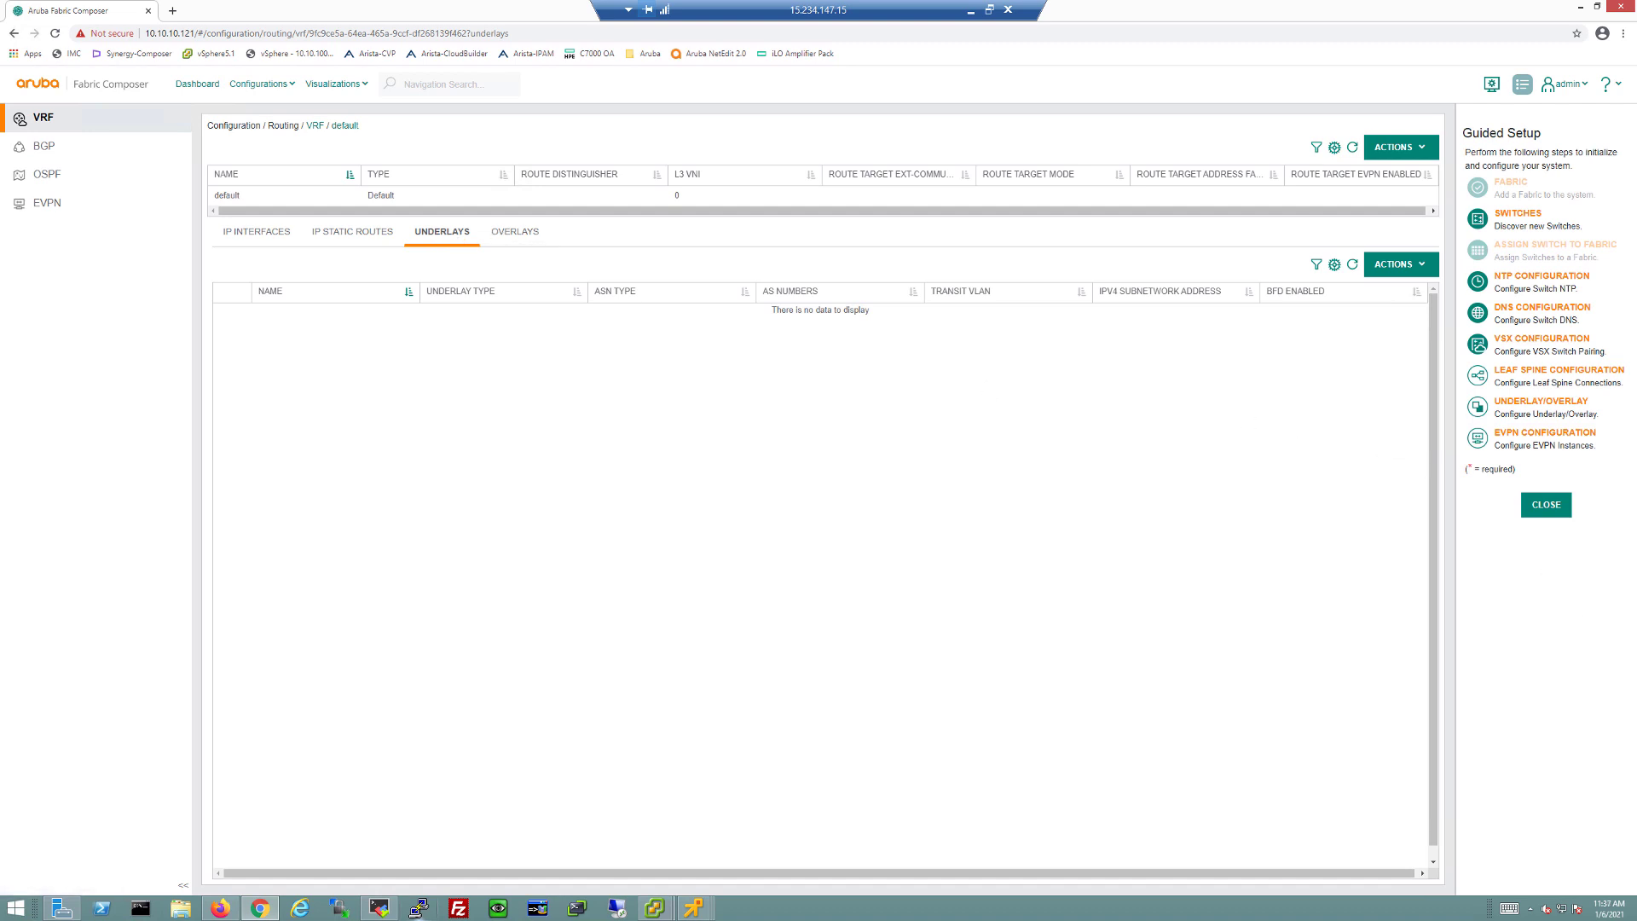
left_click(1379, 265)
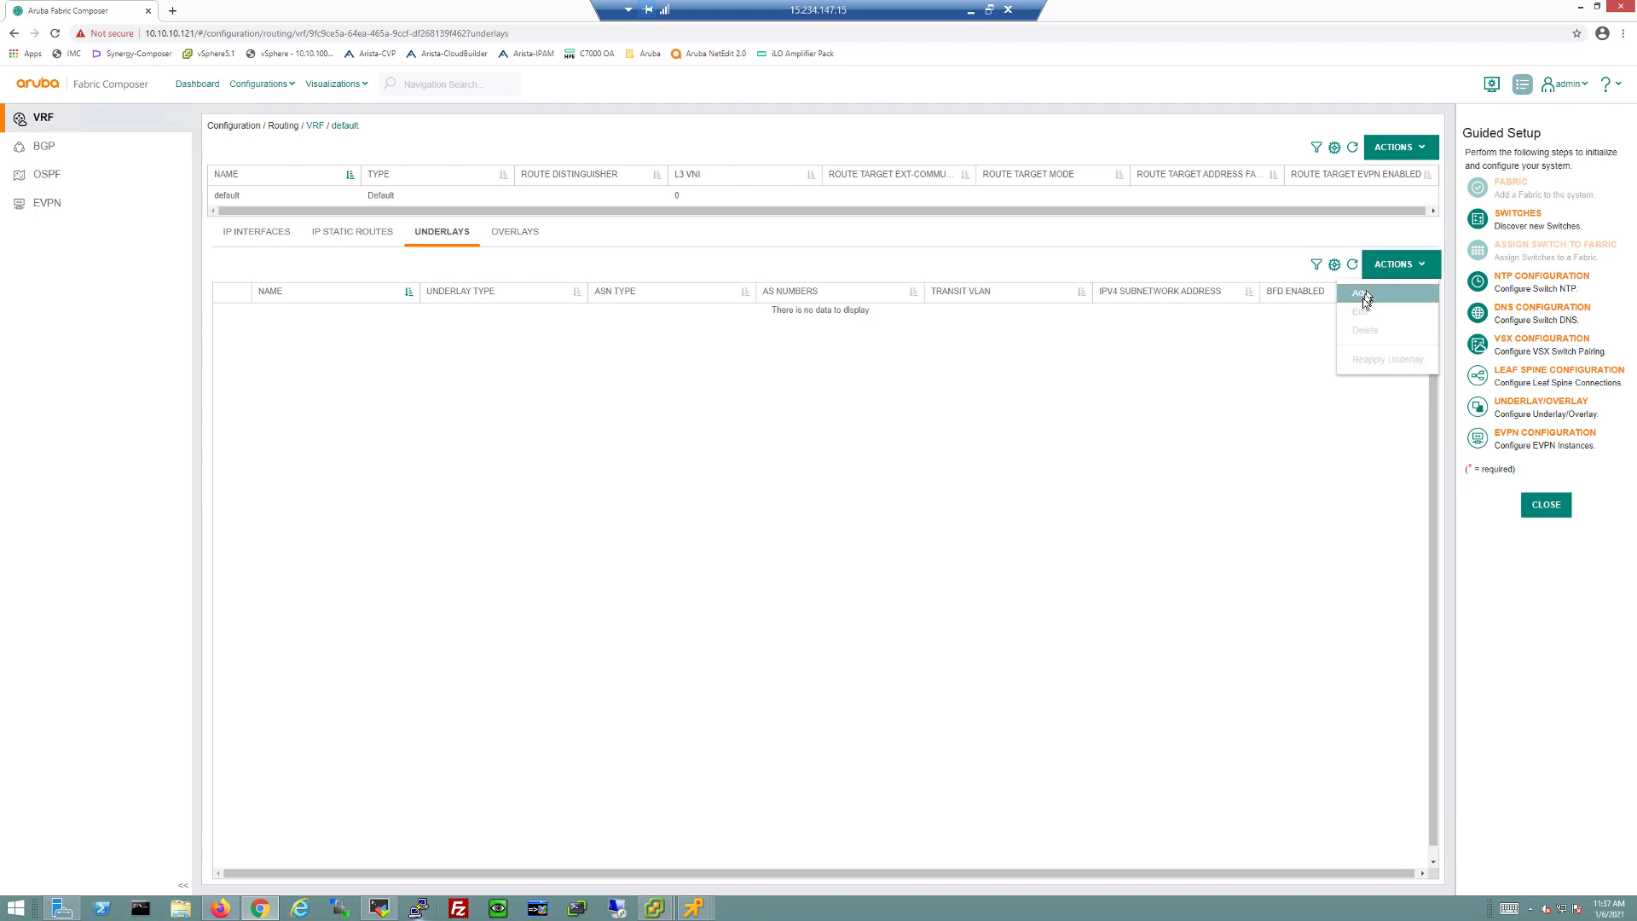
left_click(1362, 294)
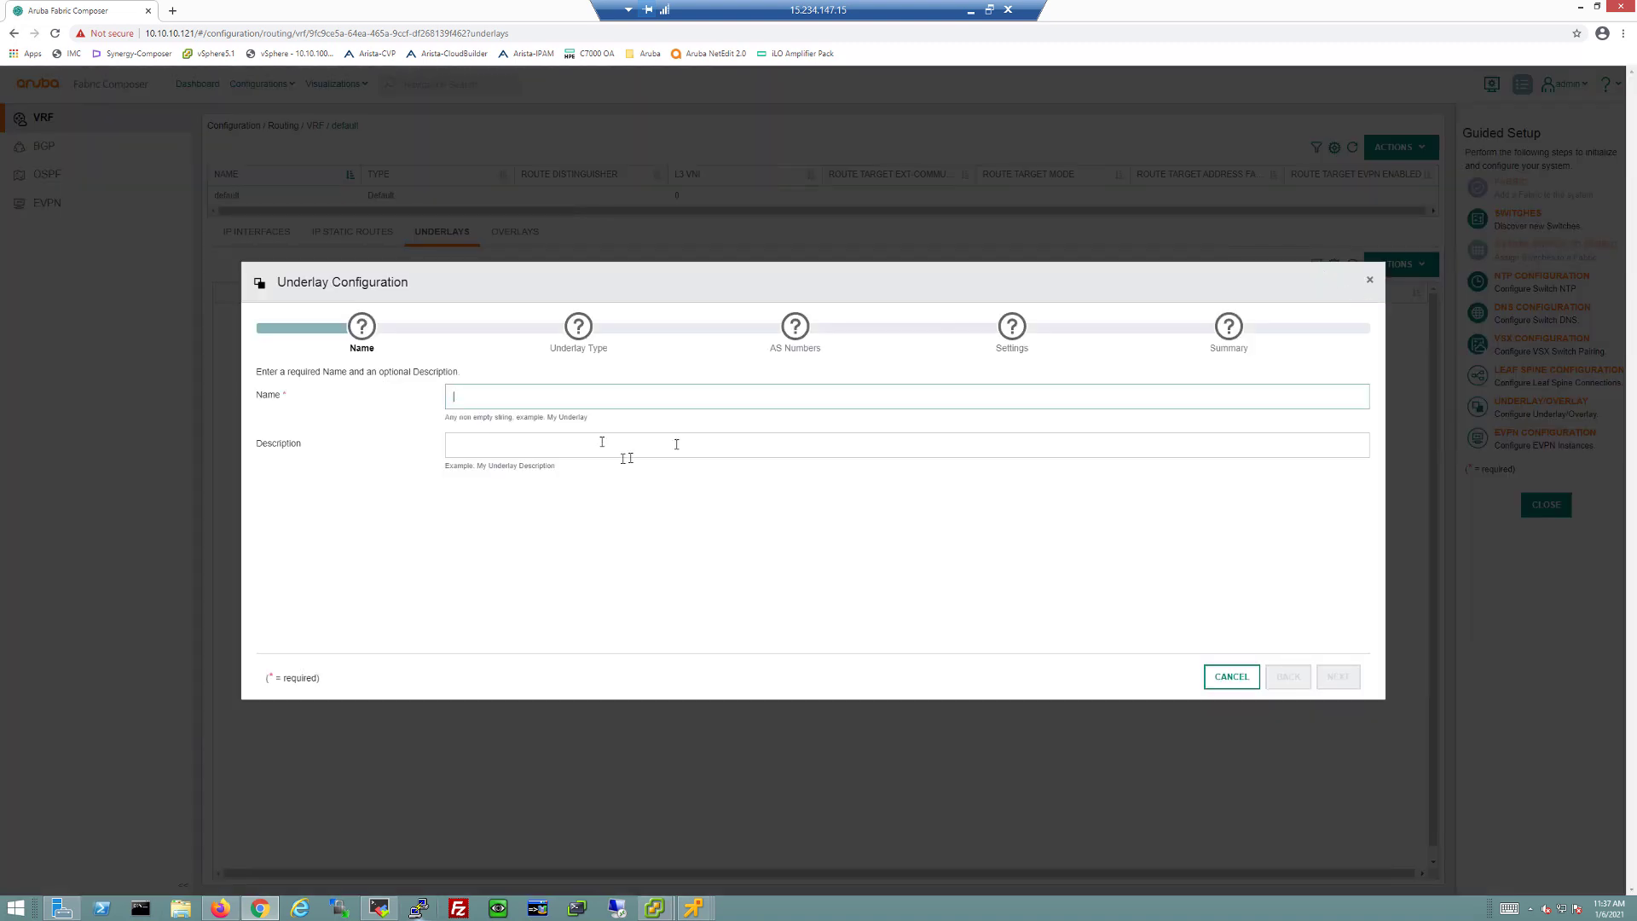
Step: Create EBGP Dual-ASN underlay 'Underlay' (65000.0/65000.1), transit VLAN 105, subnet 192.168.105.0/24
type("Und")
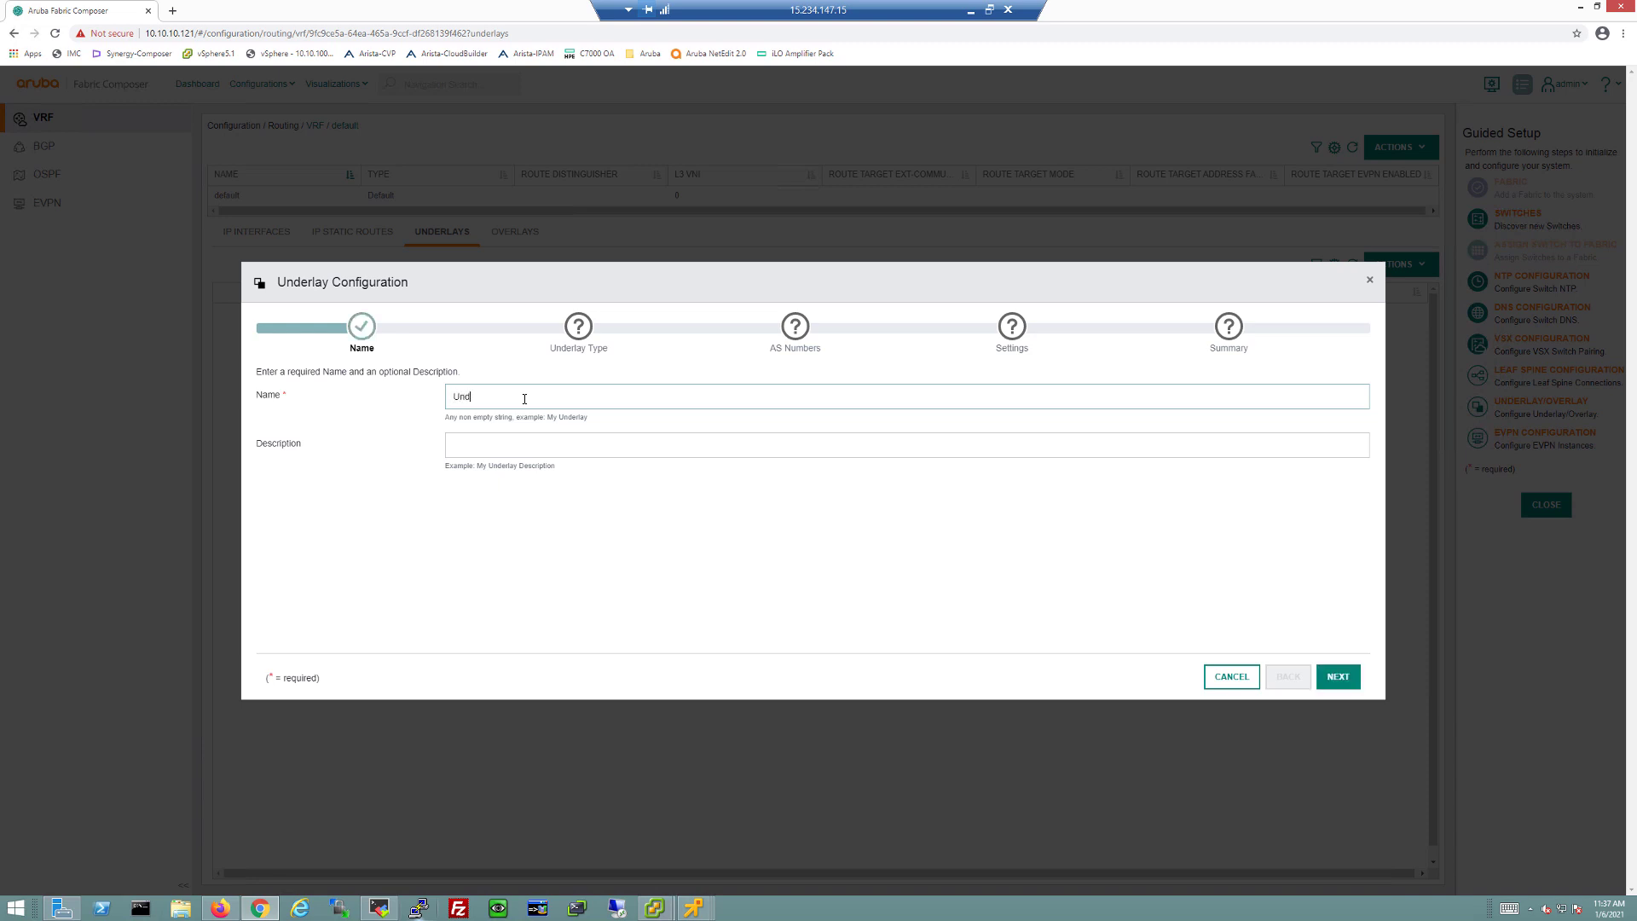
type("erlay")
left_click(1336, 677)
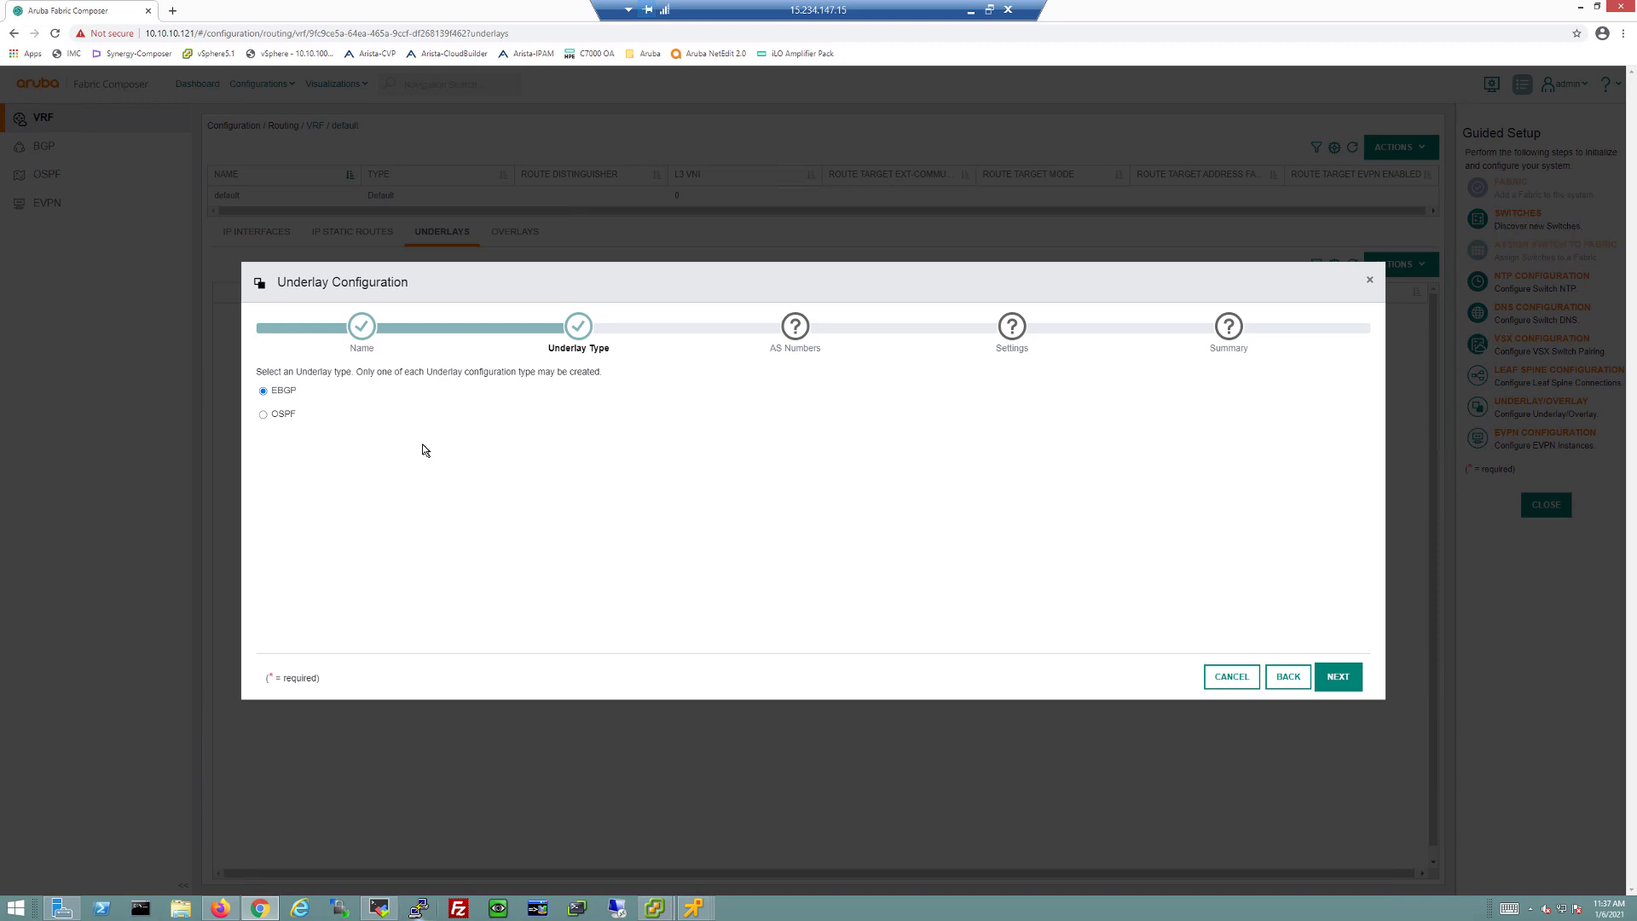
left_click(1336, 680)
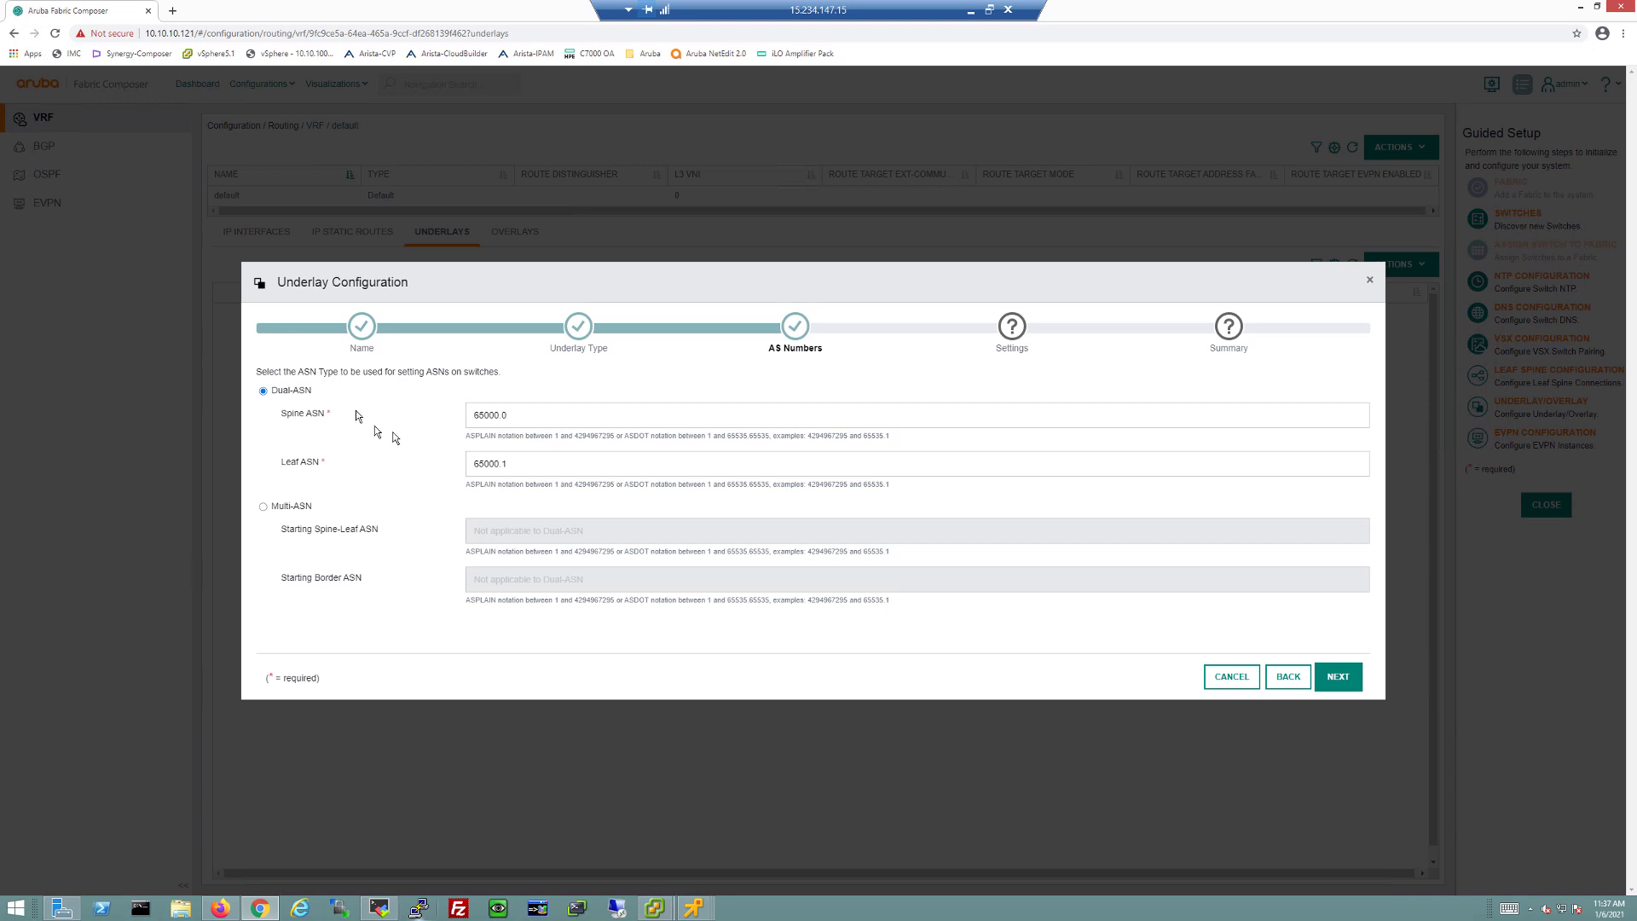
left_click(1337, 678)
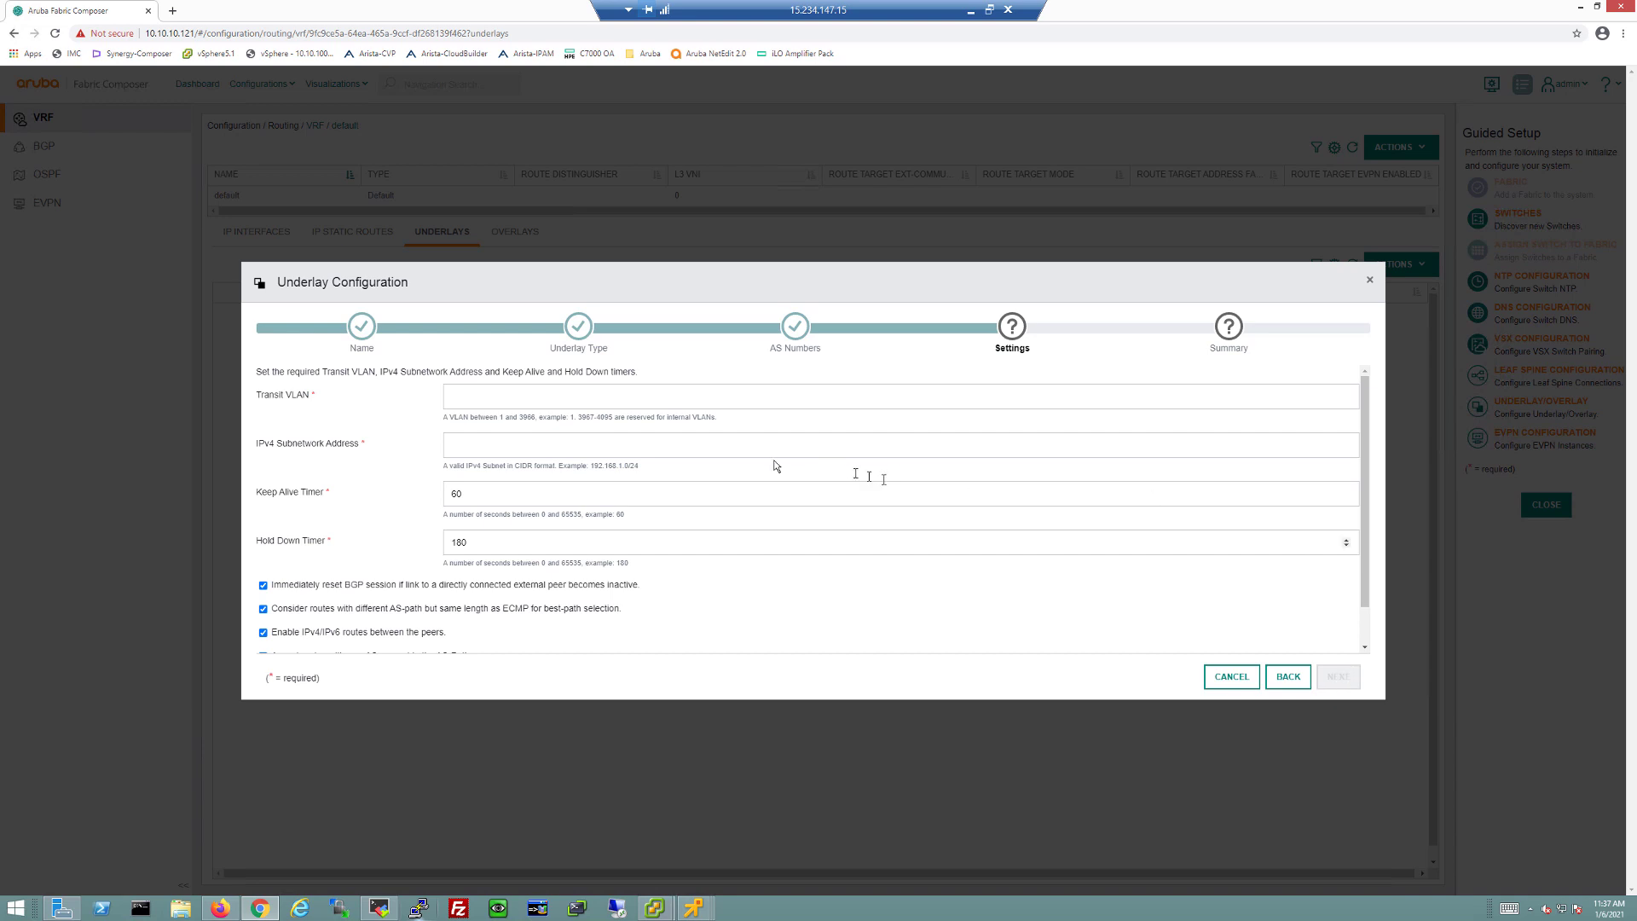
left_click(512, 398)
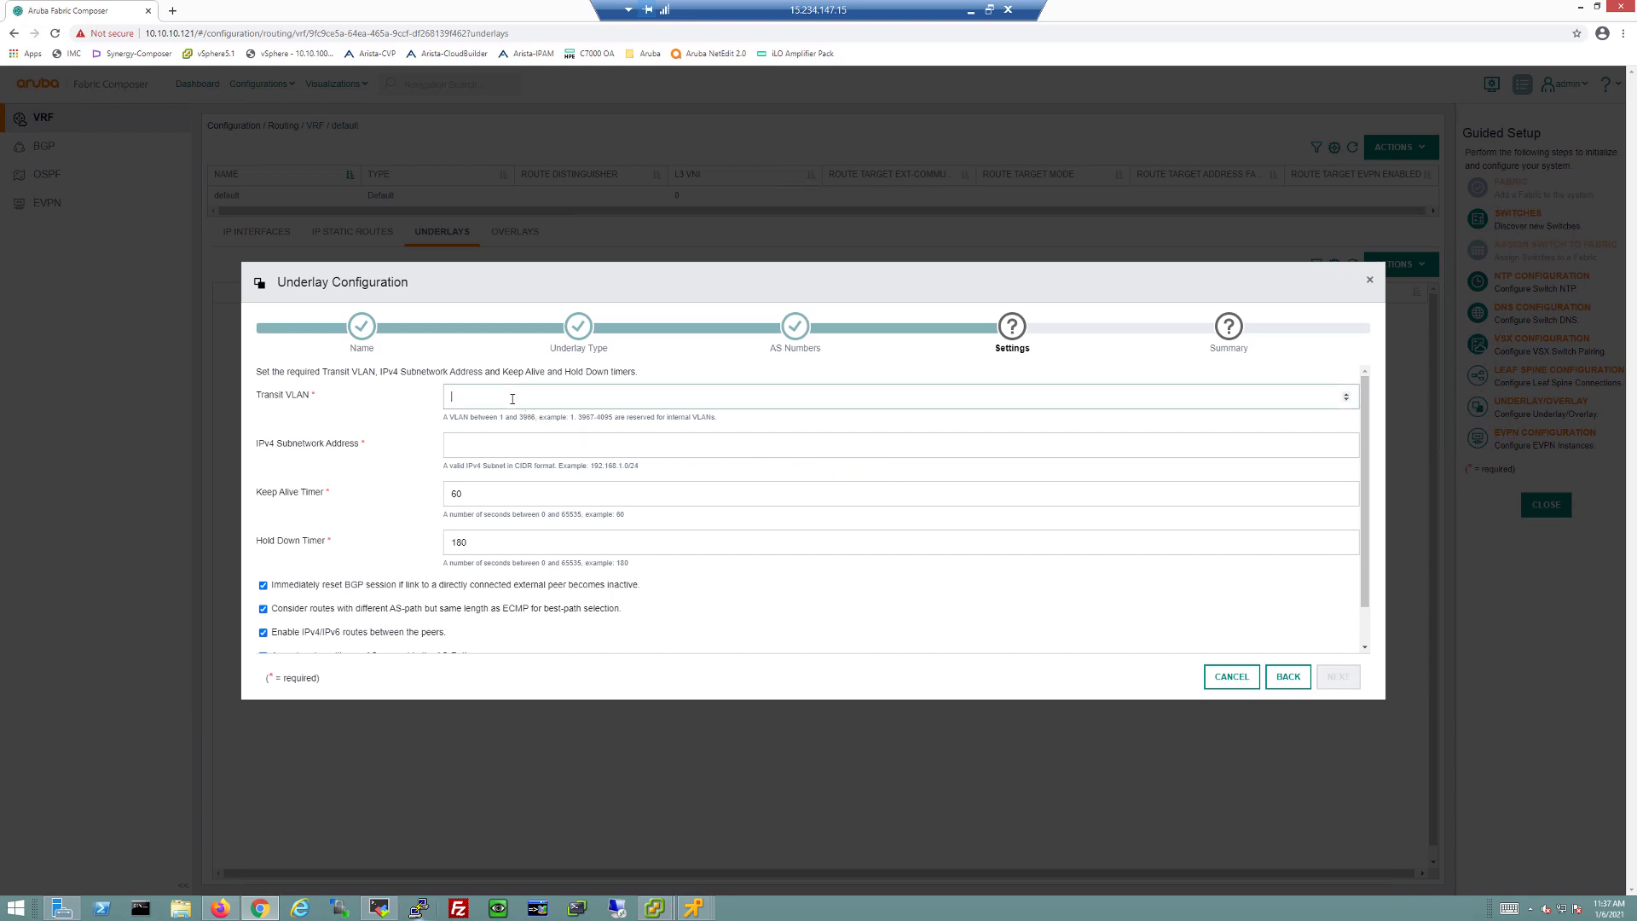
type("105")
key("Tab")
type("192")
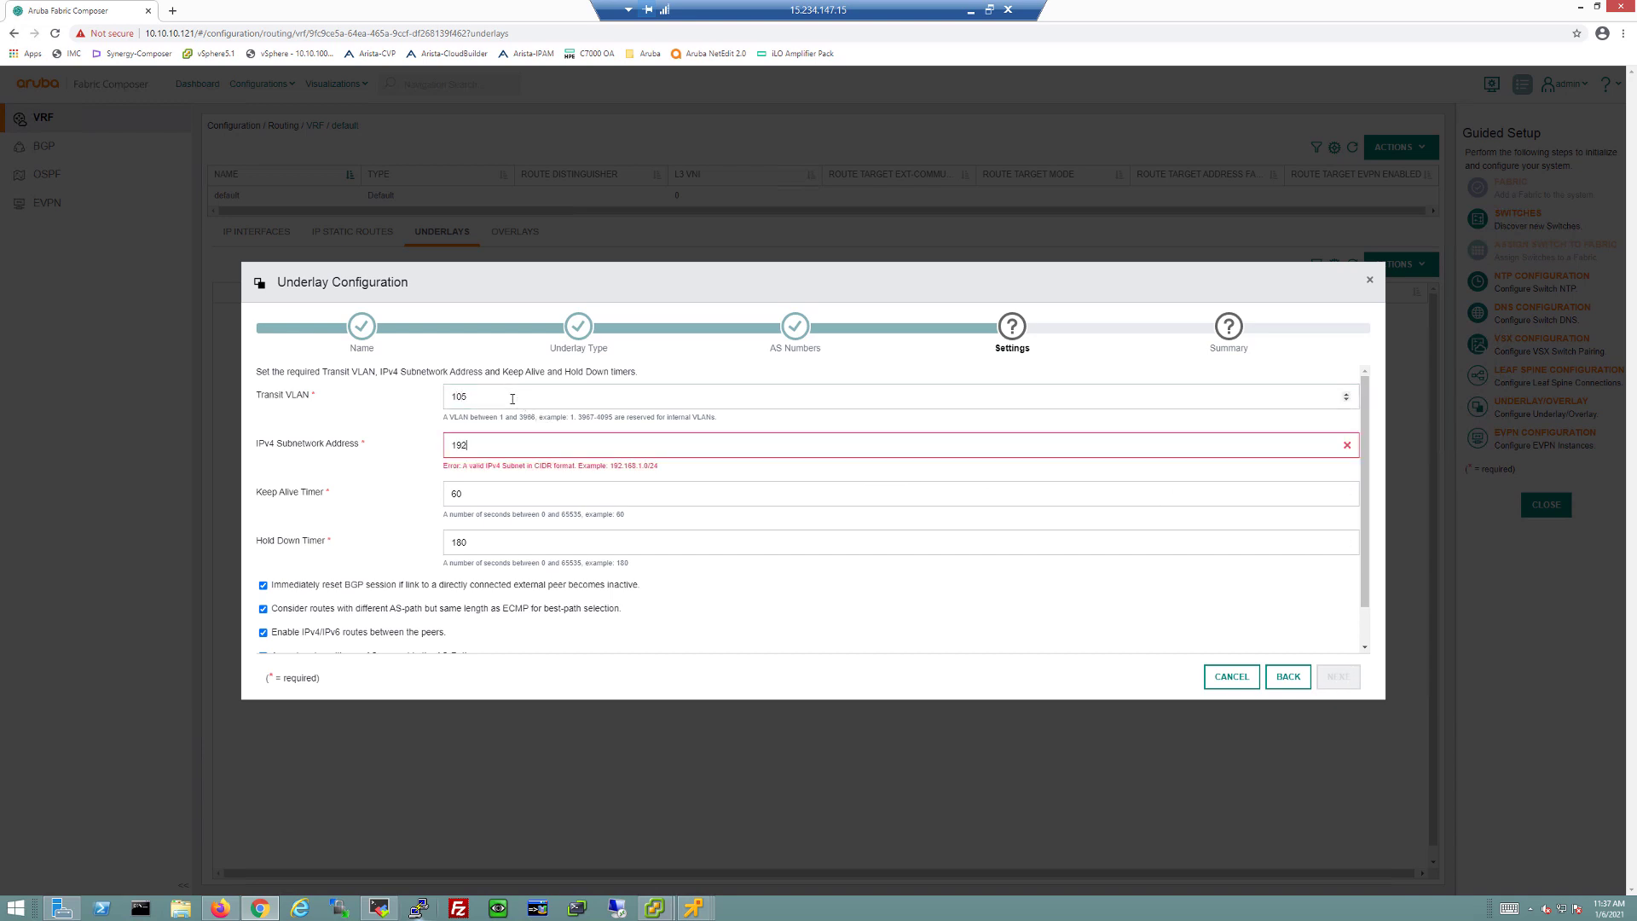
type(".168.105.0/24")
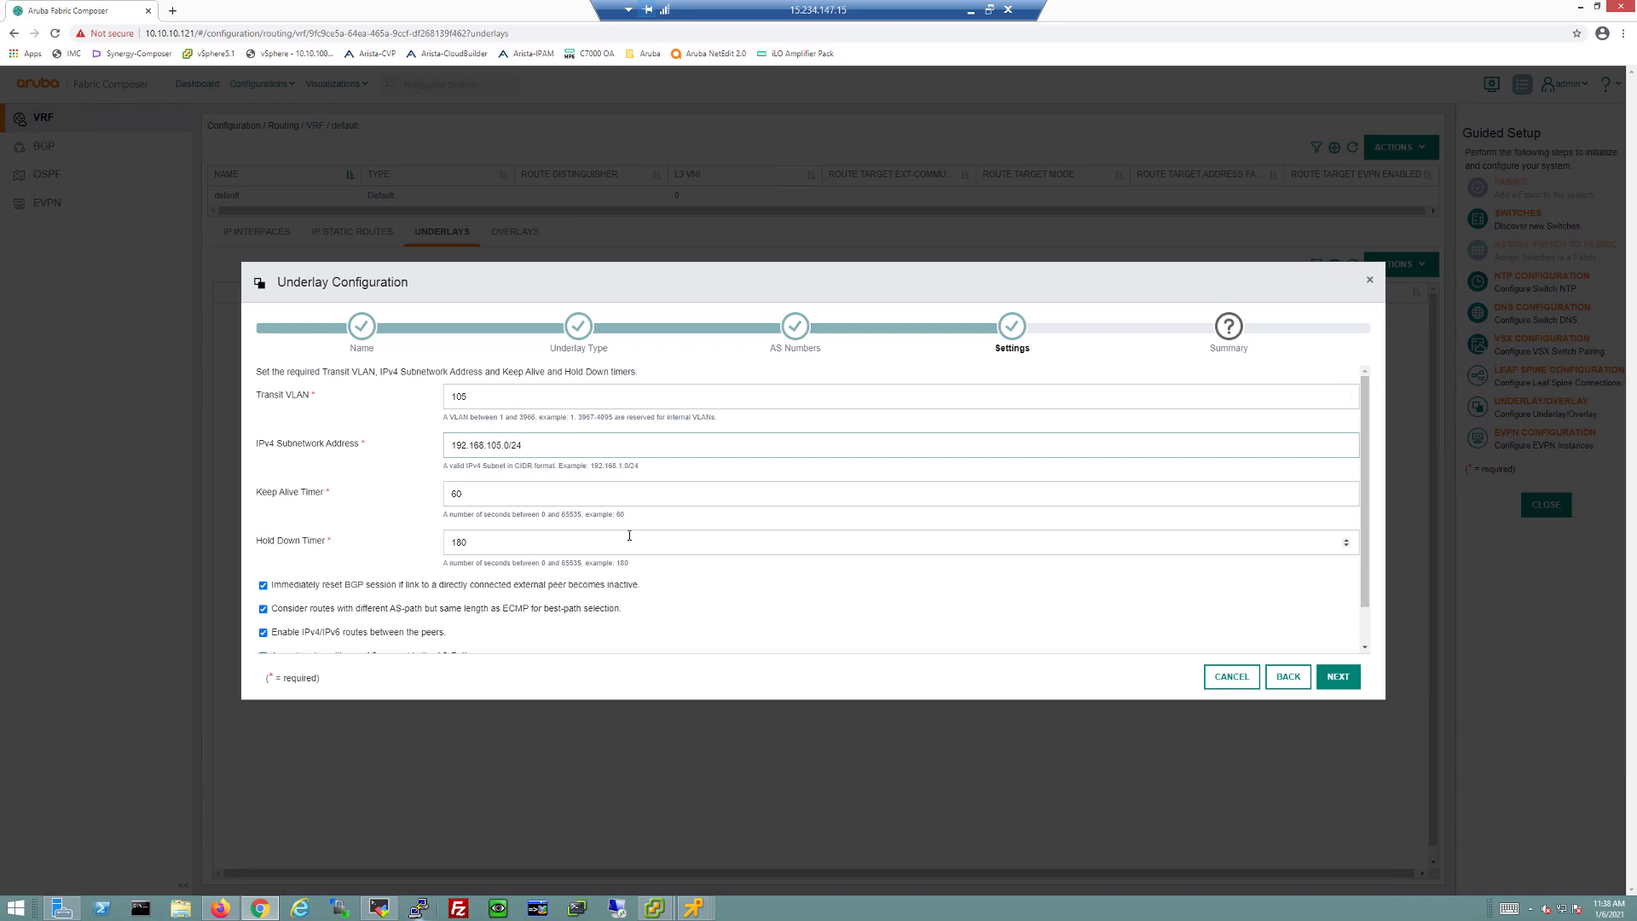
scroll(640, 539, "down", 1)
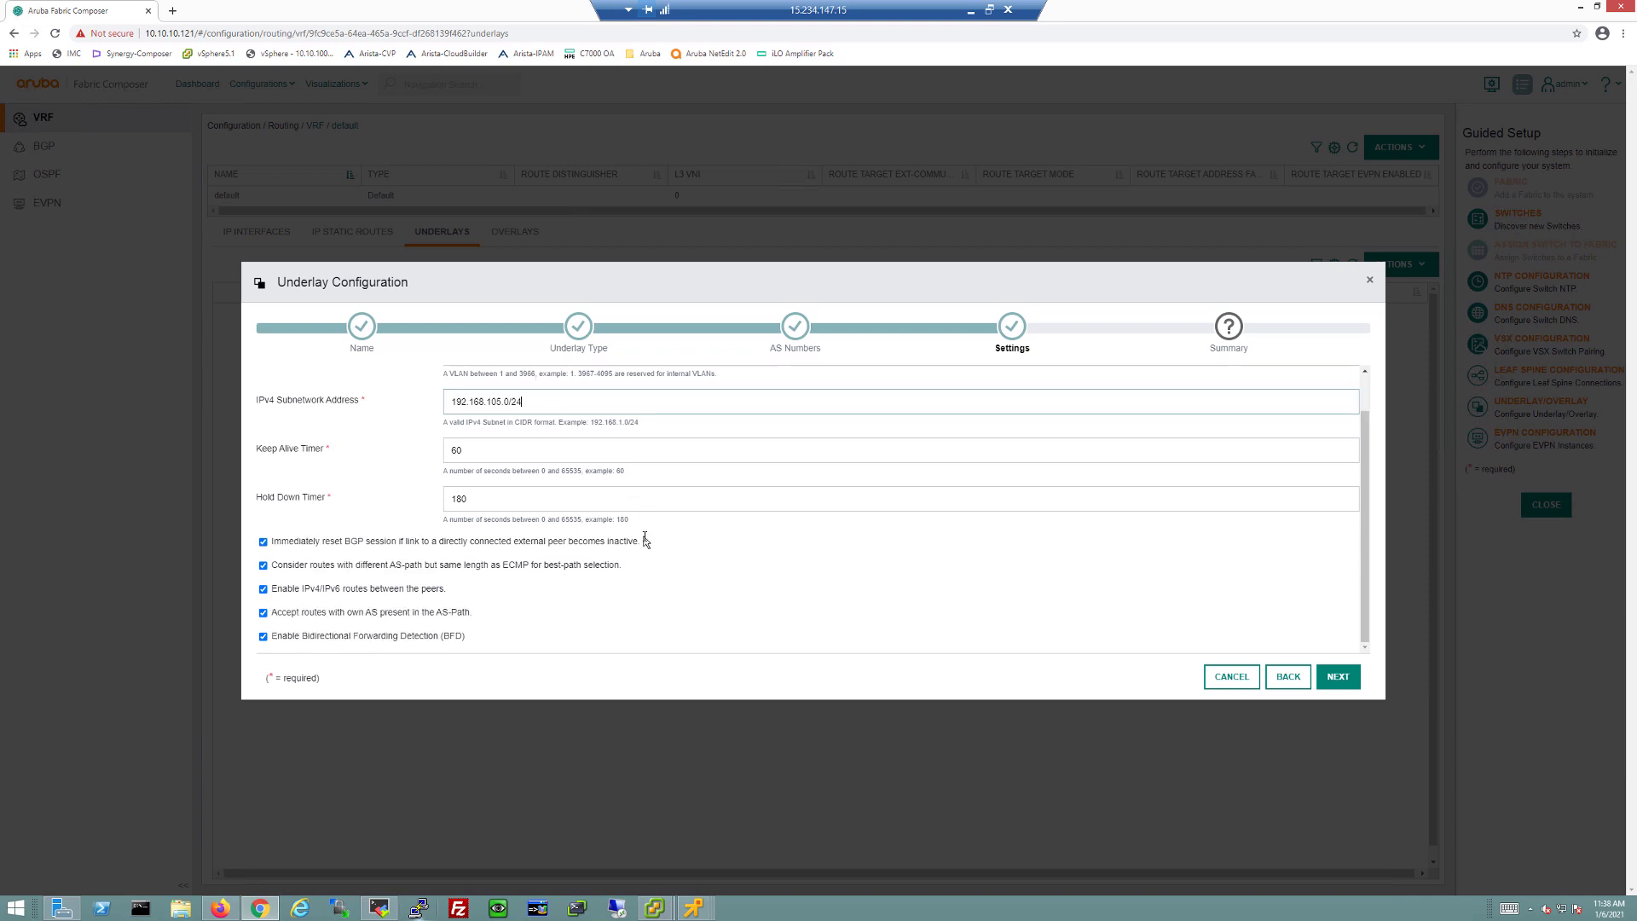
left_click(1339, 677)
left_click(1350, 687)
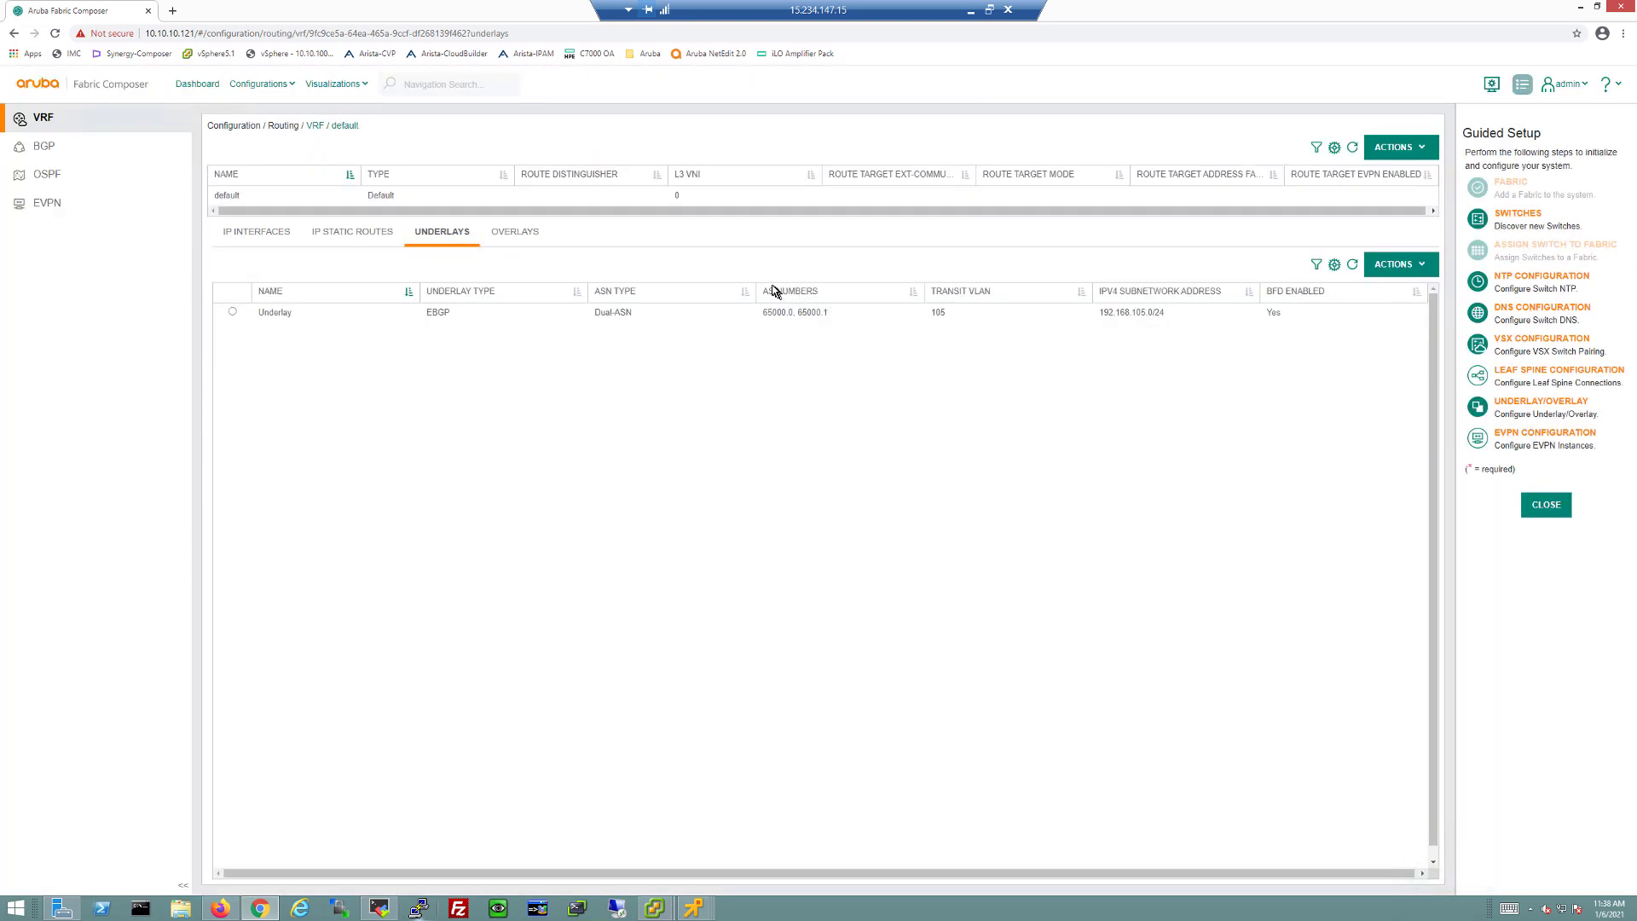
Step: Add an overlay with loopback subnet 192.168.100.0/24, keeping the default 60/180 timers
left_click(514, 232)
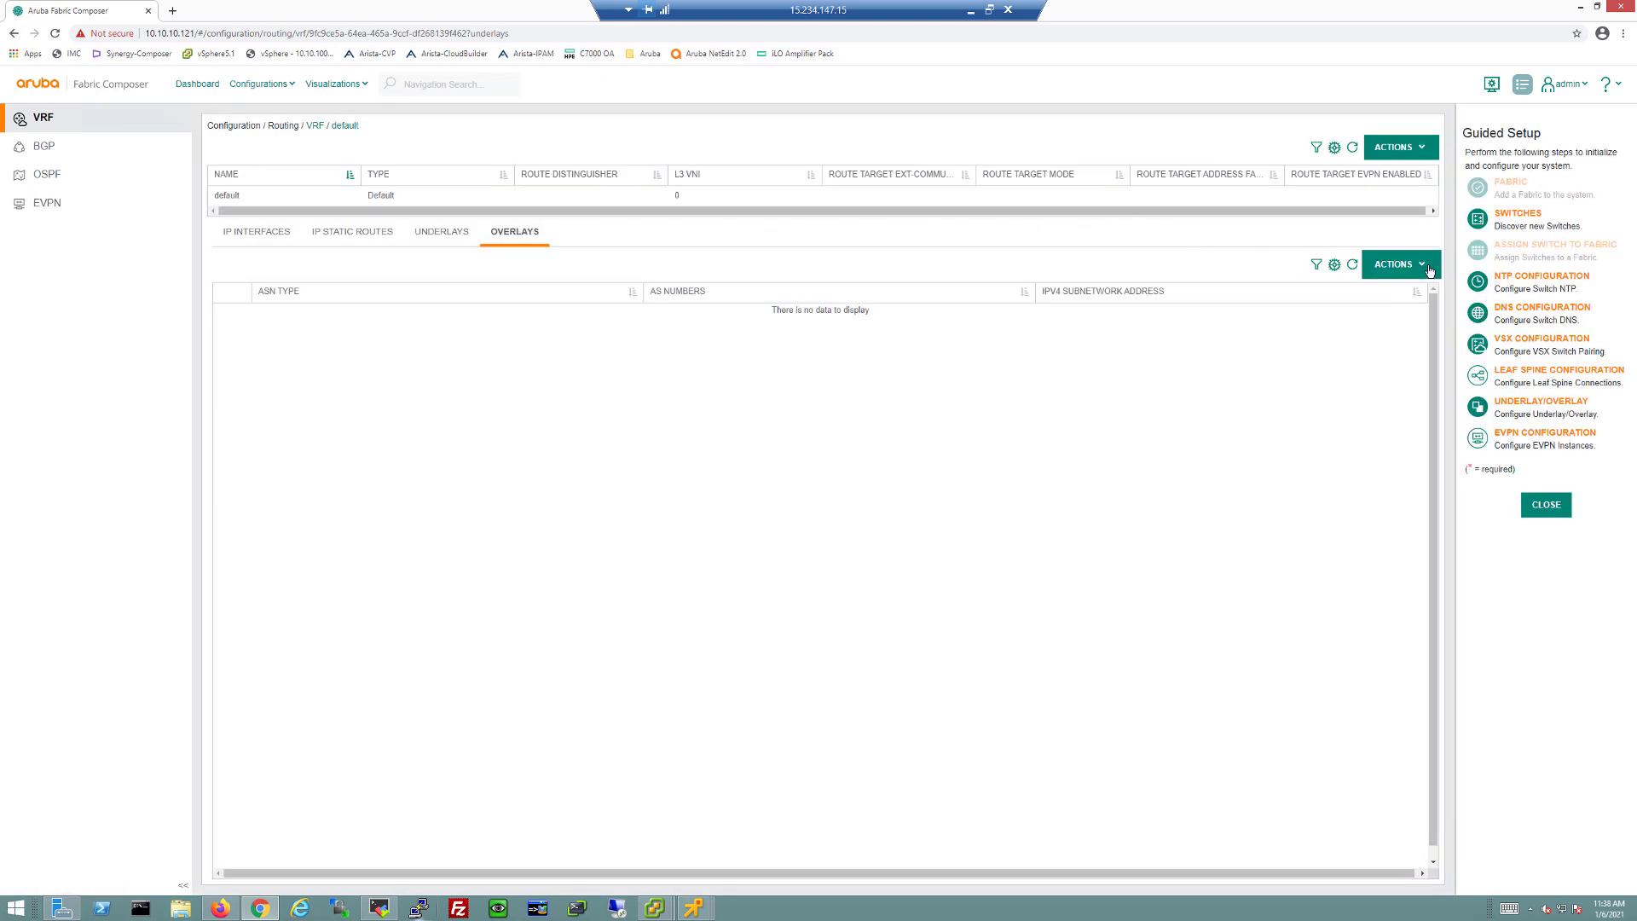
left_click(1428, 267)
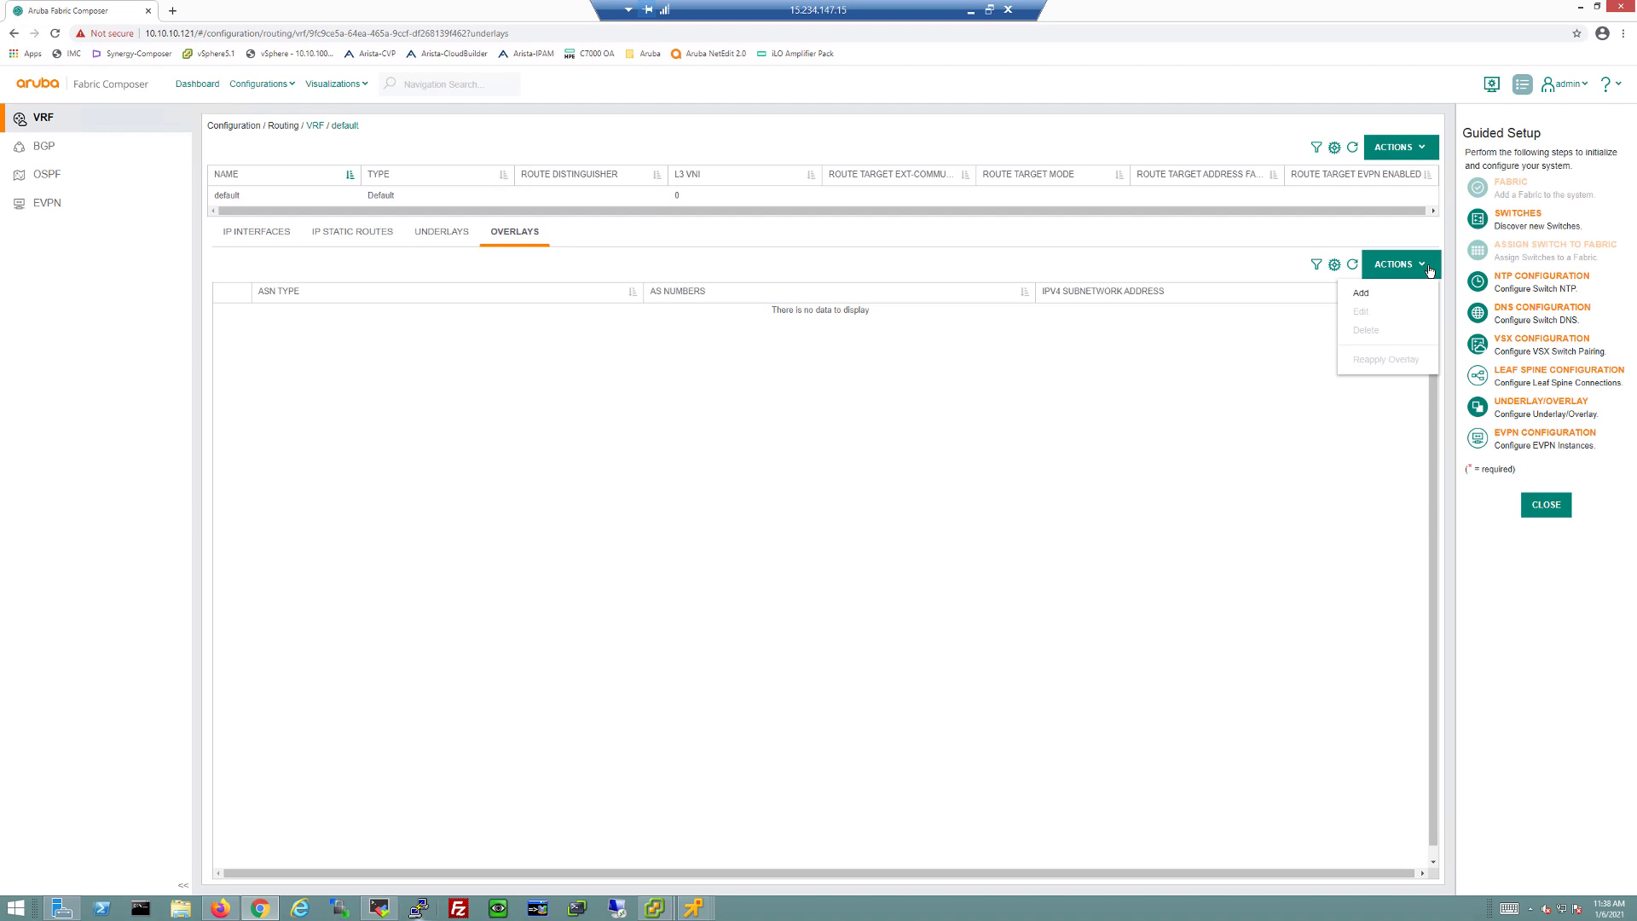
left_click(1361, 293)
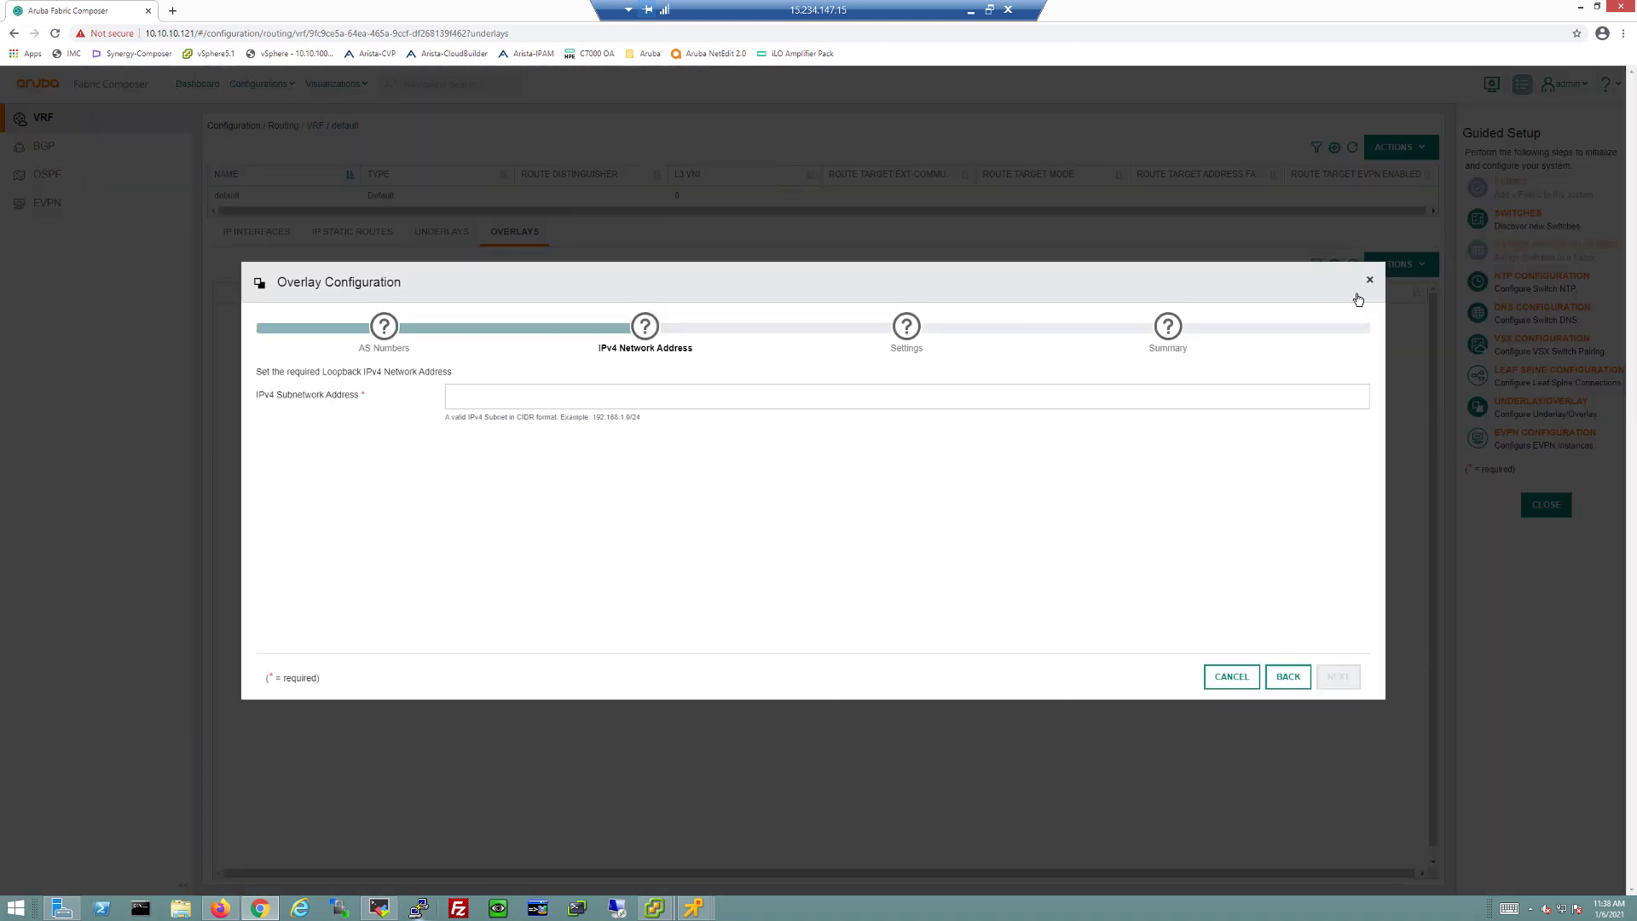
left_click(508, 400)
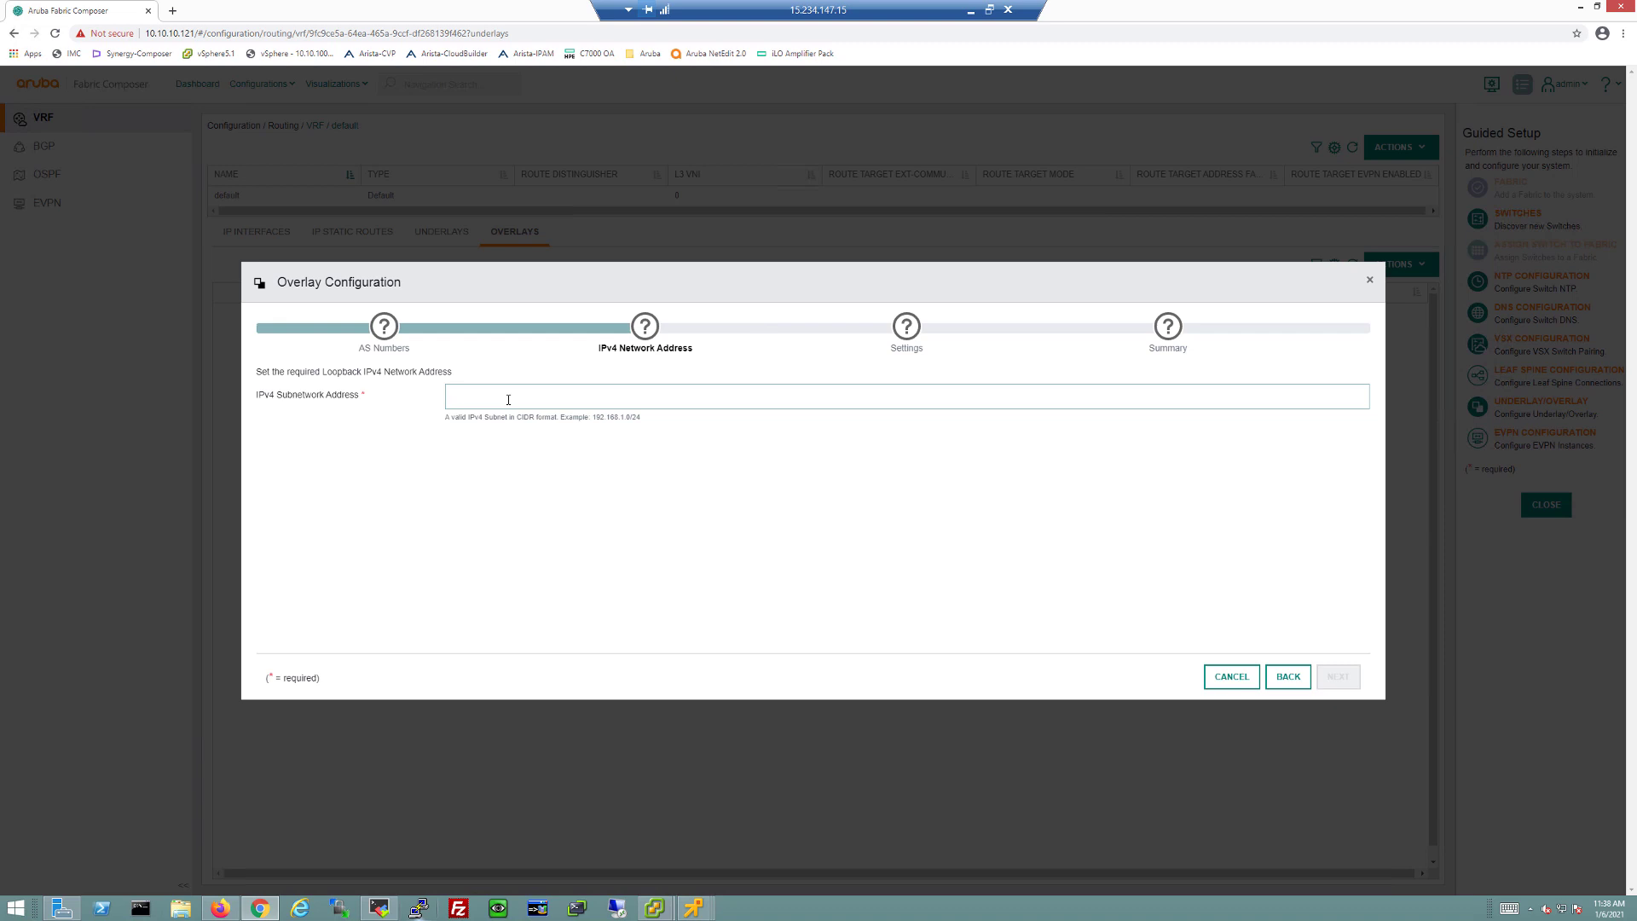
type("192.1")
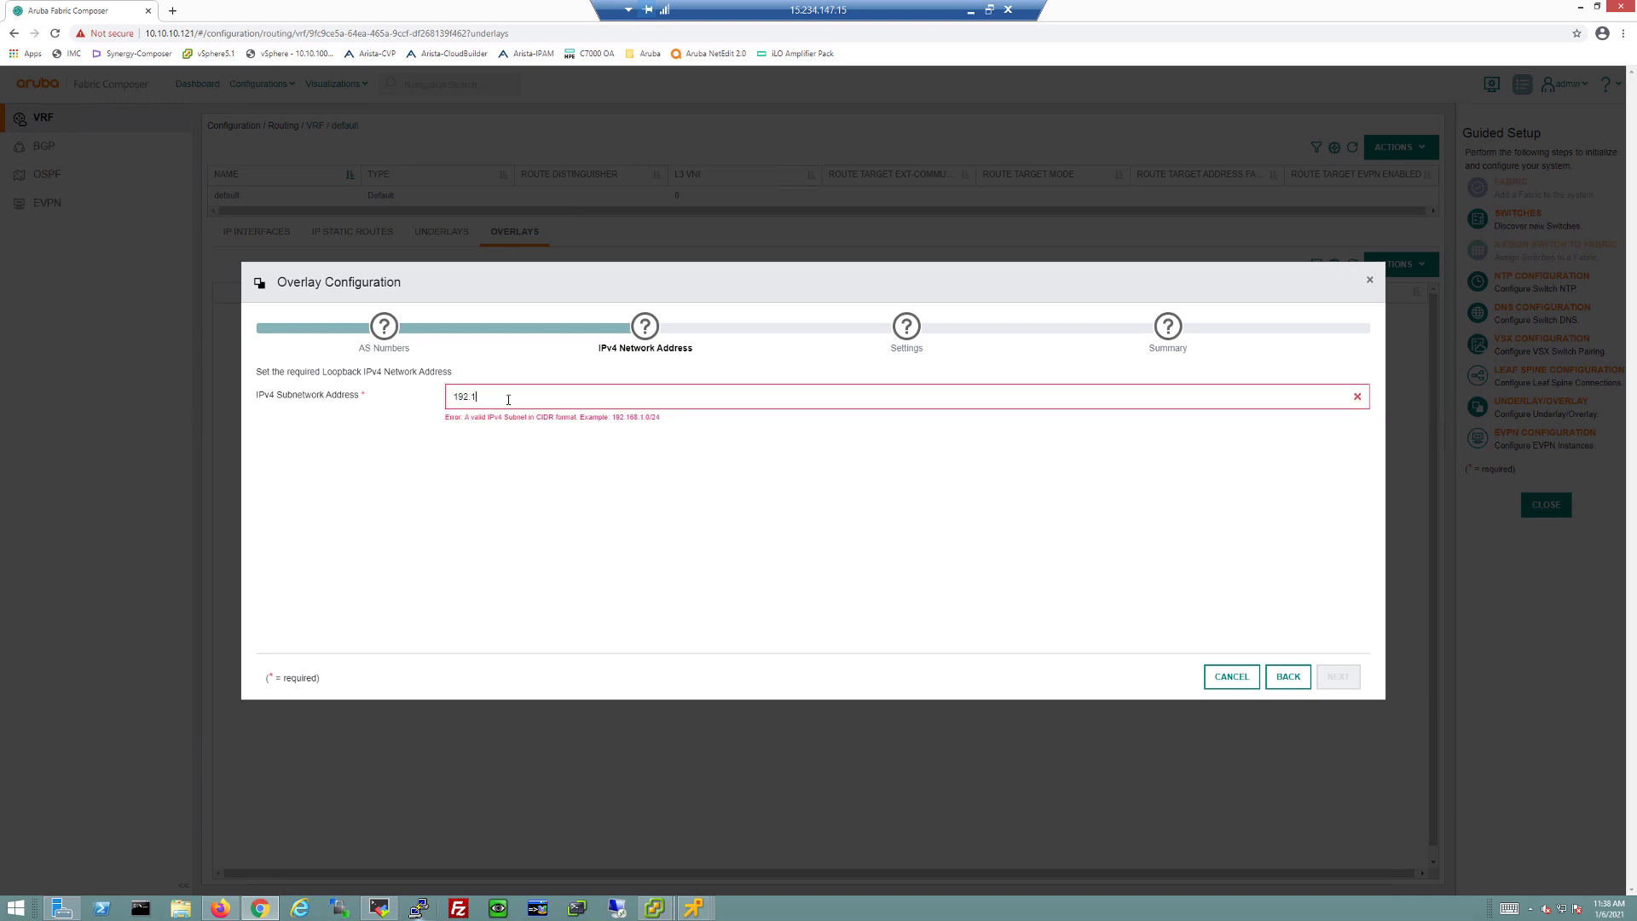
type("68.100.0/24")
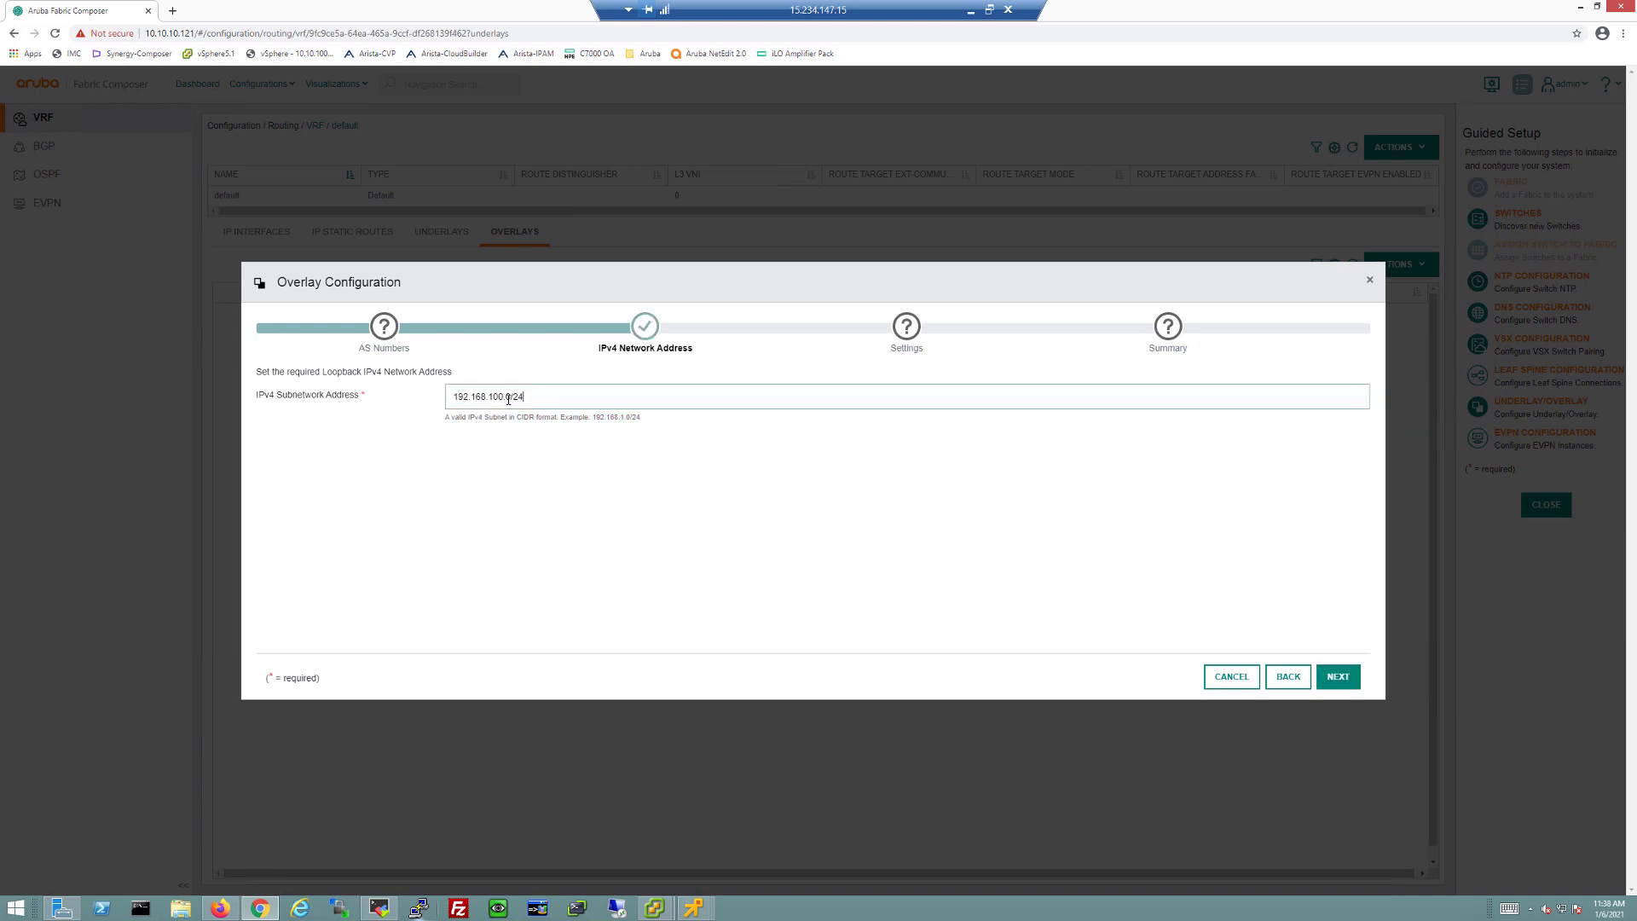
left_click(1334, 688)
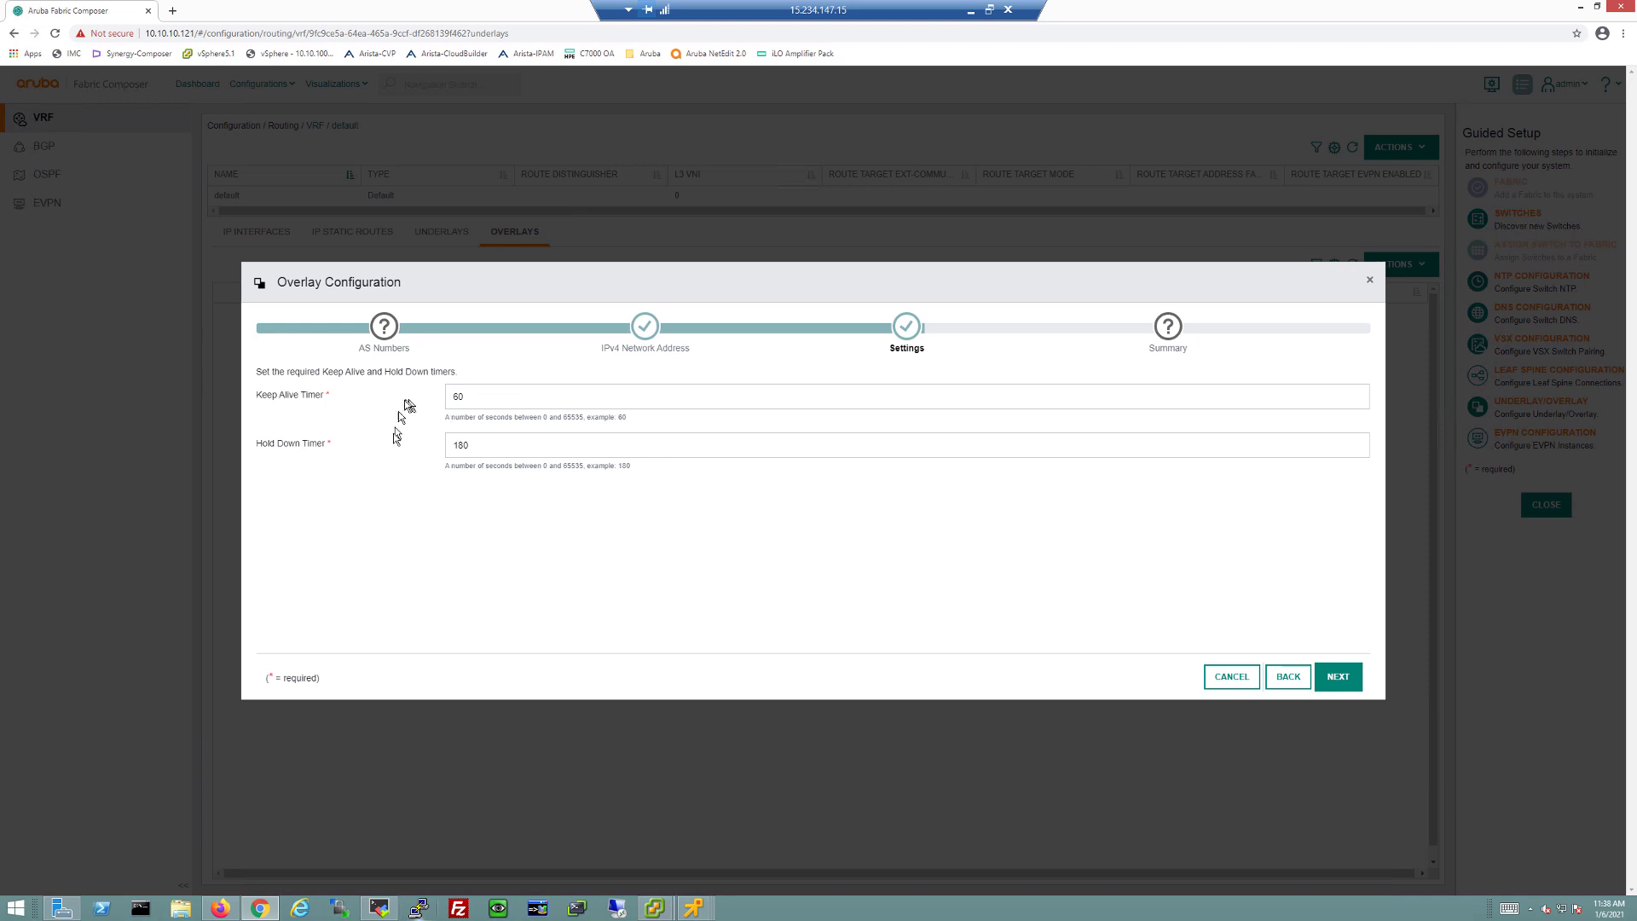
left_click(1337, 685)
left_click(1335, 679)
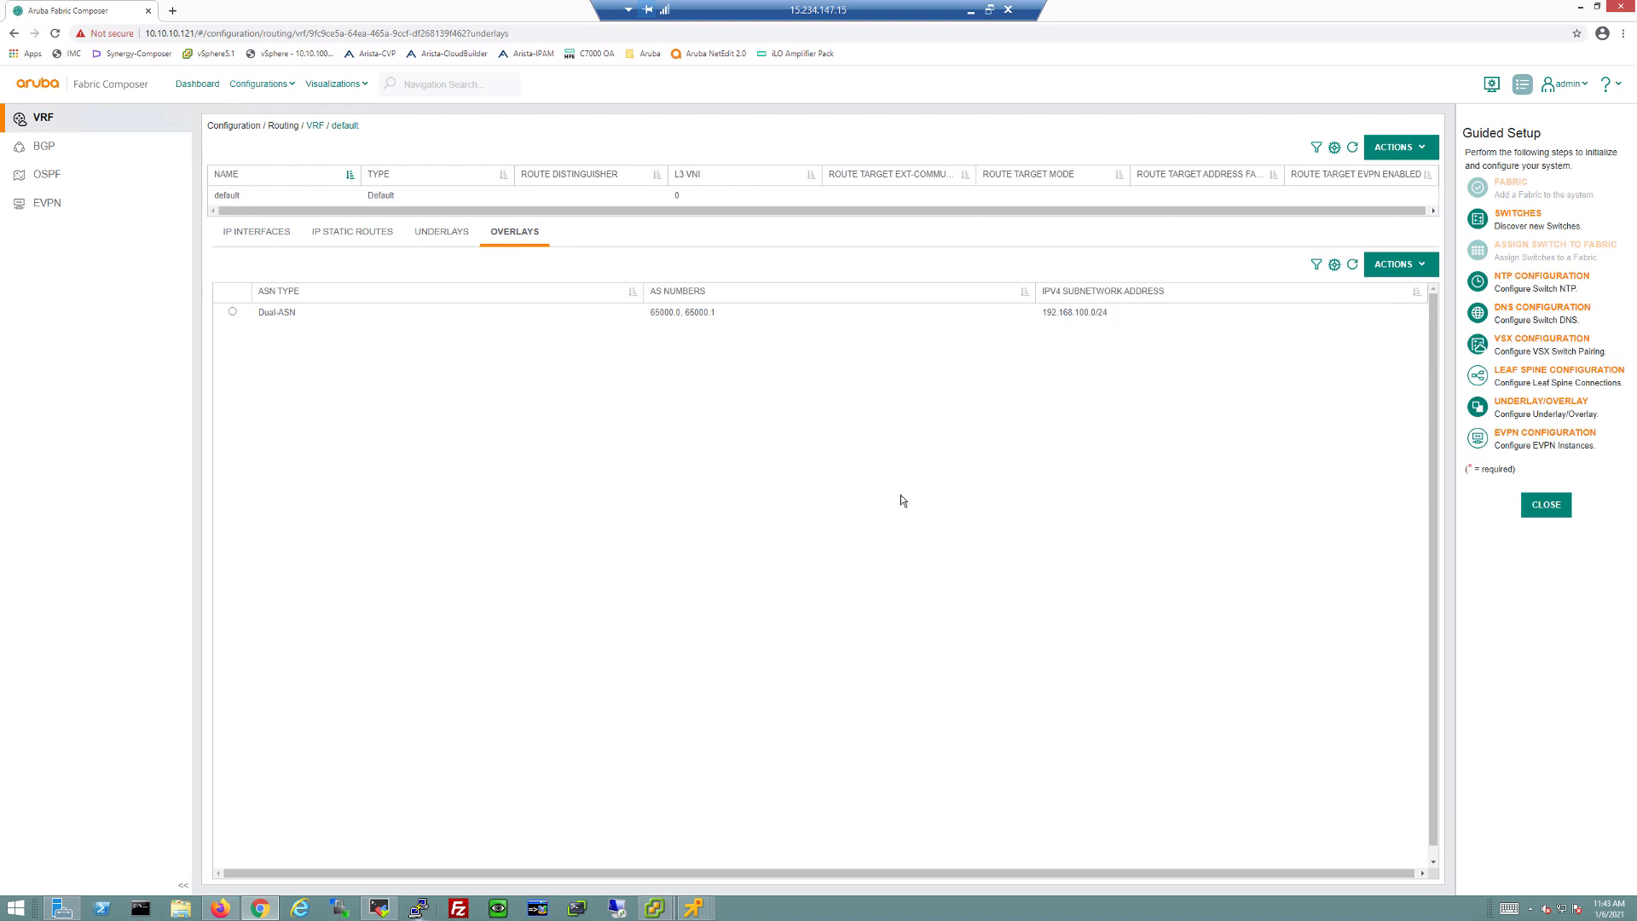
Step: Run the IPv4 unicast BGP summary ('sho bgp ipv4 u s') on SpineA-RU25 and SpineB-RU26
left_click(392, 908)
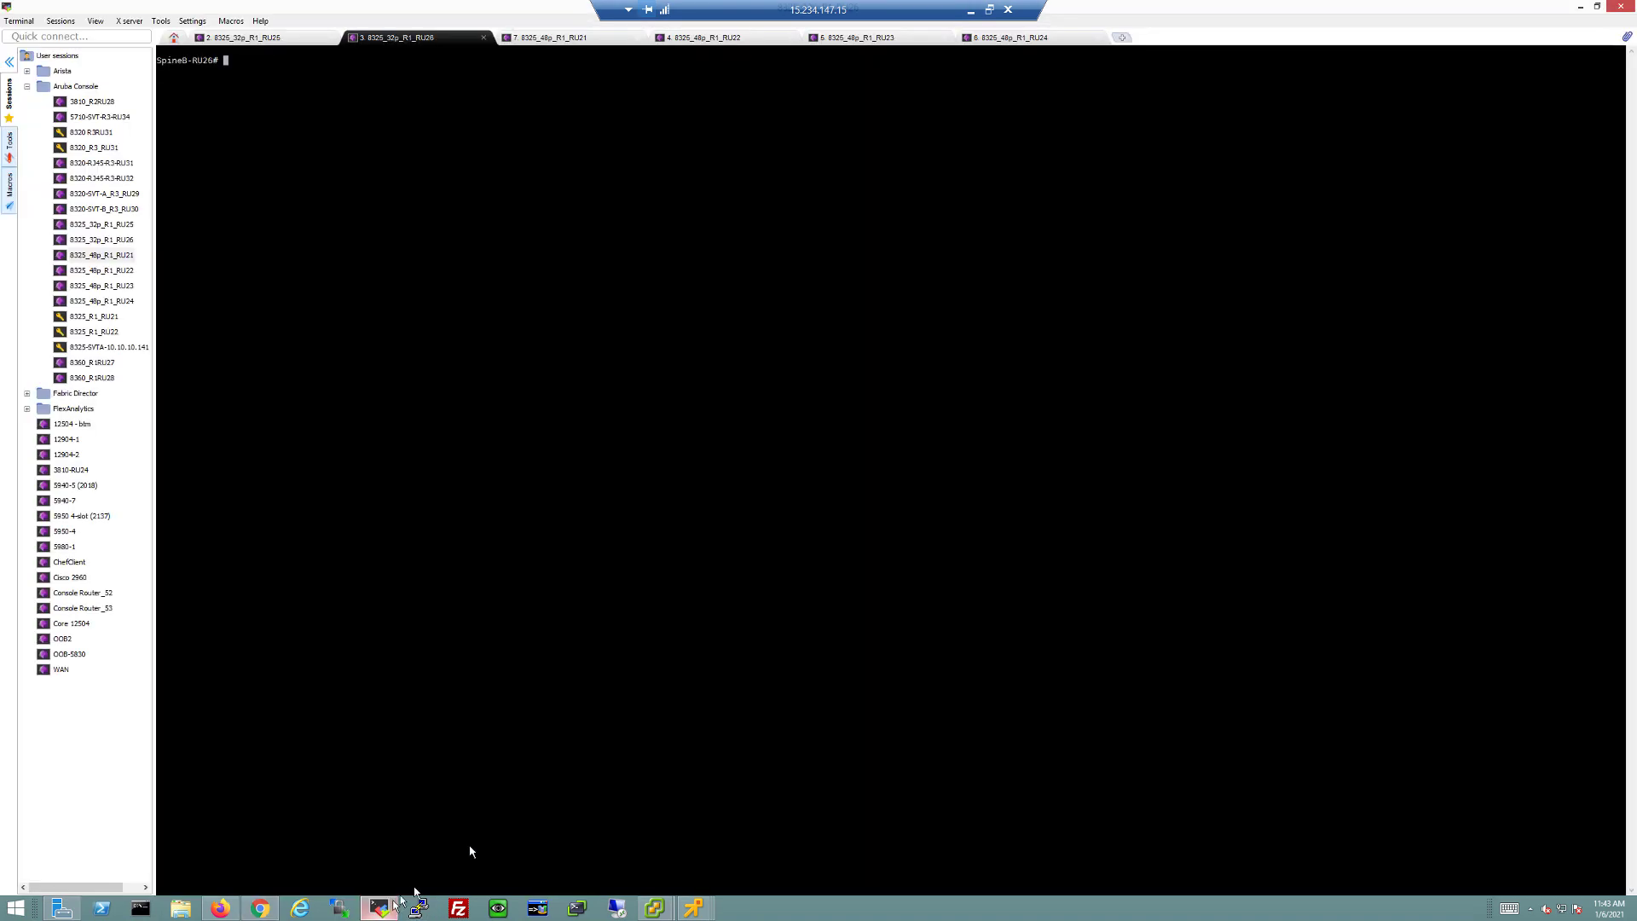
left_click(281, 41)
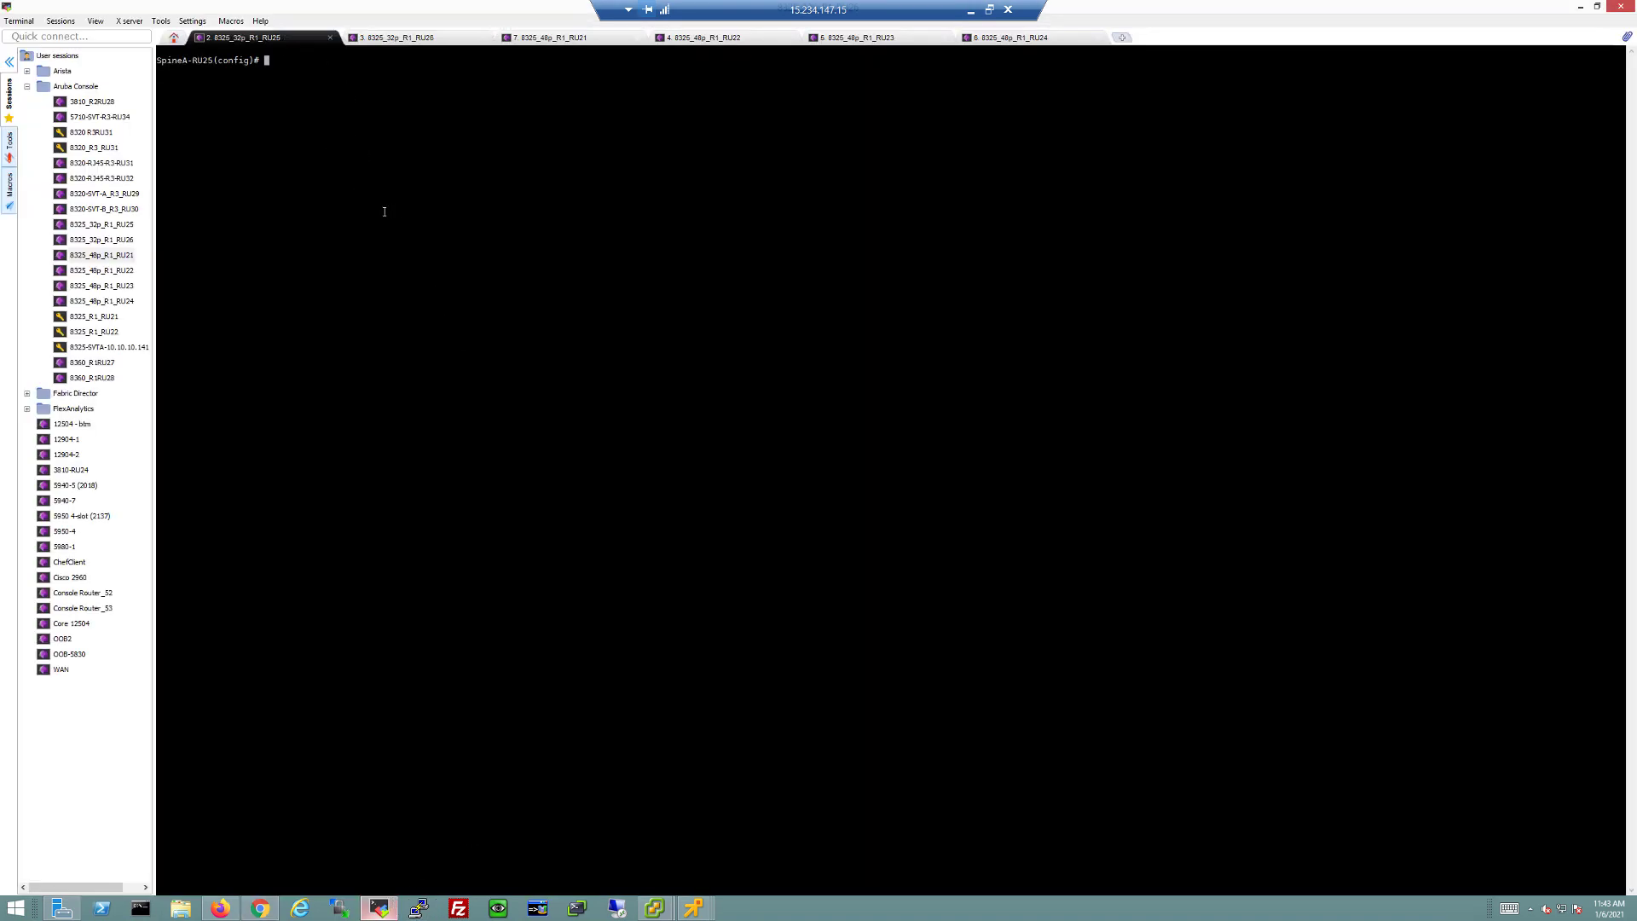
type("sho bgp l2 e s")
key("Up")
key("Return")
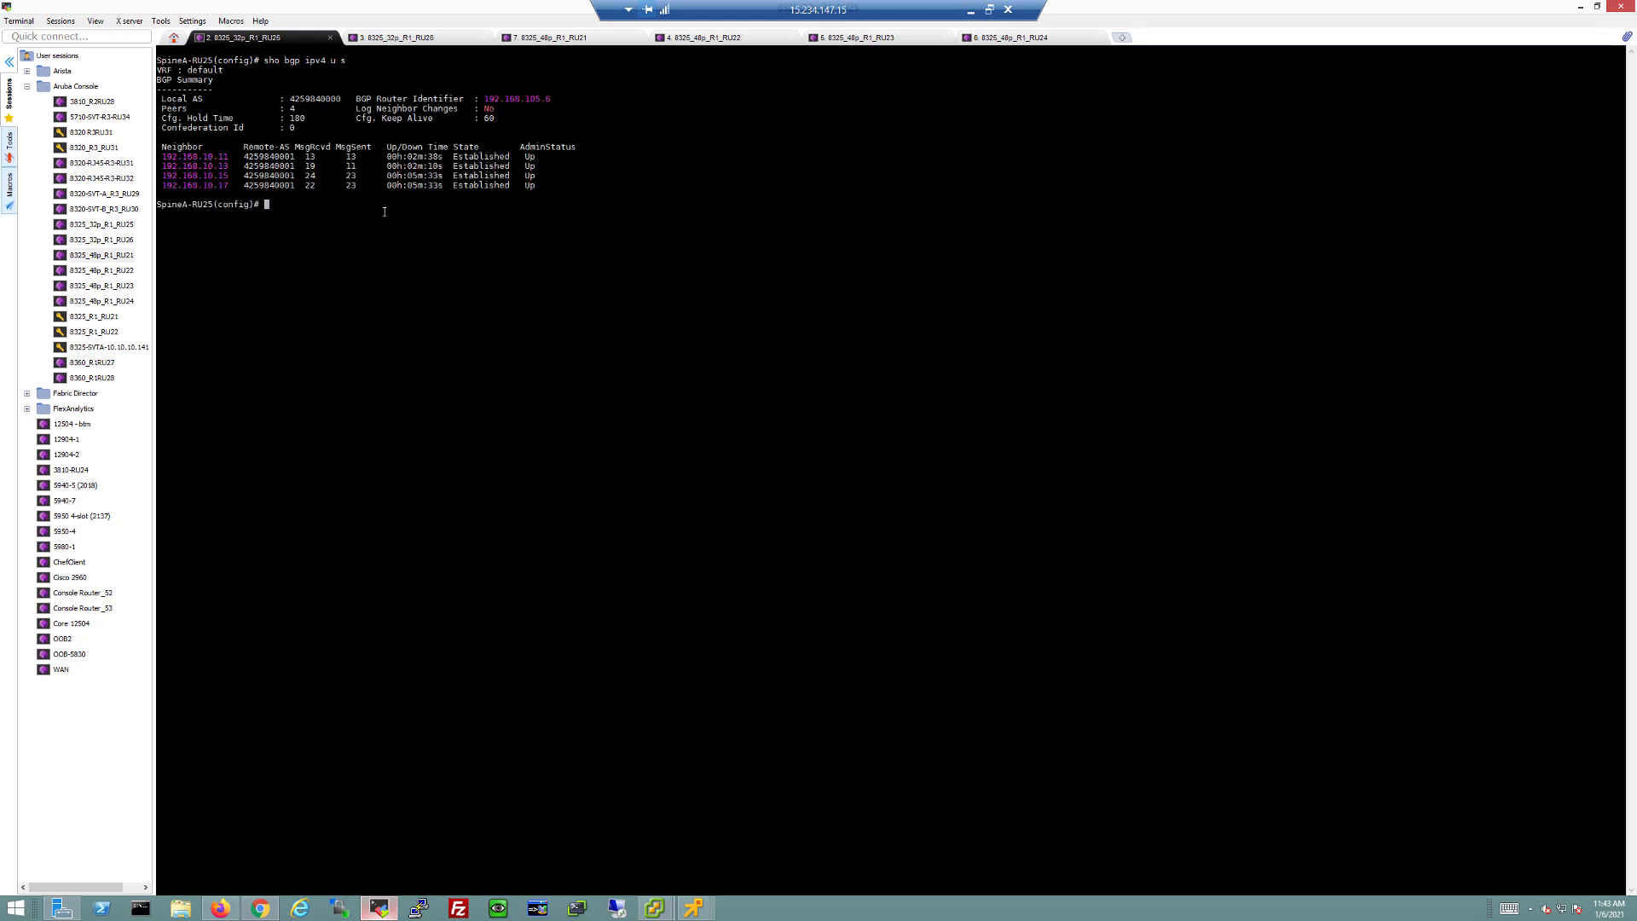
left_click(402, 37)
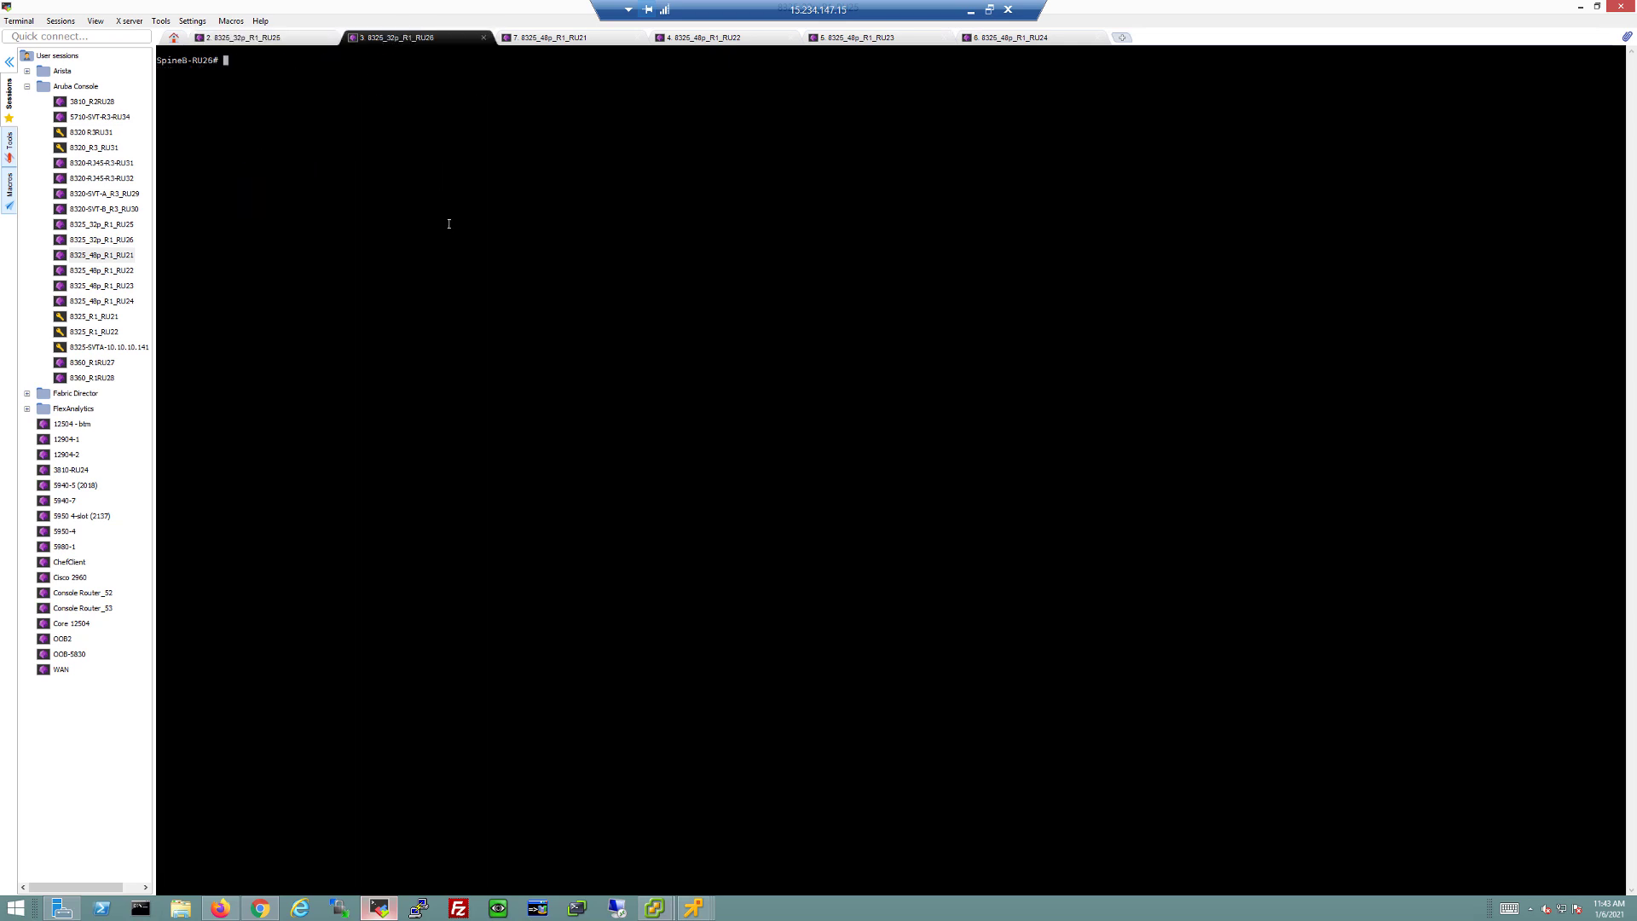
type("sho bgp l2 e s")
key("Up")
key("Return")
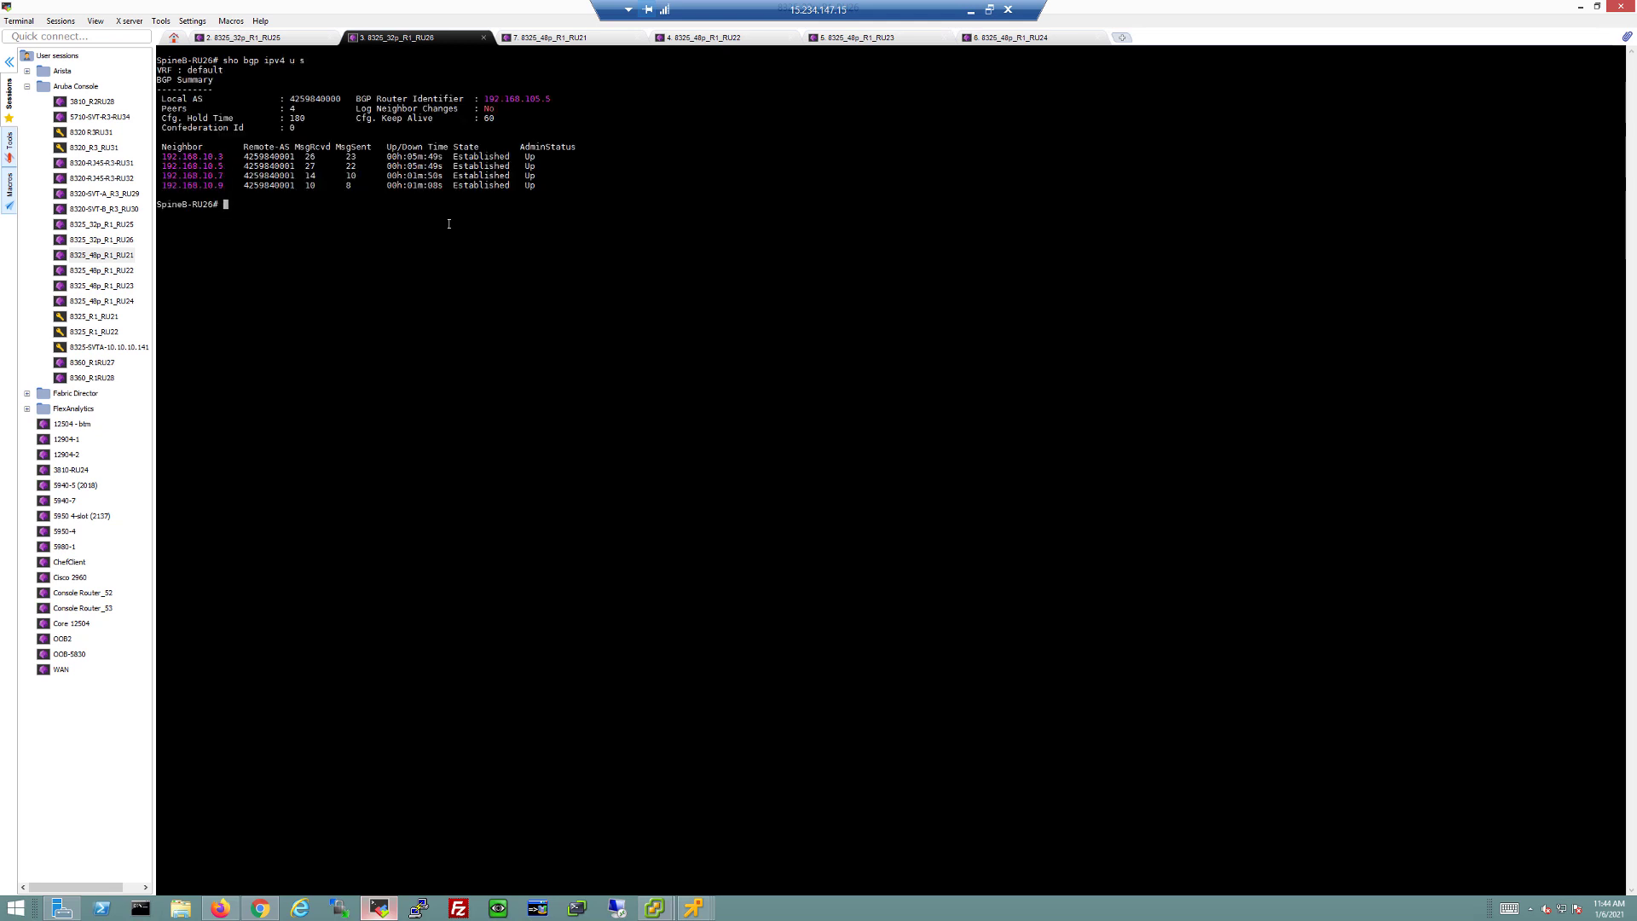
Step: Run the L2 EVPN BGP summary ('sho bgp l2 e s') on both spines, confirming four Established peers
left_click(280, 38)
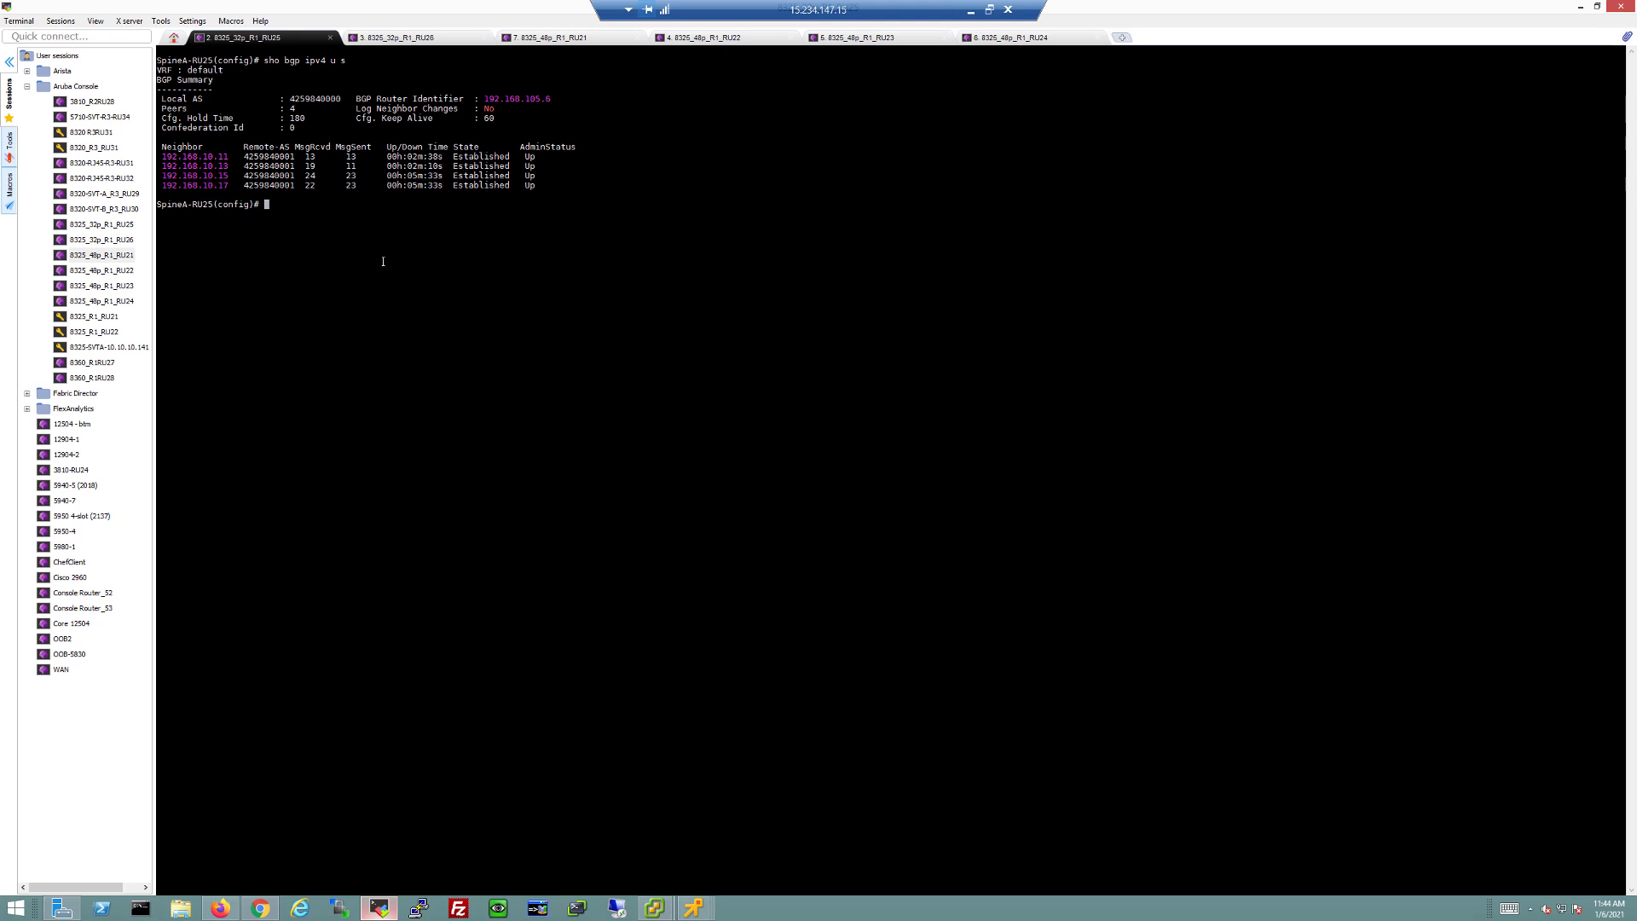
key("Up")
key("Up")
key("Return")
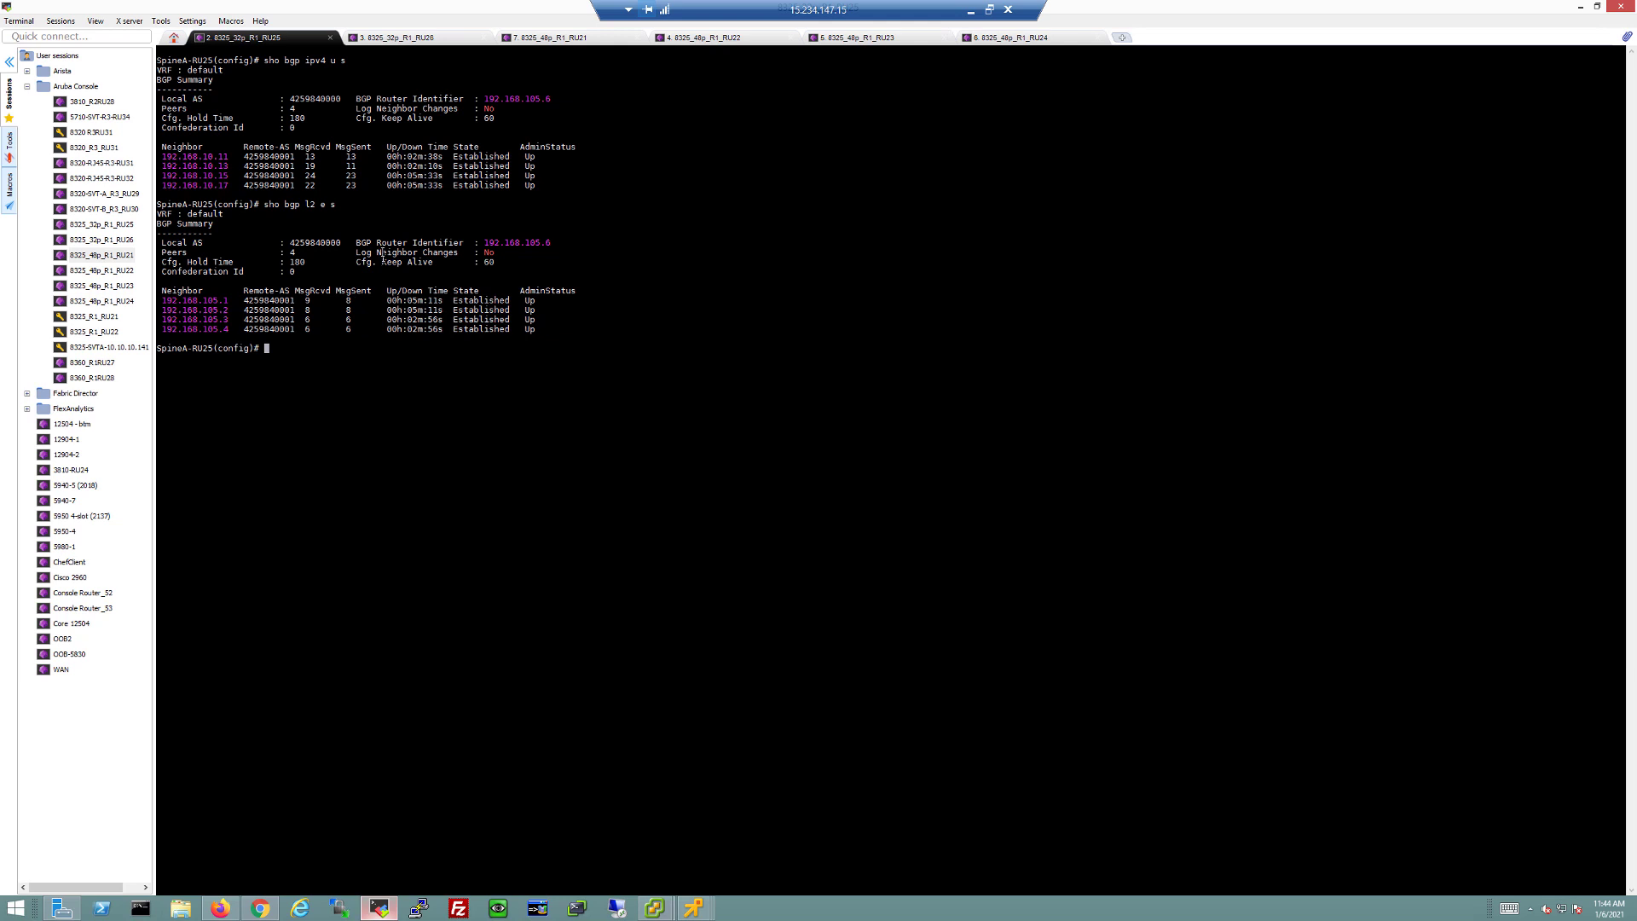
left_click(424, 40)
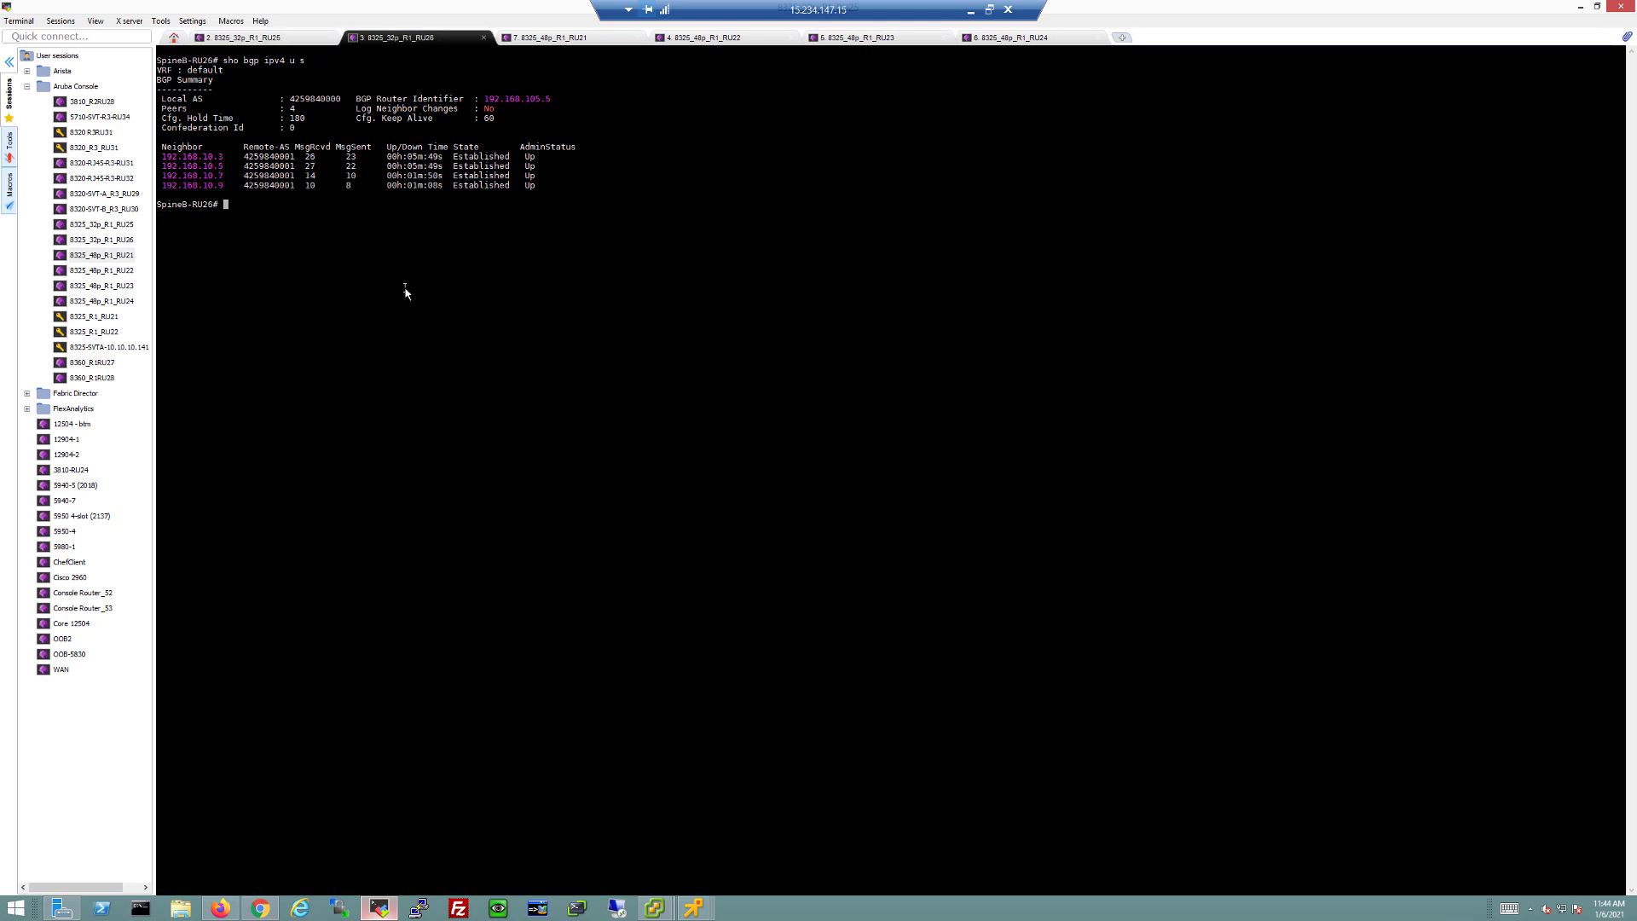
key("Up")
key("Return")
type("sho bgp l2 e s")
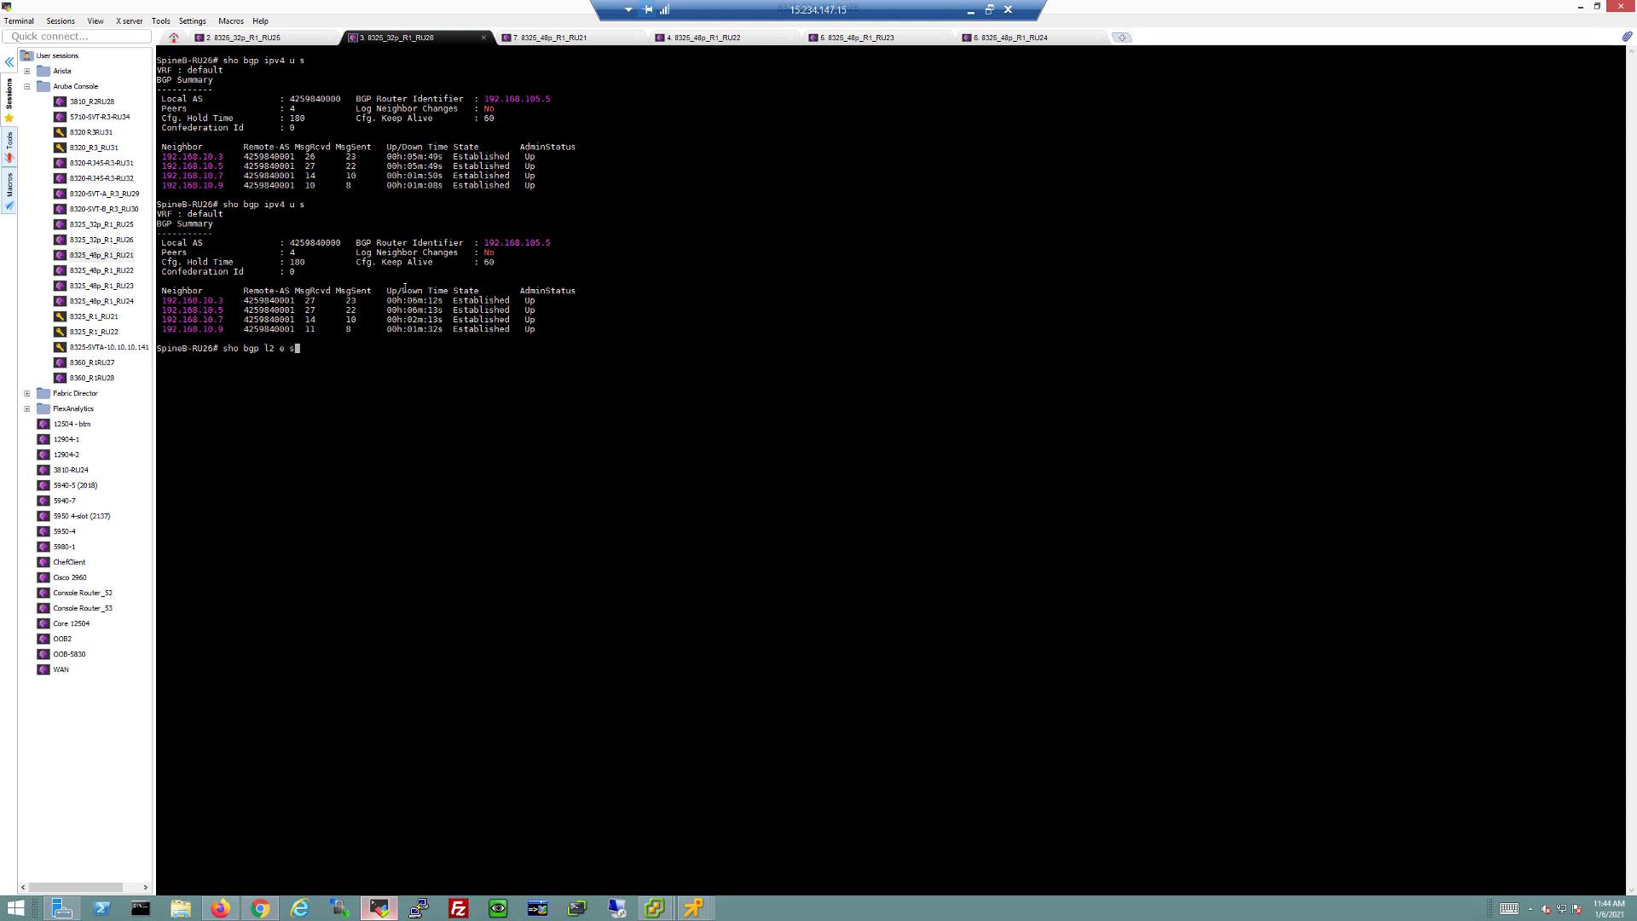
key("Return")
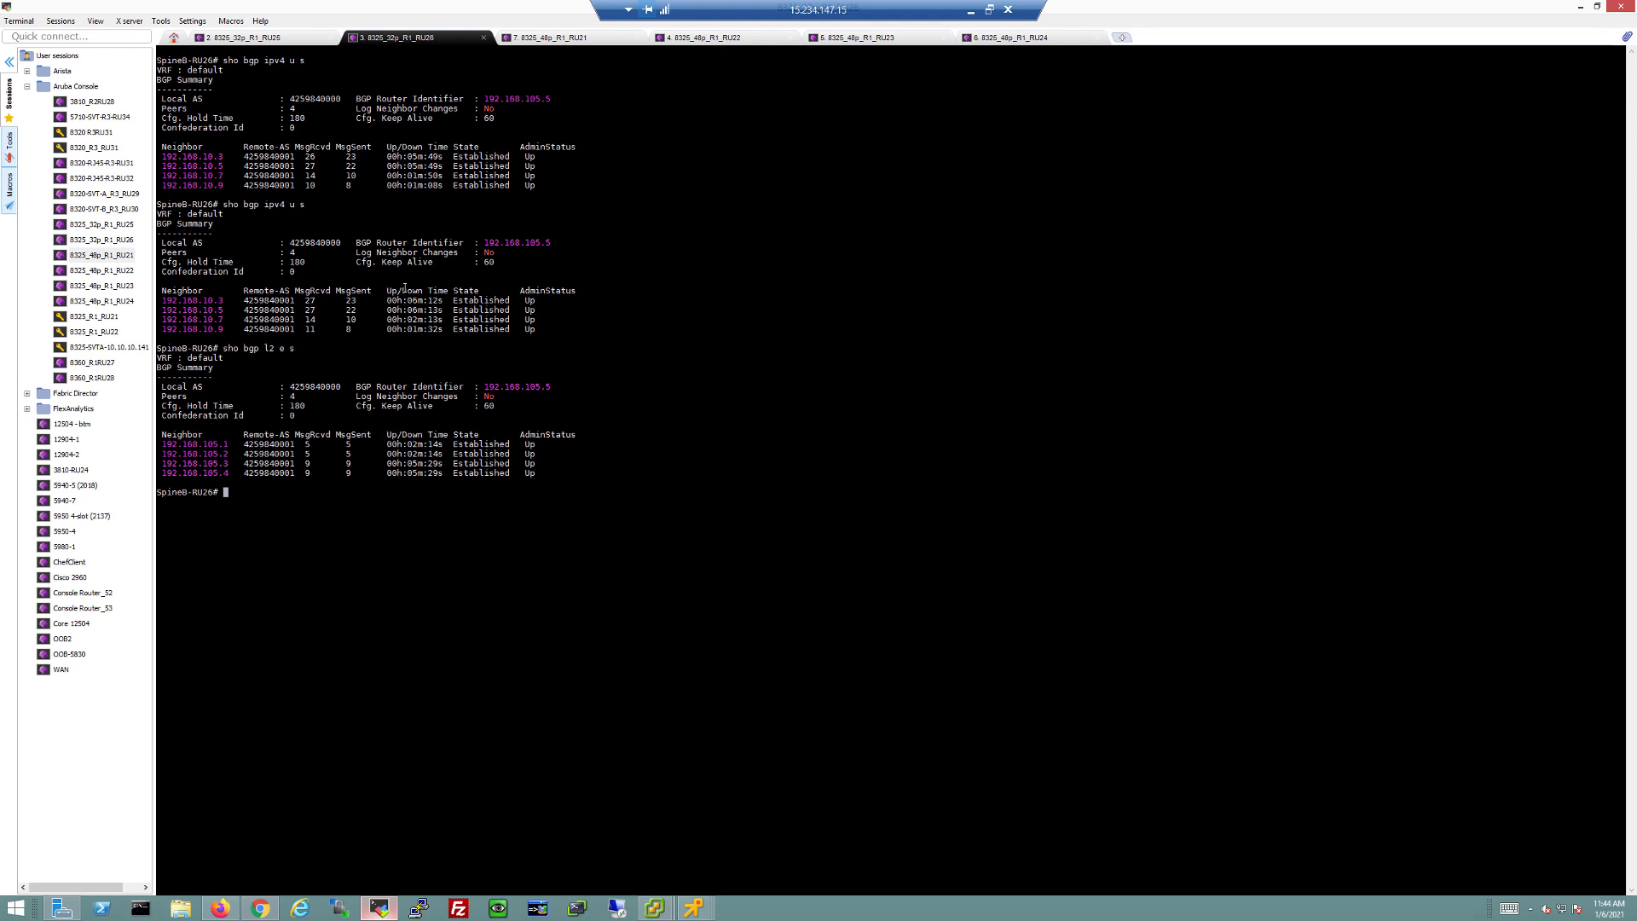
key("alt+Tab")
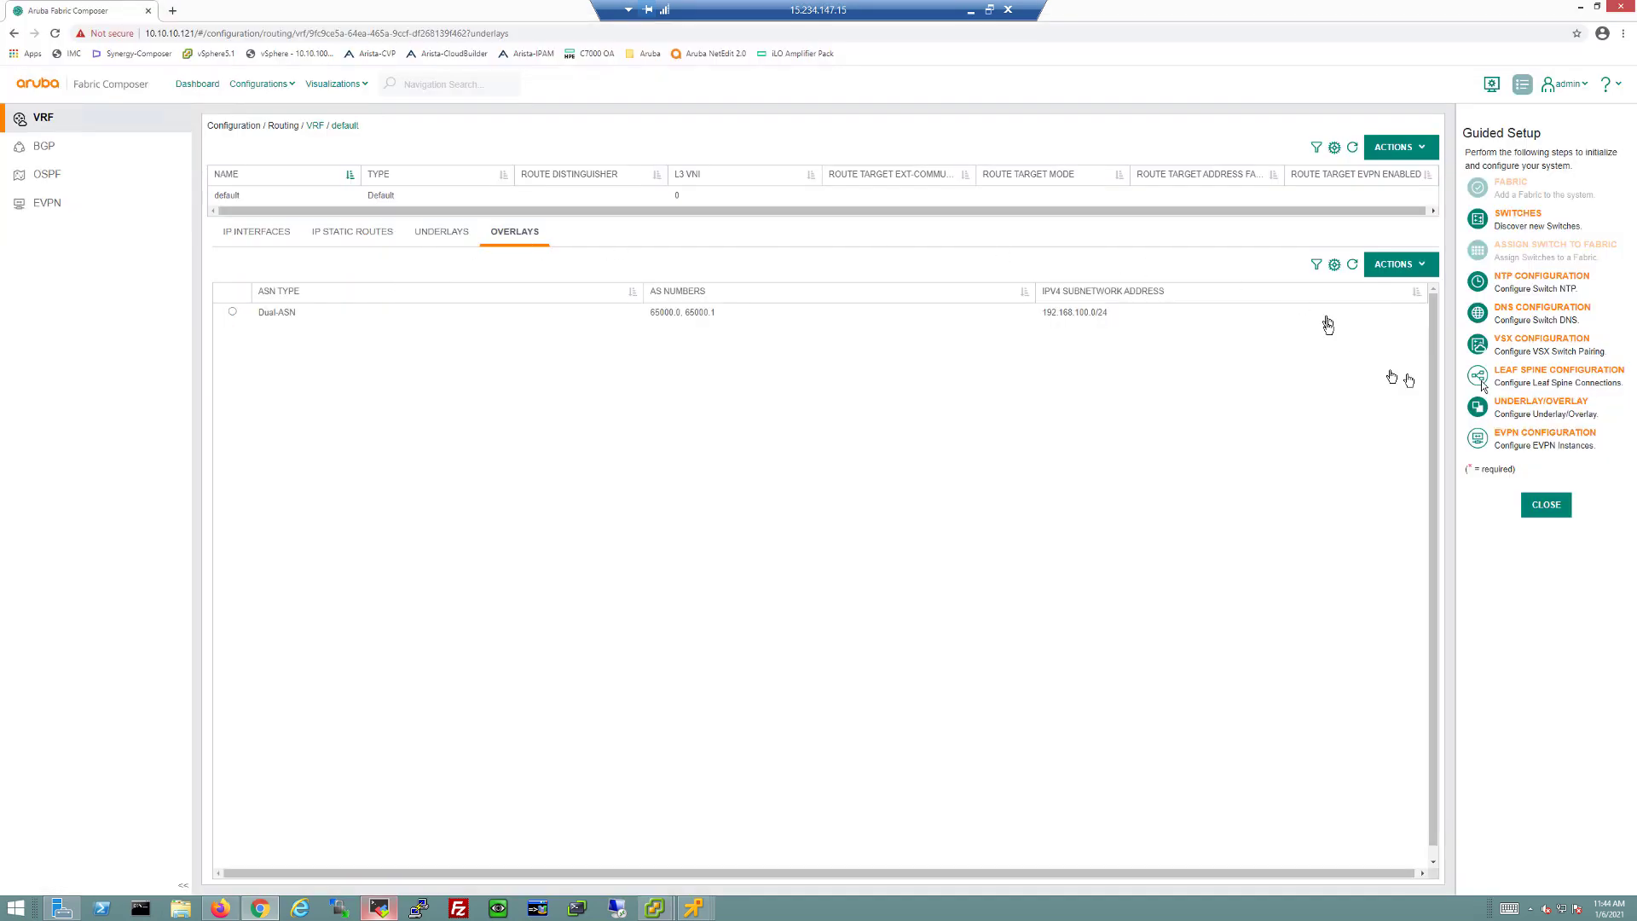
Step: Start the EVPN configuration wizard and give it the name prefix EVPN_Maps
left_click(1546, 444)
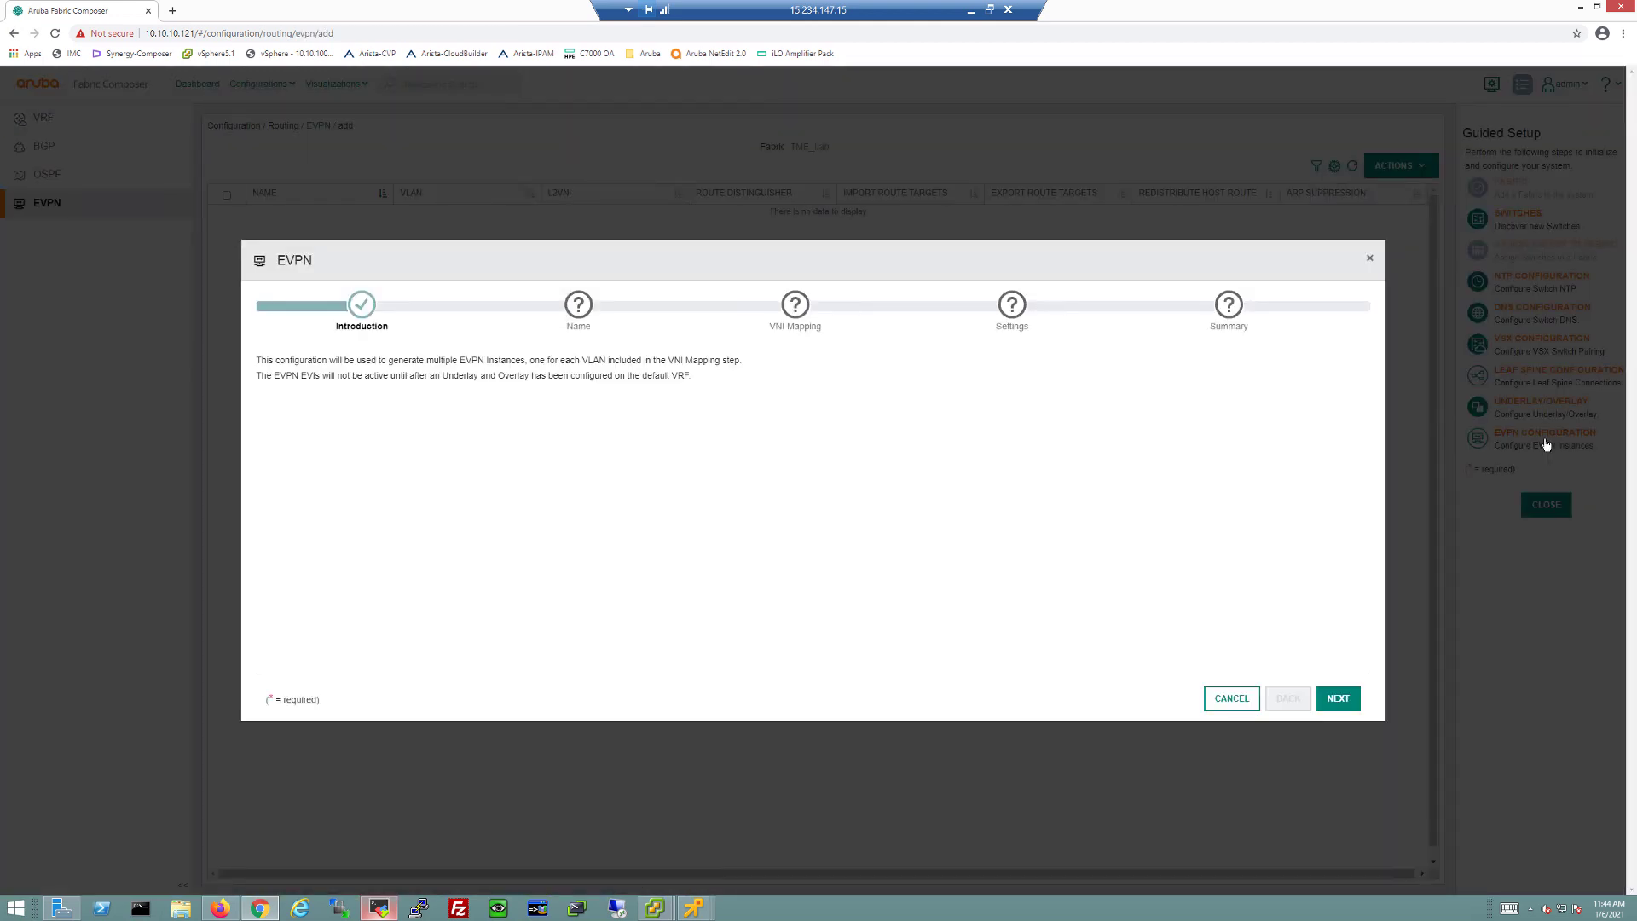
left_click(1337, 699)
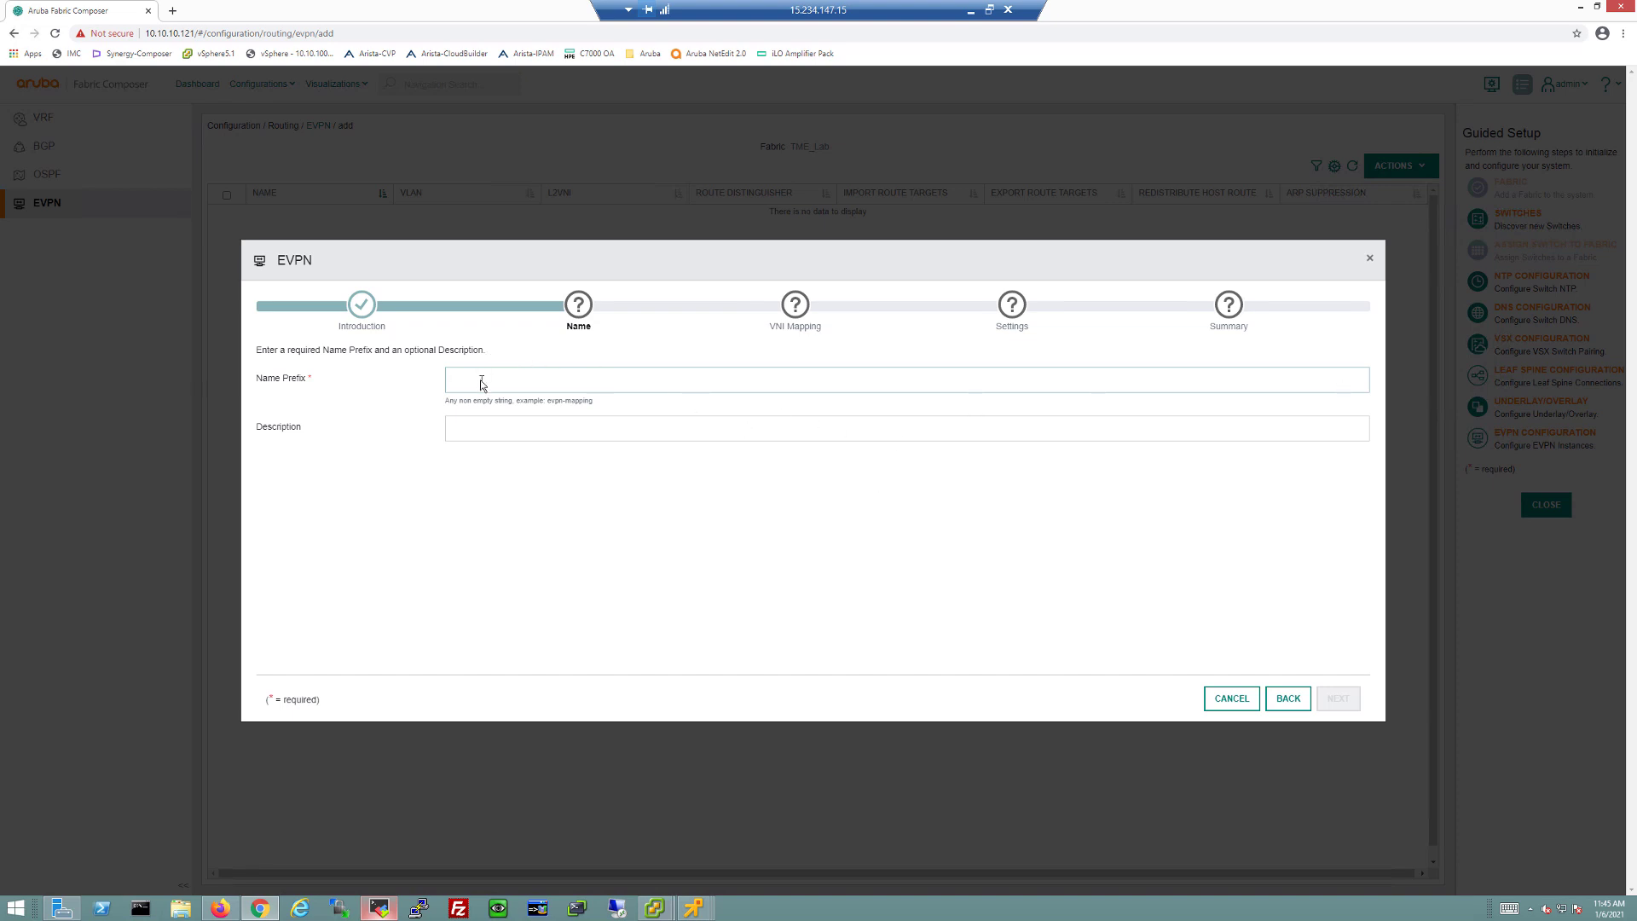
type("EVPN_Maps")
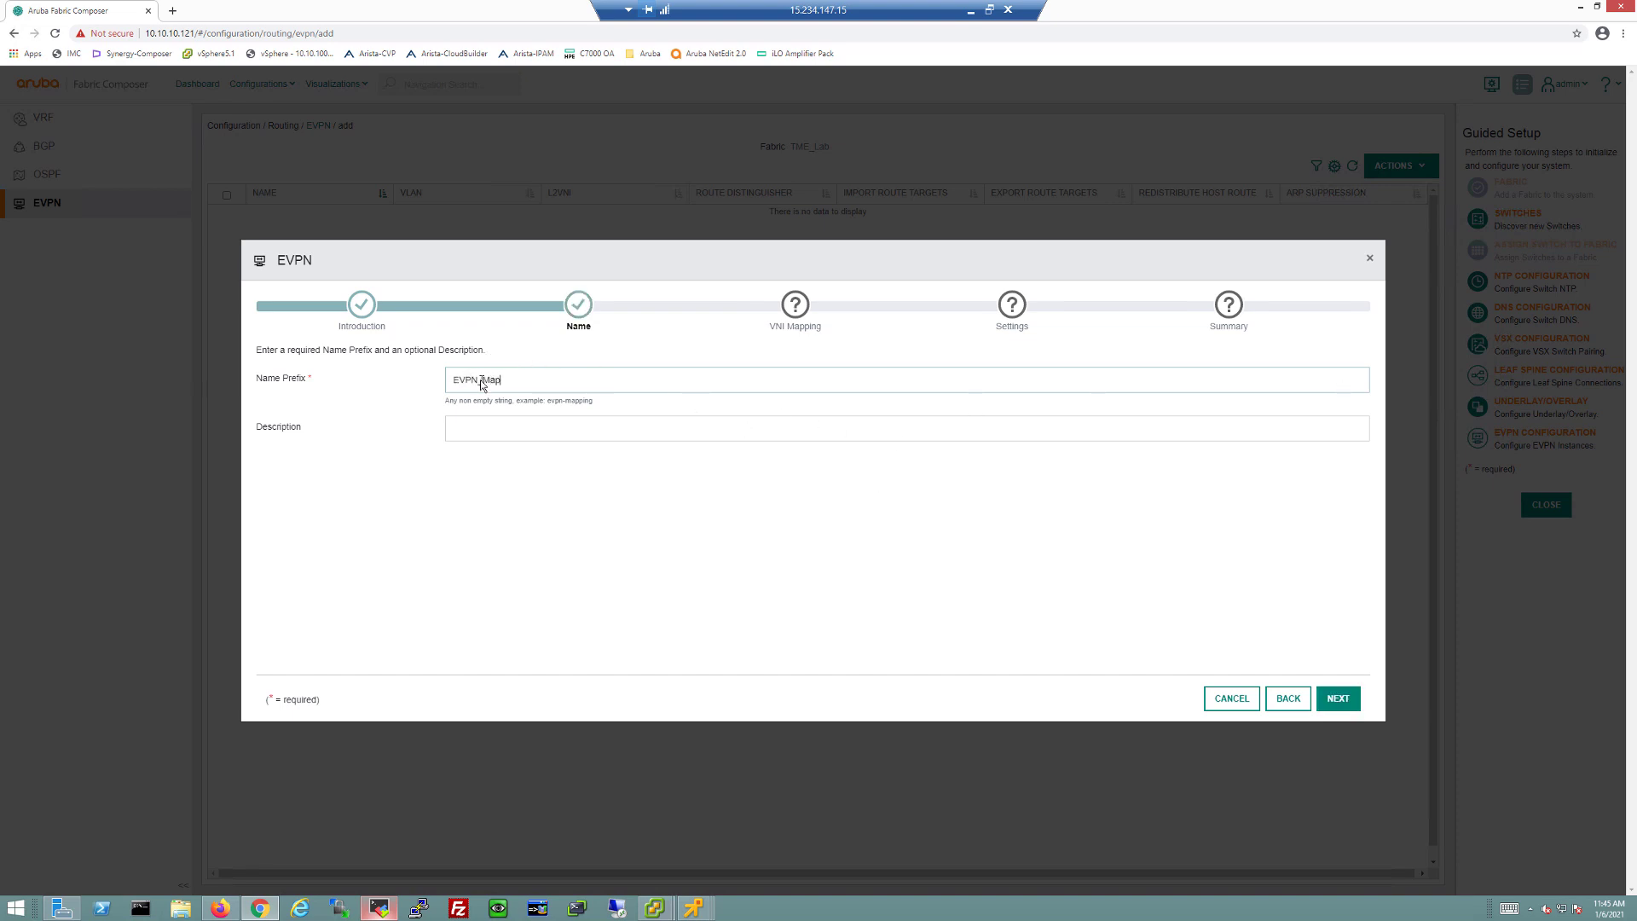
left_click(1333, 702)
Step: Map VLANs 10,20,30 with base L2VNI 10 and route-target ASN prefix 65000, then apply
left_click(576, 376)
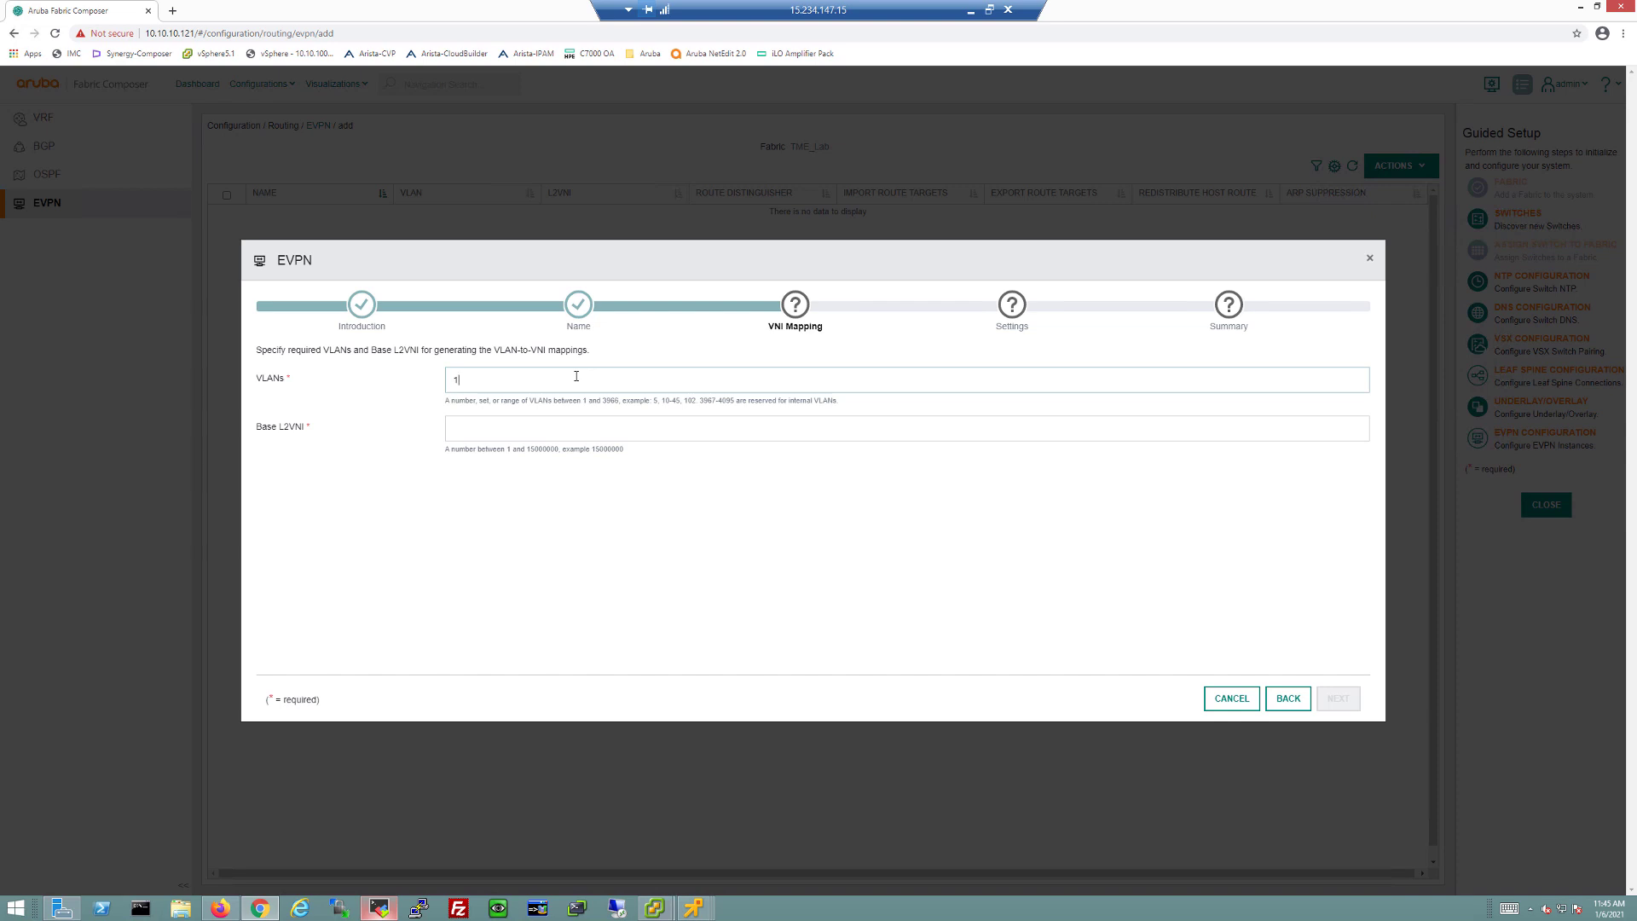
type(",20,30")
key("Tab")
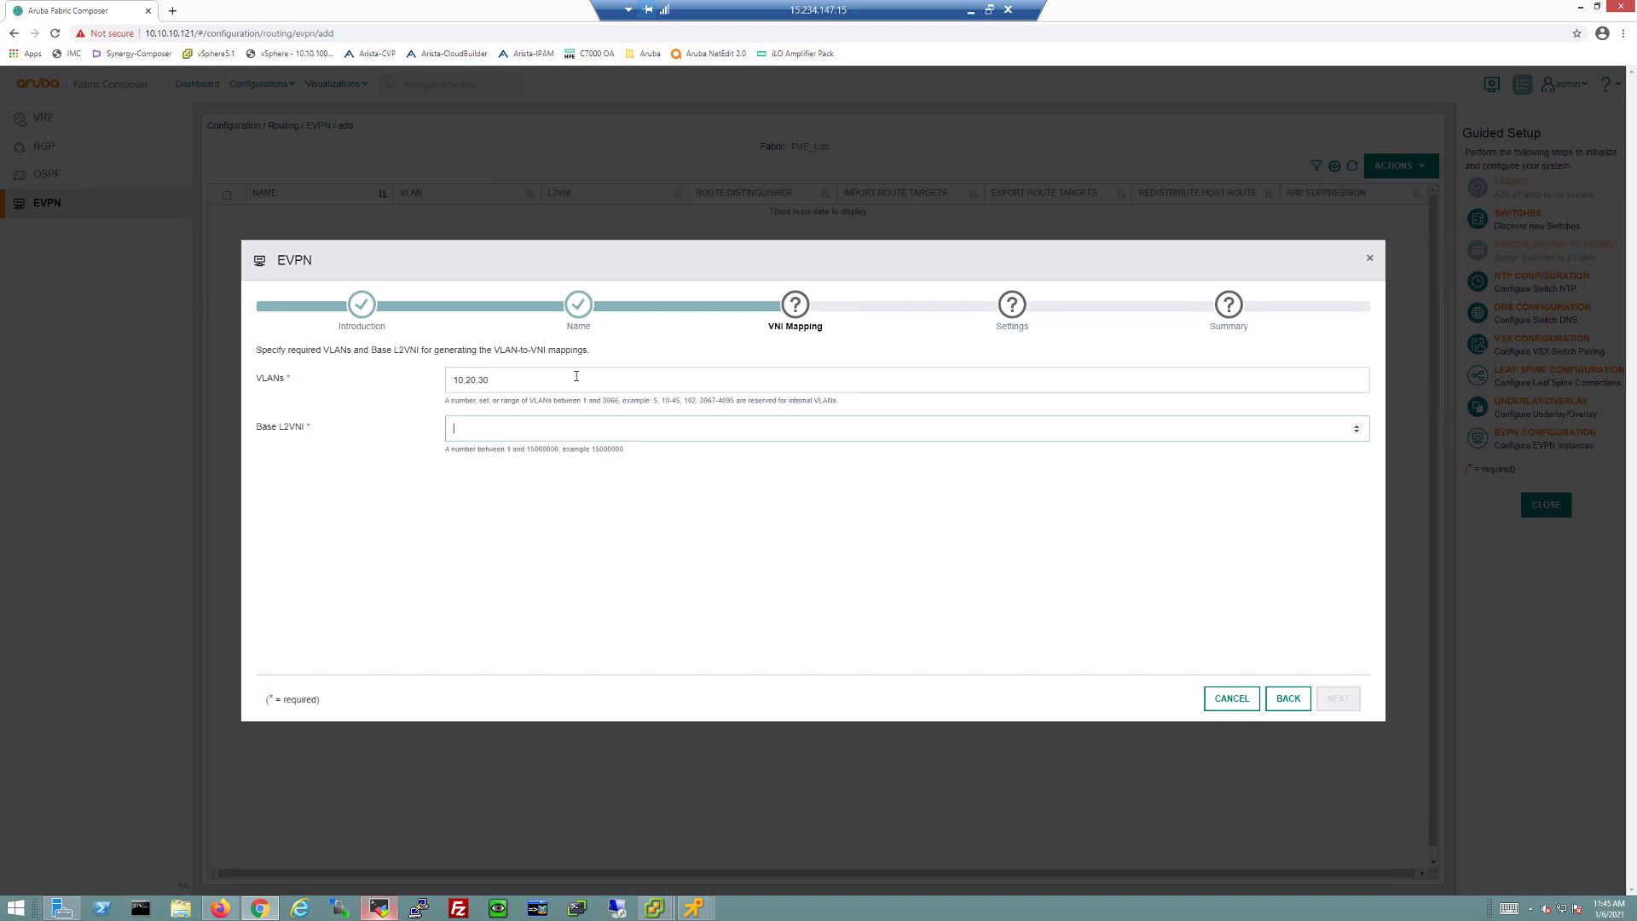
type("10")
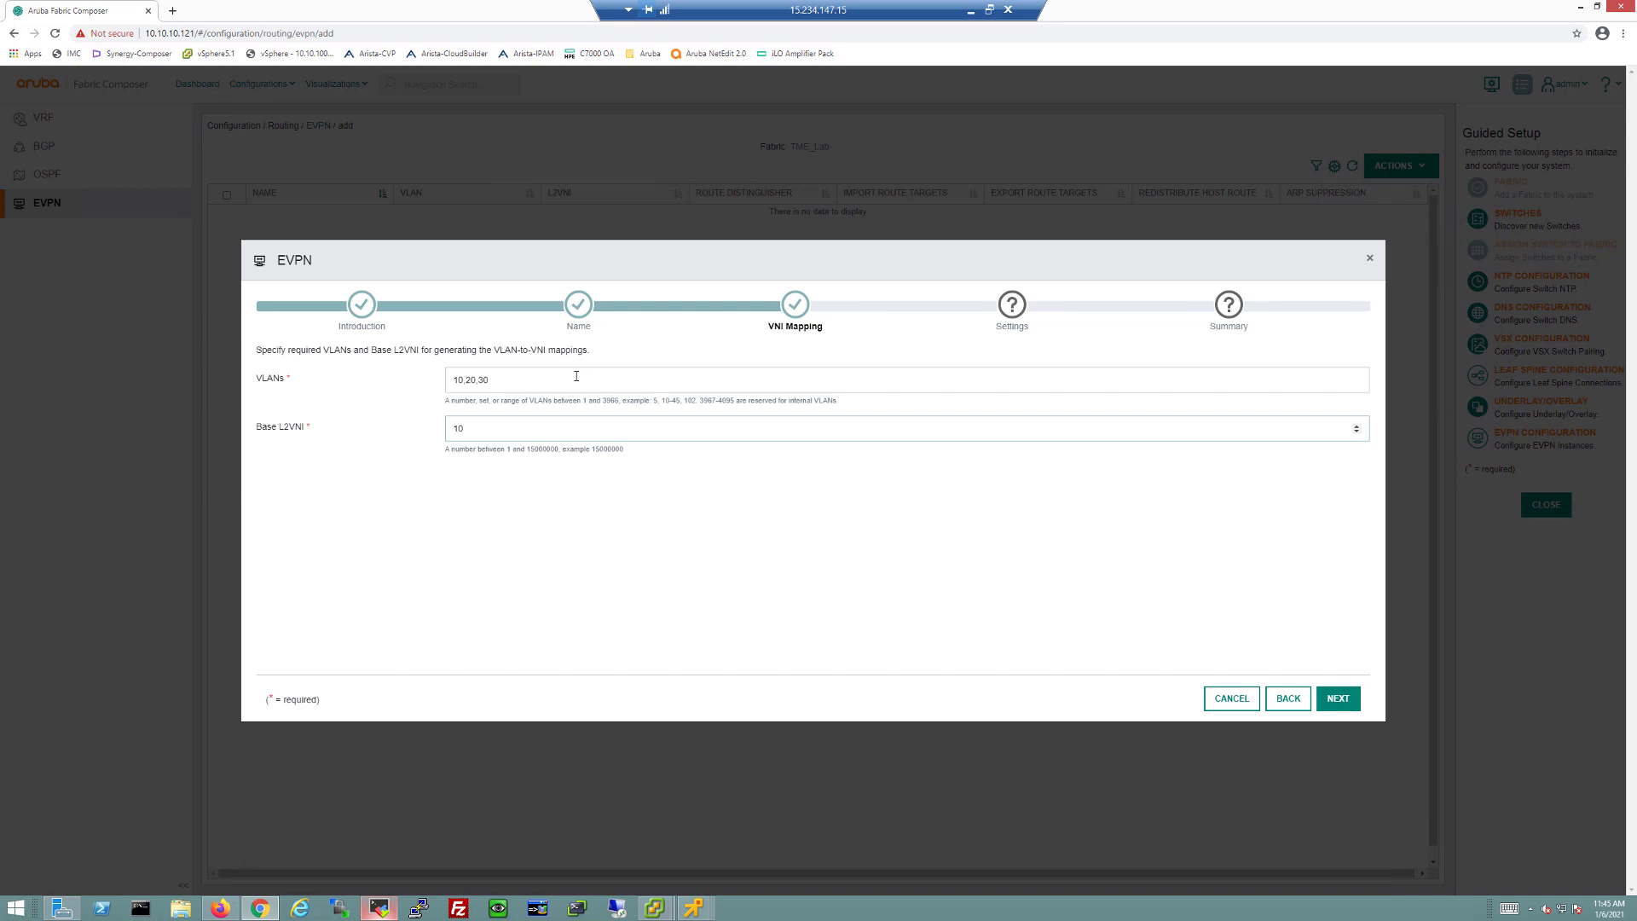
left_click(1354, 705)
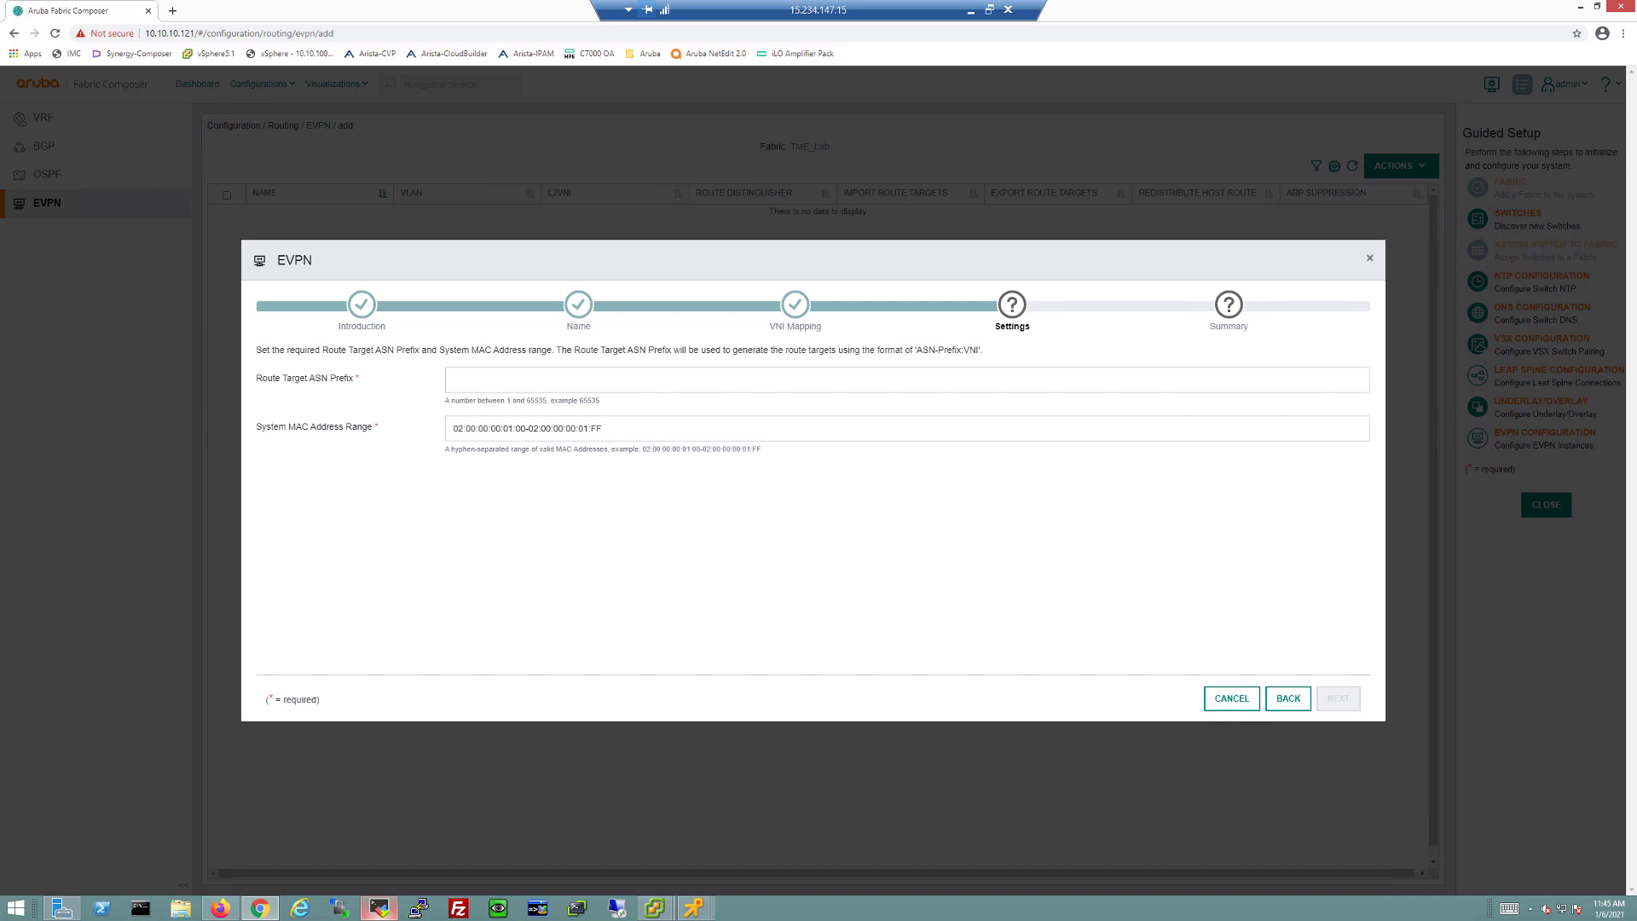
left_click(492, 381)
type("65000")
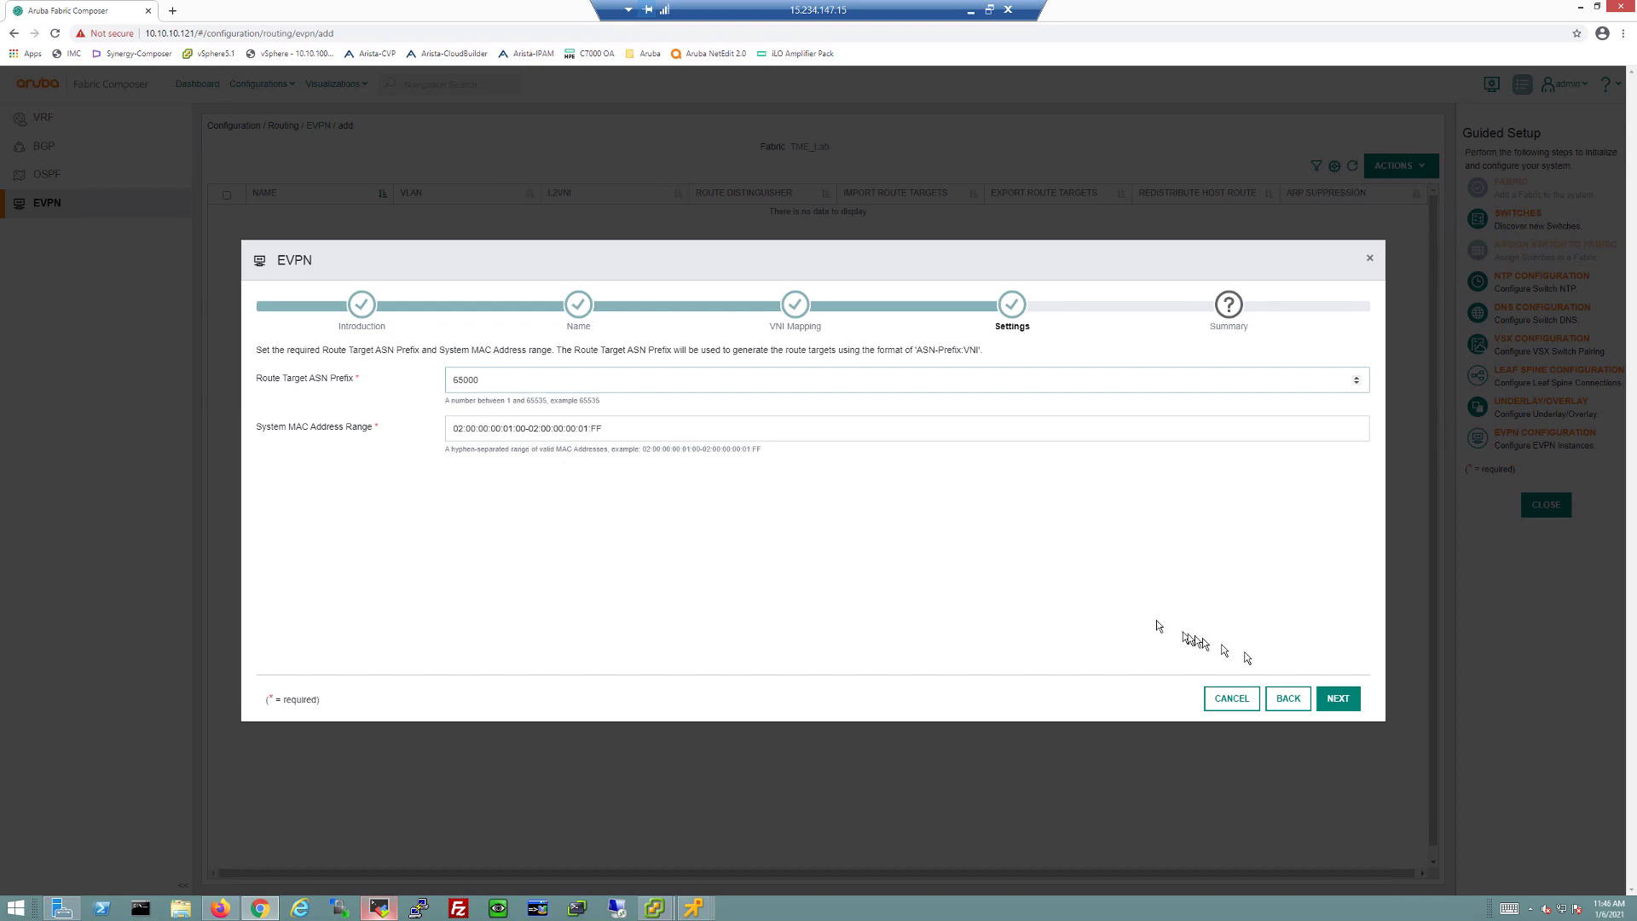
left_click(1335, 699)
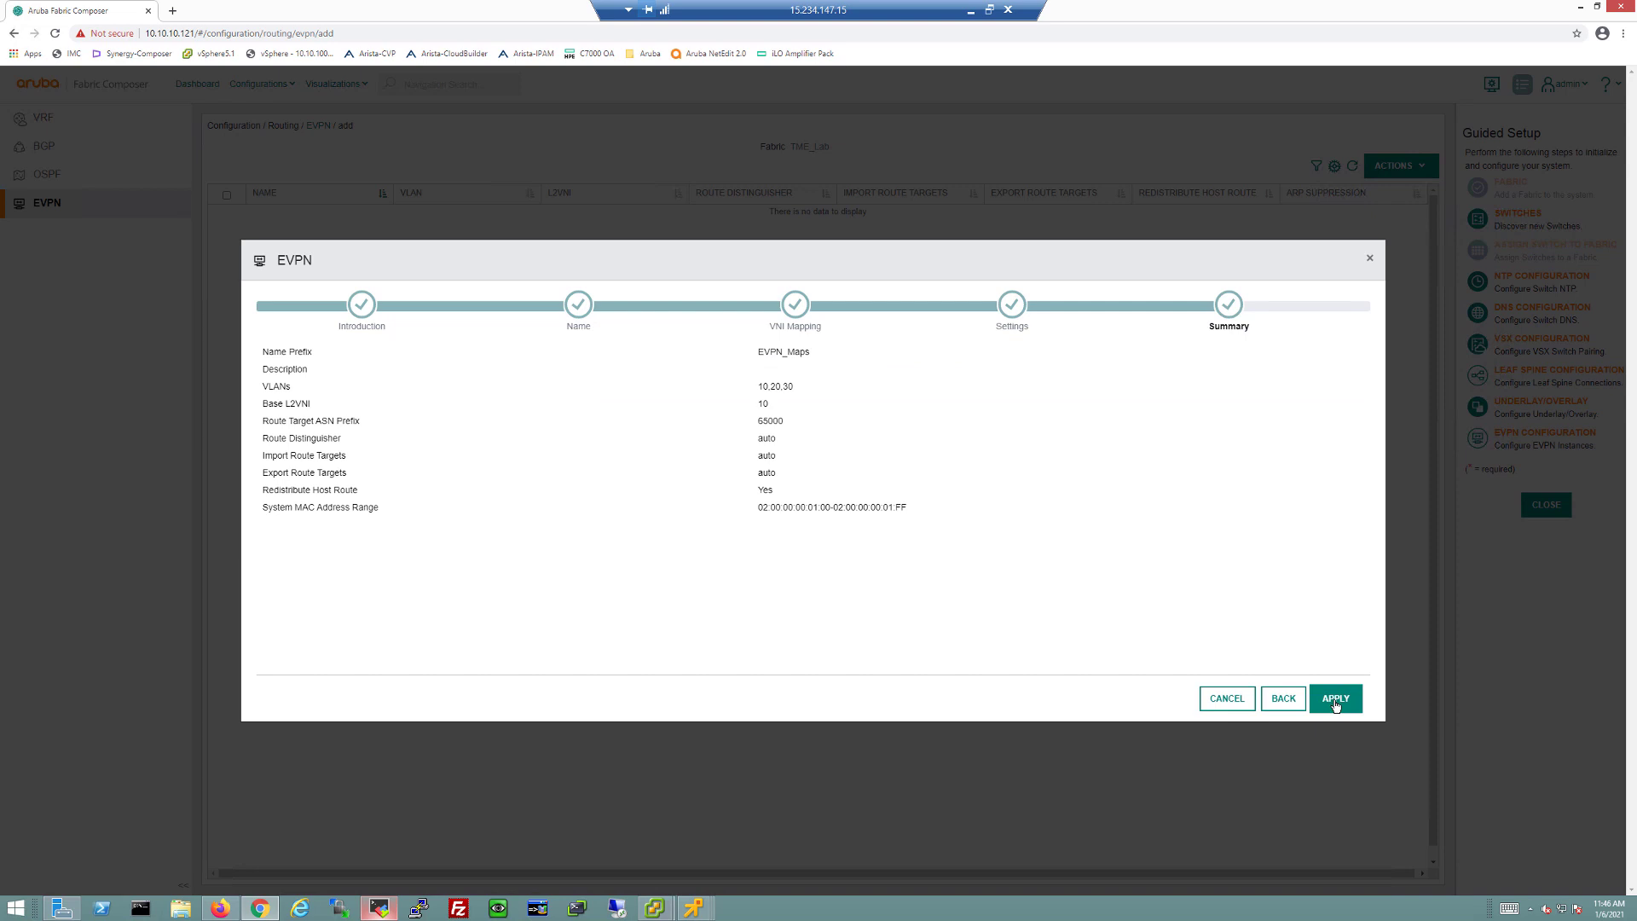
left_click(1336, 704)
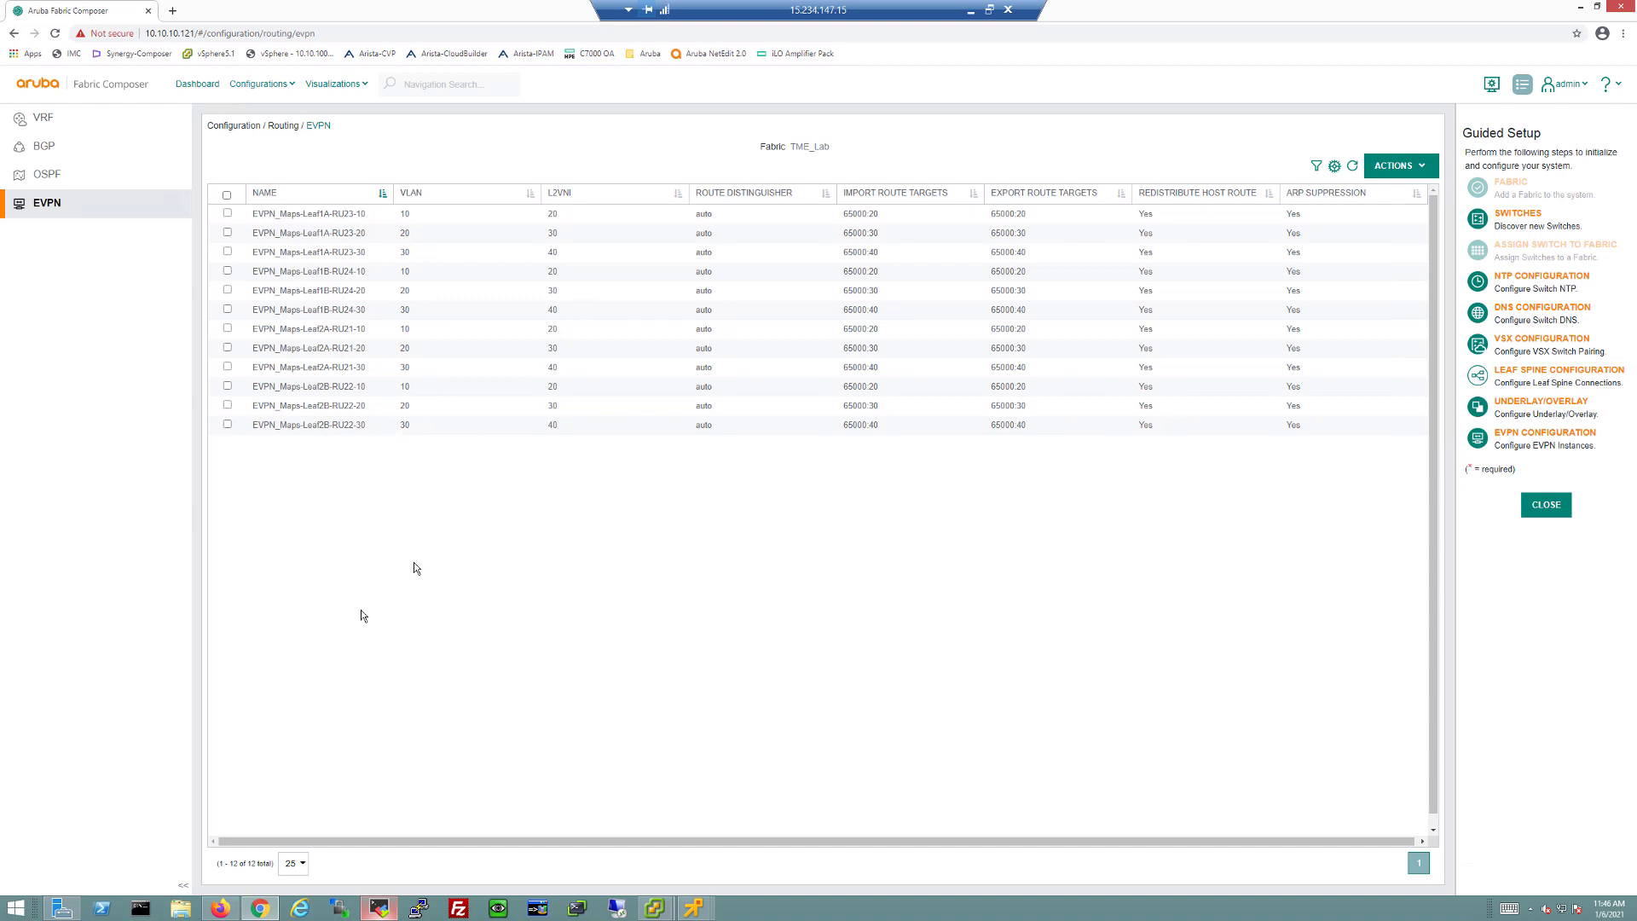
Step: On Leaf2A-RU21, run 'sho int vxlan' to confirm VNIs 20/30/40 on VLANs 10/20/30, then exit
left_click(380, 906)
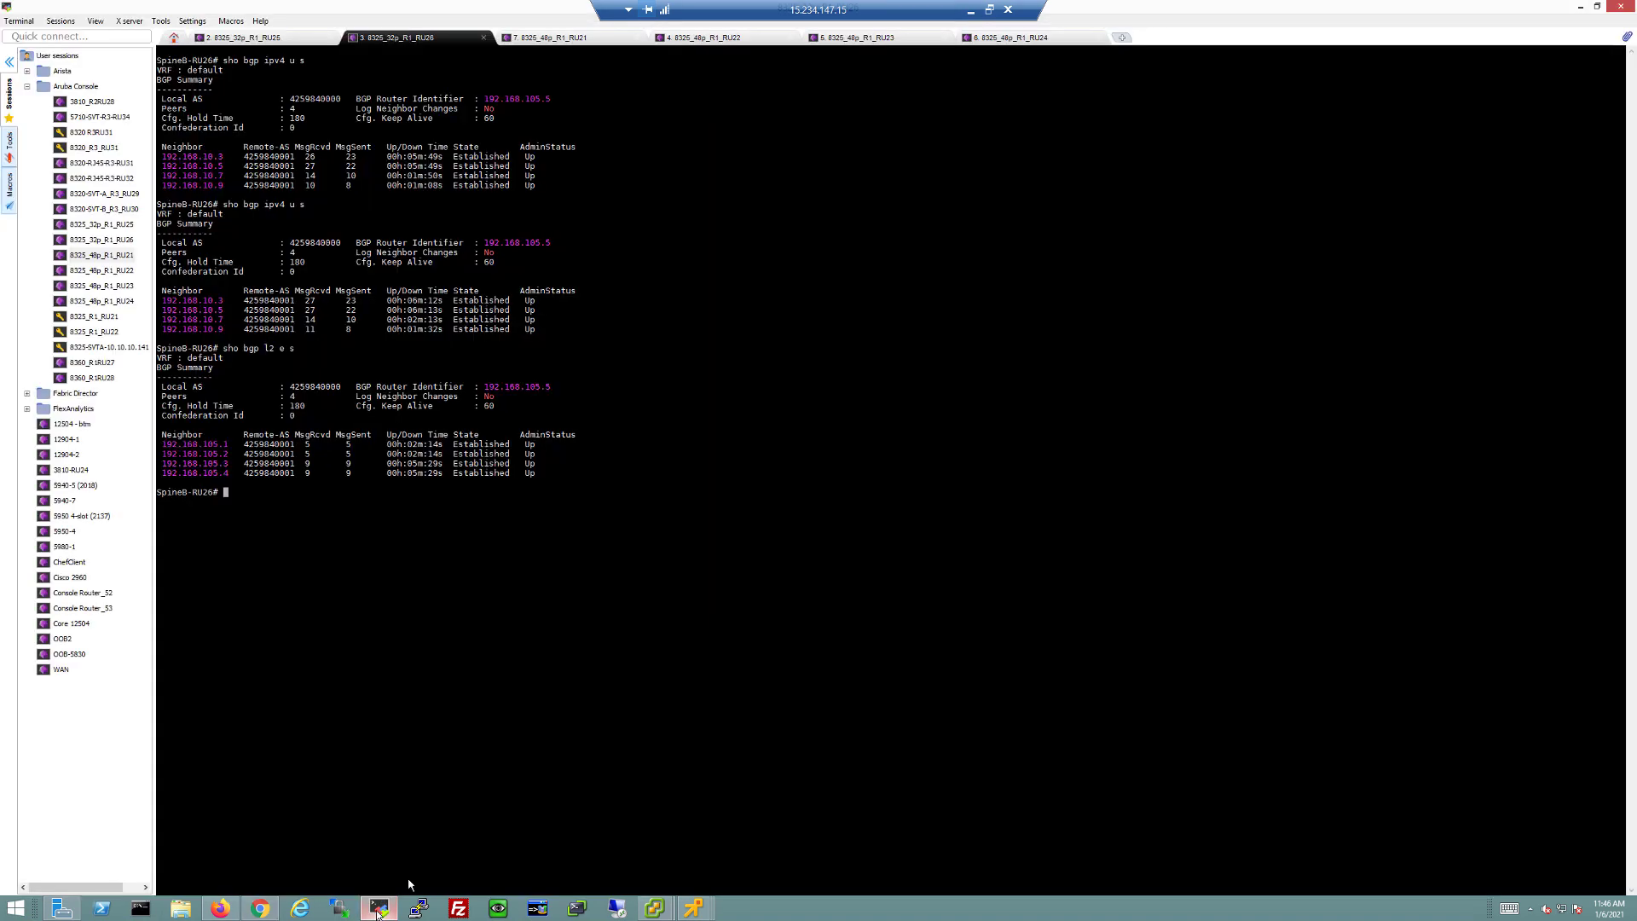
left_click(550, 37)
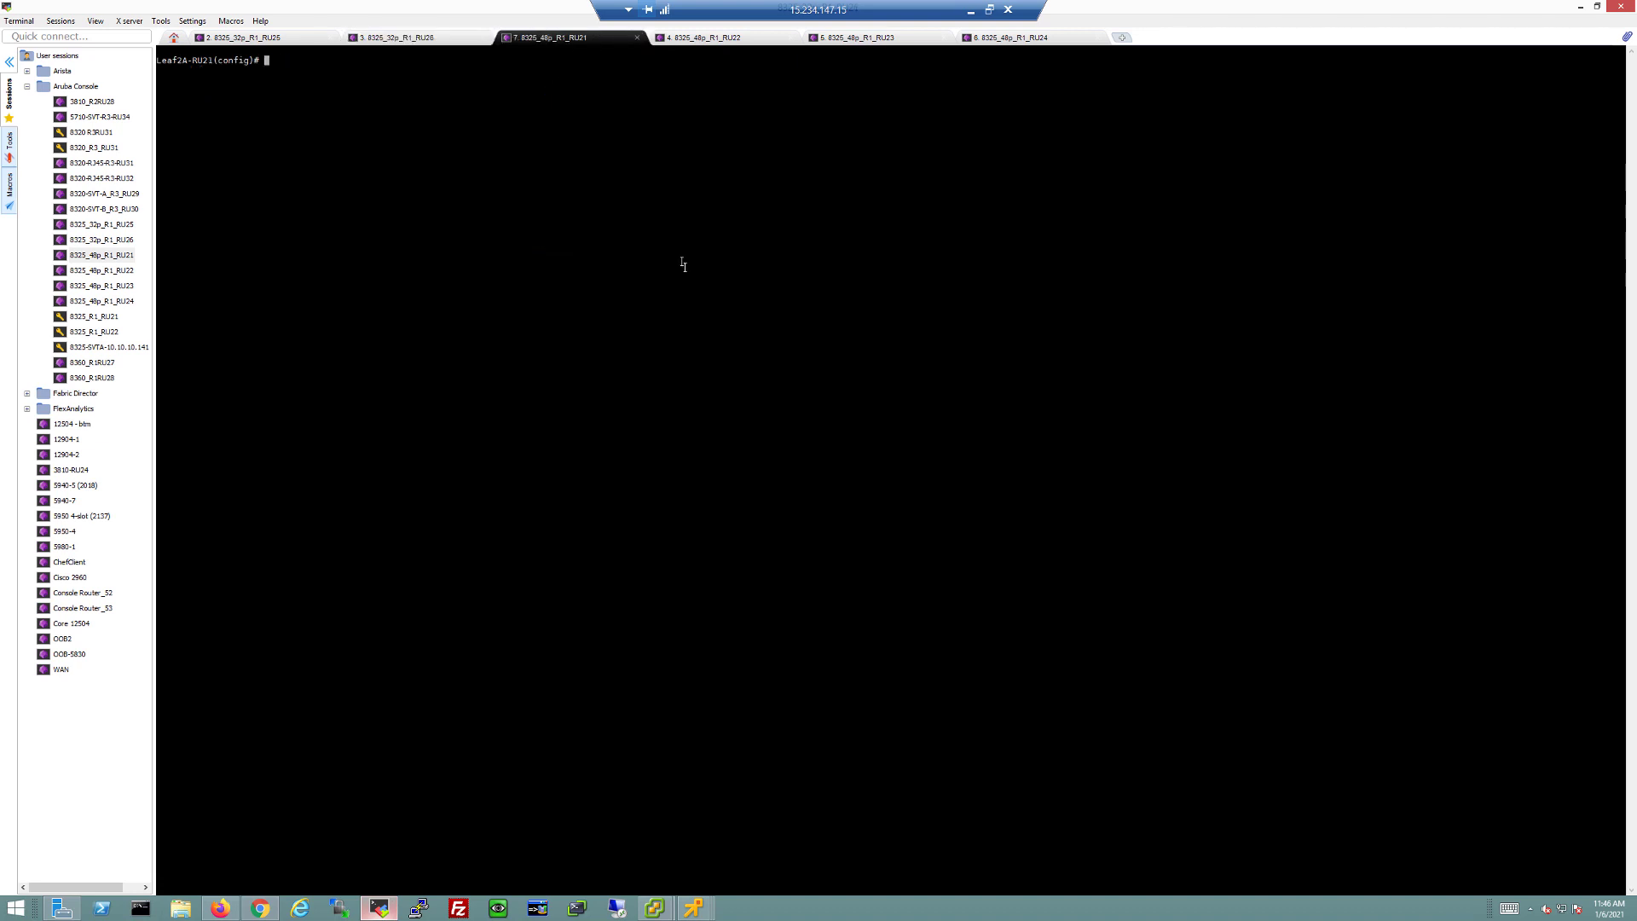
key("Return")
key("Return")
key("Return")
key("Return")
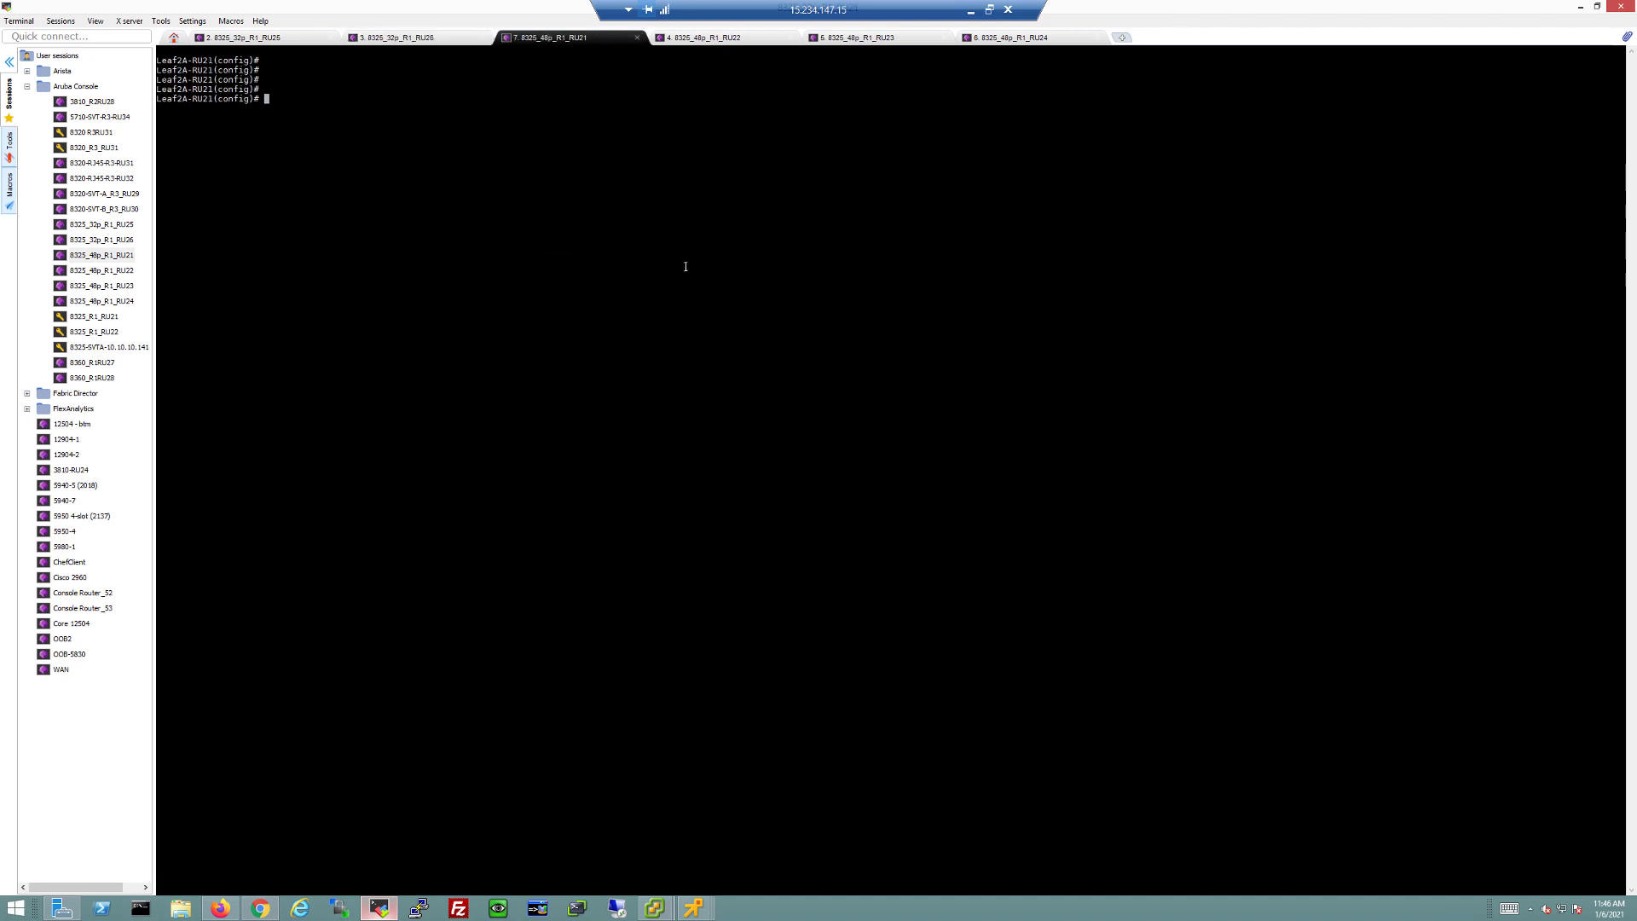
type("sho int vxlan")
key("Return")
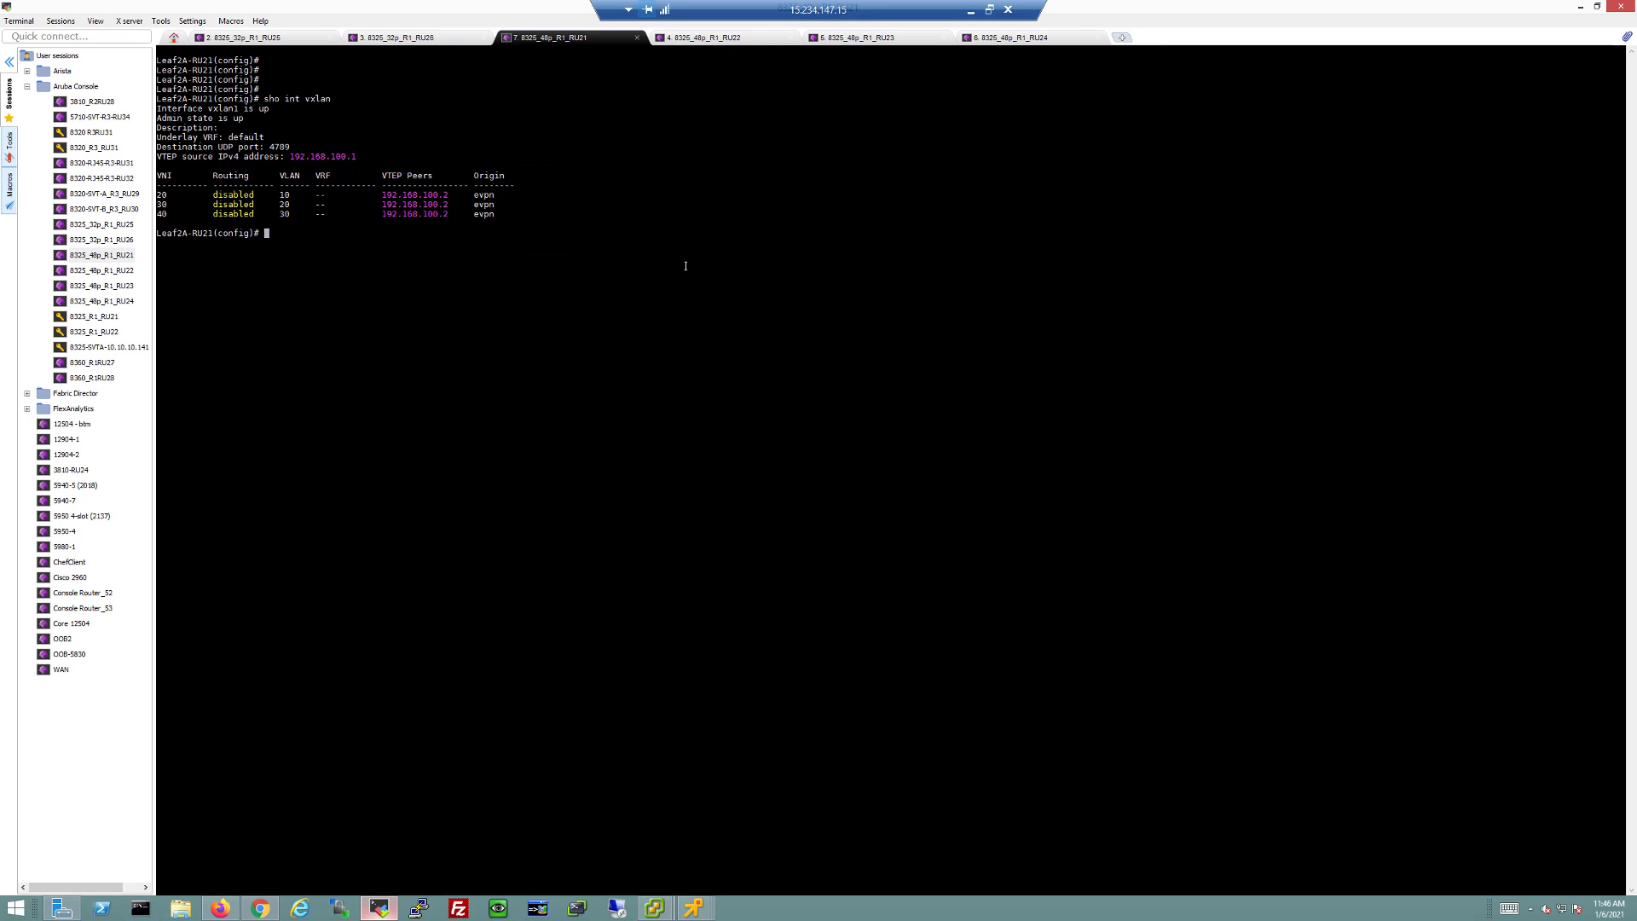
key("Up")
key("Up")
key("Return")
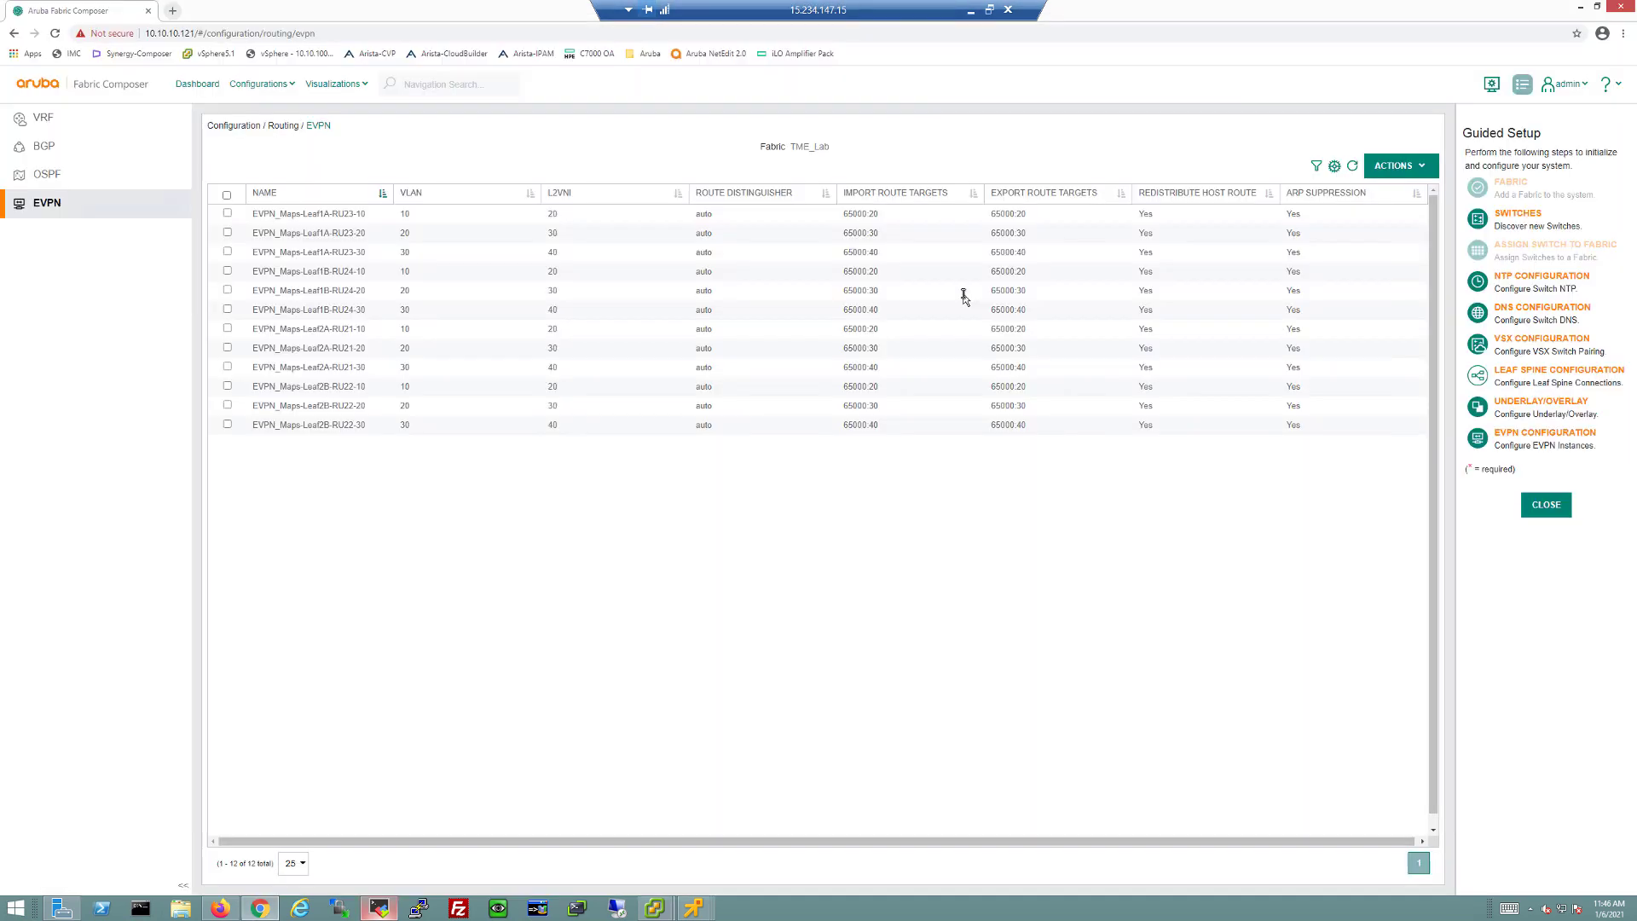
Step: Go back to Chrome and open the Fabric Composer Dashboard from the top navigation
key("alt+Tab")
left_click(201, 85)
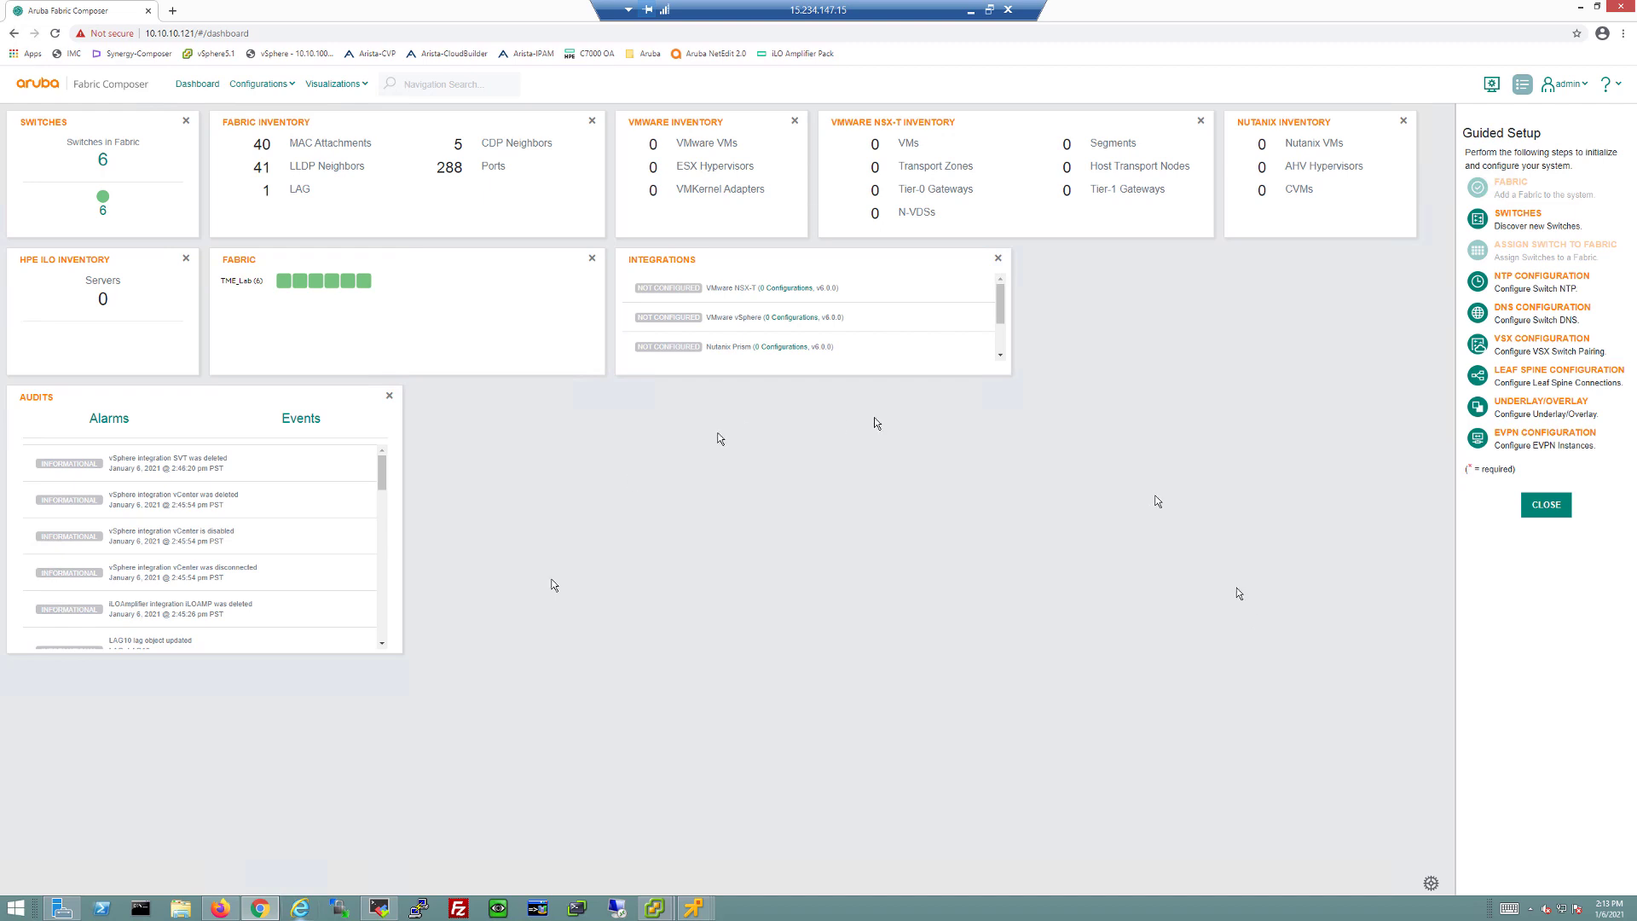
Step: Open the Networks visualization and arrange the switches as a leaf grid with all leaves in one row
left_click(345, 87)
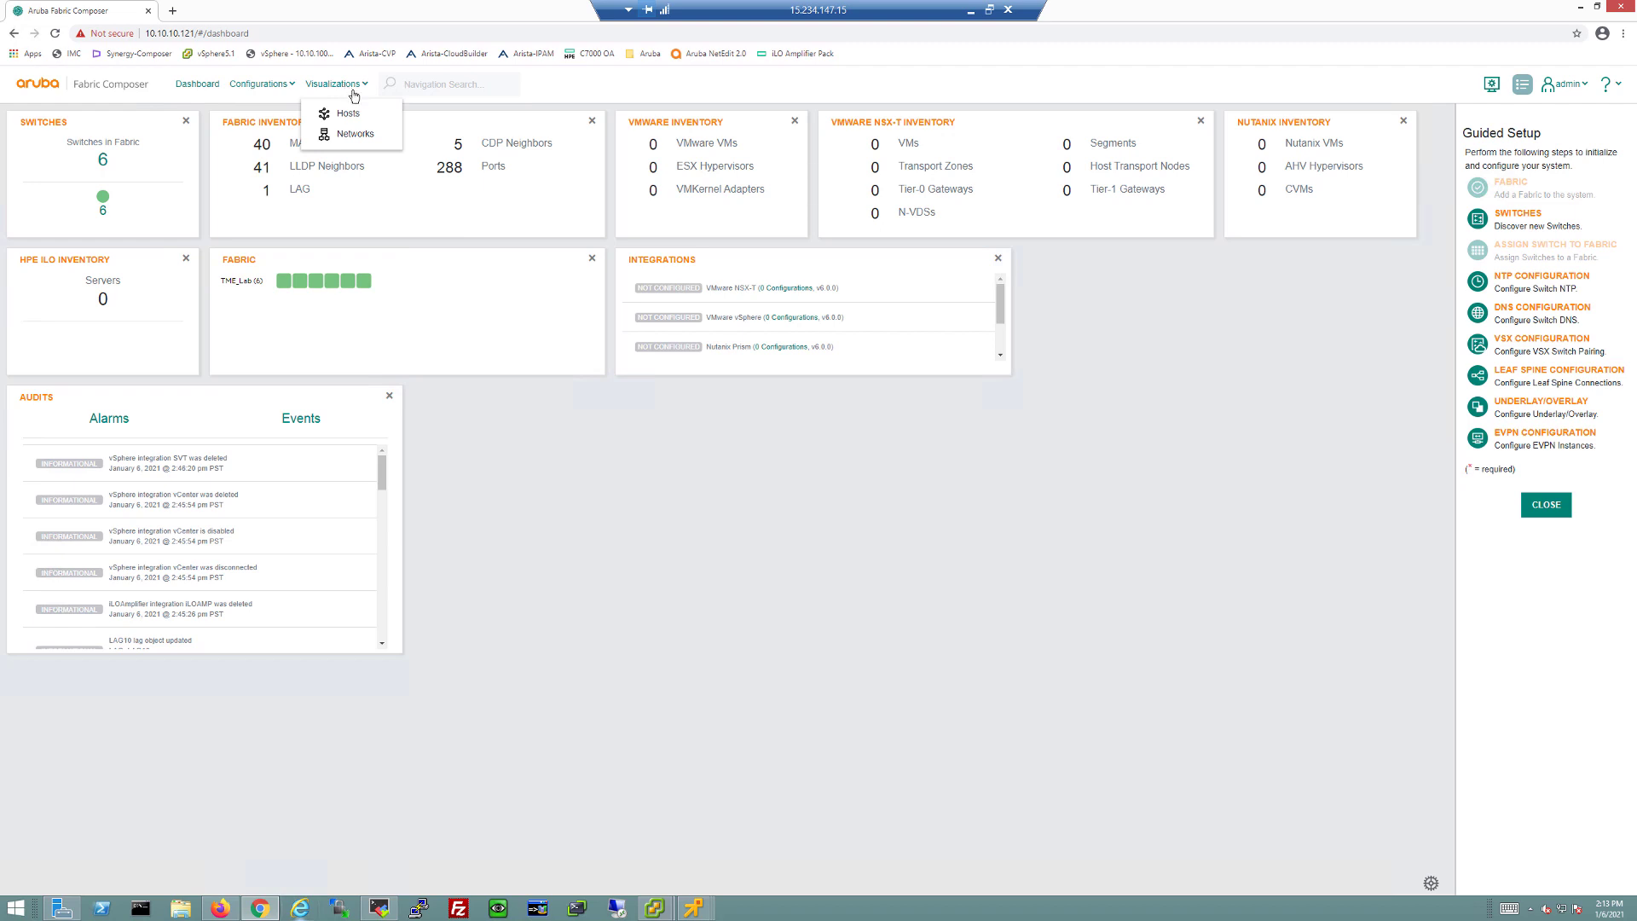
left_click(349, 133)
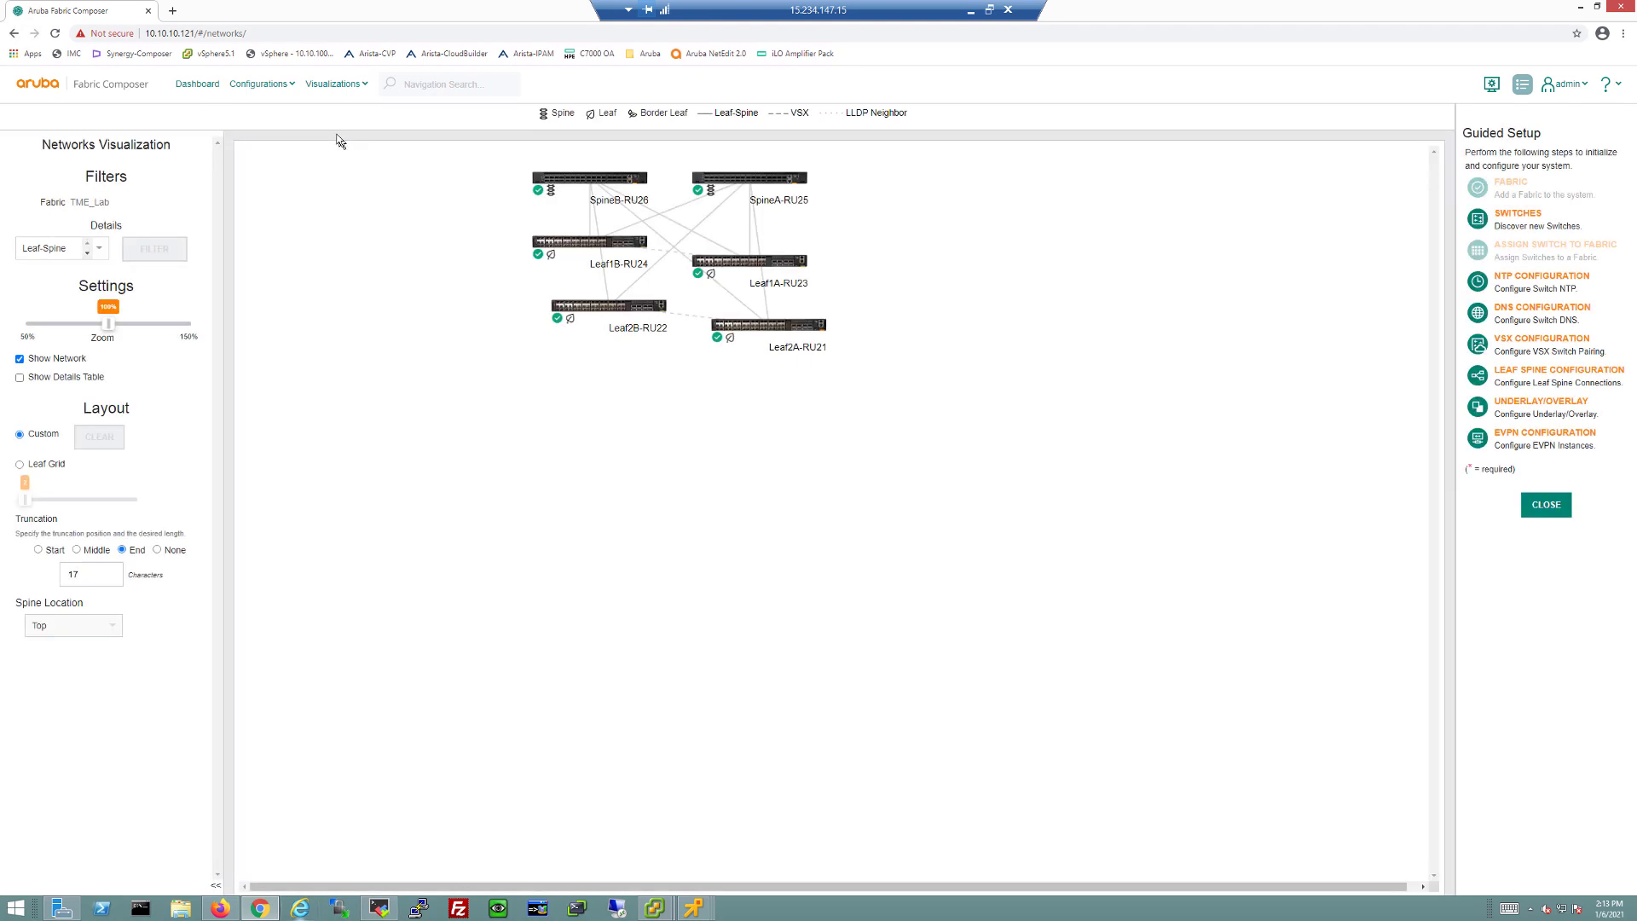
left_click(19, 464)
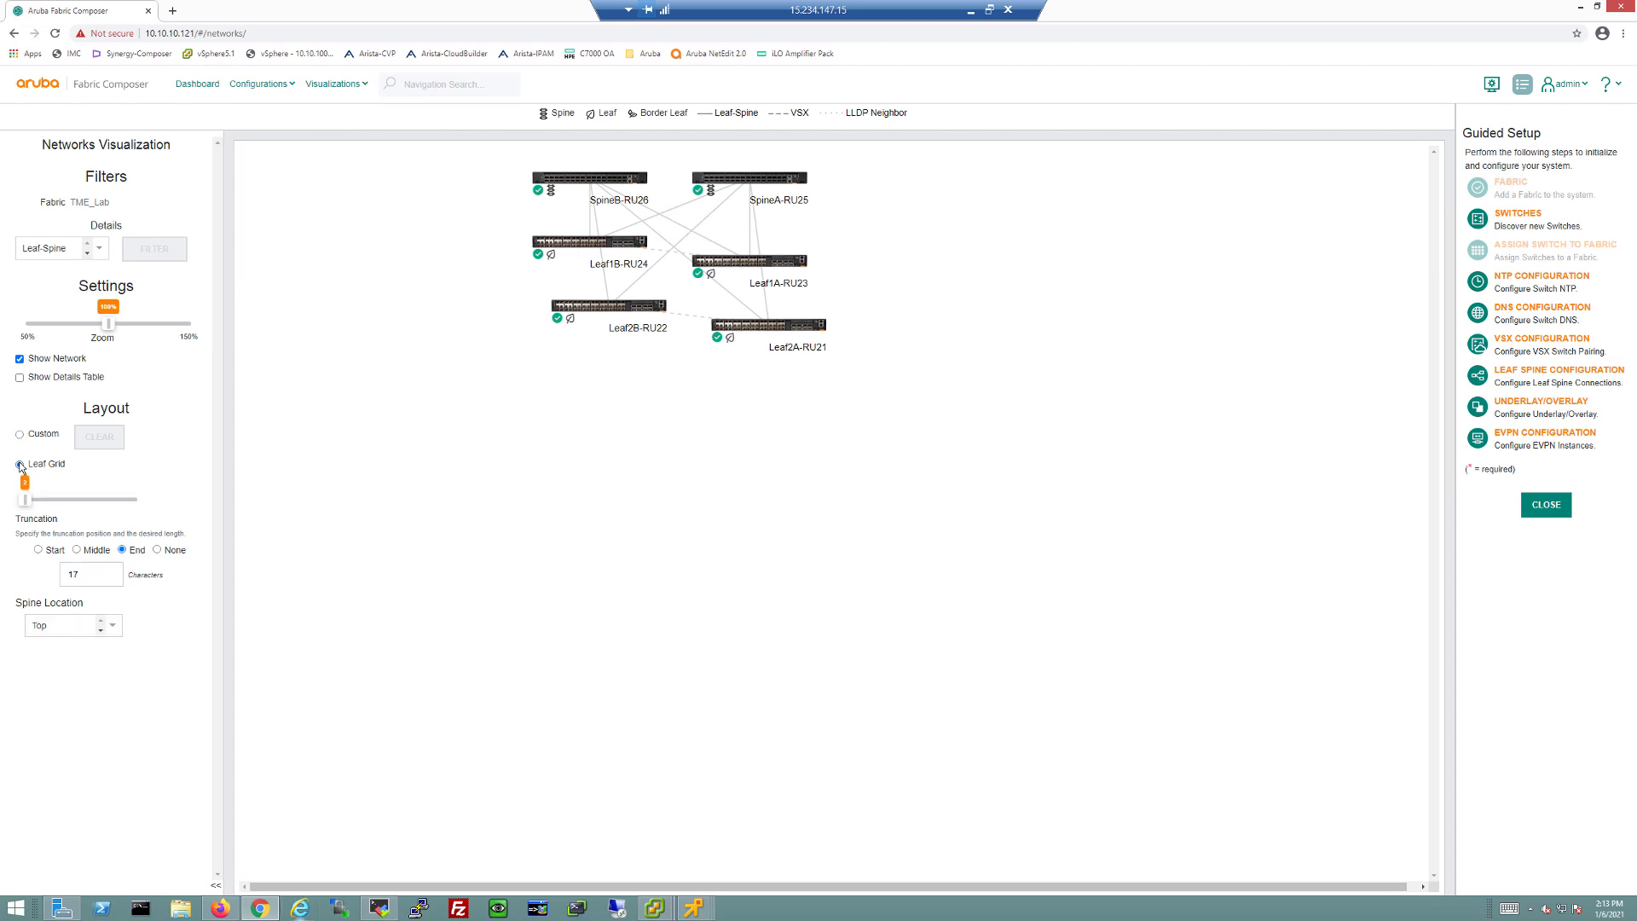
left_click(65, 500)
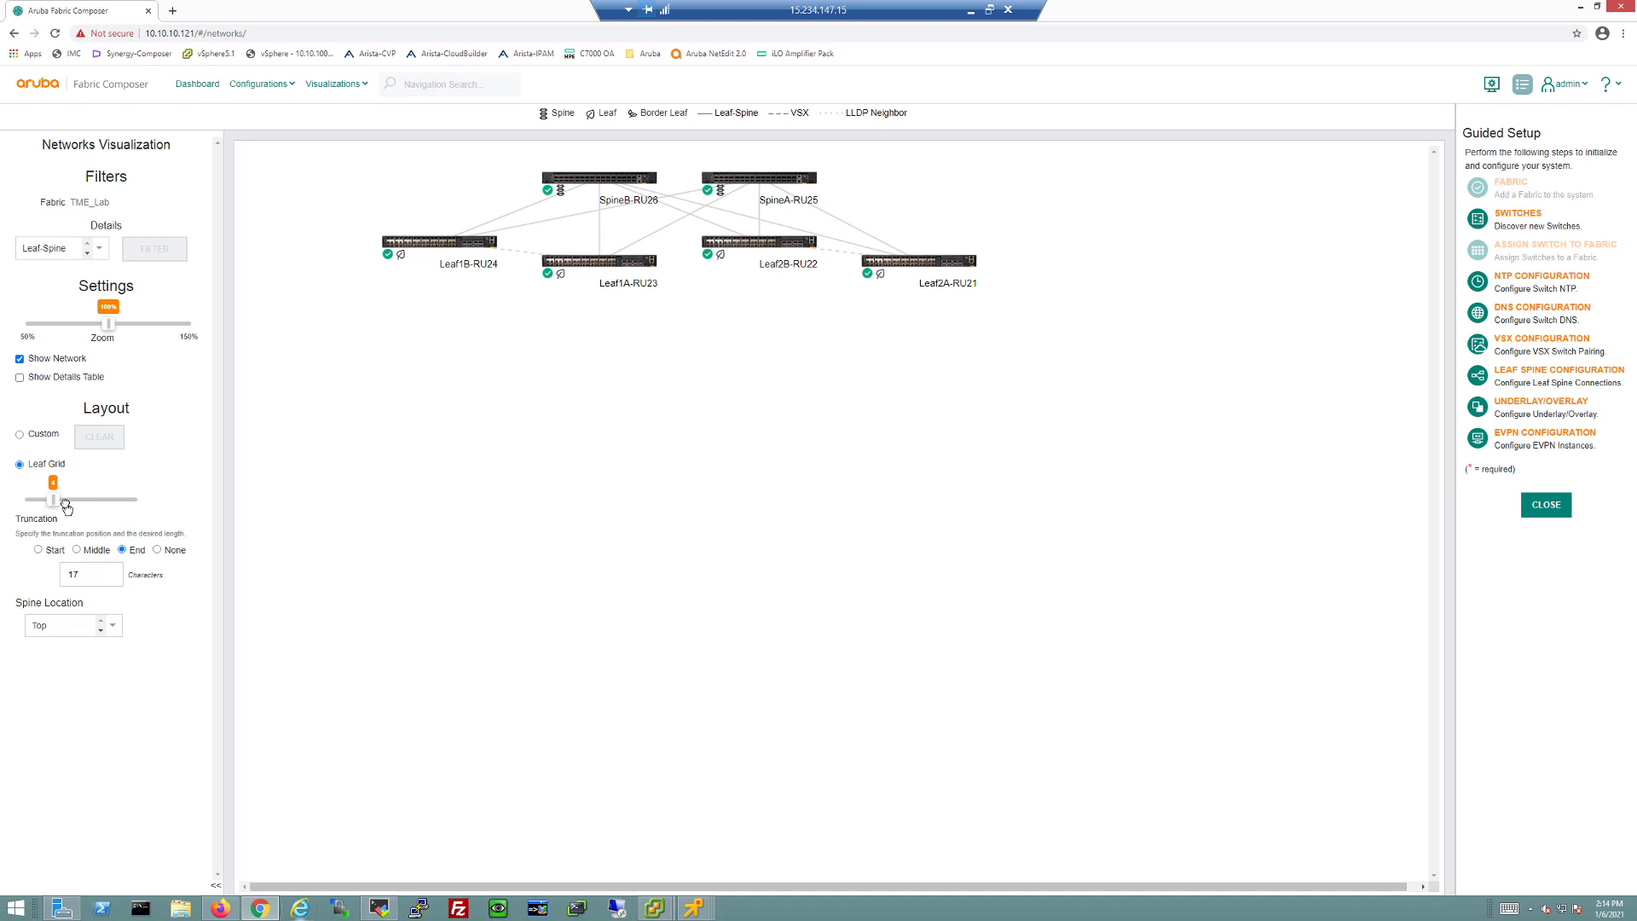
Step: Move the spines to the bottom, then return them to the top above the leaves
left_click(101, 630)
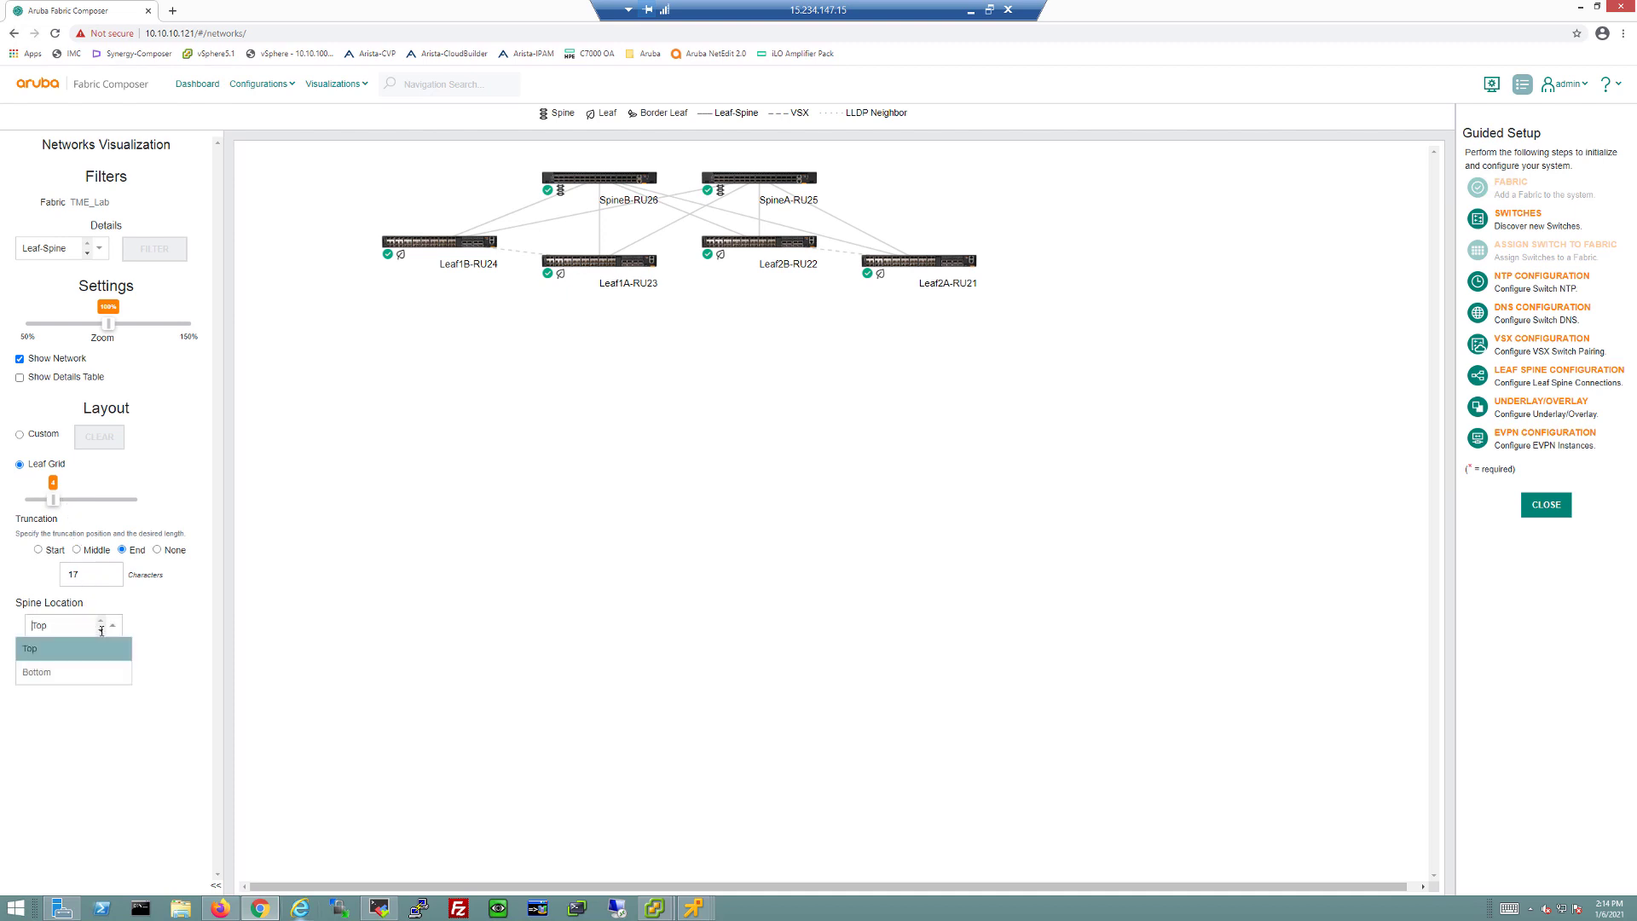
left_click(84, 672)
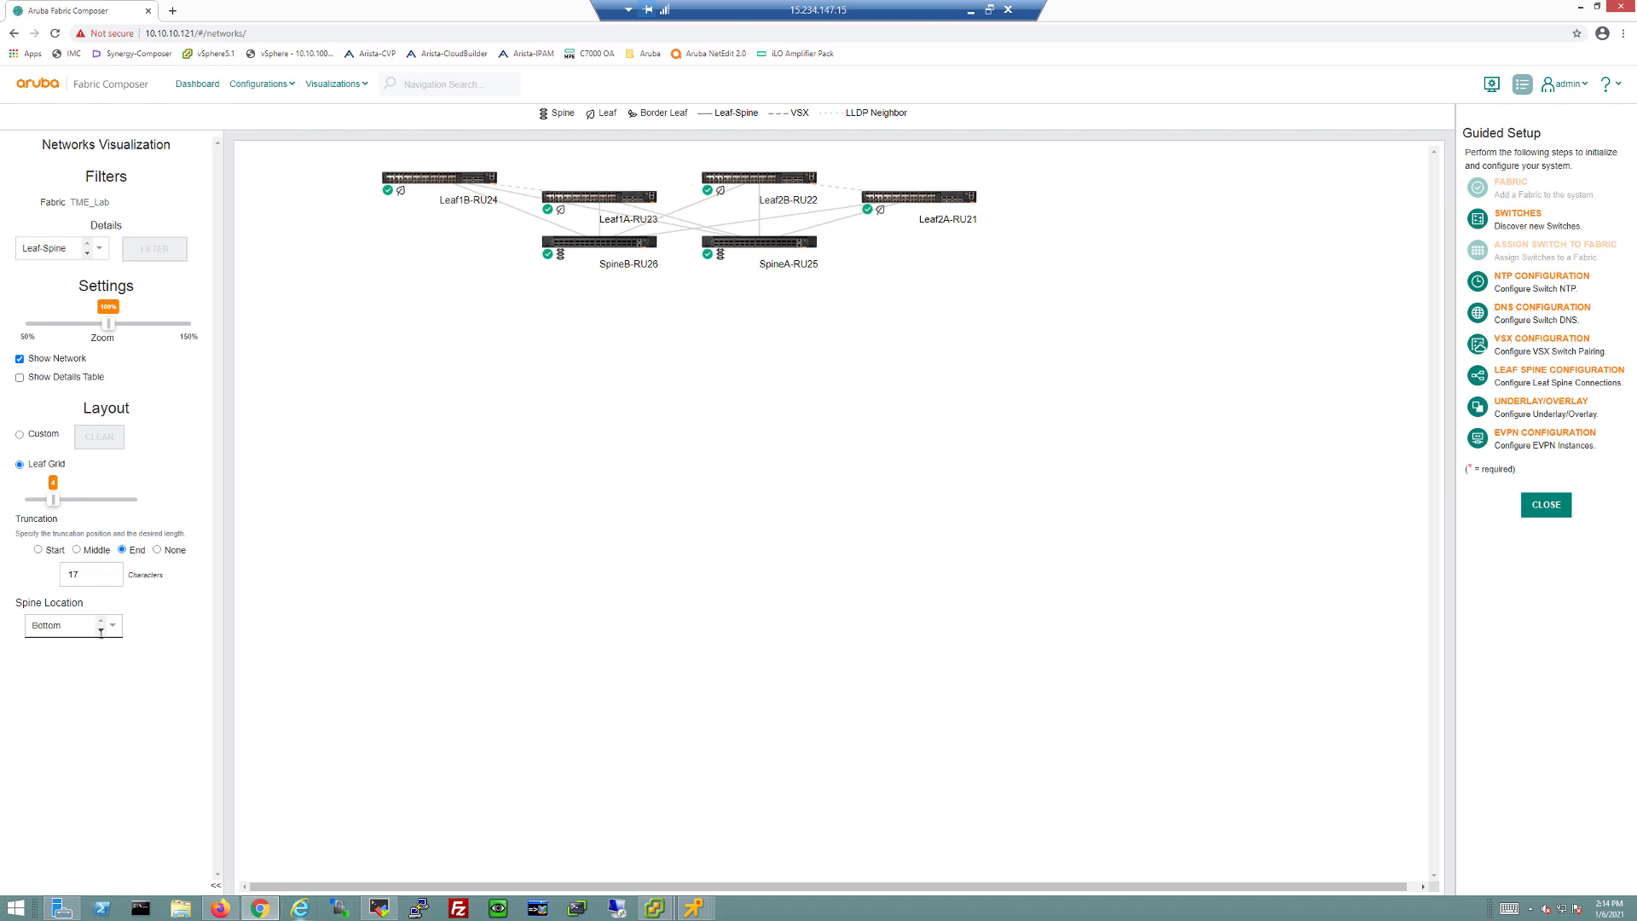
left_click(99, 627)
left_click(55, 658)
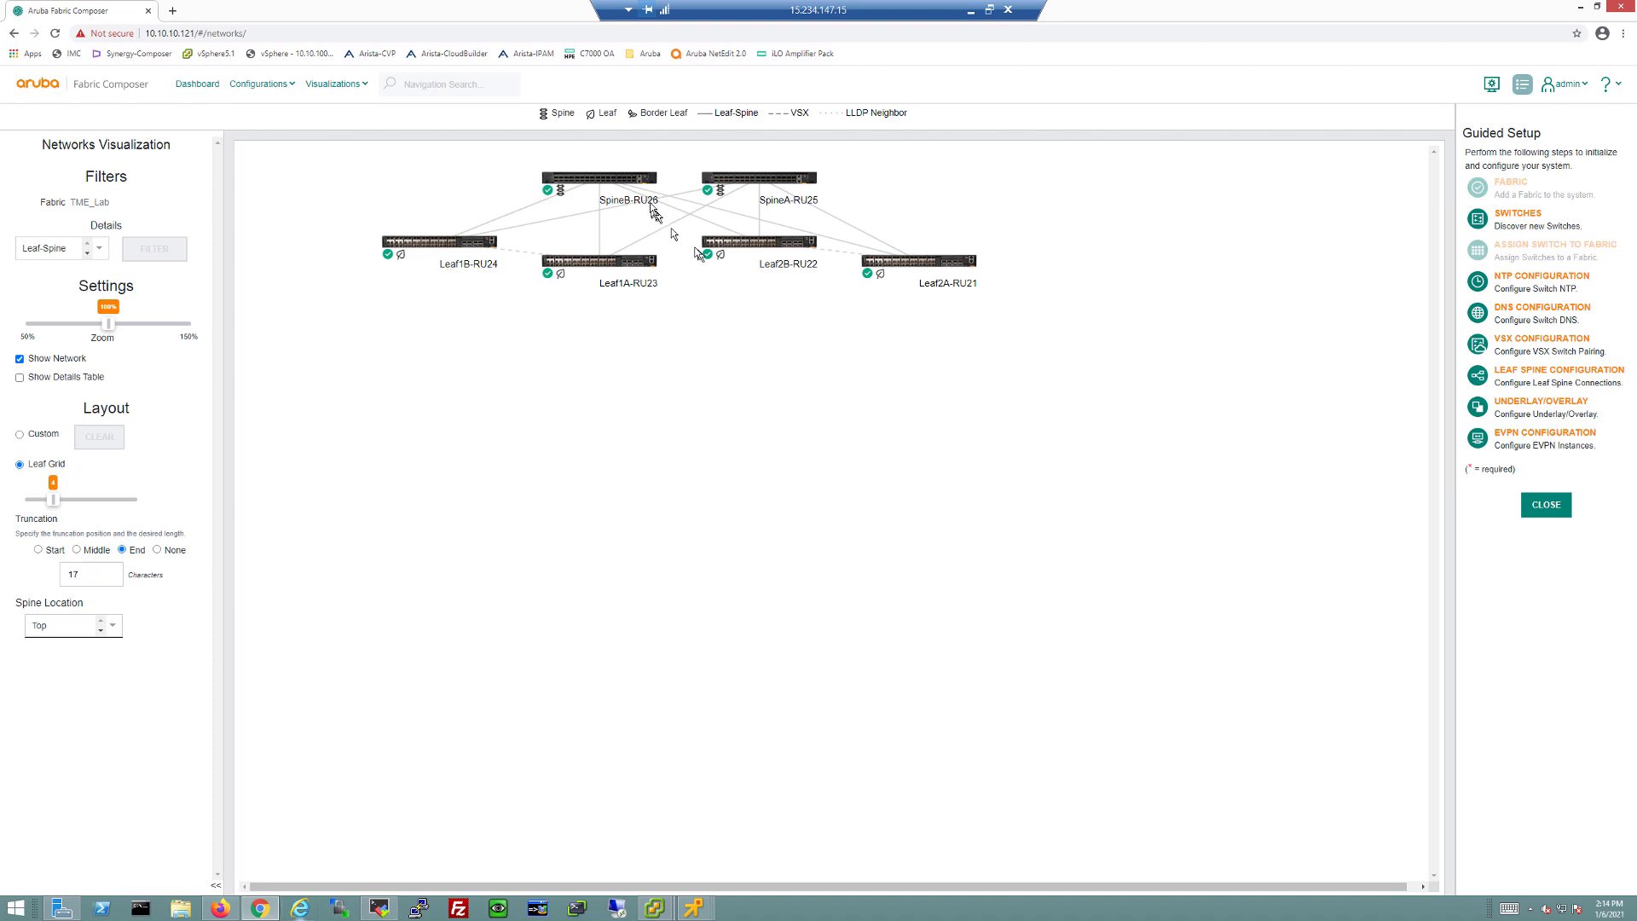
mouse_move(483, 256)
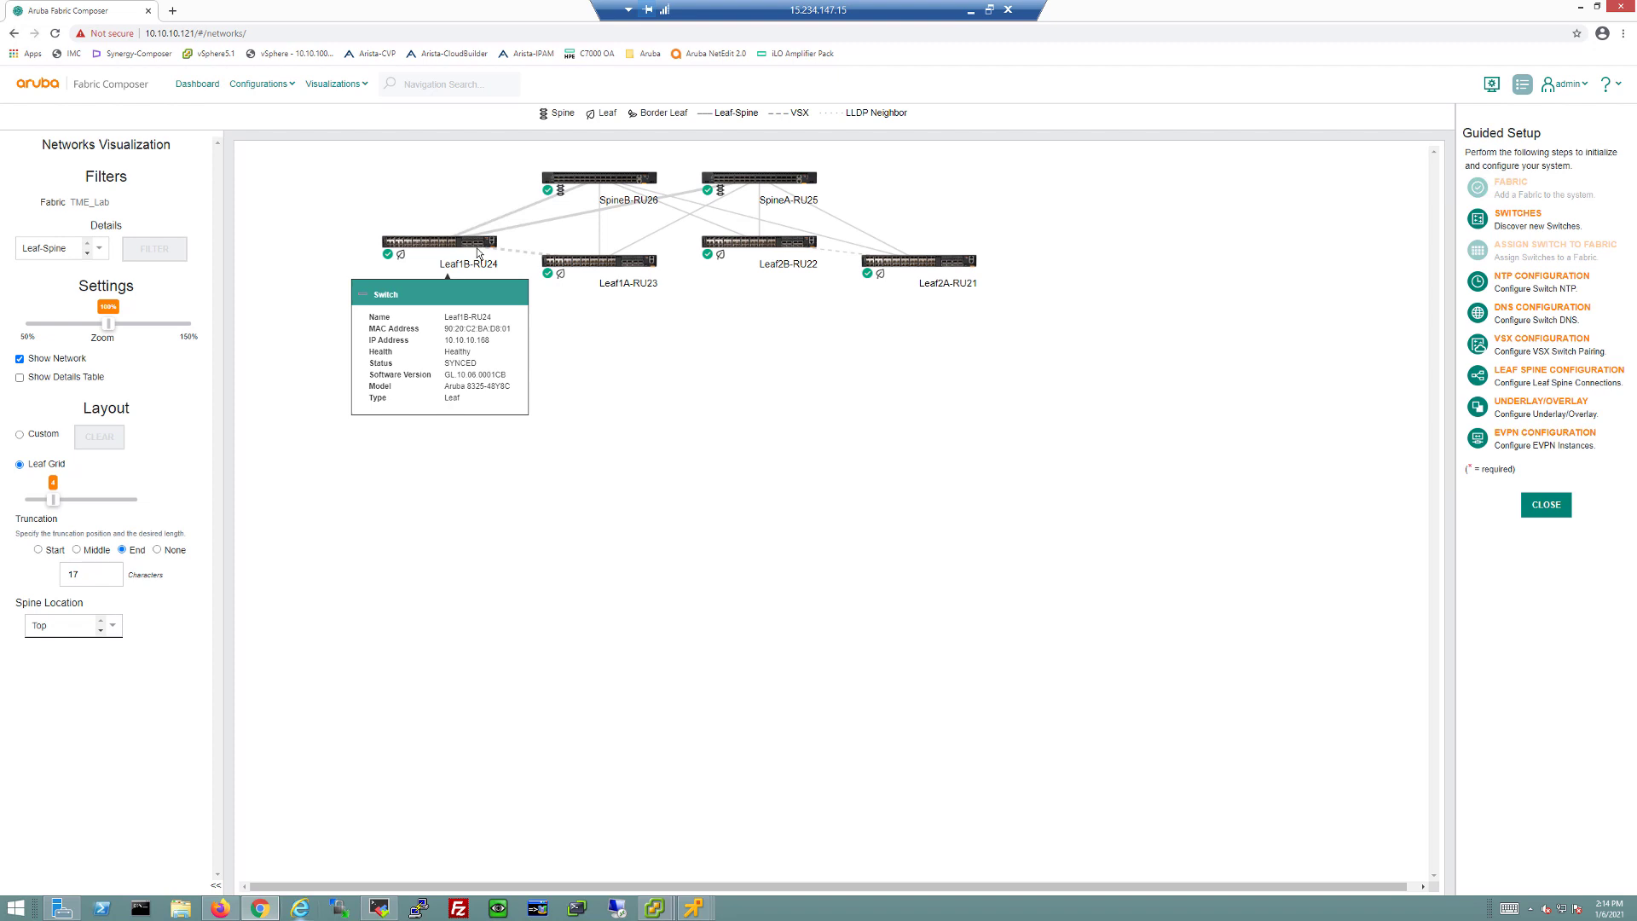
mouse_move(604, 264)
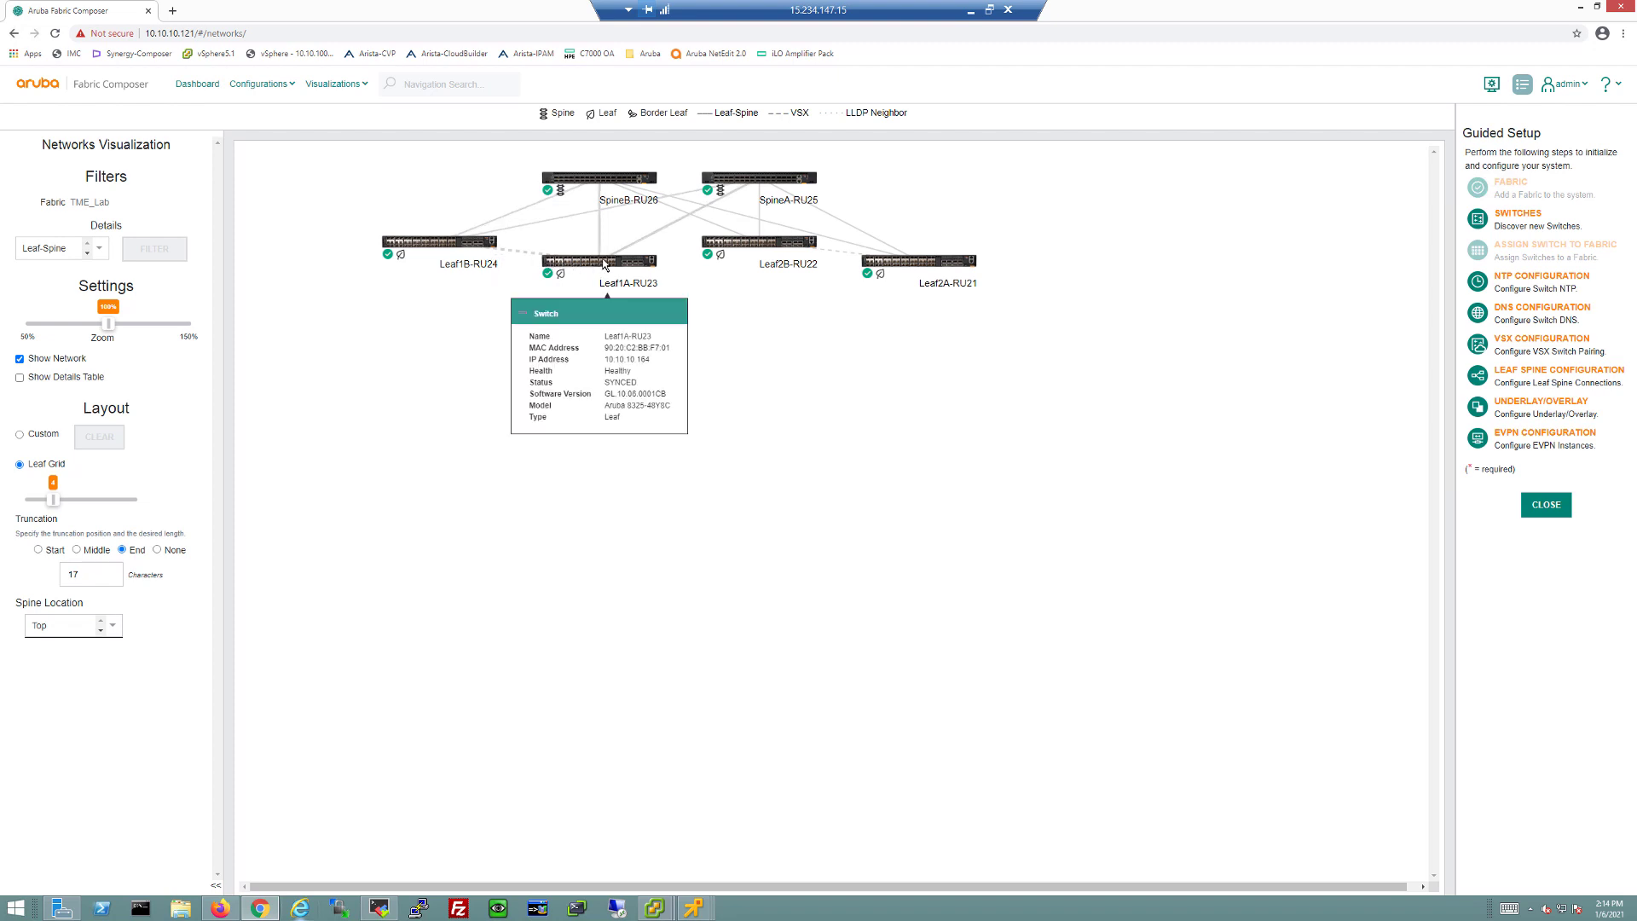
mouse_move(768, 185)
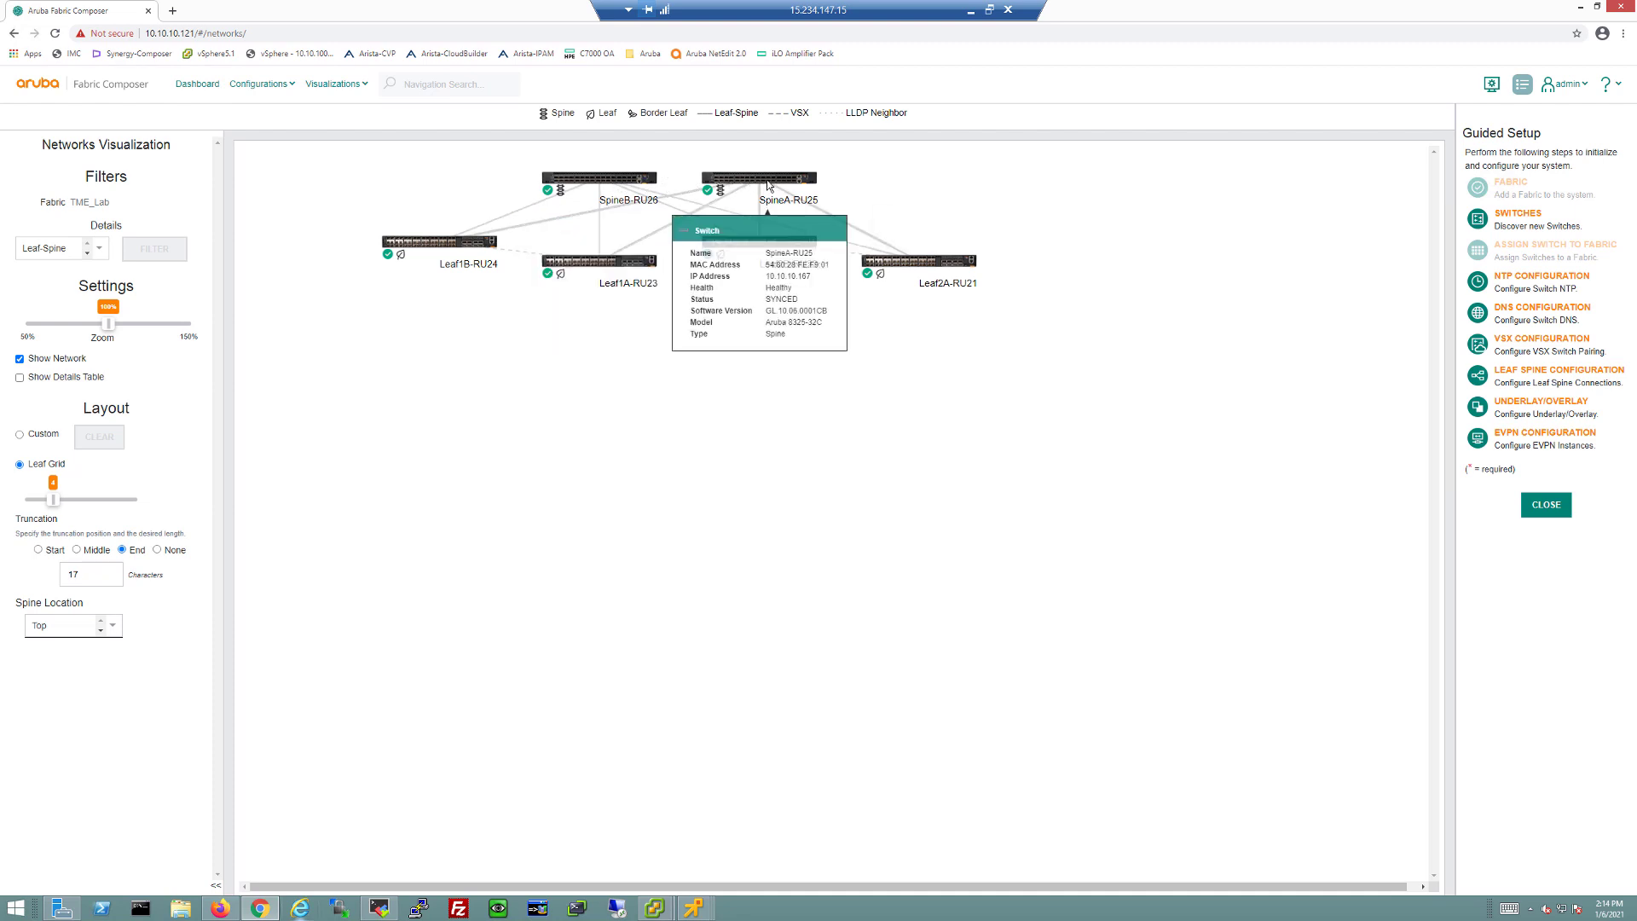
mouse_move(934, 263)
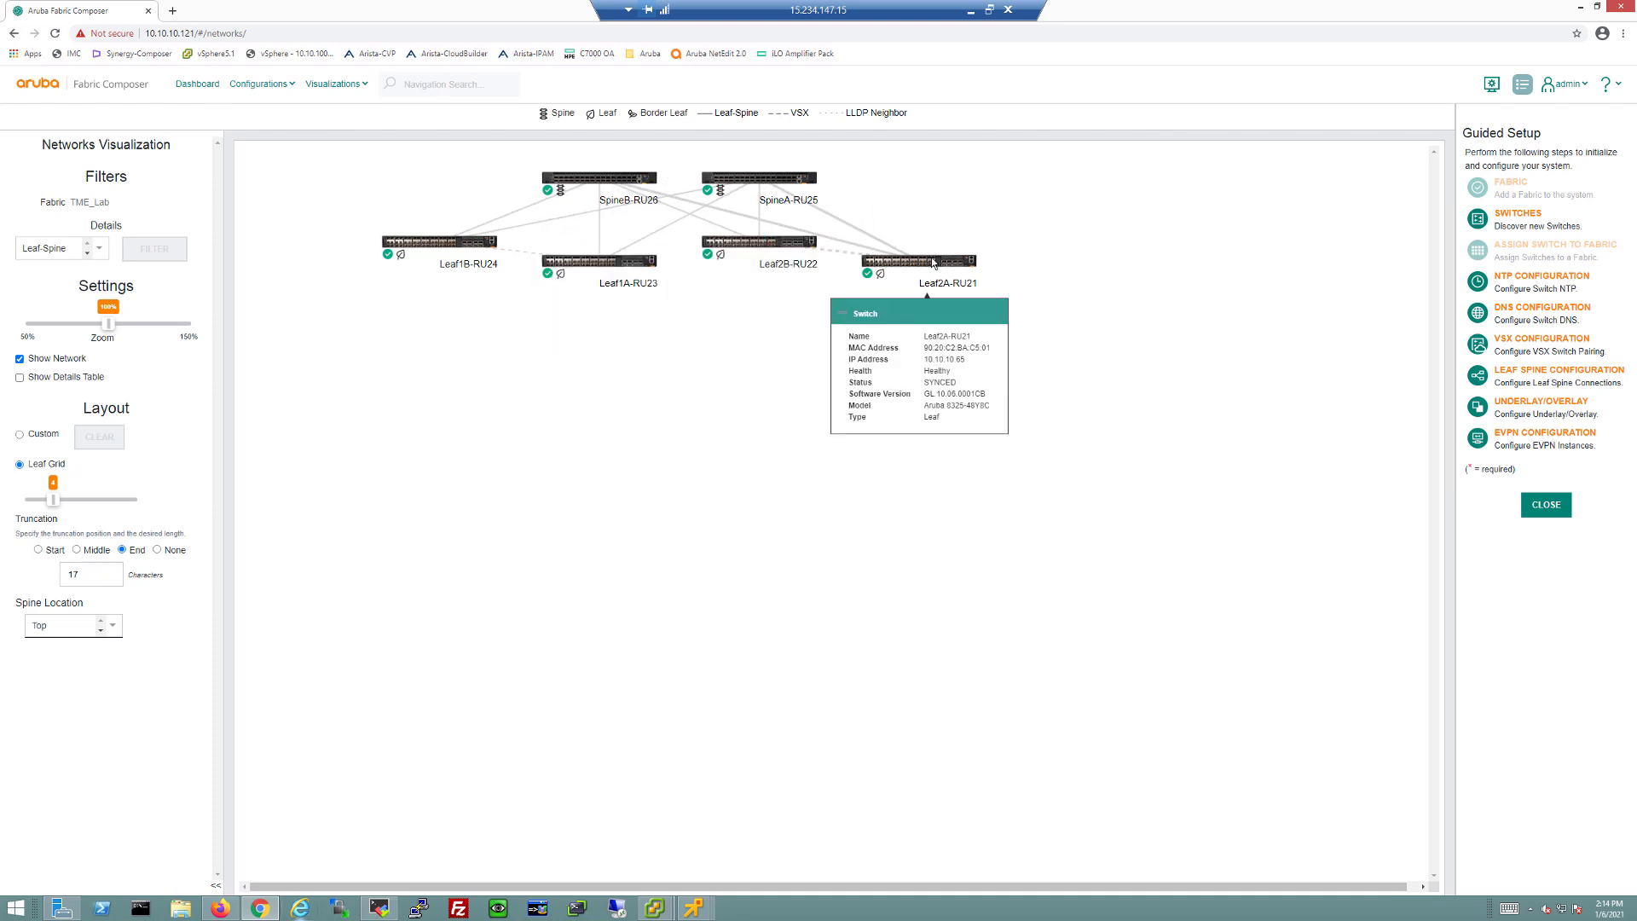